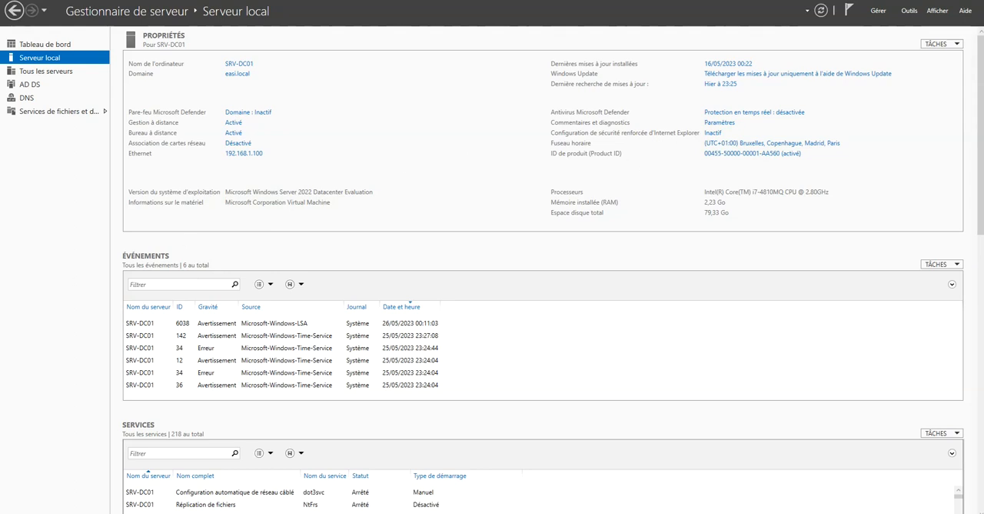
# Open Active Directory Users and Computers in an enlarged window, expand the easi.local domain and widen the tree for full container names.
pyautogui.click(909, 11)
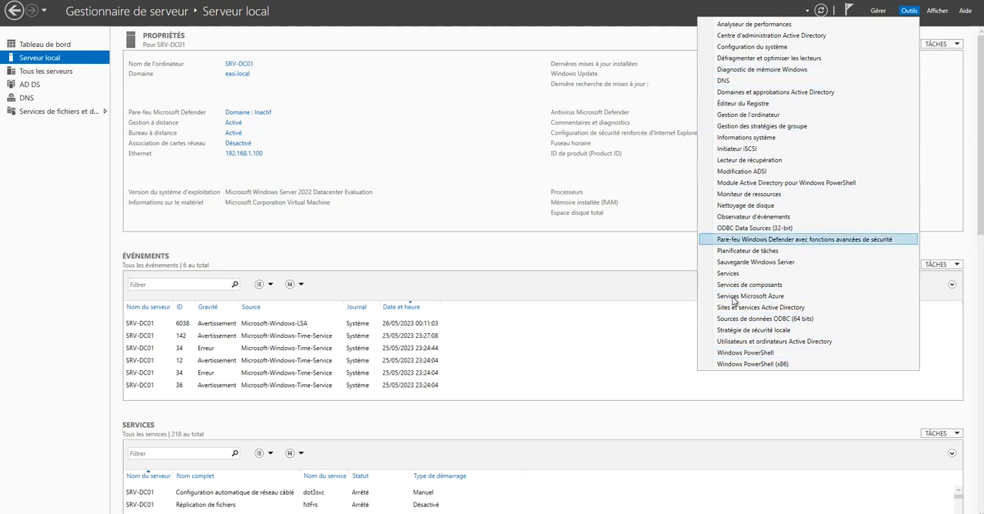
pyautogui.click(746, 344)
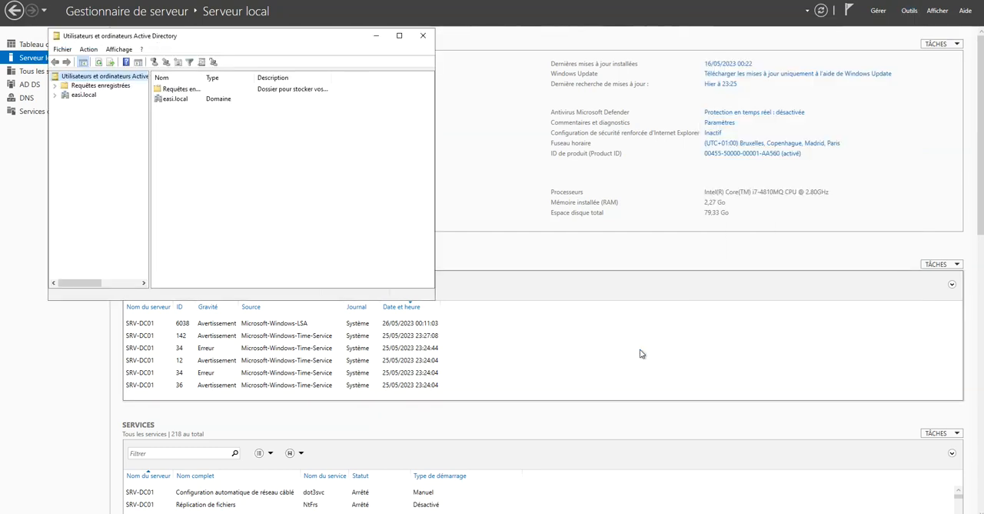
pyautogui.doubleClick(174, 40)
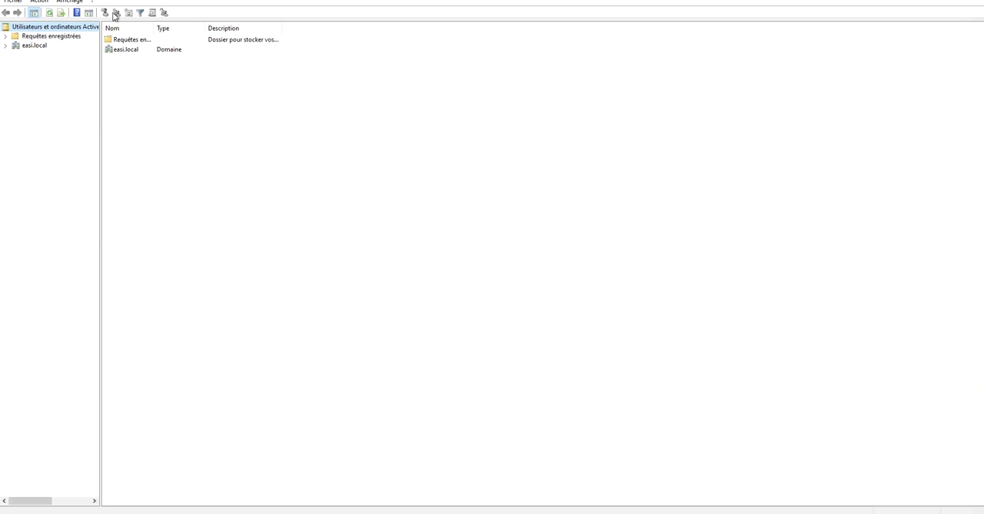
pyautogui.moveTo(265, 0); pyautogui.dragTo(364, 108)
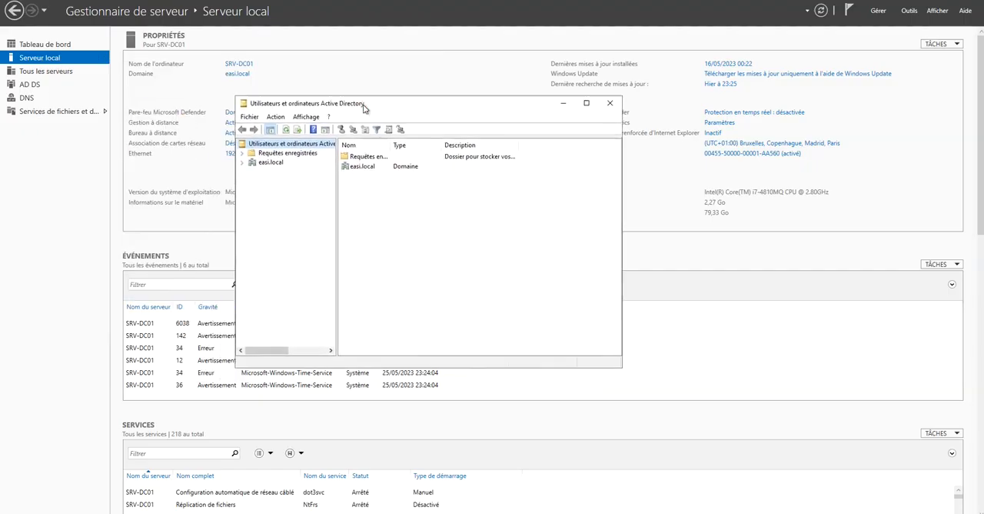
pyautogui.moveTo(622, 365); pyautogui.dragTo(873, 471)
pyautogui.moveTo(656, 115); pyautogui.dragTo(631, 76)
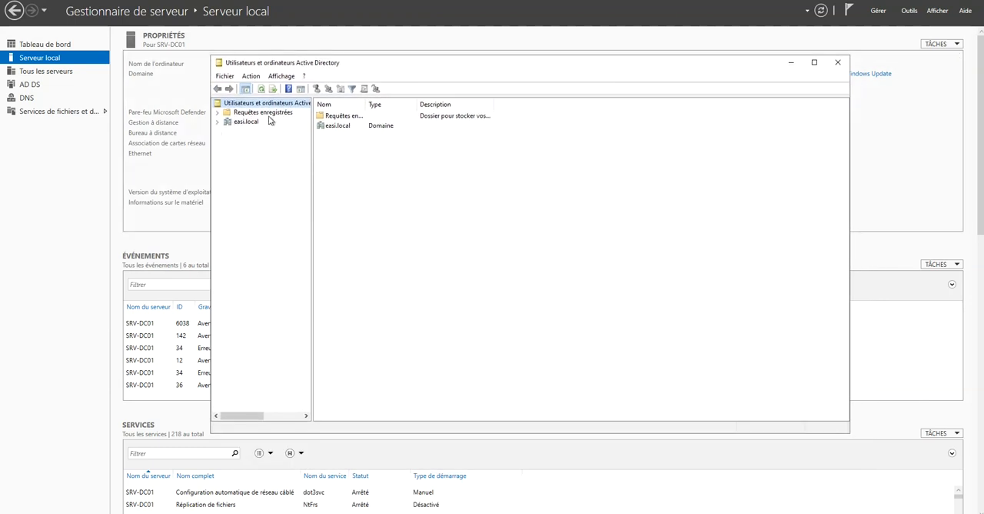
pyautogui.click(218, 121)
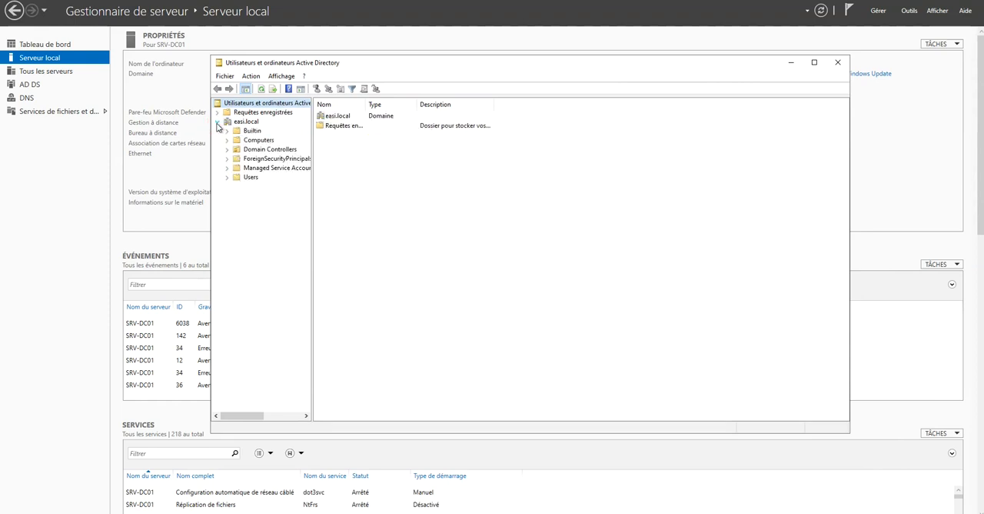
pyautogui.moveTo(312, 197); pyautogui.dragTo(355, 197)
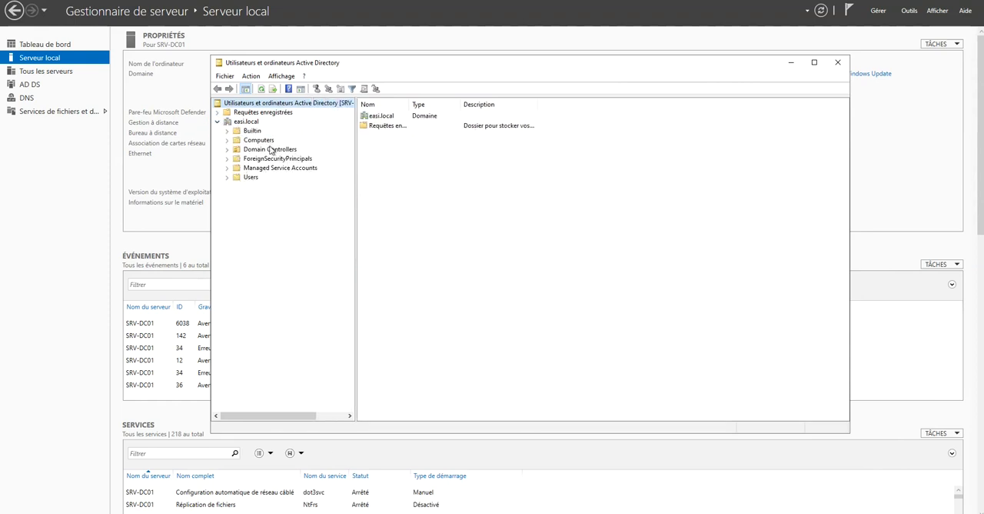
# Return to Server Manager, open Active Directory Sites and Services maximized and expand the Sites container.
pyautogui.click(92, 213)
pyautogui.click(883, 12)
pyautogui.click(901, 12)
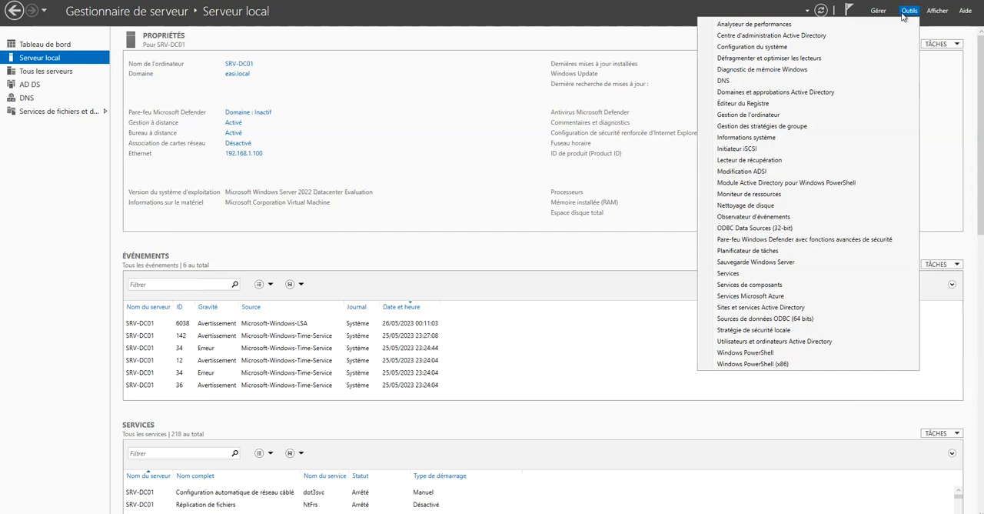
pyautogui.click(773, 307)
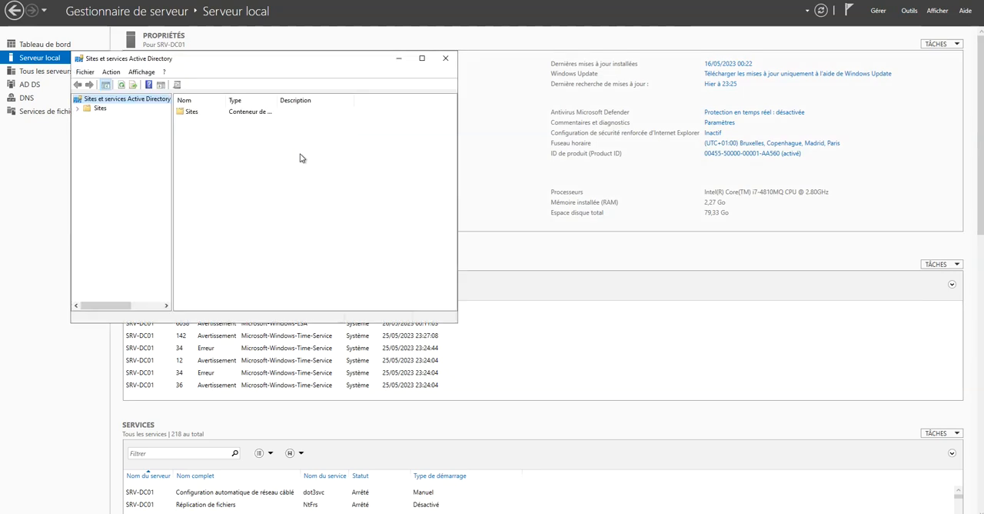
pyautogui.doubleClick(261, 64)
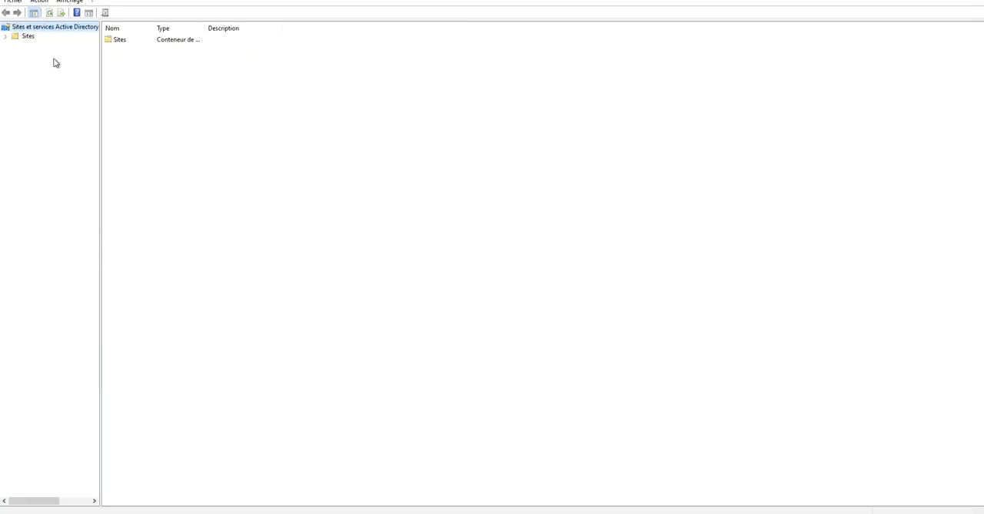
pyautogui.click(6, 36)
pyautogui.click(320, 310)
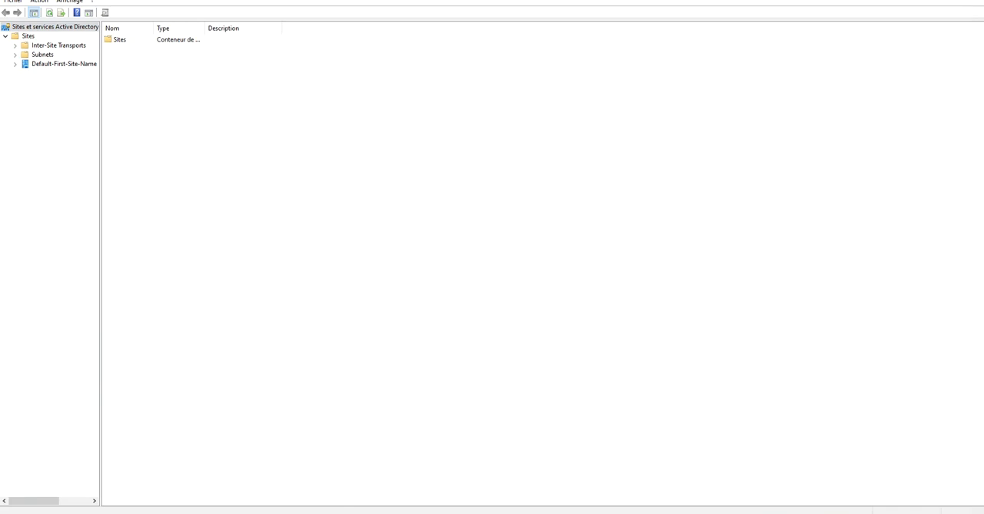
# Switch to Paint, maximize its window and enlarge the blank canvas to 1910 × 866 px.
pyautogui.press('super+s')
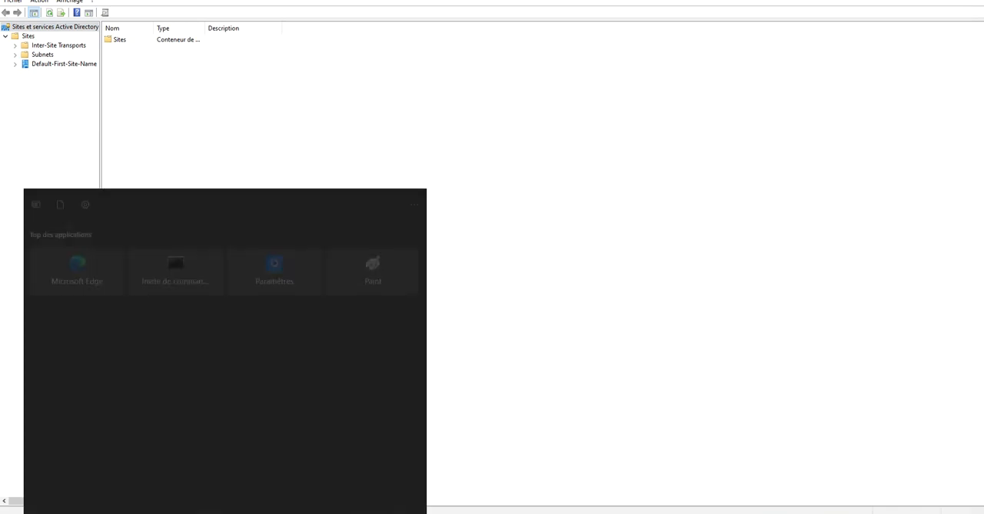
pyautogui.write('paint')
pyautogui.press('Return')
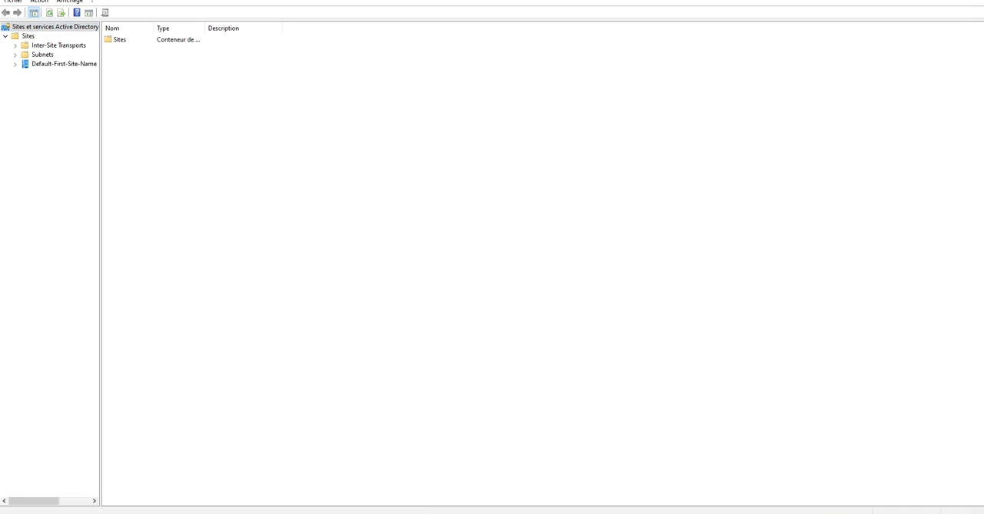
pyautogui.click(847, 46)
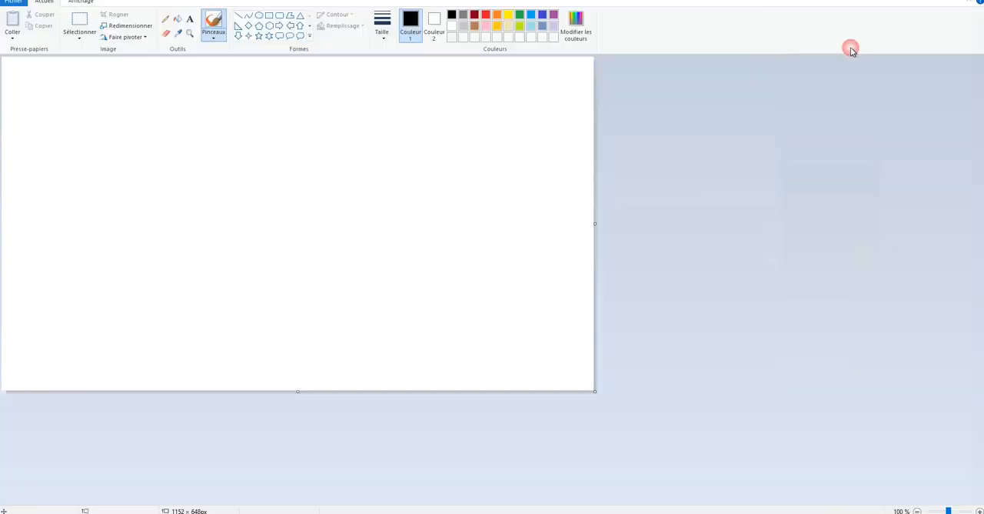
pyautogui.moveTo(593, 385); pyautogui.dragTo(982, 501)
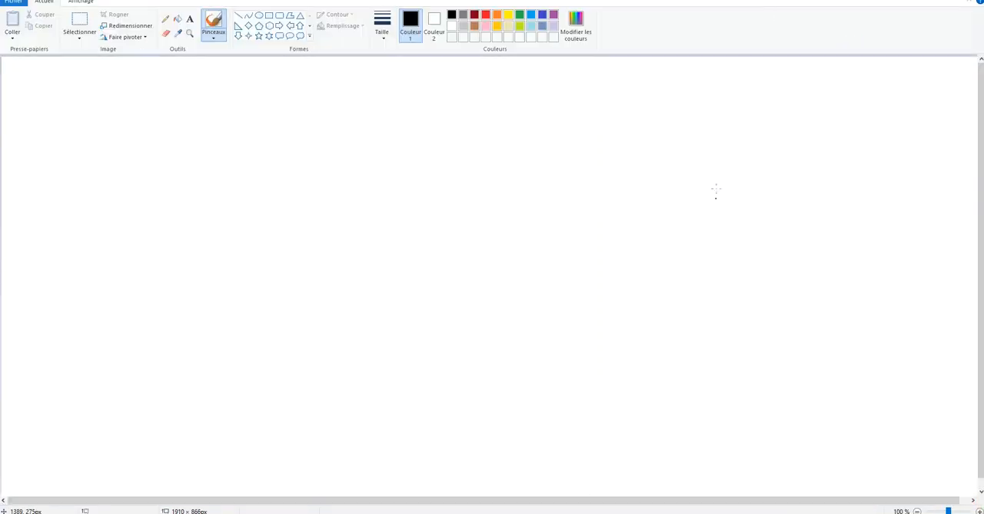
# Draw a large black triangle in the canvas's right half with a small house labelled "50K" inside it.
pyautogui.moveTo(754, 88); pyautogui.dragTo(603, 281)
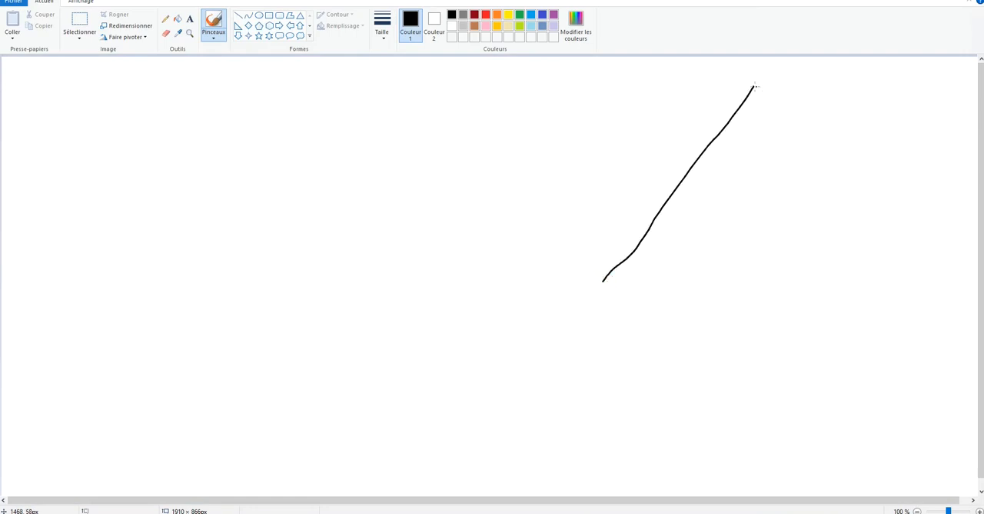
pyautogui.moveTo(767, 109)
pyautogui.mouseDown()
pyautogui.moveTo(886, 288)
pyautogui.moveTo(612, 283)
pyautogui.mouseUp()
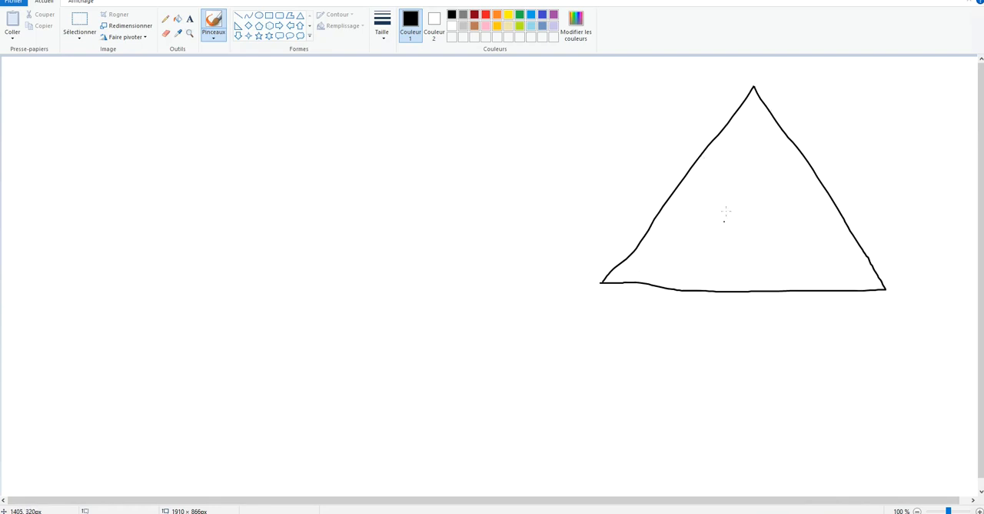
pyautogui.moveTo(720, 181)
pyautogui.mouseDown()
pyautogui.moveTo(718, 207)
pyautogui.moveTo(716, 183)
pyautogui.moveTo(777, 188)
pyautogui.moveTo(714, 222)
pyautogui.mouseUp()
pyautogui.moveTo(777, 179)
pyautogui.mouseDown()
pyautogui.moveTo(767, 161)
pyautogui.moveTo(719, 186)
pyautogui.mouseUp()
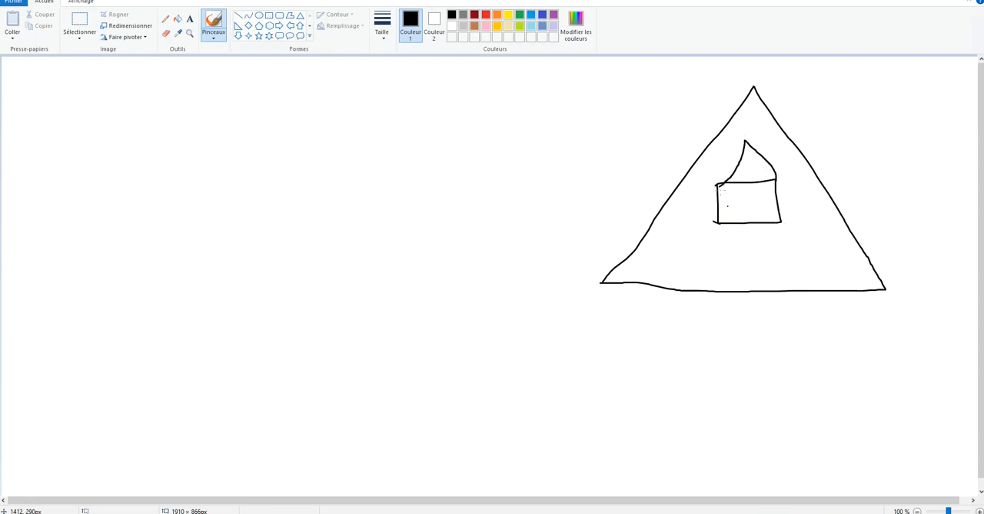
pyautogui.moveTo(743, 195)
pyautogui.mouseDown()
pyautogui.moveTo(733, 209)
pyautogui.moveTo(760, 210)
pyautogui.mouseUp()
# Draw a large rectangular frame in the canvas's left half containing a stick figure linked to a small box beside its head.
pyautogui.moveTo(54, 81); pyautogui.dragTo(140, 81)
pyautogui.moveTo(347, 80)
pyautogui.mouseDown()
pyautogui.moveTo(356, 178)
pyautogui.moveTo(347, 301)
pyautogui.moveTo(44, 250)
pyautogui.moveTo(50, 82)
pyautogui.mouseUp()
pyautogui.moveTo(173, 195); pyautogui.dragTo(171, 236)
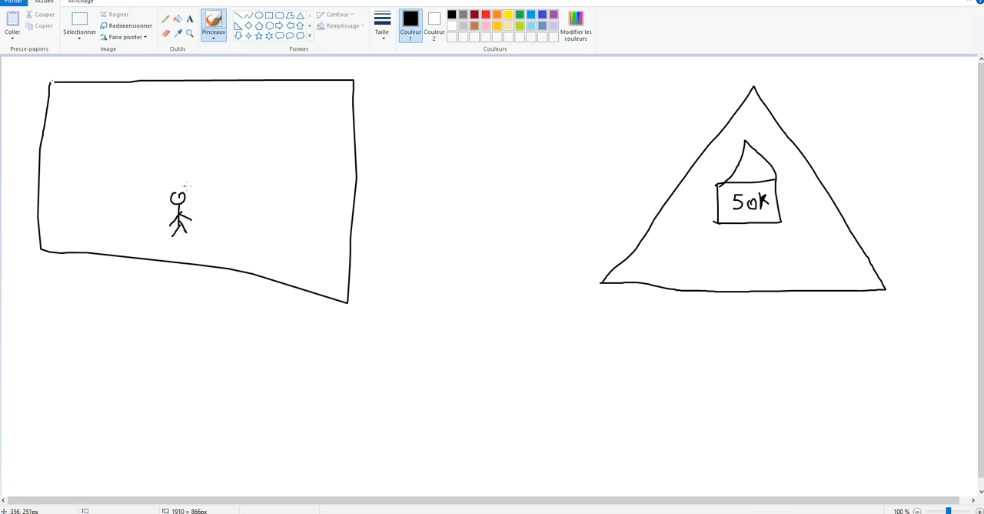
pyautogui.moveTo(201, 189)
pyautogui.mouseDown()
pyautogui.moveTo(201, 210)
pyautogui.moveTo(201, 199)
pyautogui.mouseUp()
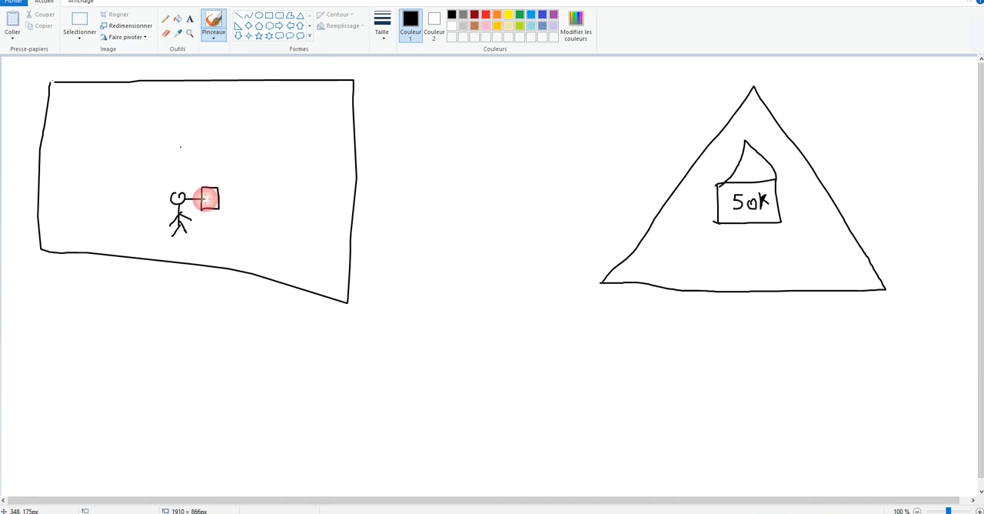
# Add two small boxes, one above the stick figure and one at its upper left, and link both to the figure's head.
pyautogui.moveTo(167, 122); pyautogui.dragTo(168, 143)
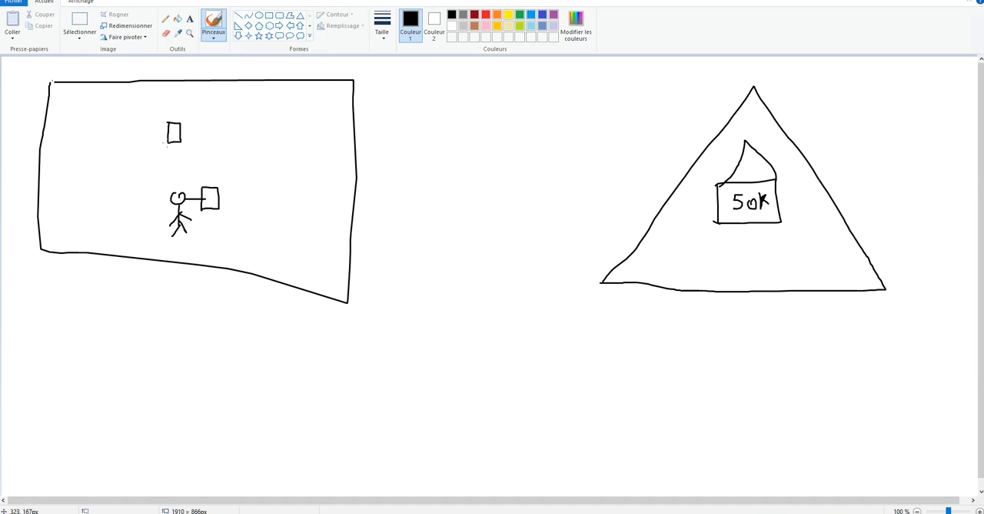
pyautogui.moveTo(70, 137)
pyautogui.mouseDown()
pyautogui.moveTo(70, 161)
pyautogui.moveTo(89, 137)
pyautogui.moveTo(89, 160)
pyautogui.mouseUp()
pyautogui.moveTo(90, 160); pyautogui.dragTo(67, 159)
pyautogui.moveTo(168, 198)
pyautogui.mouseDown()
pyautogui.moveTo(137, 189)
pyautogui.moveTo(97, 151)
pyautogui.mouseUp()
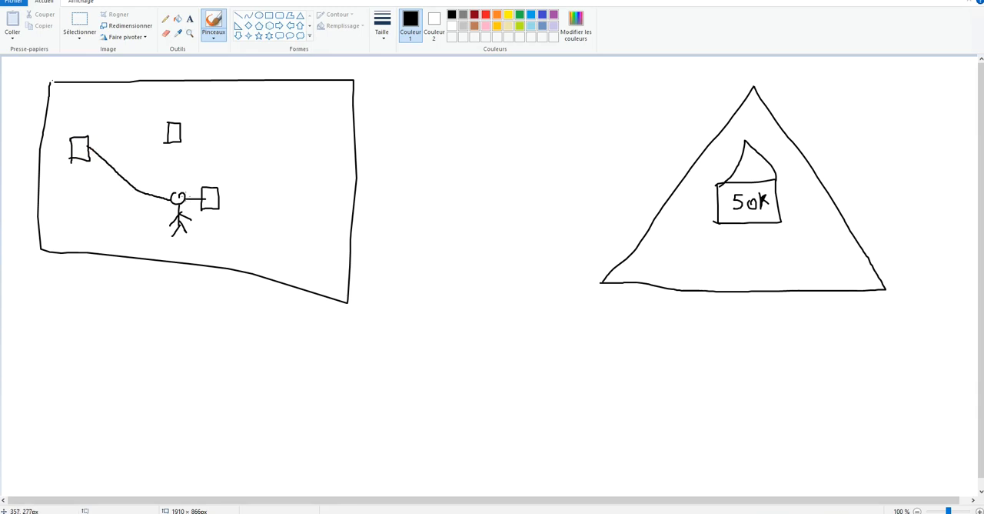
pyautogui.moveTo(177, 190); pyautogui.dragTo(172, 139)
# Enclose the stick figure and its adjacent box in a square and mark the upward link with an arrow and an underlined "WAN".
pyautogui.moveTo(164, 181)
pyautogui.mouseDown()
pyautogui.moveTo(228, 186)
pyautogui.moveTo(231, 246)
pyautogui.moveTo(164, 245)
pyautogui.moveTo(159, 183)
pyautogui.mouseUp()
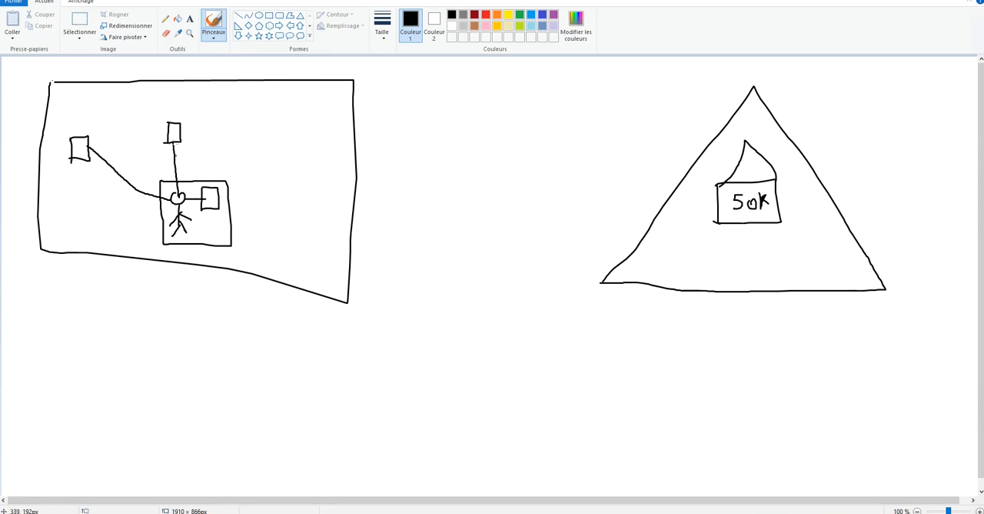
pyautogui.moveTo(198, 158)
pyautogui.mouseDown()
pyautogui.moveTo(178, 166)
pyautogui.moveTo(208, 151)
pyautogui.moveTo(241, 162)
pyautogui.moveTo(238, 146)
pyautogui.moveTo(244, 169)
pyautogui.mouseUp()
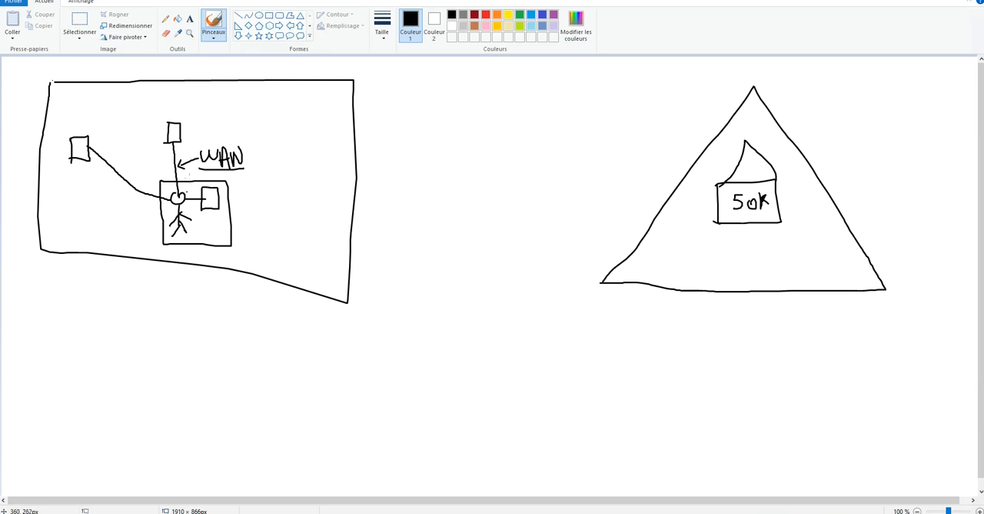
# Draw curved links from the box above the stick figure to the figure's head, the far-left box and the enclosed box.
pyautogui.moveTo(177, 195)
pyautogui.mouseDown()
pyautogui.moveTo(162, 141)
pyautogui.moveTo(168, 131)
pyautogui.mouseUp()
pyautogui.moveTo(169, 131); pyautogui.dragTo(97, 140)
pyautogui.moveTo(173, 141); pyautogui.dragTo(210, 184)
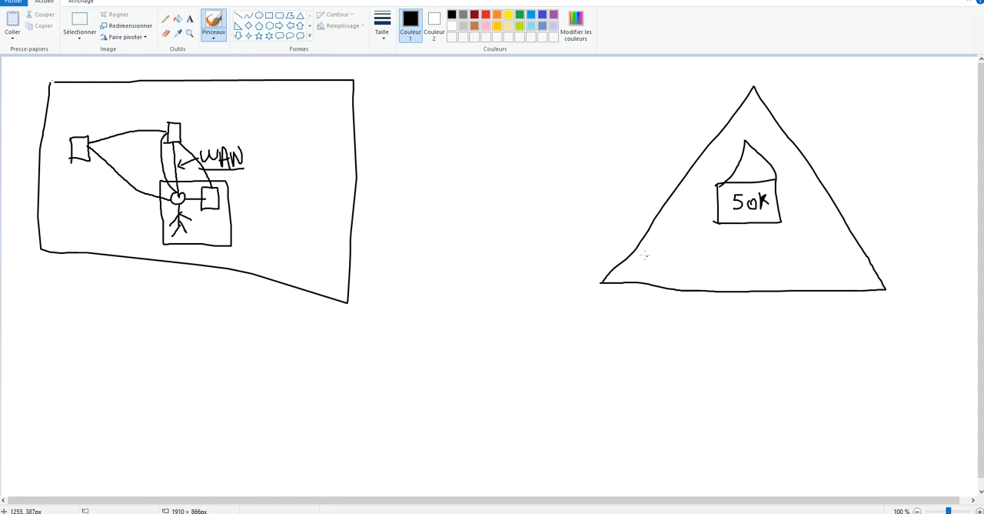
# Draw a labelled box in each corner of the triangle, writing "P" in the top one and "new" in the lower-right one.
pyautogui.moveTo(652, 247); pyautogui.dragTo(652, 283)
pyautogui.moveTo(648, 246)
pyautogui.mouseDown()
pyautogui.moveTo(677, 258)
pyautogui.moveTo(653, 286)
pyautogui.moveTo(652, 263)
pyautogui.moveTo(690, 288)
pyautogui.mouseUp()
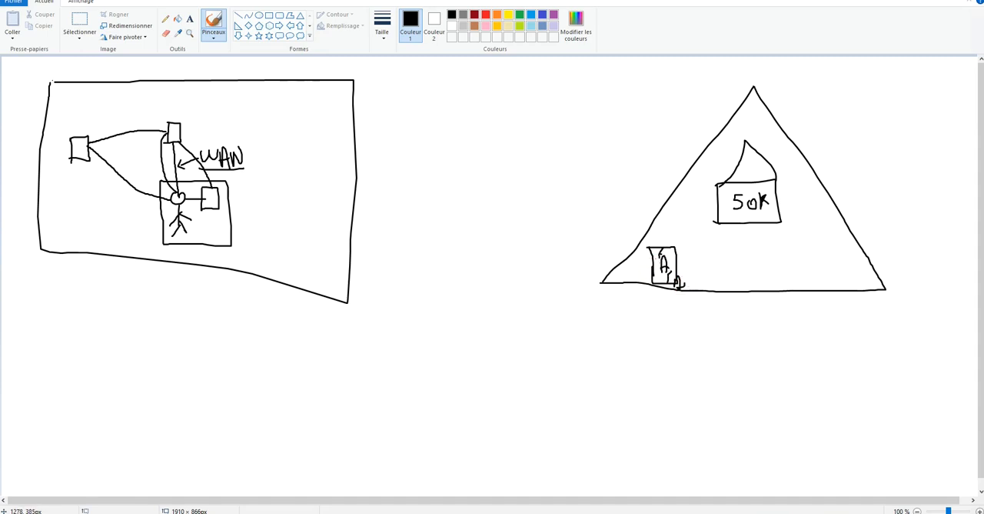
pyautogui.moveTo(745, 106)
pyautogui.mouseDown()
pyautogui.moveTo(745, 130)
pyautogui.moveTo(764, 100)
pyautogui.moveTo(746, 127)
pyautogui.moveTo(754, 114)
pyautogui.mouseUp()
pyautogui.moveTo(831, 241)
pyautogui.mouseDown()
pyautogui.moveTo(836, 287)
pyautogui.moveTo(854, 237)
pyautogui.moveTo(859, 288)
pyautogui.moveTo(835, 286)
pyautogui.mouseUp()
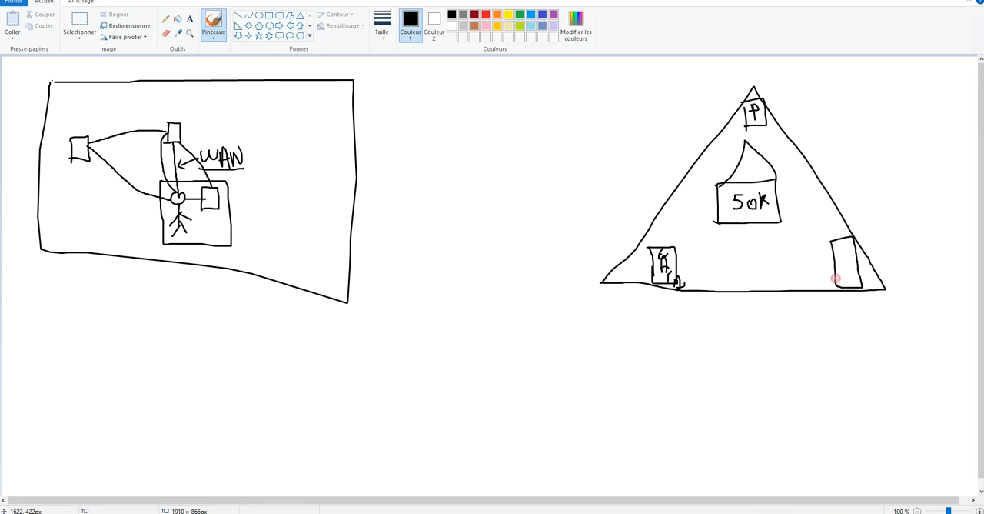
pyautogui.moveTo(839, 246)
pyautogui.mouseDown()
pyautogui.moveTo(849, 284)
pyautogui.moveTo(855, 271)
pyautogui.mouseUp()
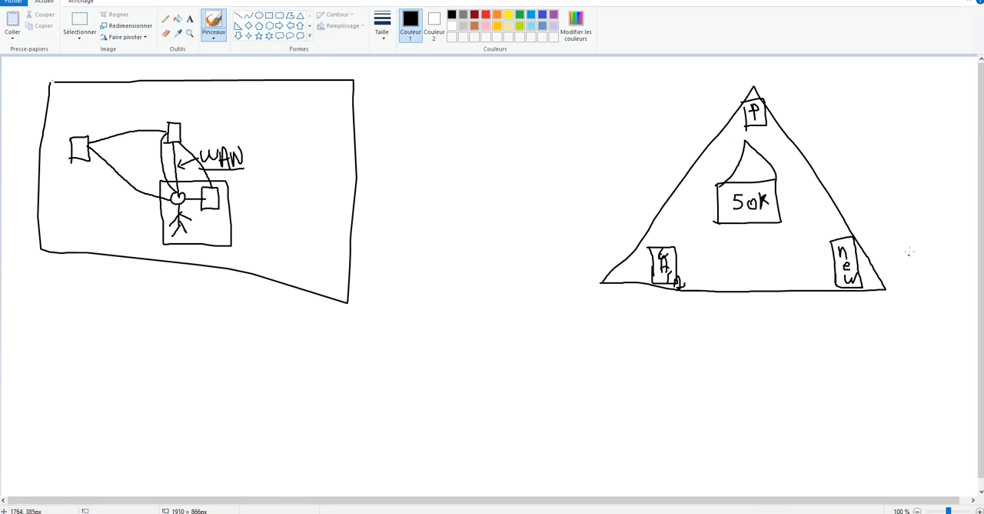
# Draw an incoming arrow to the "new" box and connect the triangle's three corner boxes to one another with lines.
pyautogui.moveTo(917, 239)
pyautogui.mouseDown()
pyautogui.moveTo(869, 235)
pyautogui.moveTo(856, 249)
pyautogui.mouseUp()
pyautogui.moveTo(666, 241); pyautogui.dragTo(752, 123)
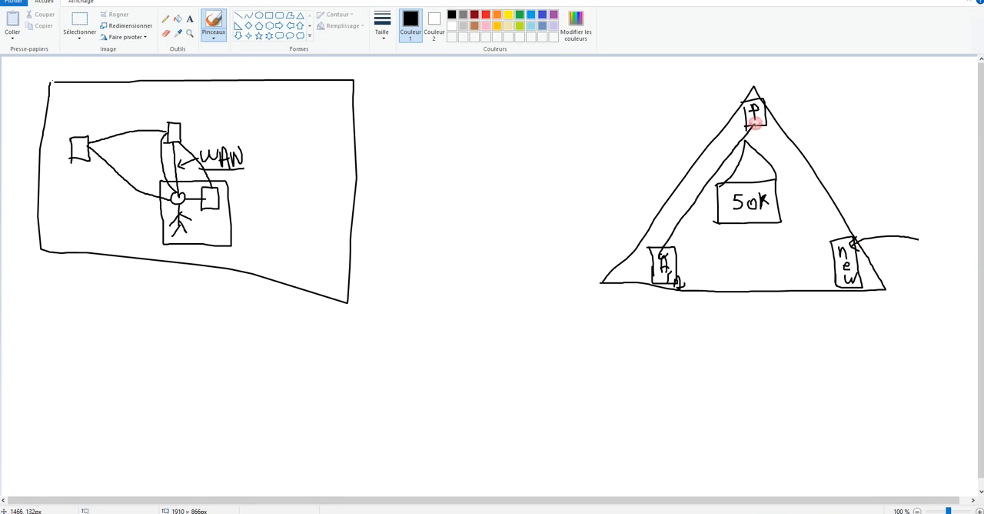
pyautogui.moveTo(833, 261); pyautogui.dragTo(676, 264)
pyautogui.moveTo(765, 121); pyautogui.dragTo(848, 245)
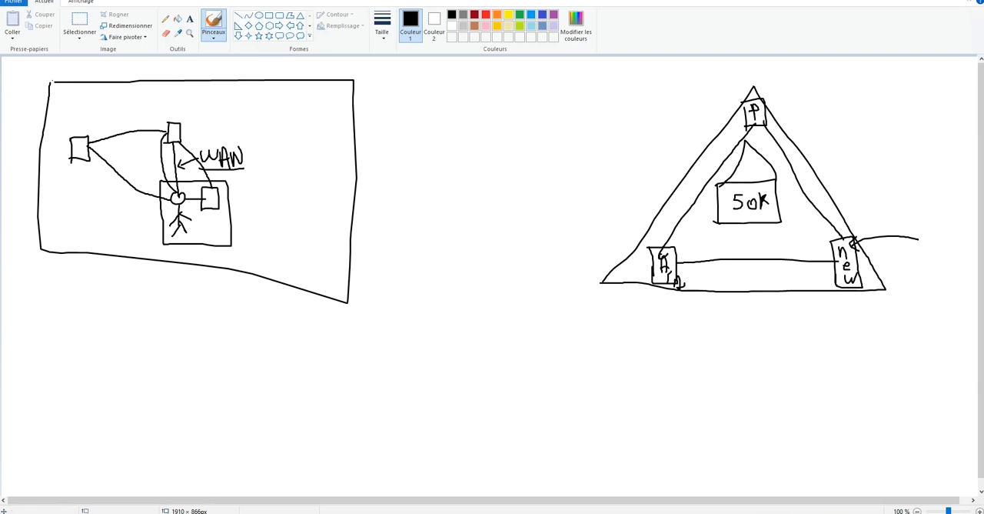
# Switch to Active Directory Sites and Services and expand Default-First-Site-Name down to the SRV-DC01 and SRV-DC02 servers, widening the tree.
pyautogui.click(418, 513)
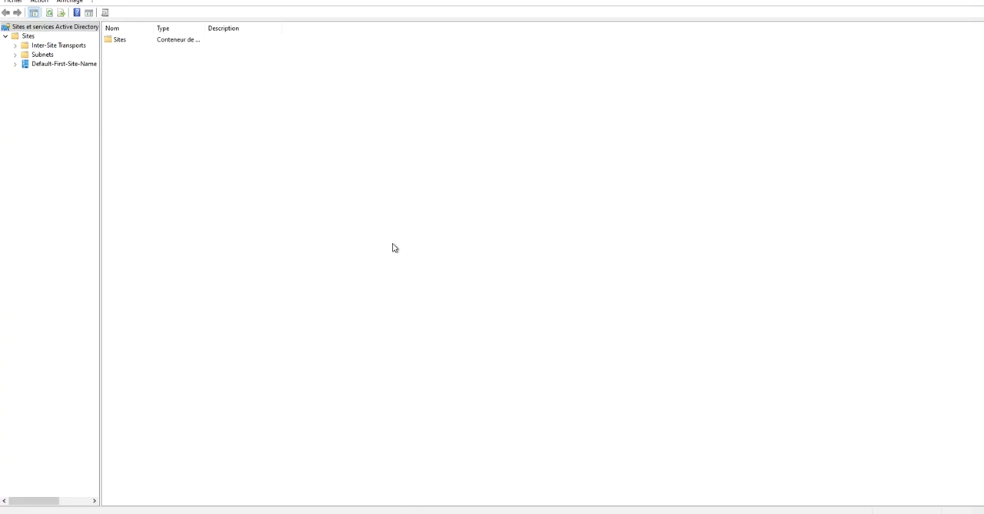
pyautogui.click(15, 64)
pyautogui.click(25, 73)
pyautogui.click(48, 67)
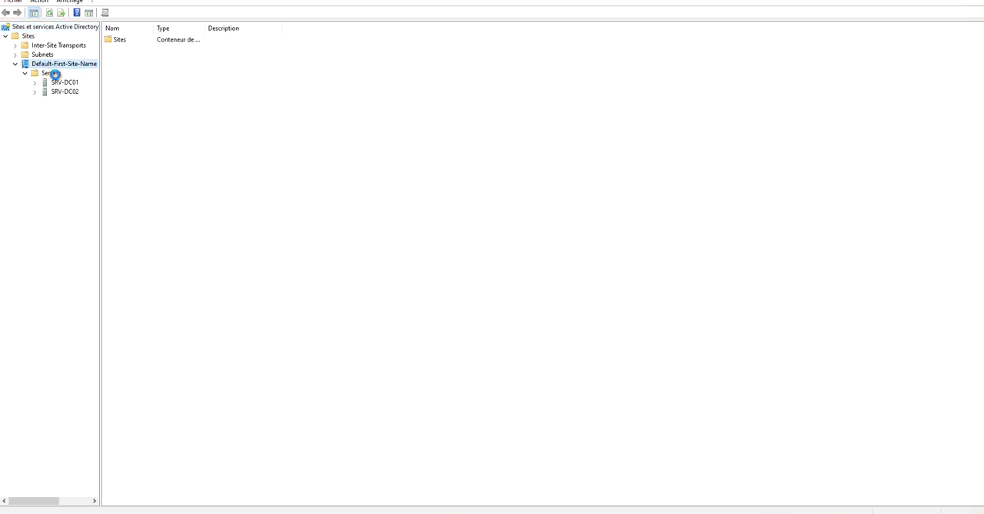
pyautogui.click(111, 102)
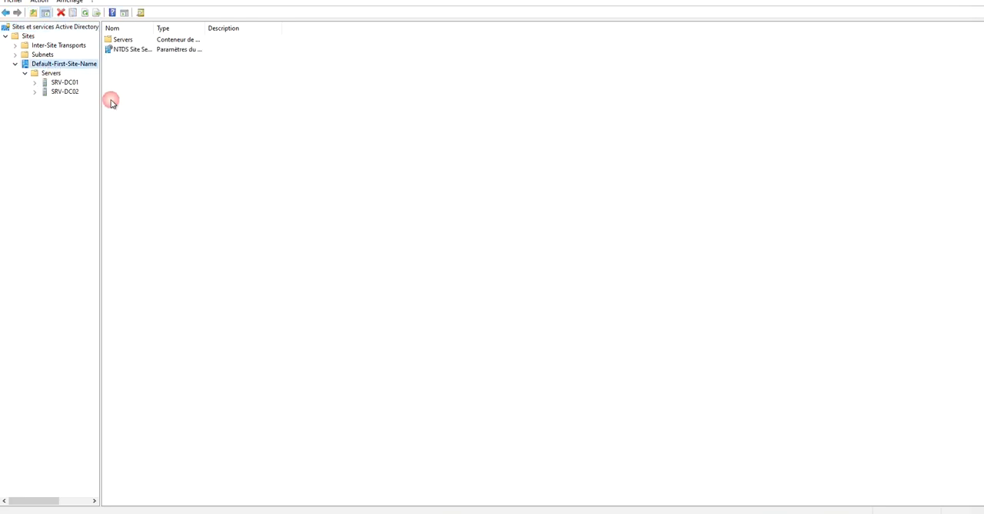
pyautogui.click(35, 82)
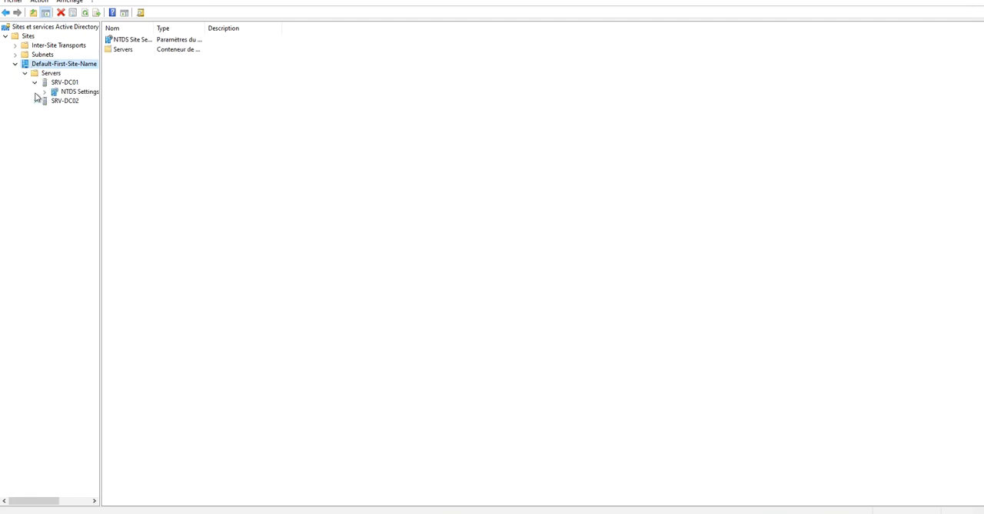
pyautogui.moveTo(103, 125); pyautogui.dragTo(115, 121)
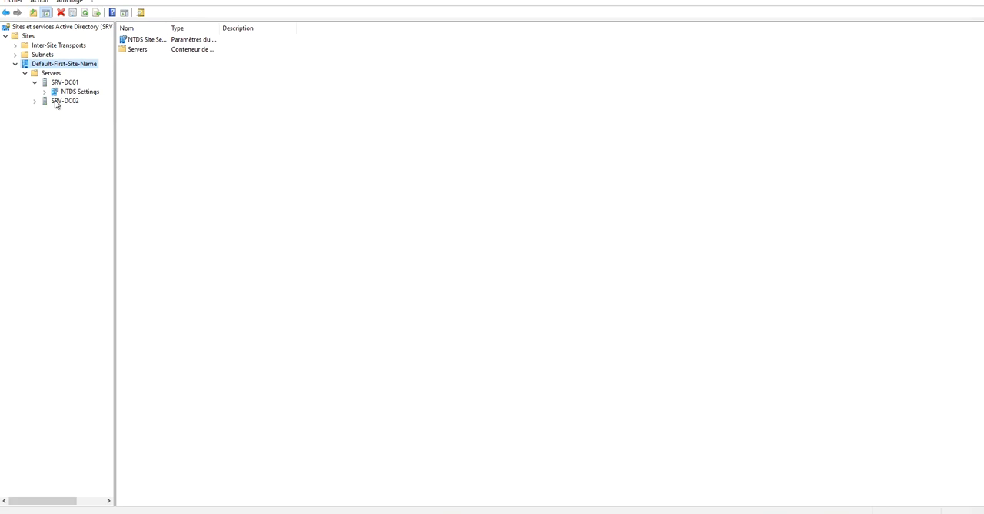
pyautogui.click(35, 100)
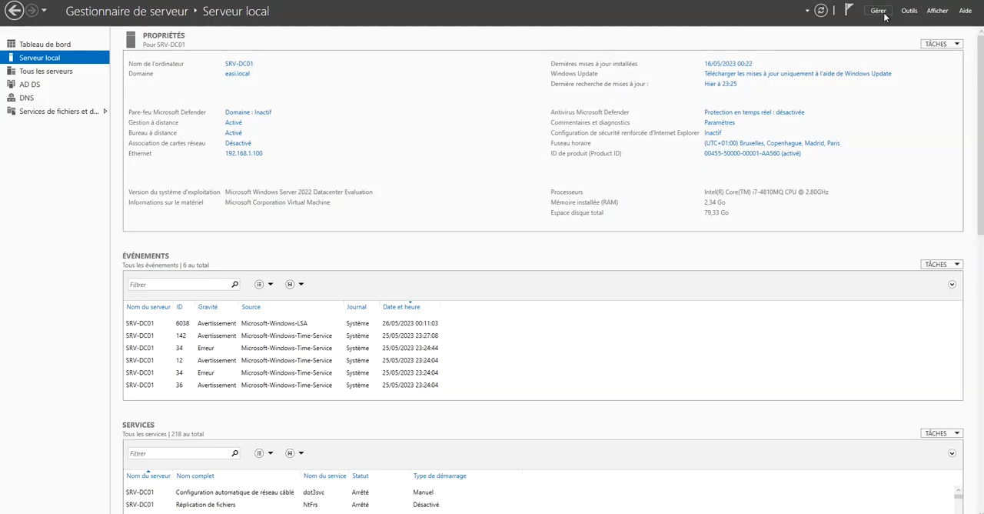
# Open Active Directory Domains and Trusts from Server Manager, move its window clear and select the easi.local domain.
pyautogui.click(881, 11)
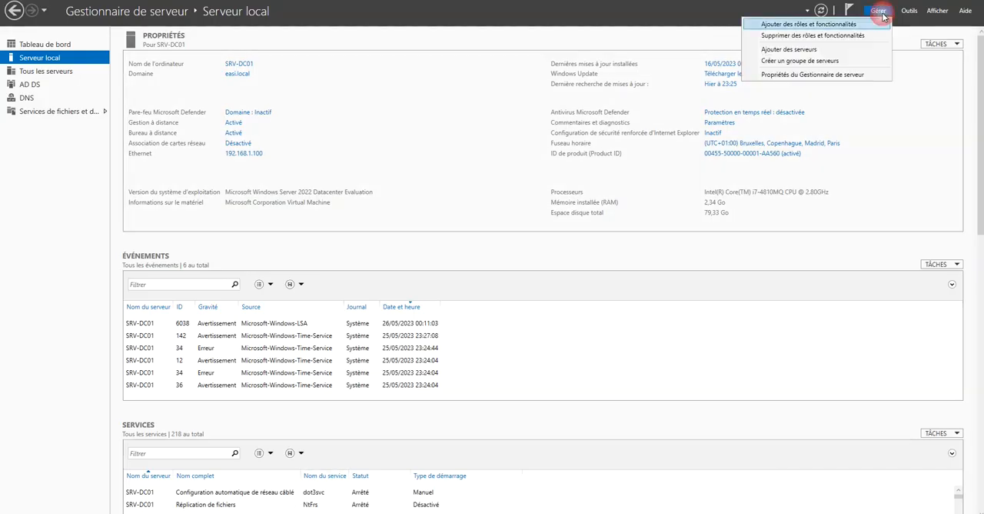
pyautogui.click(909, 12)
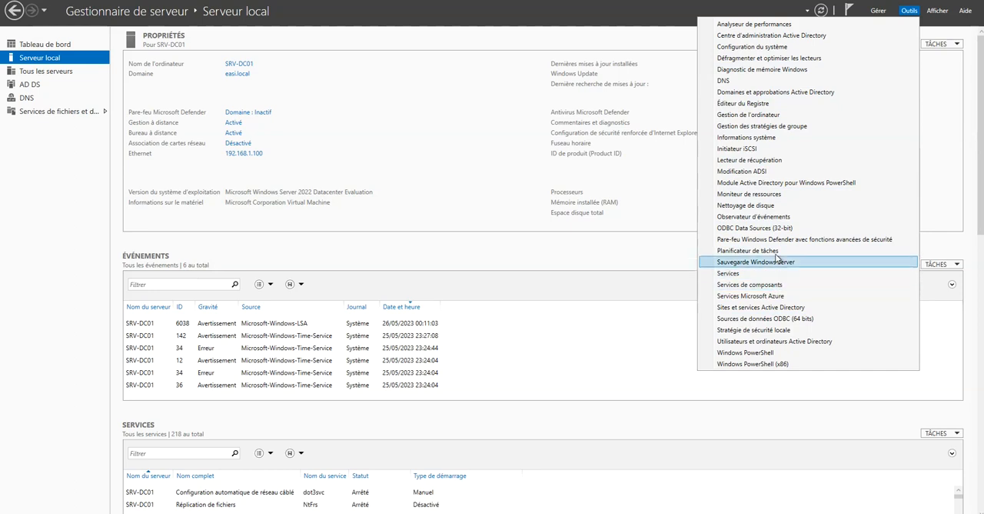
pyautogui.click(775, 95)
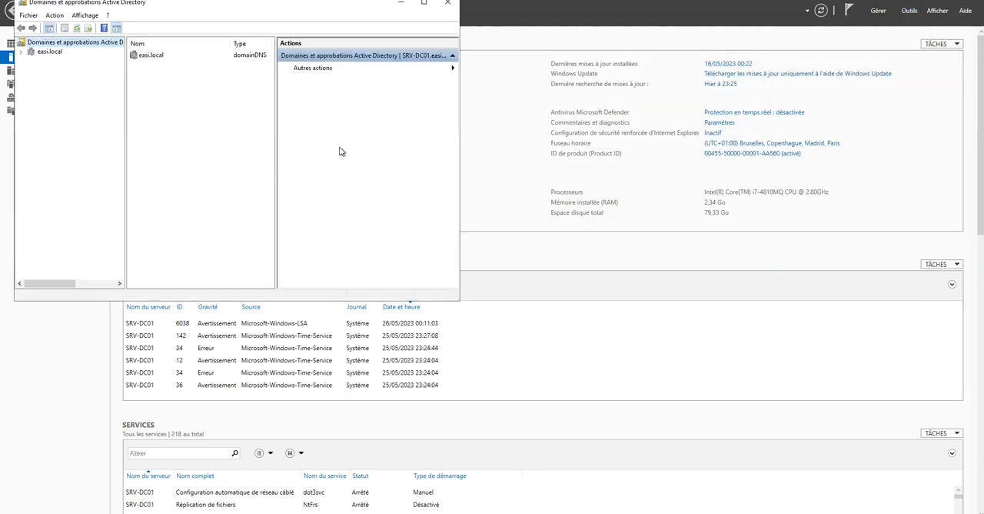
pyautogui.moveTo(238, 10); pyautogui.dragTo(630, 120)
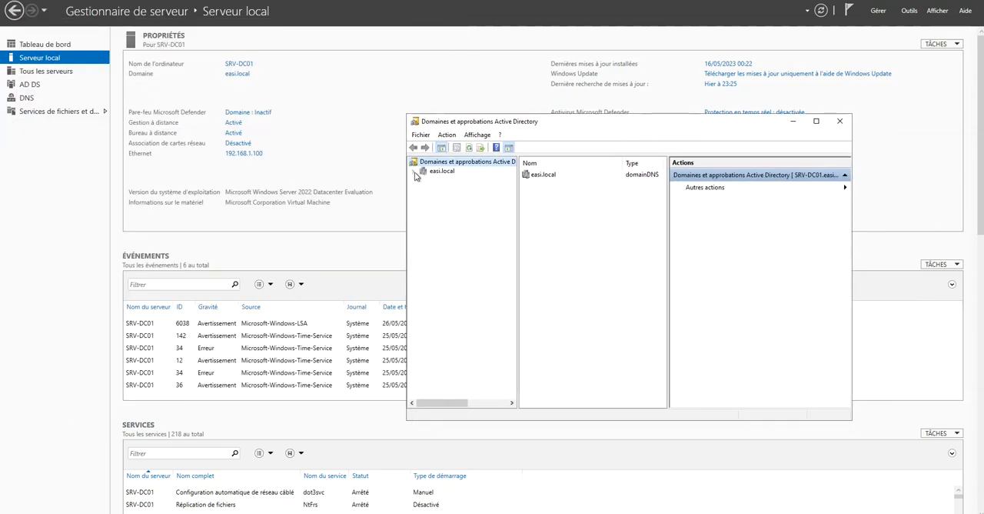
pyautogui.click(436, 176)
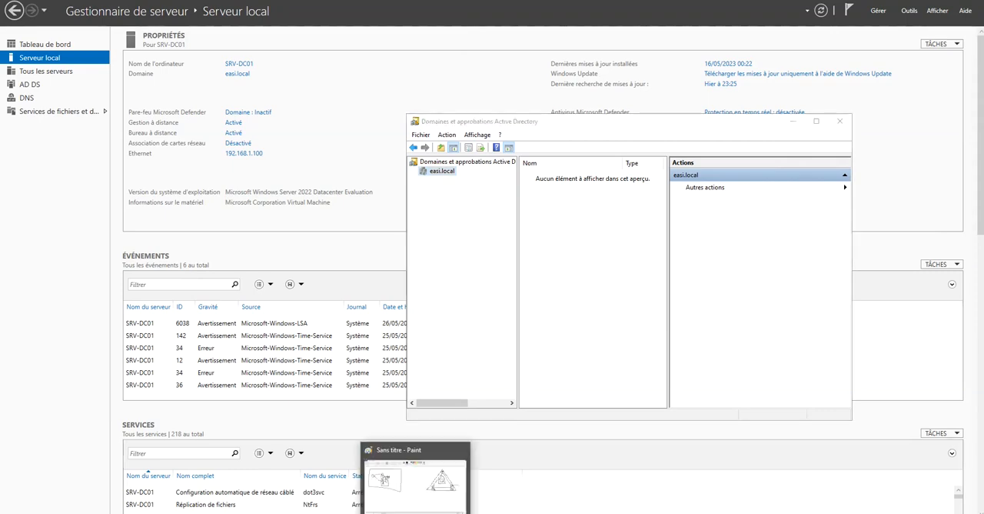
# Switch to Paint and draw a second triangle beside the first, joined by two parallel lines and a curved arrow pointing to the new triangle.
pyautogui.click(417, 511)
pyautogui.moveTo(681, 185); pyautogui.dragTo(523, 171)
pyautogui.moveTo(457, 86)
pyautogui.mouseDown()
pyautogui.moveTo(559, 270)
pyautogui.moveTo(480, 246)
pyautogui.moveTo(357, 244)
pyautogui.moveTo(455, 83)
pyautogui.mouseUp()
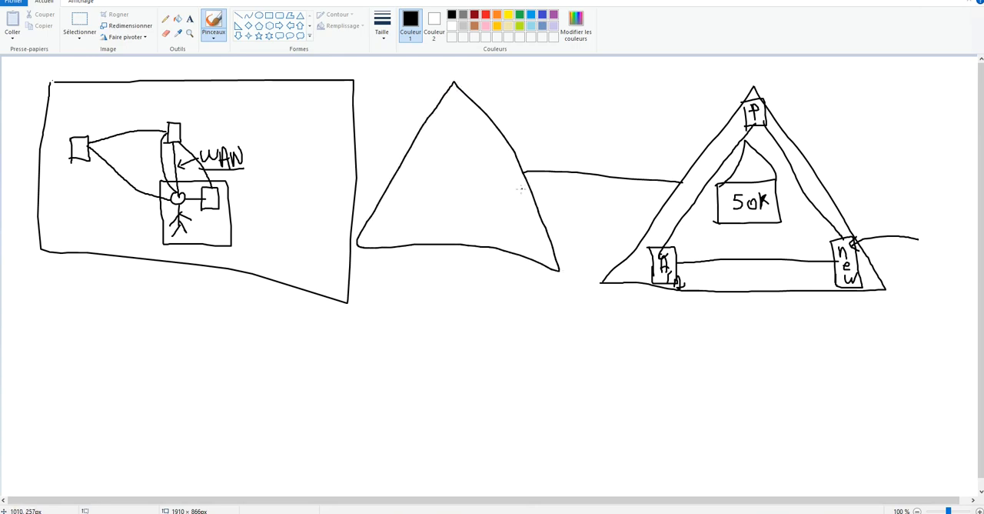
pyautogui.moveTo(527, 183); pyautogui.dragTo(673, 195)
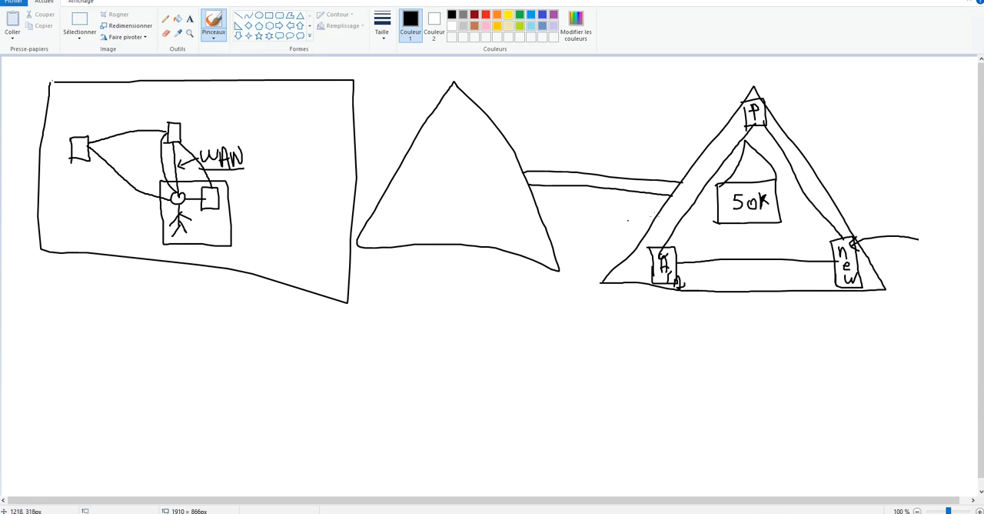
pyautogui.moveTo(690, 171)
pyautogui.mouseDown()
pyautogui.moveTo(655, 131)
pyautogui.moveTo(513, 126)
pyautogui.moveTo(515, 141)
pyautogui.mouseUp()
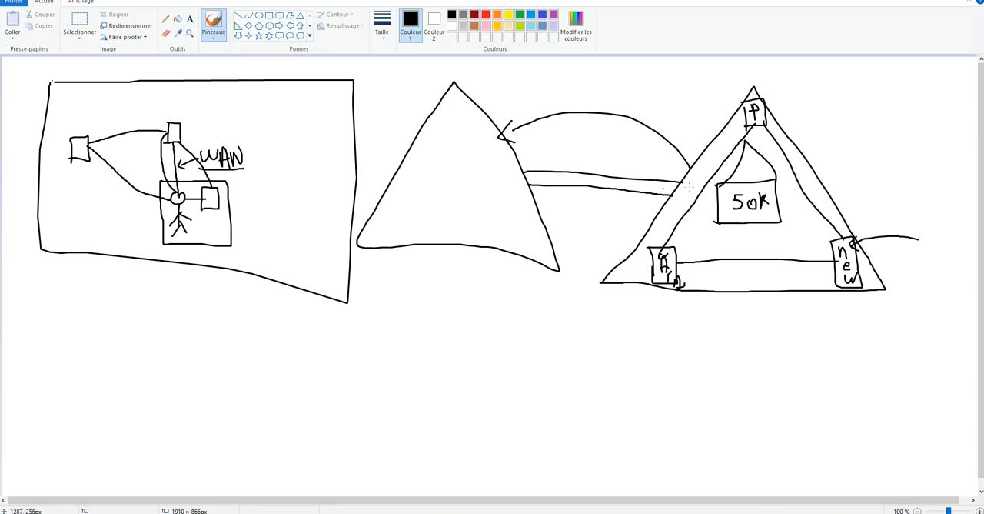
pyautogui.moveTo(369, 70)
pyautogui.mouseDown()
pyautogui.moveTo(842, 81)
pyautogui.moveTo(937, 274)
pyautogui.moveTo(583, 306)
pyautogui.moveTo(308, 283)
pyautogui.moveTo(330, 115)
pyautogui.moveTo(373, 69)
pyautogui.mouseUp()
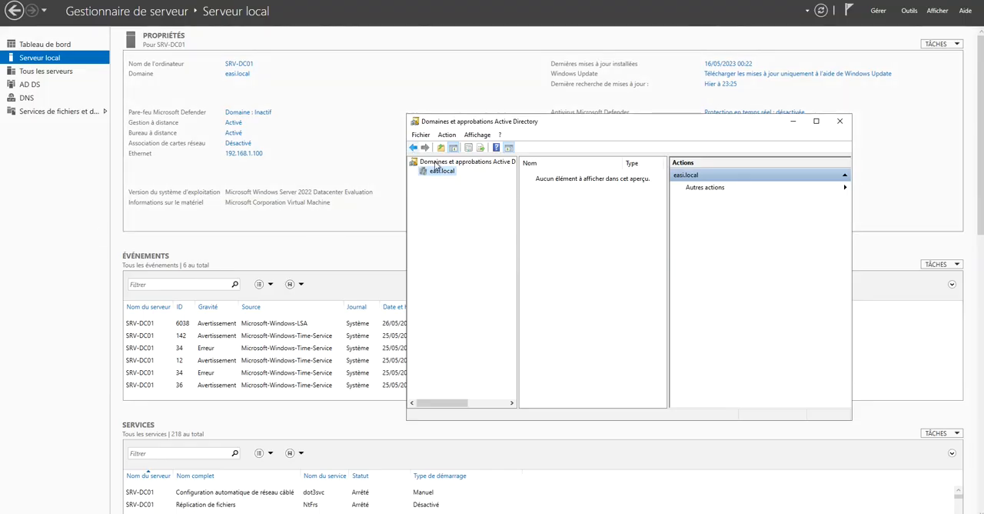
# Return to Active Directory Domains and Trusts, check the actions available for easi.local and close the console.
pyautogui.rightClick(435, 176)
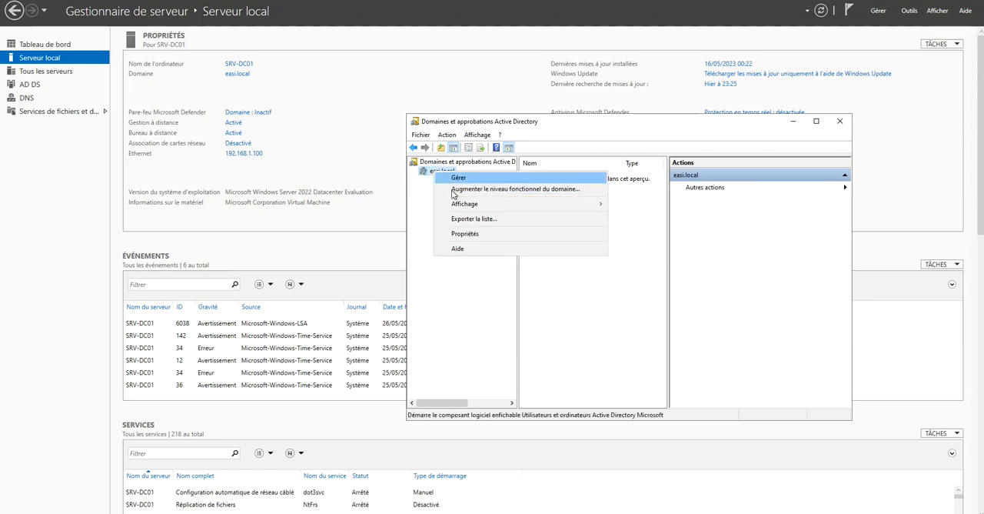
pyautogui.click(576, 301)
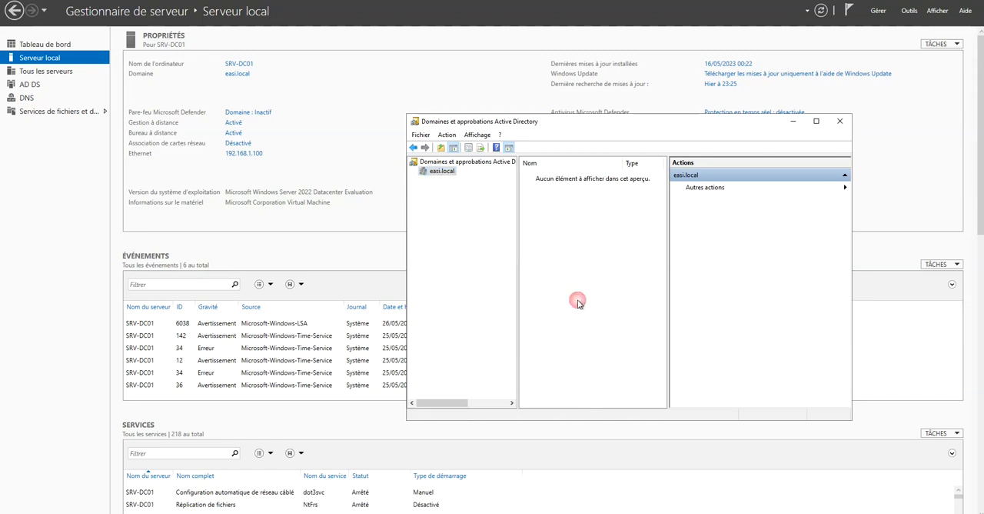
pyautogui.click(846, 125)
# Open the Active Directory Module for Windows PowerShell from Server Manager, view its prompt and close it.
pyautogui.click(878, 14)
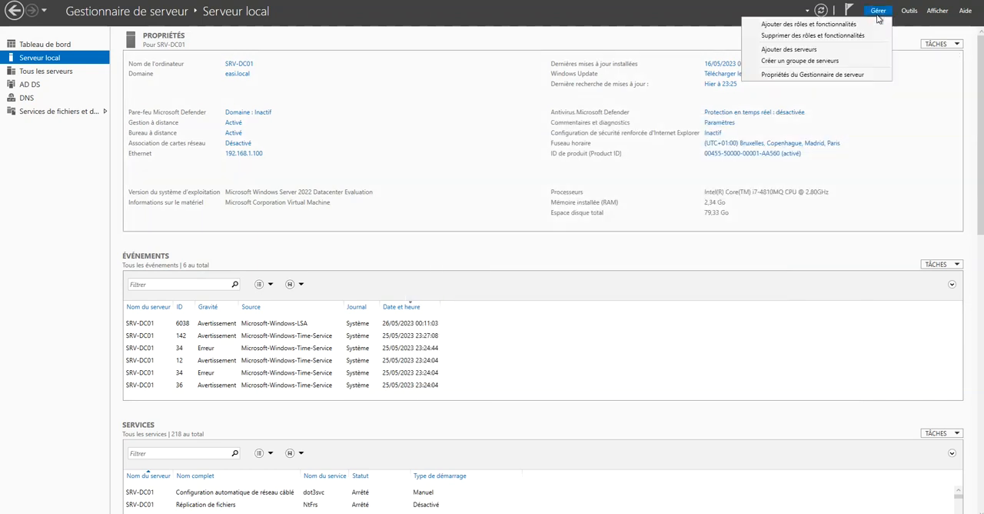
pyautogui.click(912, 13)
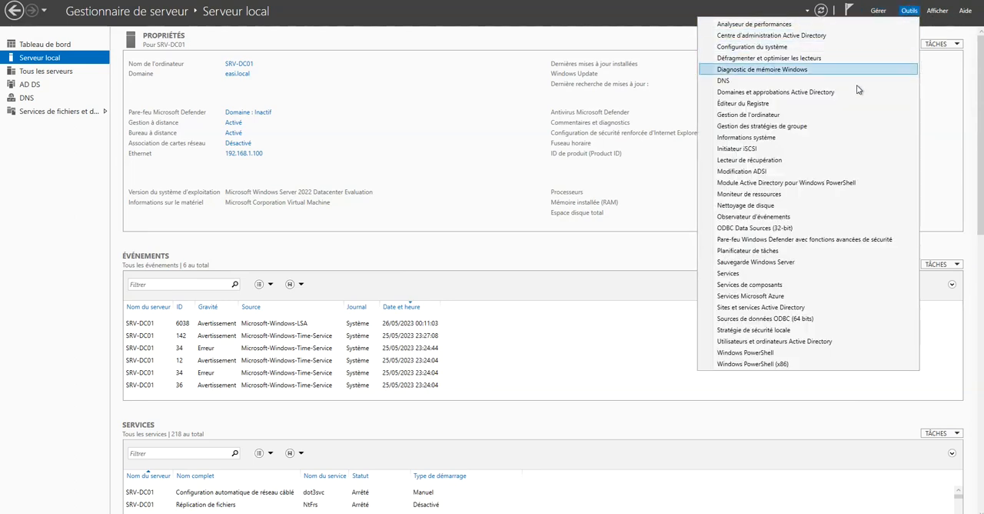
pyautogui.click(817, 182)
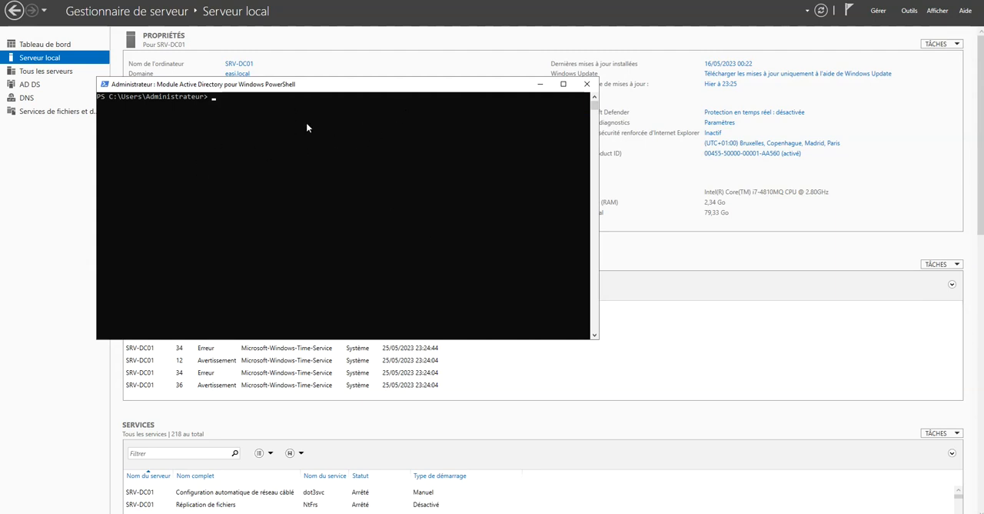
pyautogui.click(586, 84)
# Open the Active Directory Administrative Center maximised and look through the easi (local), Dynamic Access Control and Authentication nodes.
pyautogui.click(909, 10)
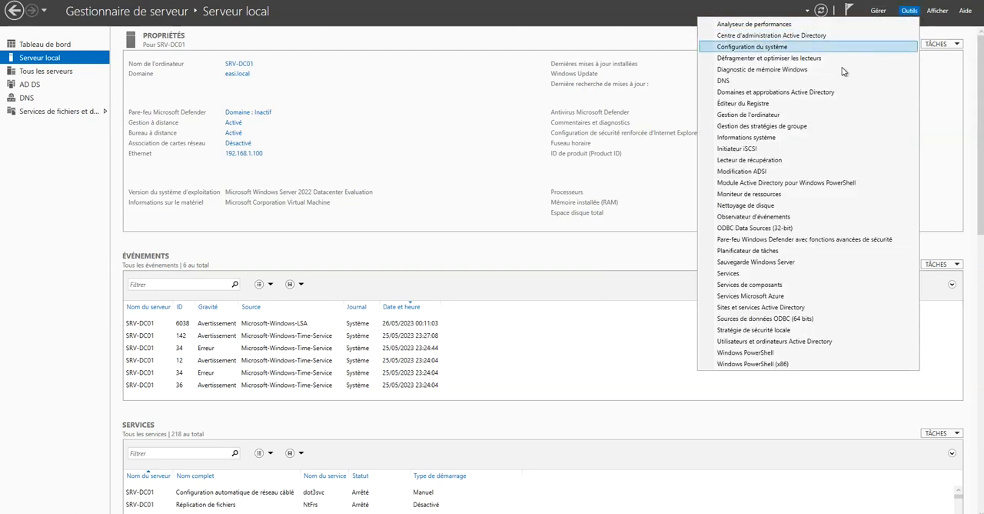
pyautogui.click(802, 38)
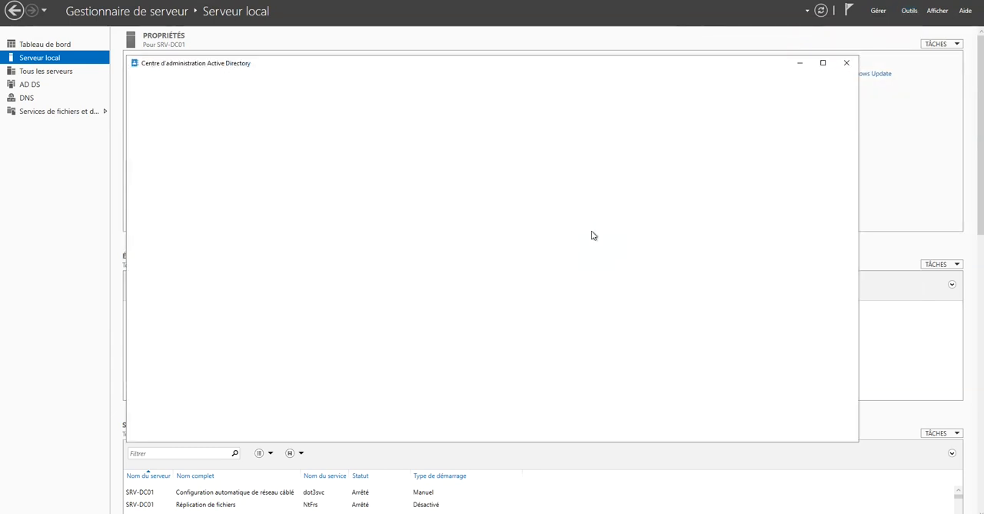
pyautogui.doubleClick(602, 68)
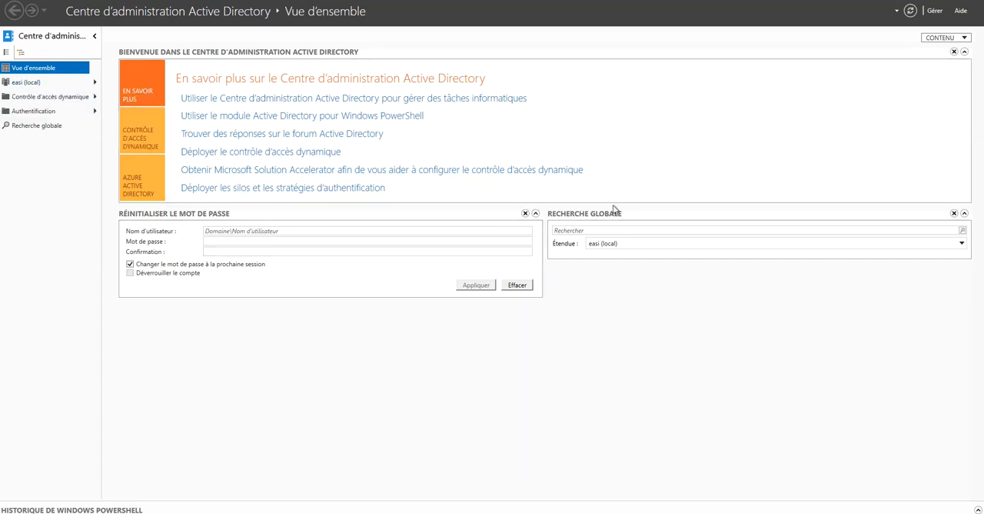
pyautogui.click(29, 83)
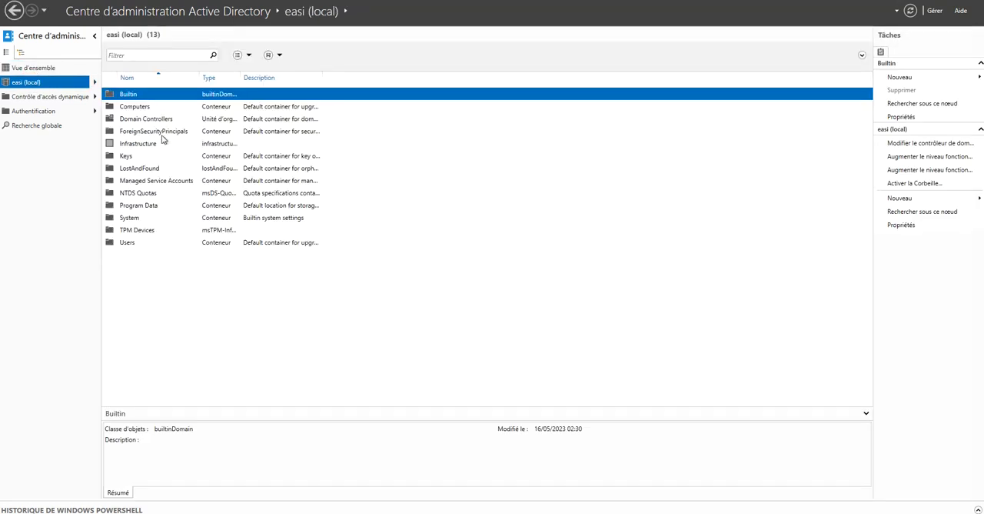
pyautogui.click(75, 100)
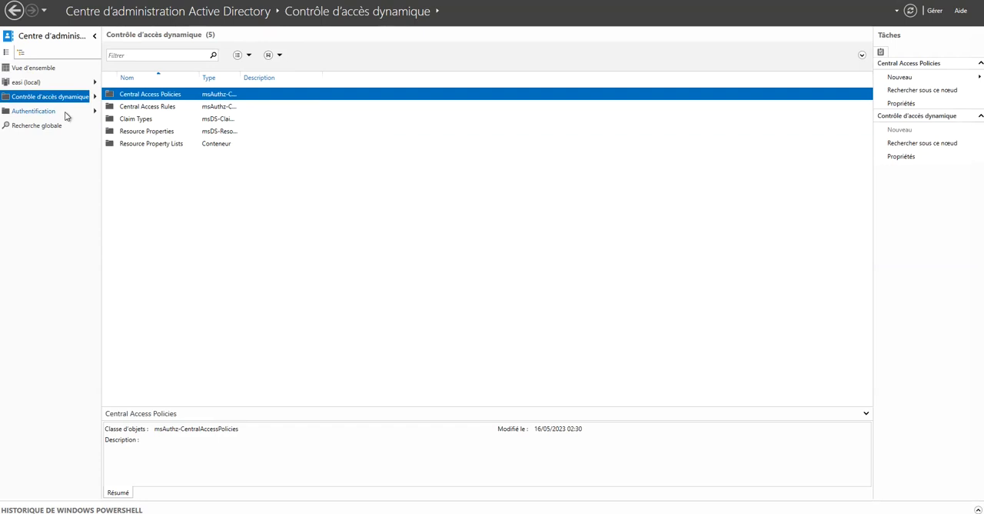
pyautogui.click(67, 111)
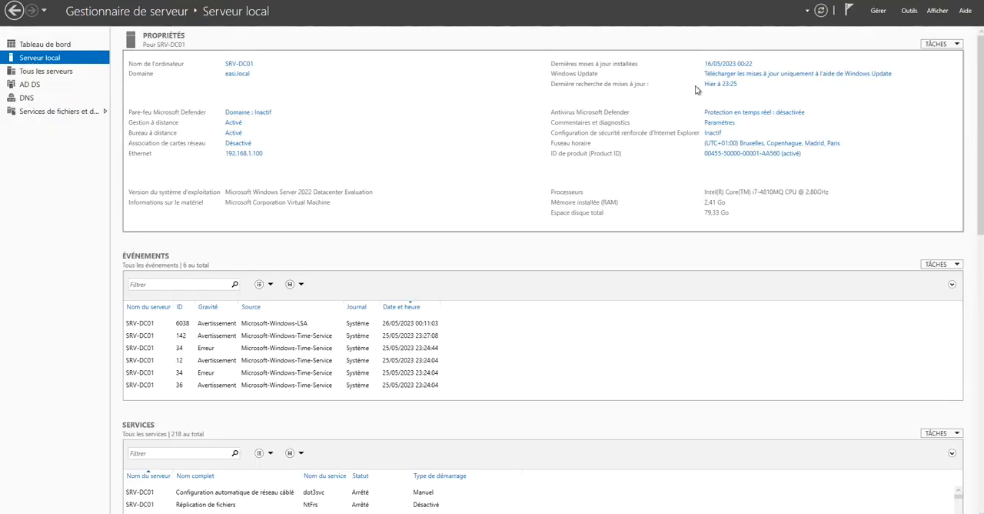
# Open Active Directory Users and Computers from Server Manager and maximise its window.
pyautogui.click(877, 11)
pyautogui.click(907, 17)
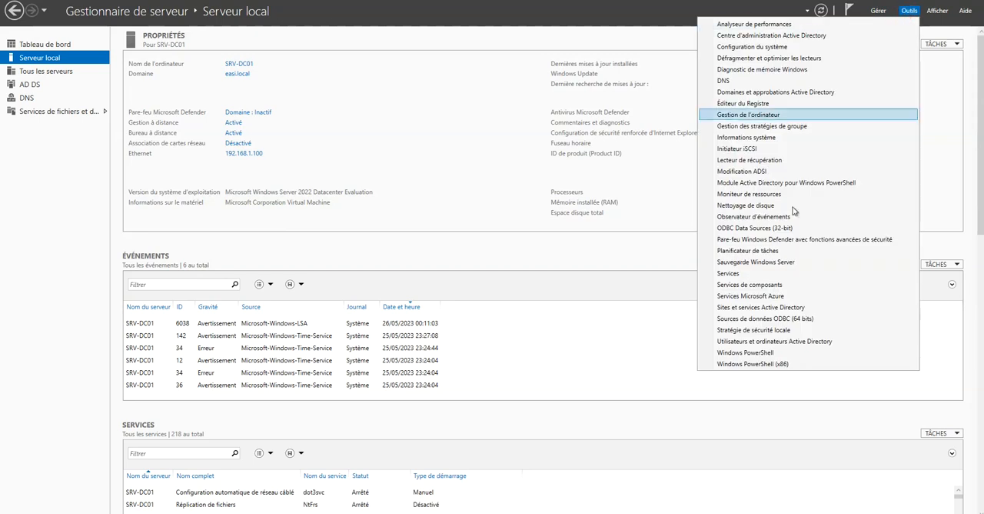
pyautogui.click(752, 342)
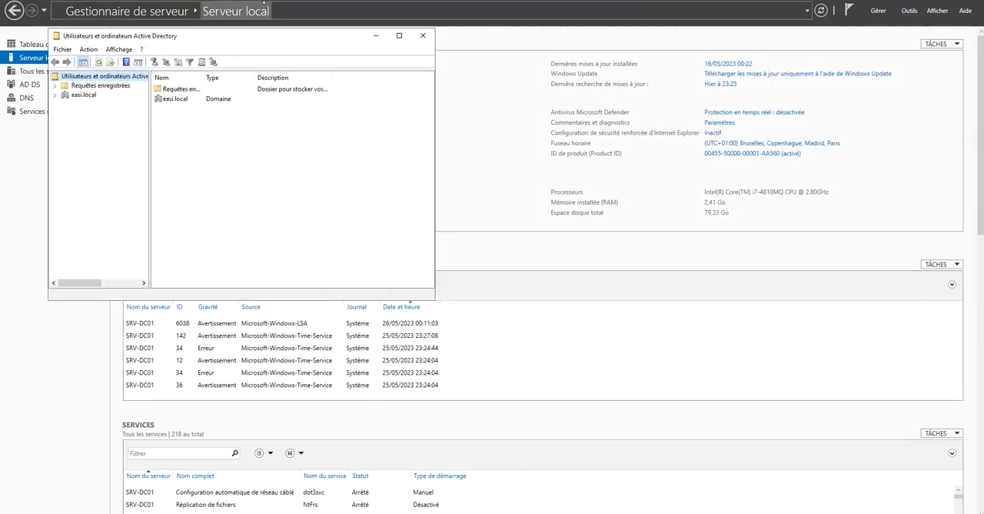
pyautogui.moveTo(263, 38); pyautogui.dragTo(607, 69)
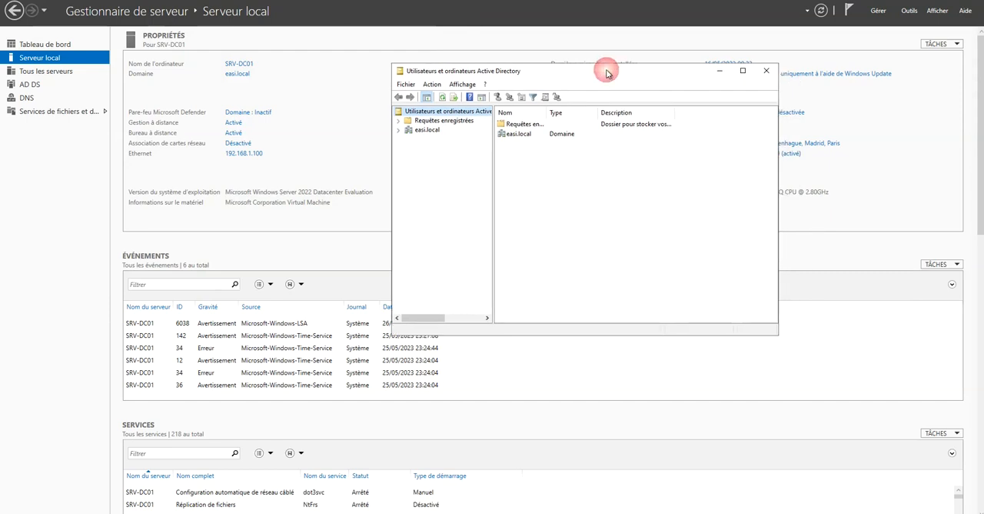
pyautogui.click(743, 73)
# Search Windows for the "dns" console several times, clearing the query between attempts.
pyautogui.press('super+s')
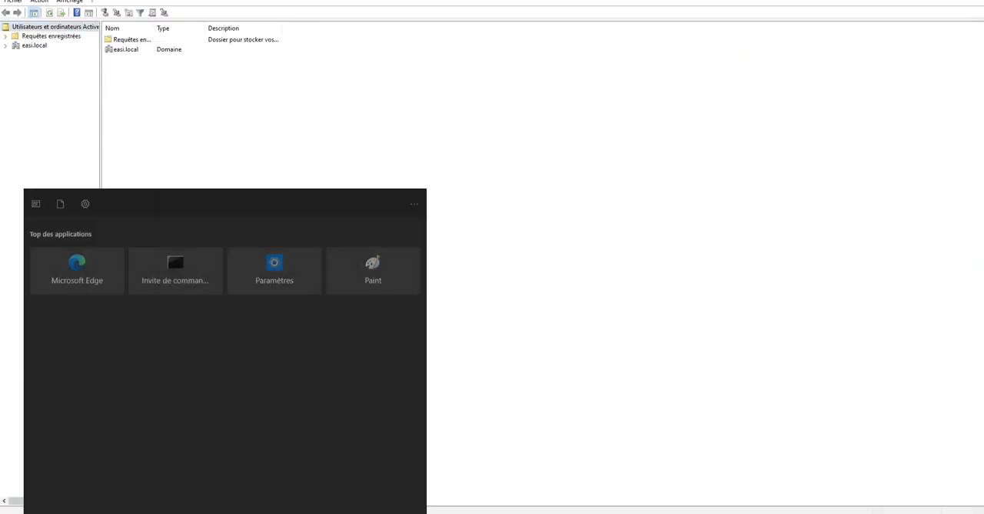
pyautogui.write('dns')
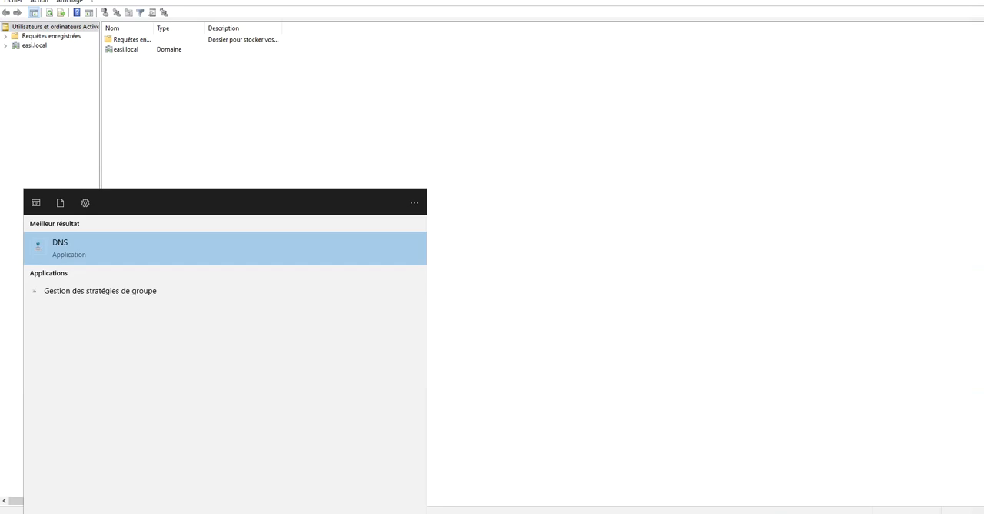
pyautogui.press('BackSpace')
pyautogui.press('BackSpace')
pyautogui.press('BackSpace')
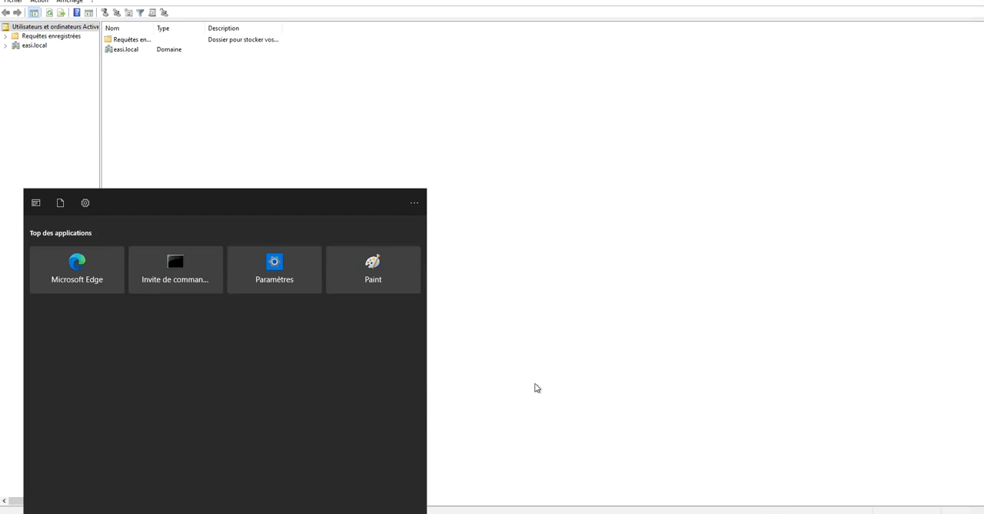
pyautogui.press('super')
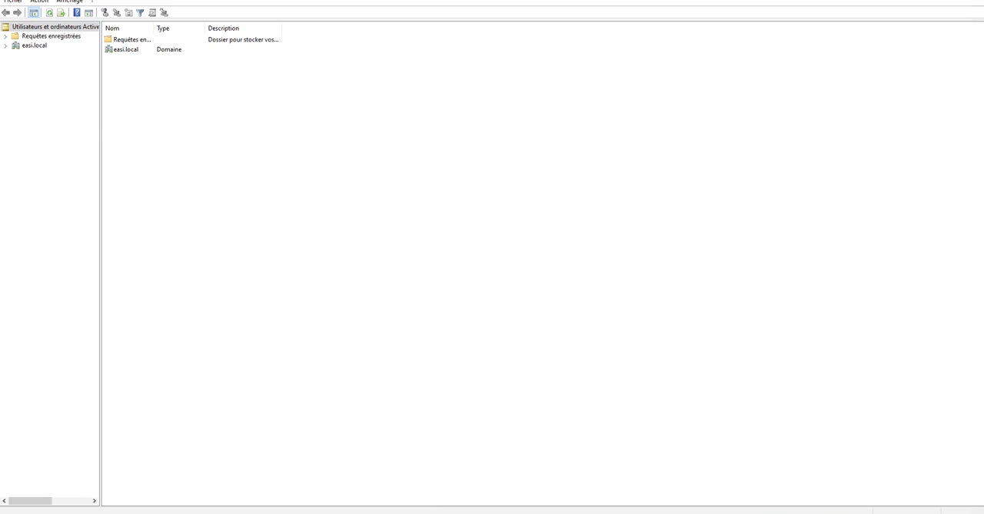
pyautogui.write('dns')
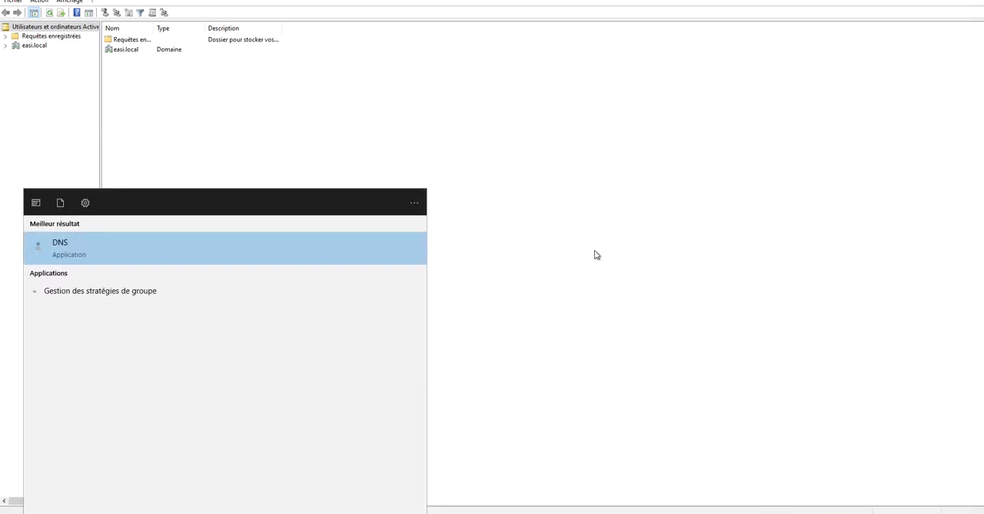
pyautogui.press('BackSpace')
pyautogui.press('BackSpace')
pyautogui.press('BackSpace')
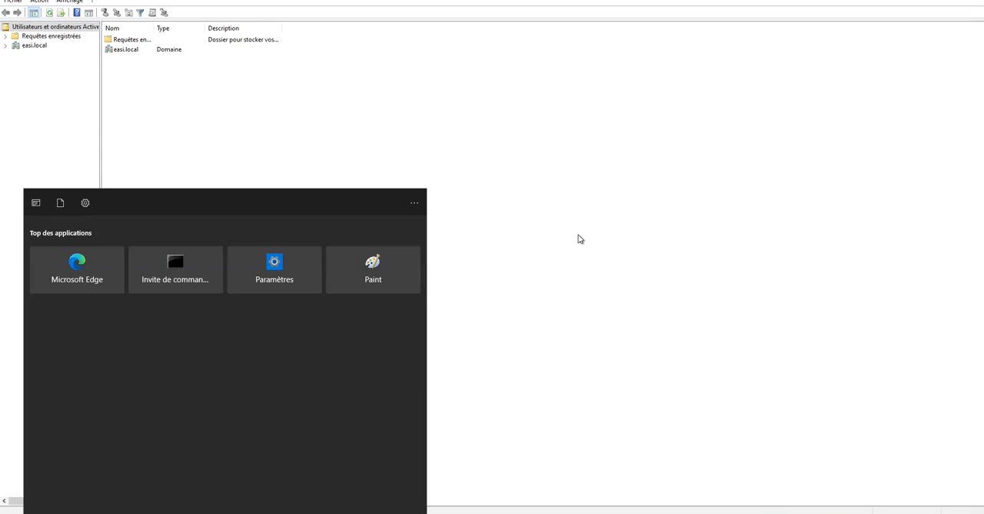
pyautogui.press('Escape')
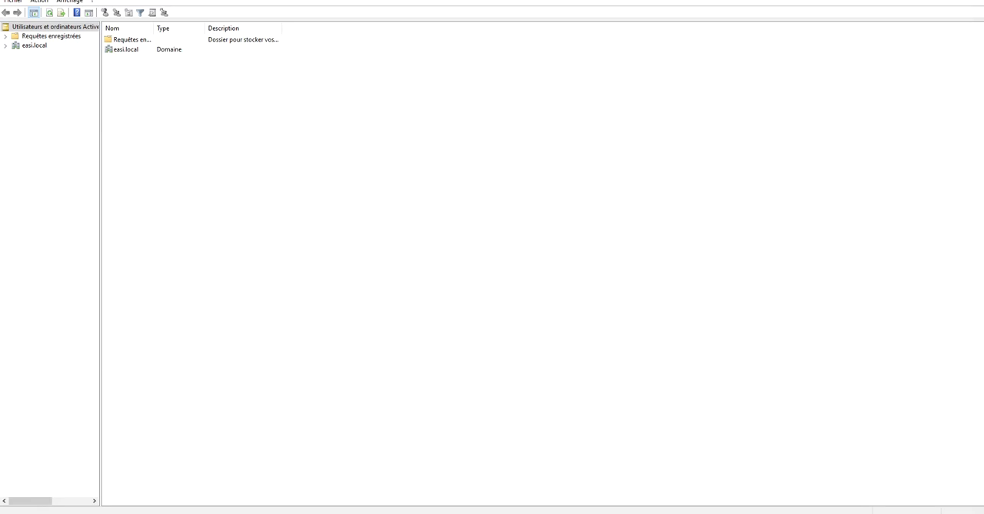
pyautogui.press('super+s')
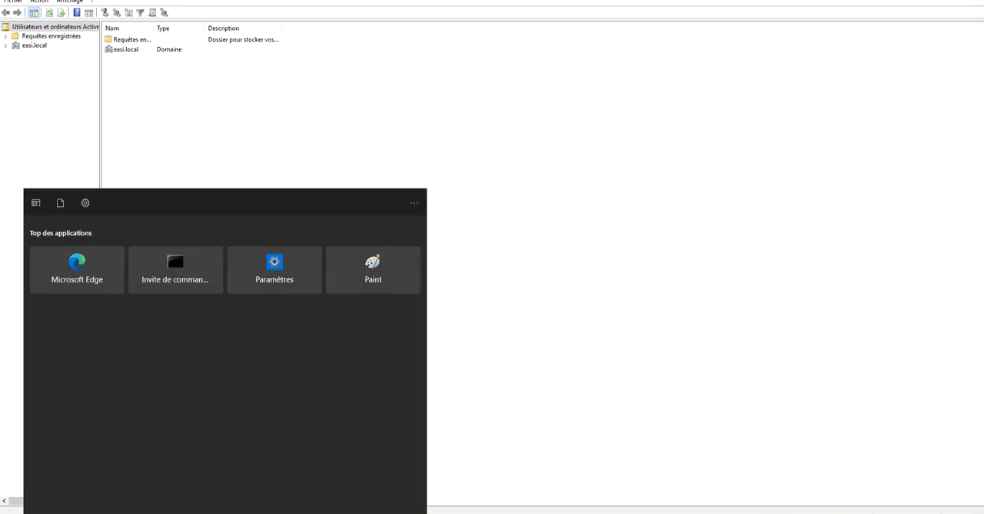
pyautogui.write('dns')
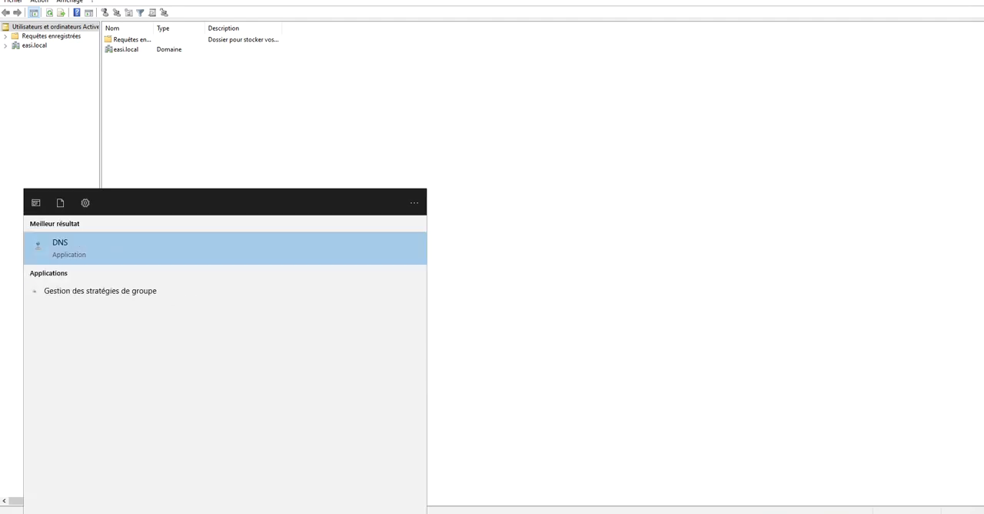
pyautogui.press('Return')
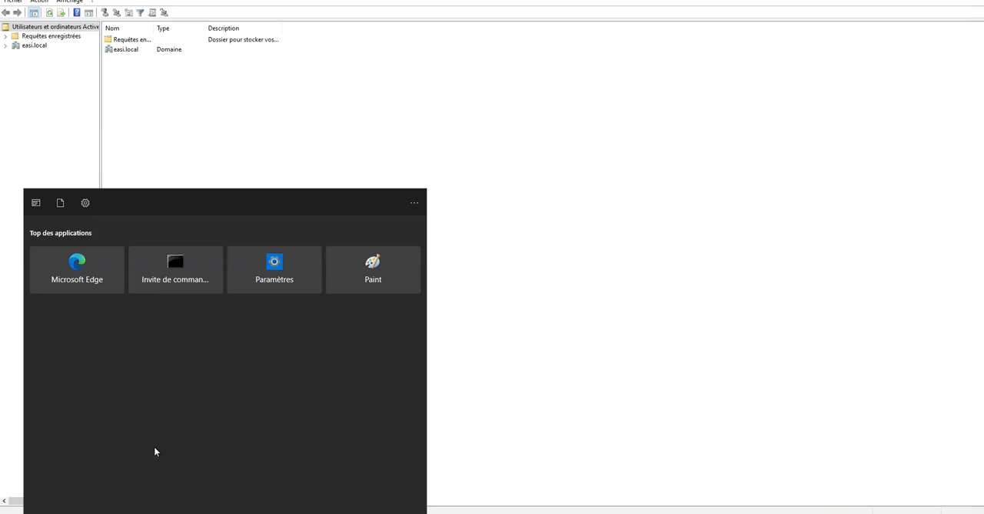
# Start Command Prompt as administrator and run mmc to open an empty management console.
pyautogui.rightClick(178, 279)
pyautogui.click(236, 283)
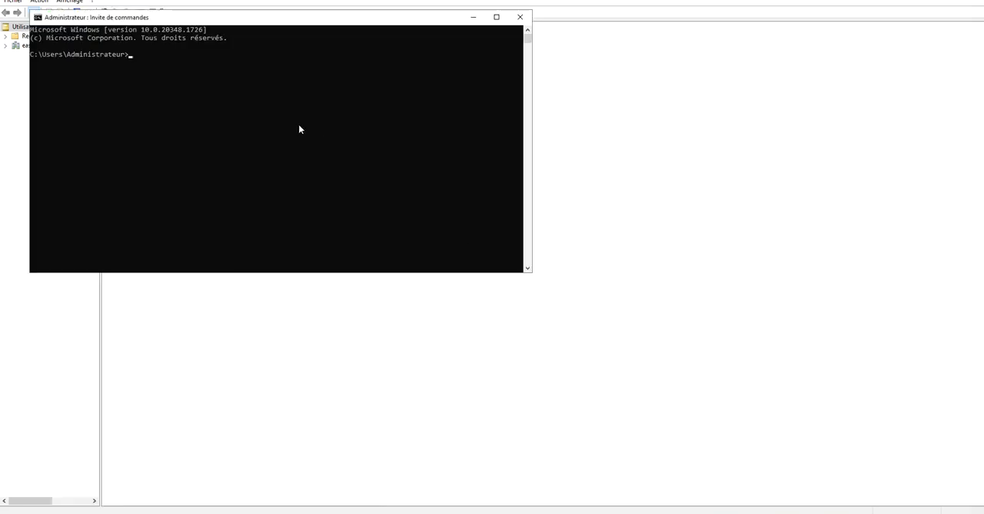
pyautogui.write('mmc')
pyautogui.press('Return')
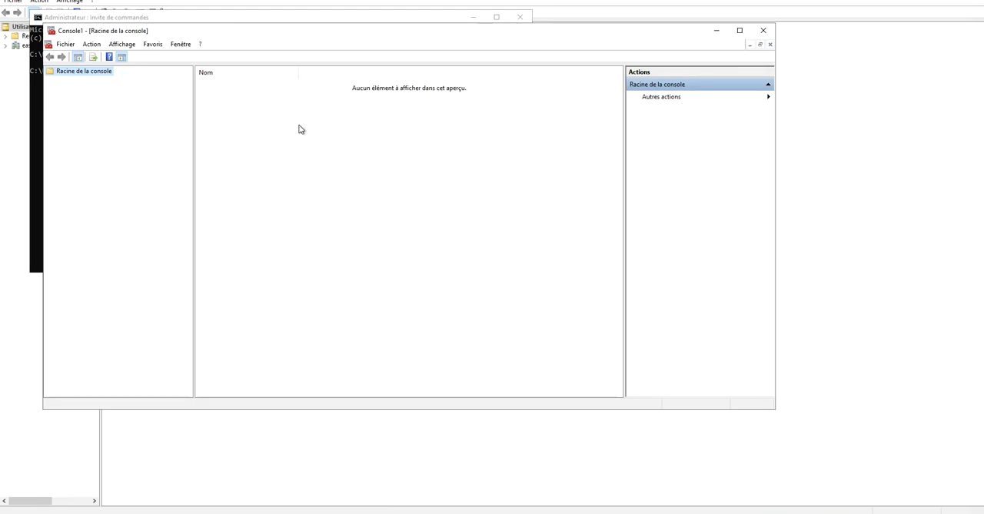
# Close the Command Prompt and add the Active Directory Domains and Trusts snap-in to the empty console's selected snap-ins.
pyautogui.moveTo(247, 31); pyautogui.dragTo(406, 80)
pyautogui.click(520, 17)
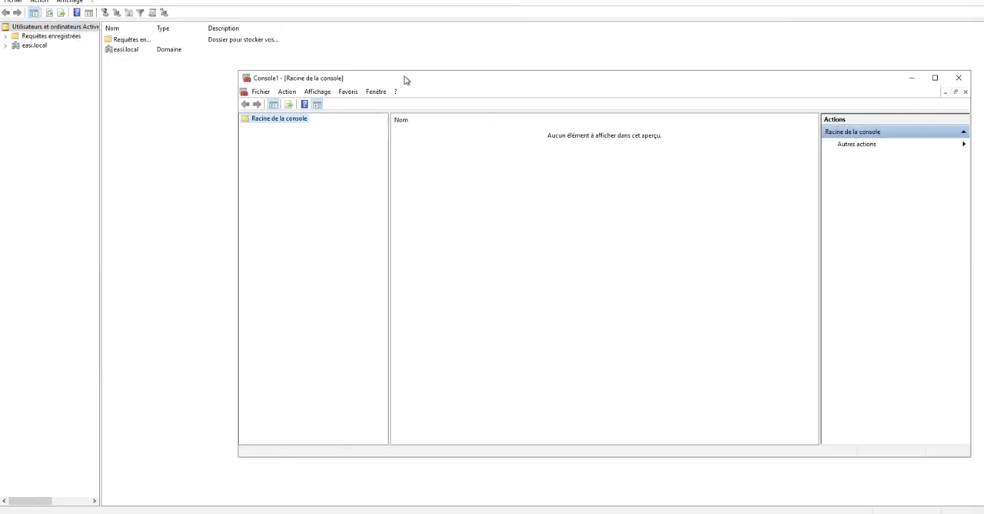
pyautogui.click(261, 91)
pyautogui.click(290, 155)
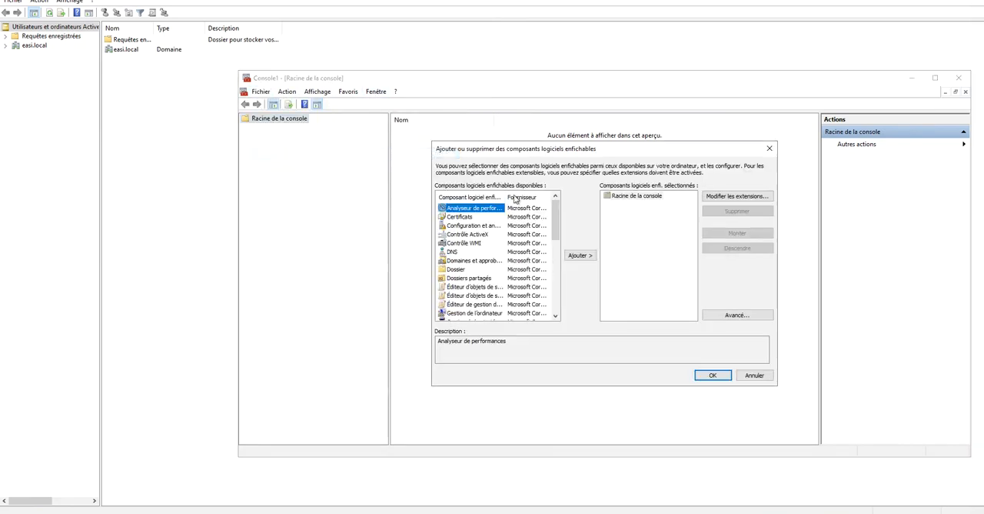
pyautogui.moveTo(511, 197); pyautogui.dragTo(518, 197)
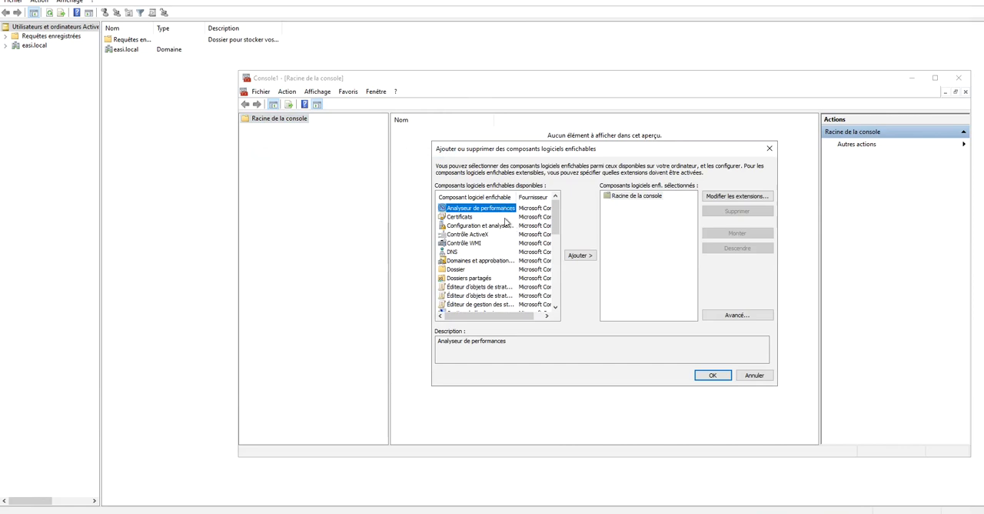
pyautogui.click(493, 261)
pyautogui.click(580, 258)
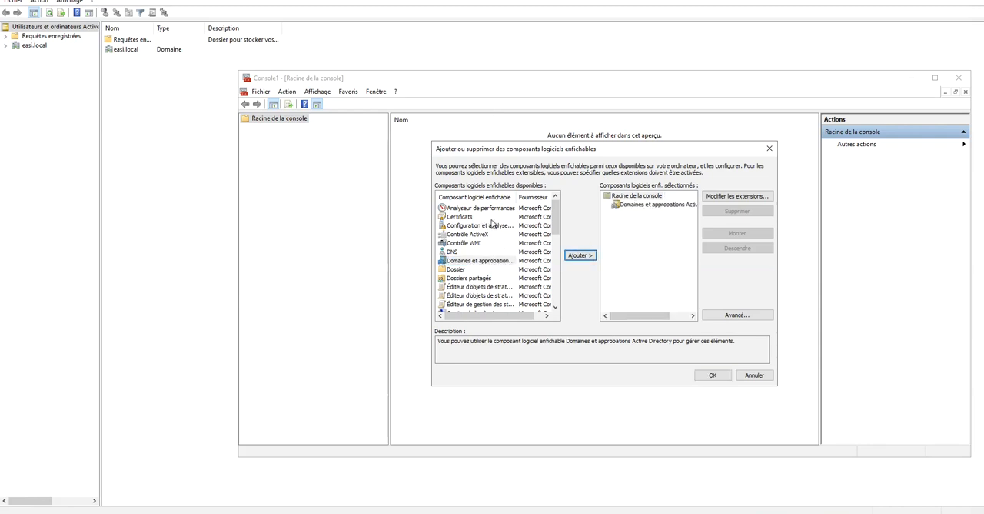
# Add the IP security policy management snap-in for the local computer and remove it from the selected snap-ins.
pyautogui.scroll(-3, 497, 249)
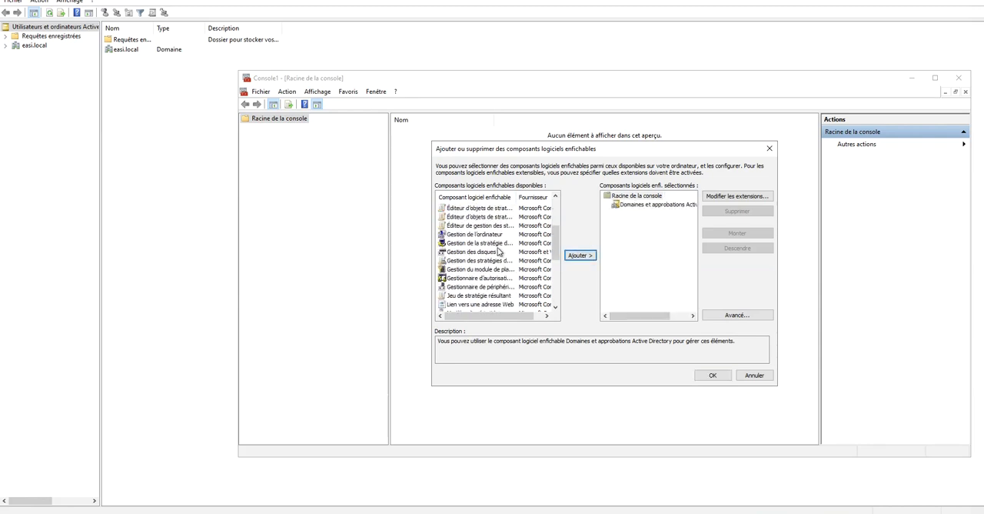
pyautogui.scroll(-2, 489, 270)
pyautogui.scroll(3, 490, 260)
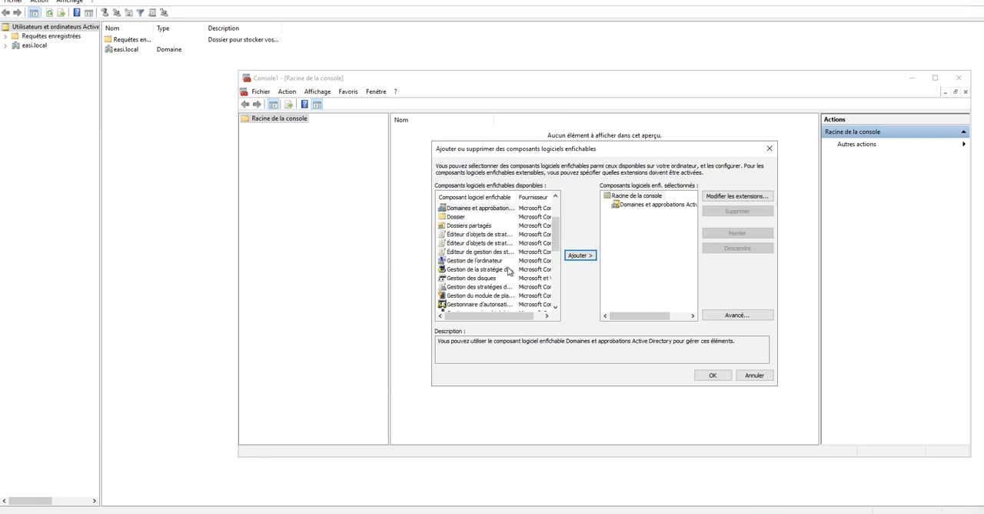
pyautogui.click(496, 270)
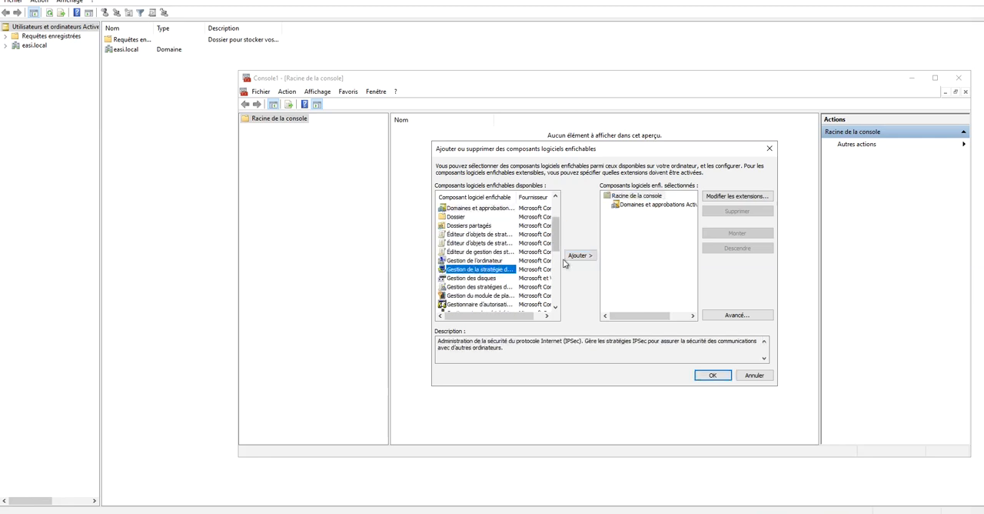
pyautogui.click(580, 255)
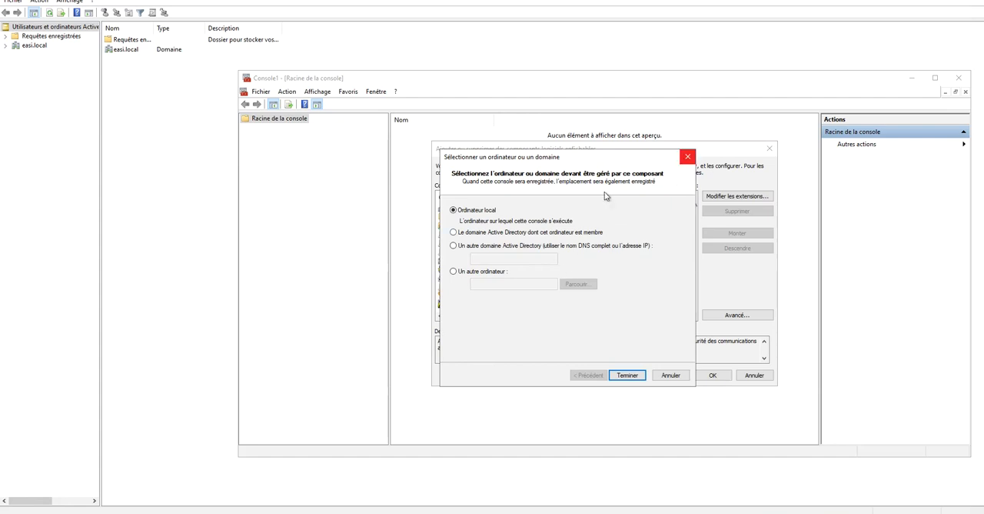
pyautogui.click(627, 375)
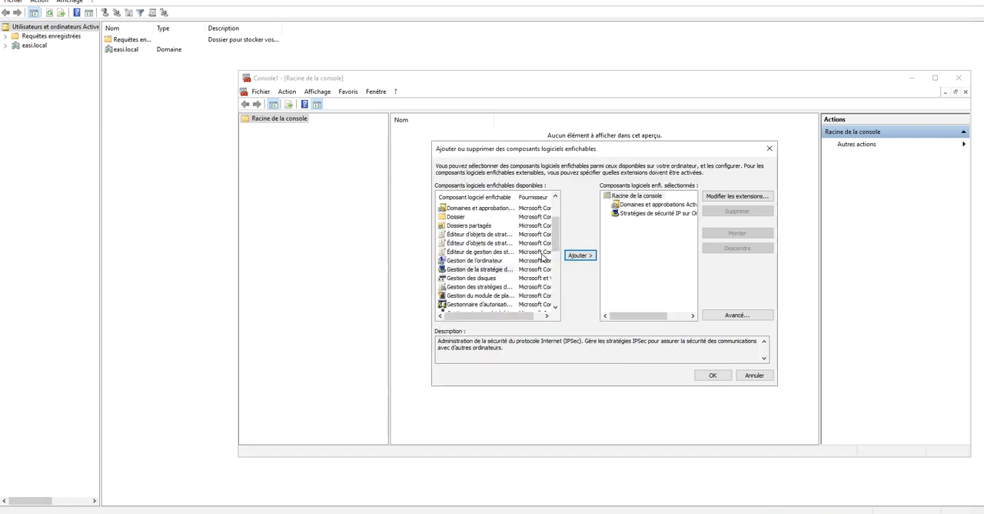
pyautogui.click(654, 216)
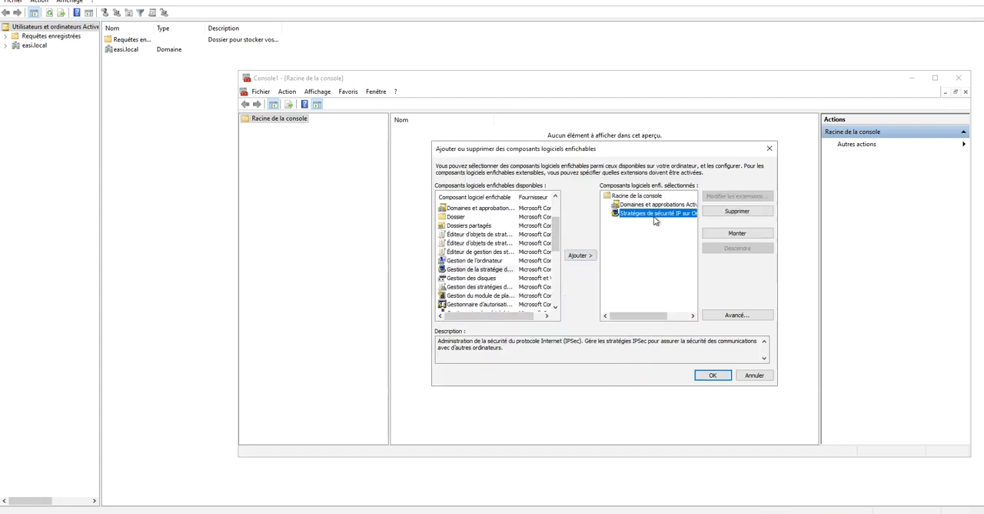
pyautogui.click(736, 210)
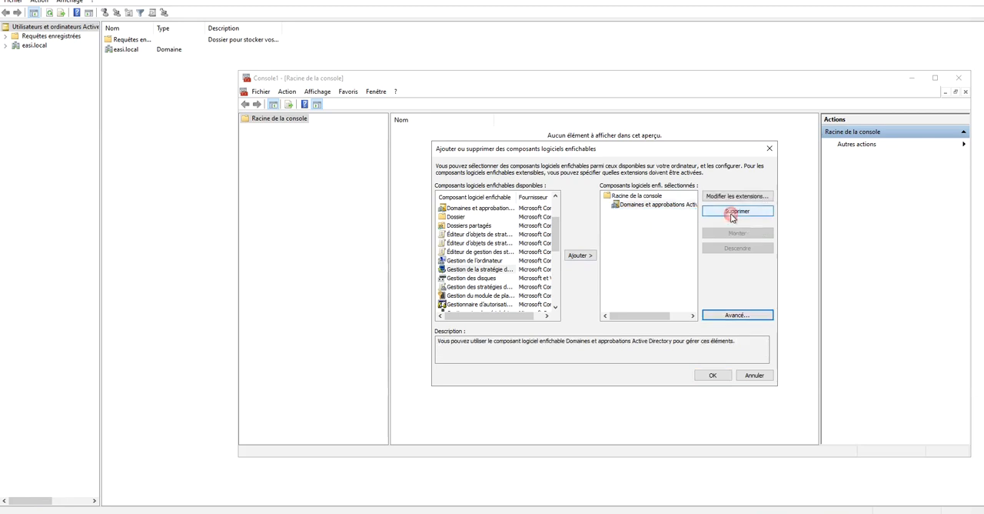
# Widen the snap-in name column and add the Group Policy Management snap-in (Gestion des stratégies de groupe).
pyautogui.click(513, 270)
pyautogui.moveTo(516, 197); pyautogui.dragTo(531, 197)
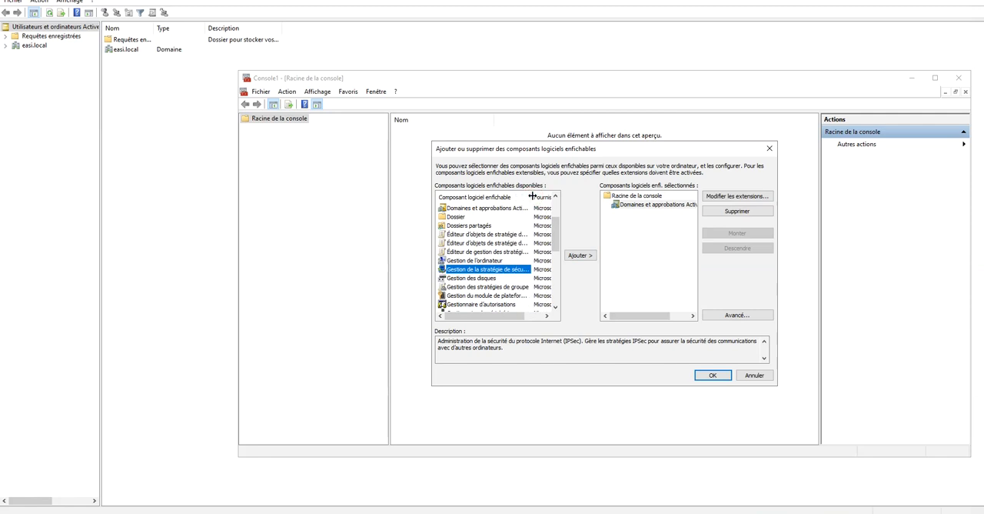
pyautogui.click(508, 287)
pyautogui.click(582, 259)
# Add the Active Directory Users and Computers and the Active Directory Sites and Services snap-ins to the selection.
pyautogui.moveTo(556, 229); pyautogui.dragTo(558, 306)
pyautogui.click(498, 299)
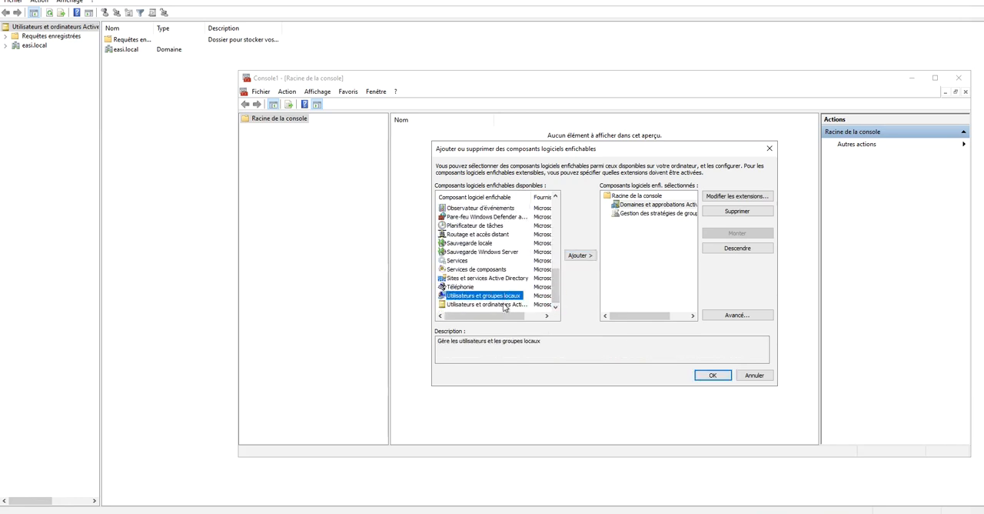
pyautogui.click(500, 304)
pyautogui.click(580, 255)
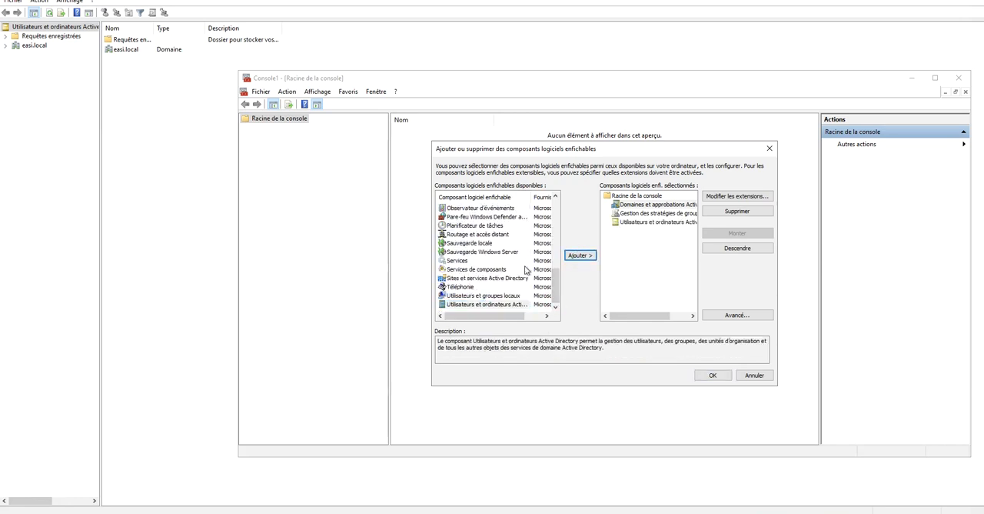
pyautogui.click(483, 278)
pyautogui.click(581, 260)
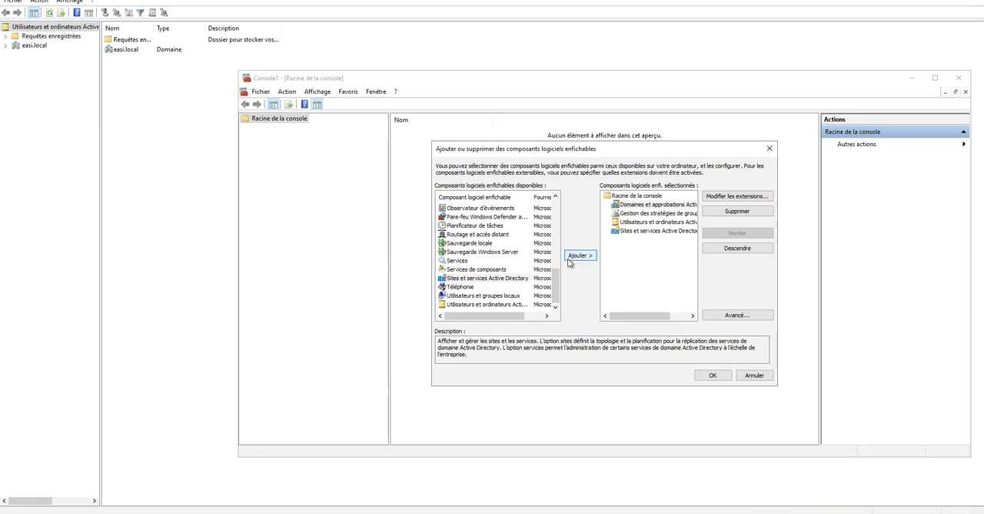
# Register the schema snap-in library with regsvr32 schmmgmt.dll in an administrator Command Prompt, and close the prompt.
pyautogui.scroll(2, 480, 272)
pyautogui.scroll(4, 479, 273)
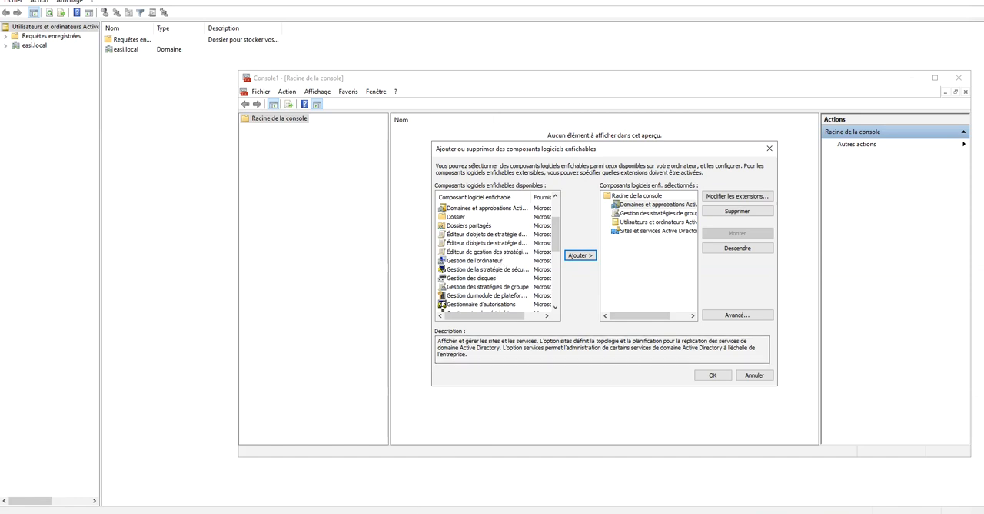
pyautogui.moveTo(365, 512)
pyautogui.press('super')
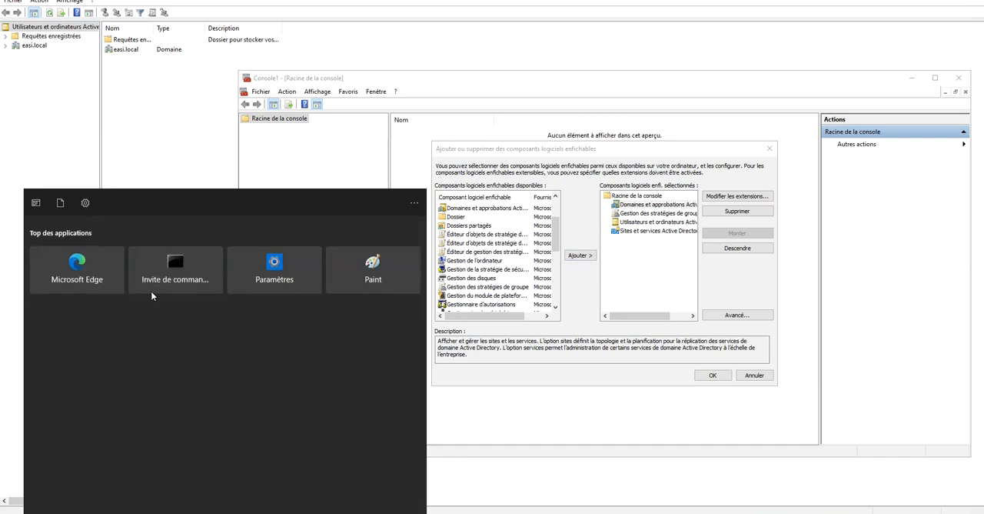
pyautogui.rightClick(175, 264)
pyautogui.click(198, 276)
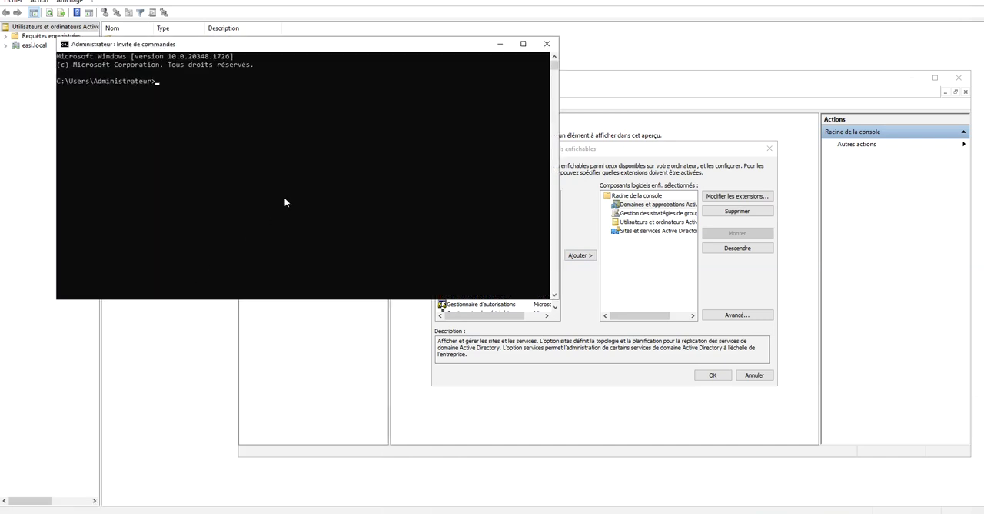
pyautogui.write('regsvr32 schmmgmt.dll')
pyautogui.press('Return')
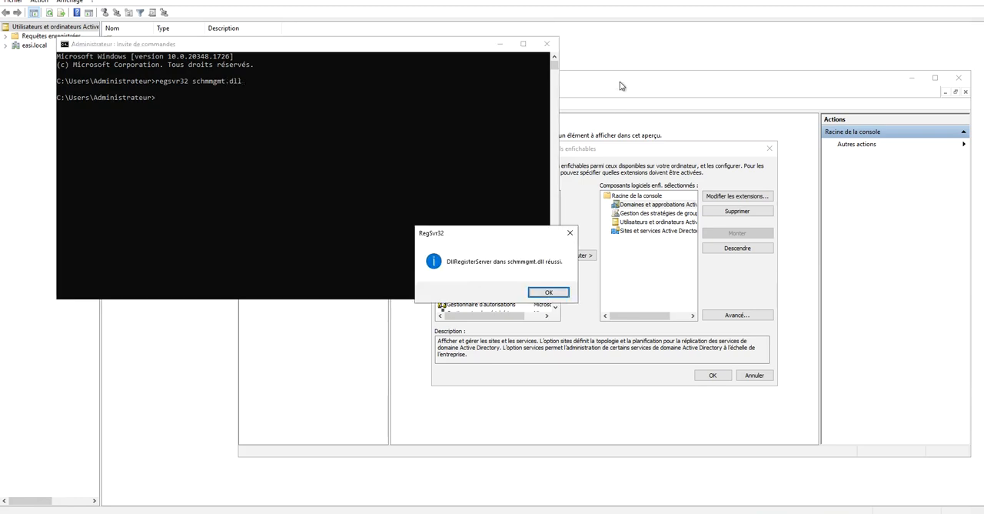
pyautogui.click(559, 291)
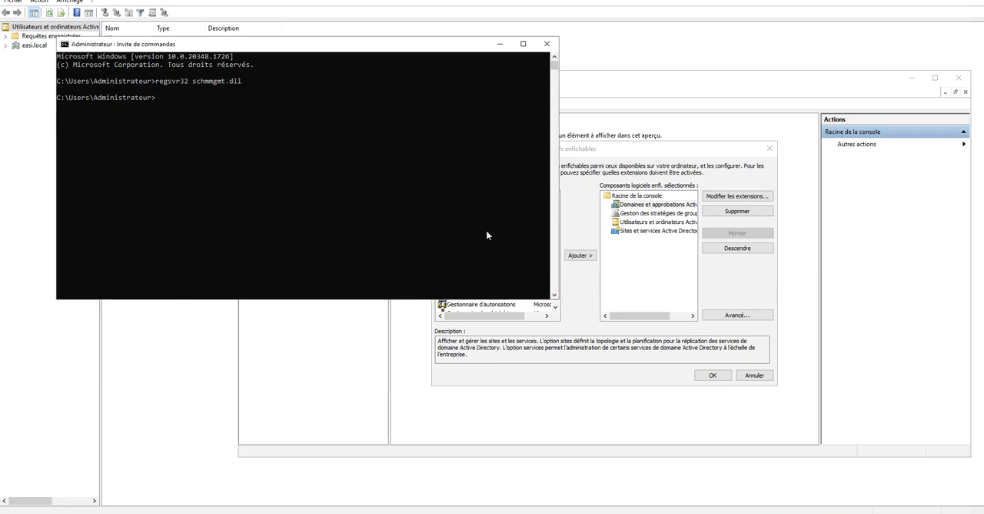
pyautogui.click(547, 43)
# Check the available snap-ins for the schema component and apply the four selected snap-ins to the console.
pyautogui.click(464, 243)
pyautogui.scroll(-5, 500, 254)
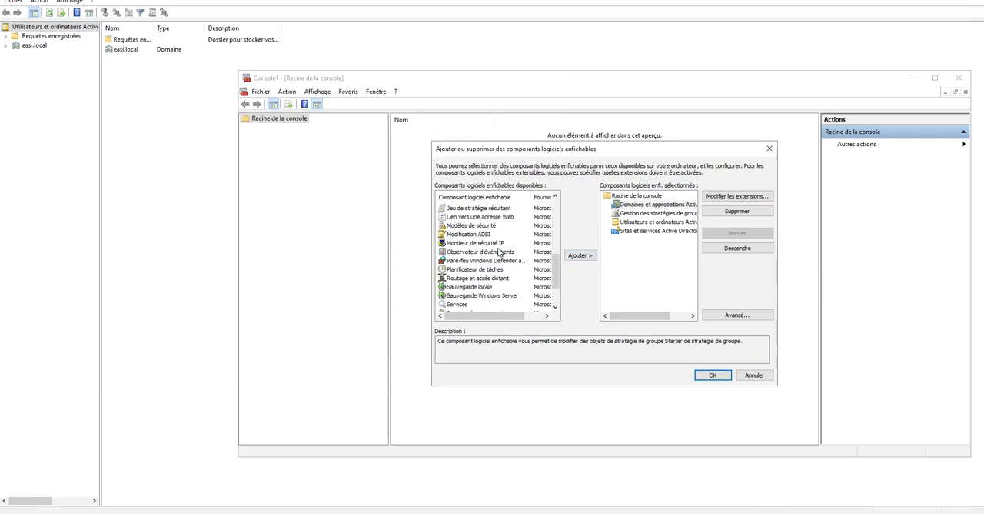
pyautogui.scroll(5, 493, 244)
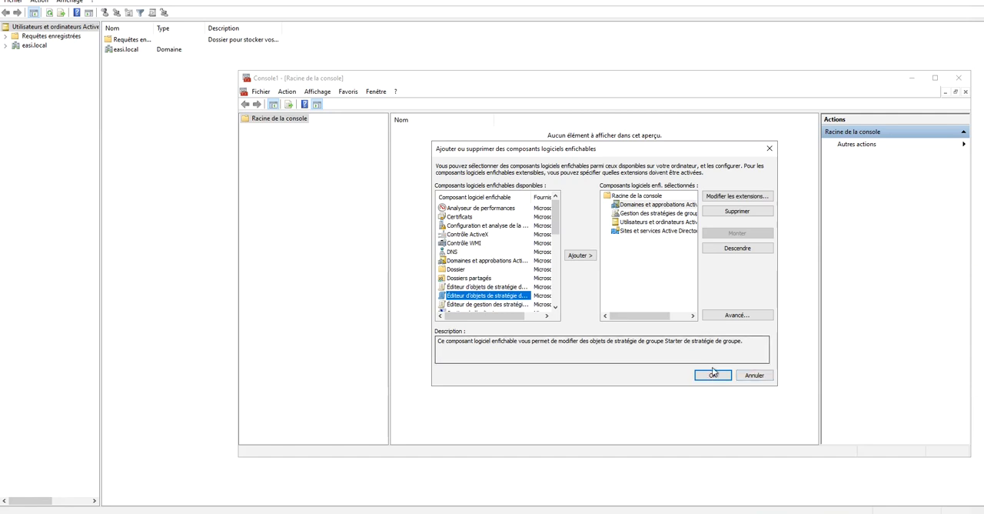
pyautogui.click(510, 261)
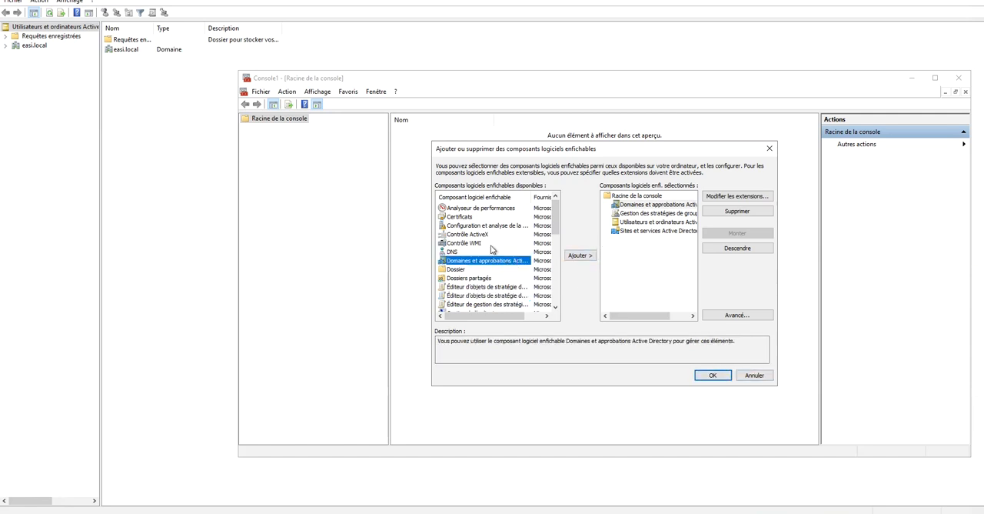
pyautogui.click(710, 375)
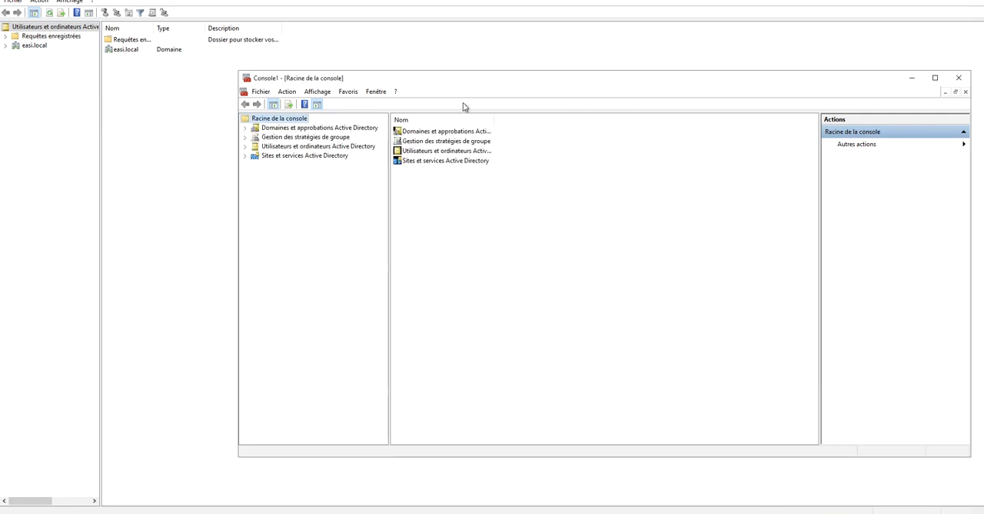
# Close the console and save its settings to the desktop (Bureau) under the file name ADConsole.
pyautogui.moveTo(621, 82); pyautogui.dragTo(554, 80)
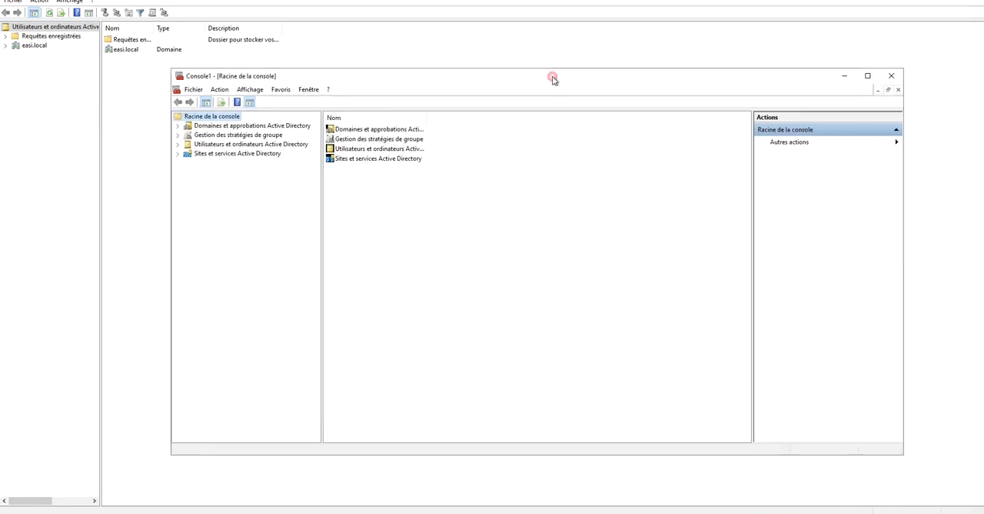
pyautogui.click(893, 76)
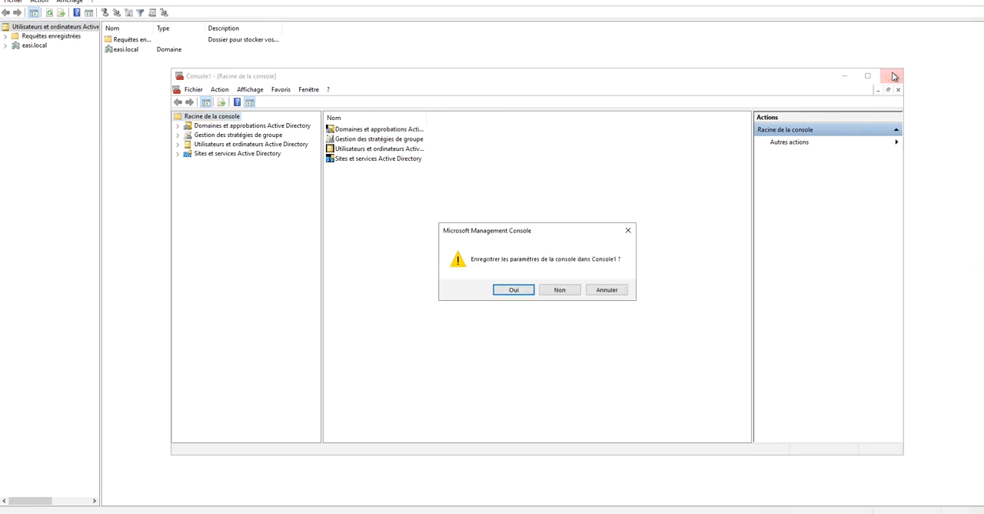
pyautogui.click(513, 289)
pyautogui.click(416, 227)
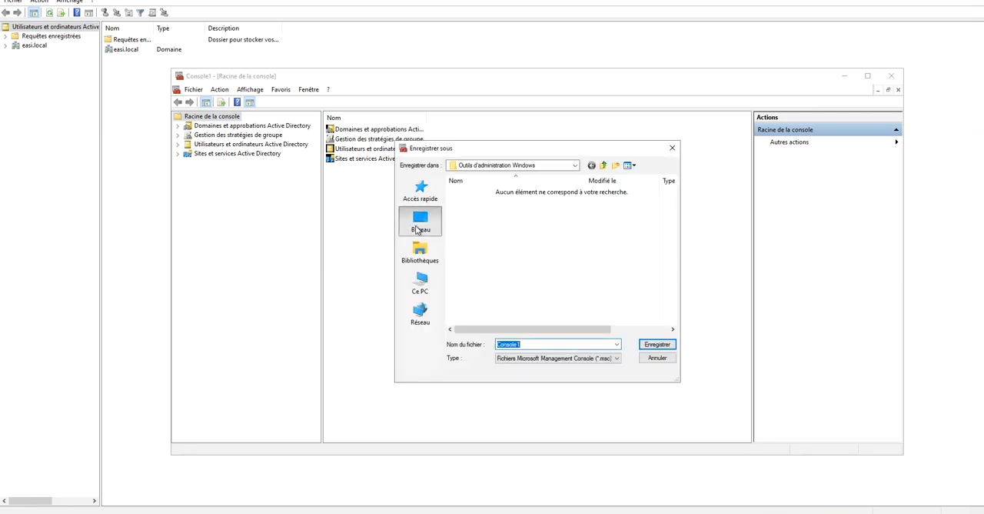
pyautogui.write('ADCon')
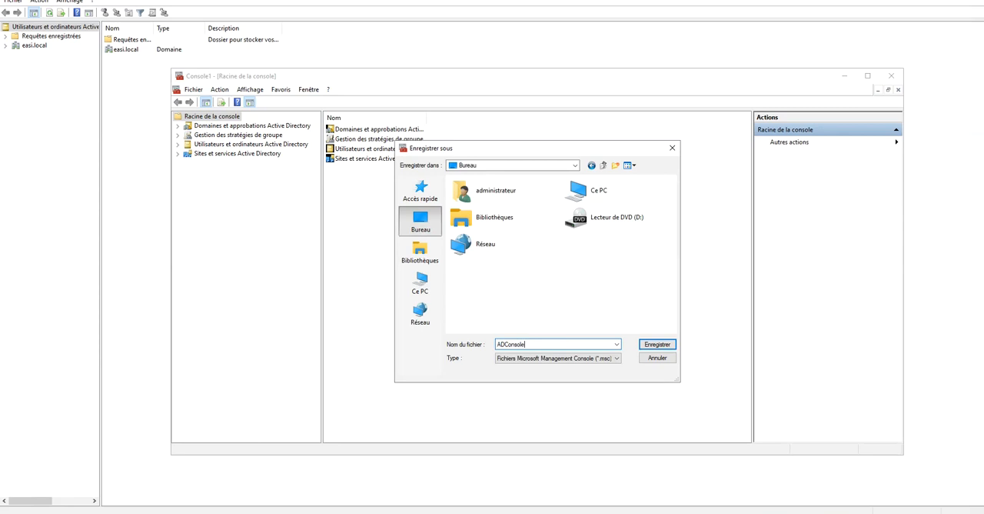
pyautogui.press('Return')
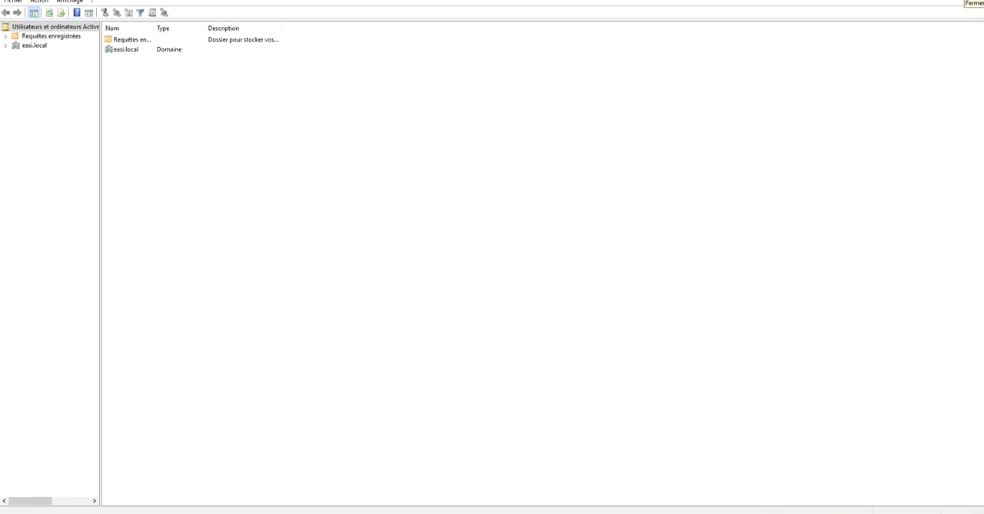
# Close Active Directory Users and Computers and start a Command Prompt as administrator over Server Manager.
pyautogui.click(973, 1)
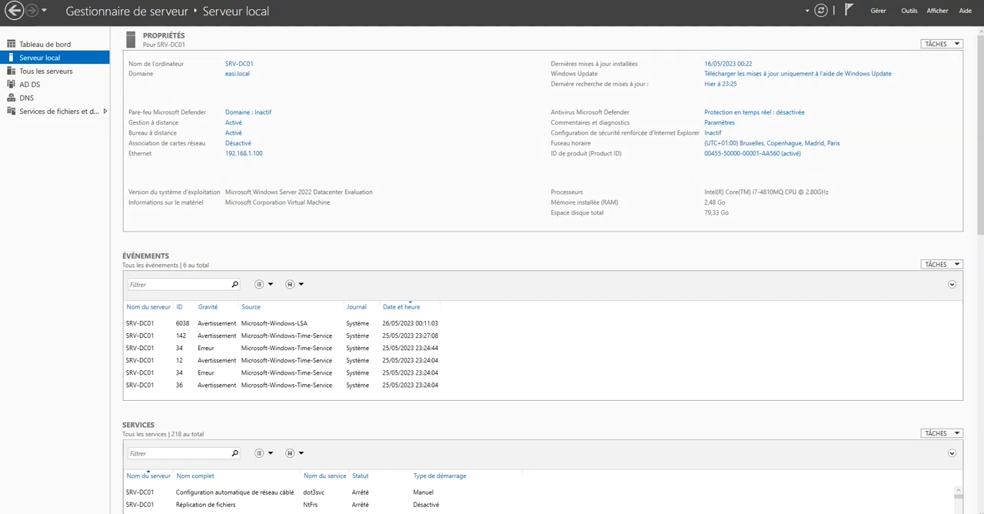
pyautogui.press('super')
pyautogui.rightClick(170, 274)
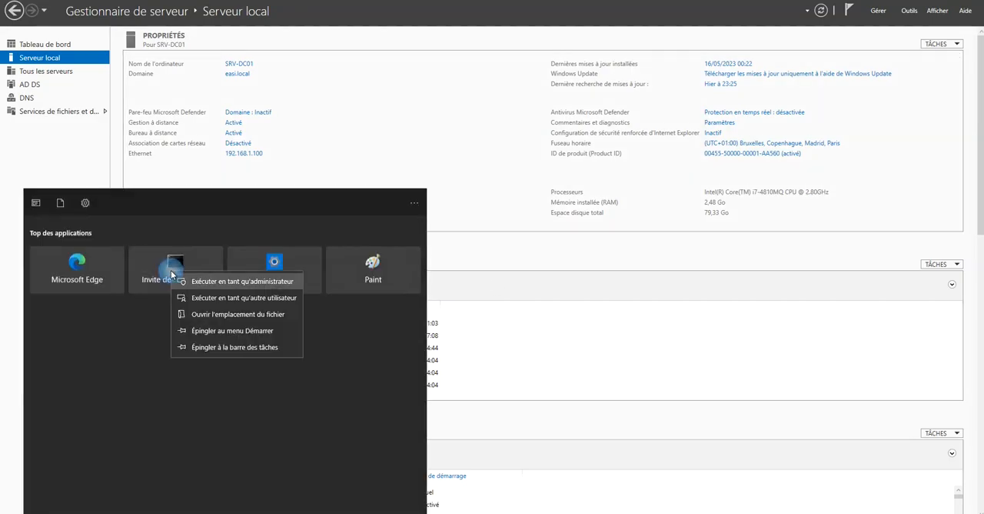
pyautogui.click(197, 282)
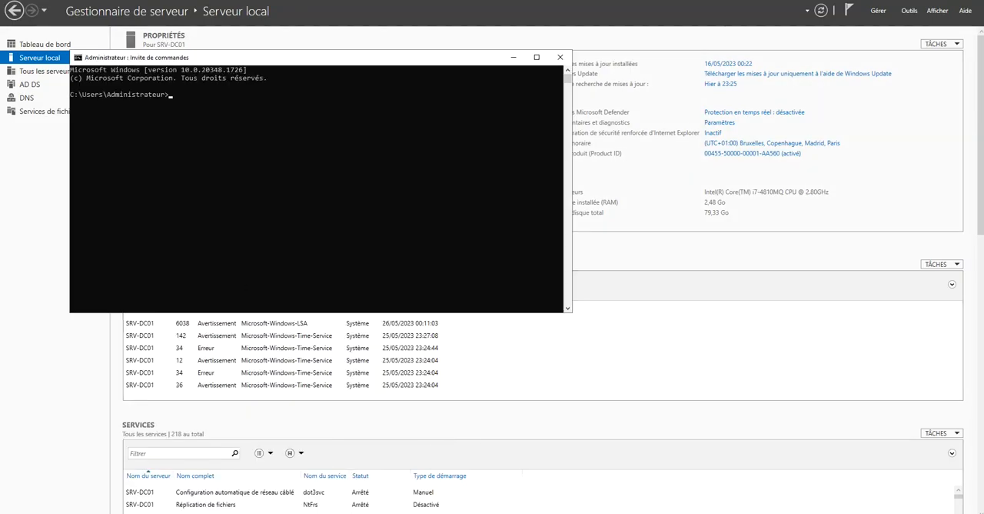
pyautogui.moveTo(356, 511)
pyautogui.click(355, 457)
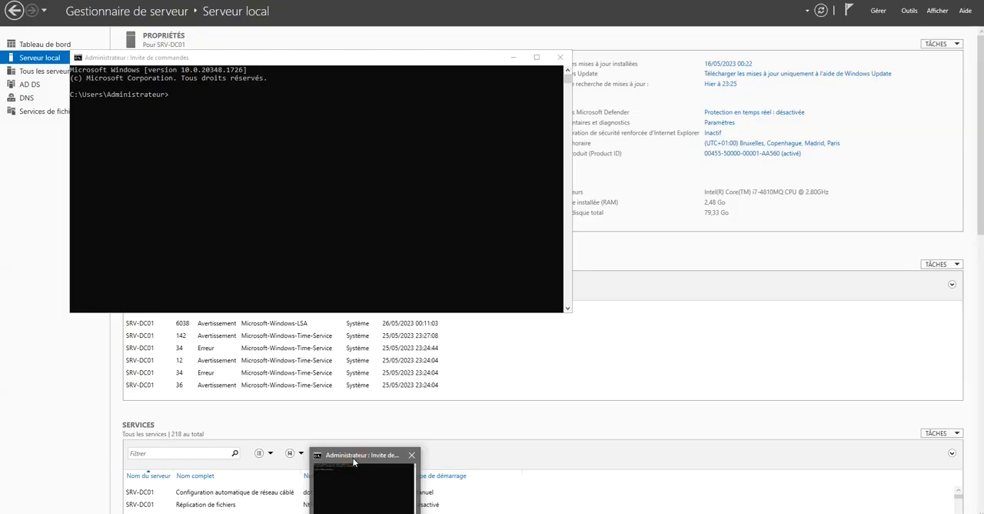
pyautogui.click(311, 173)
pyautogui.press('Return')
pyautogui.press('Return')
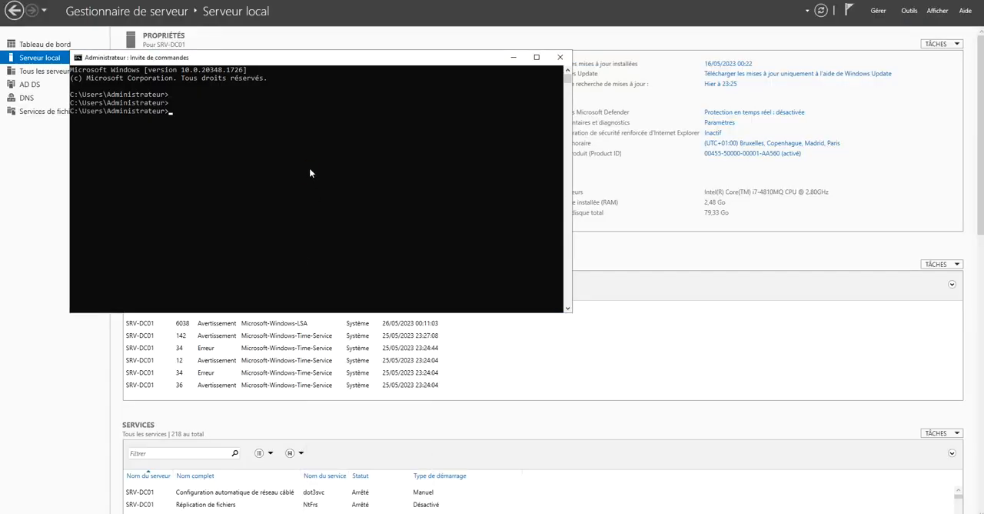
# Clear Server Manager from view and open the saved ADConsole from the desktop.
pyautogui.click(437, 471)
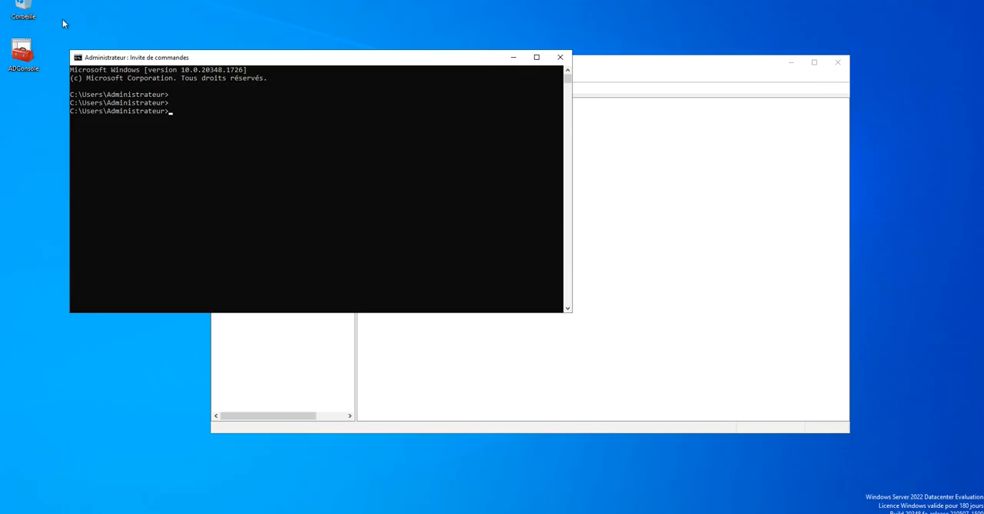
pyautogui.click(27, 53)
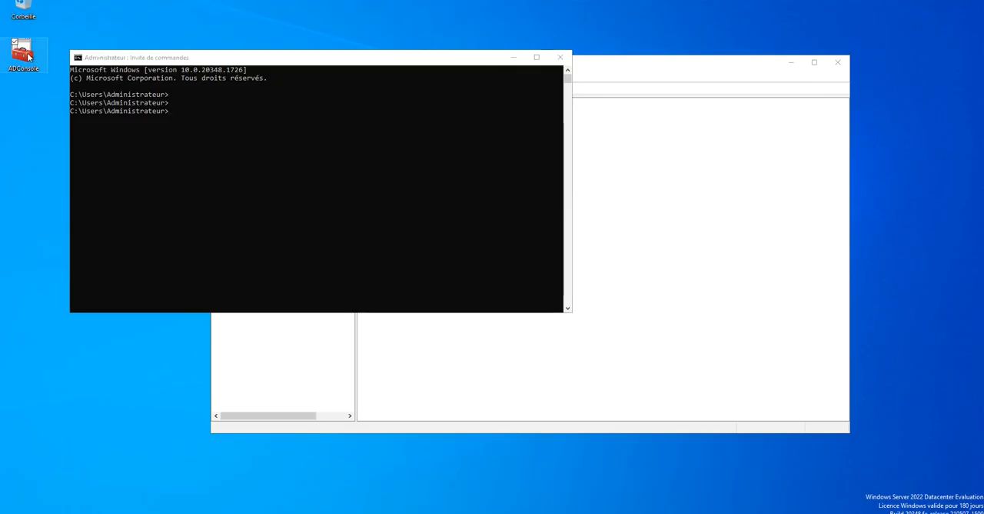
# Clear the other windows from in front of ADConsole and add the Schéma Active Directory snap-in to the console.
pyautogui.click(513, 58)
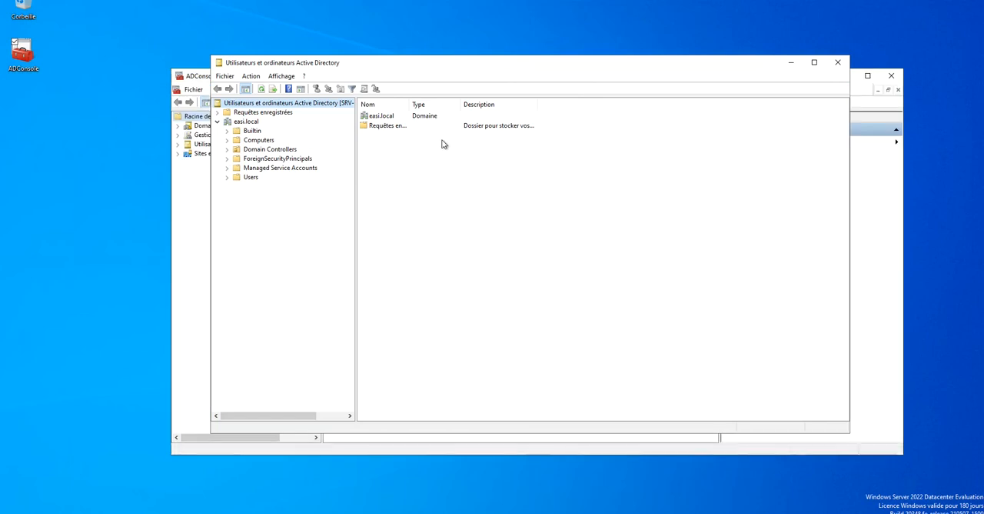
pyautogui.click(838, 62)
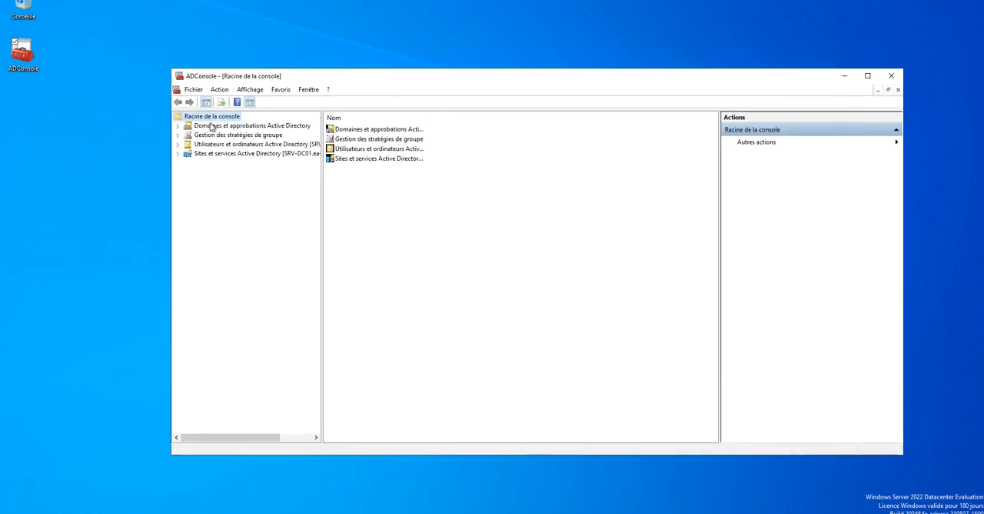
pyautogui.click(193, 89)
pyautogui.click(233, 152)
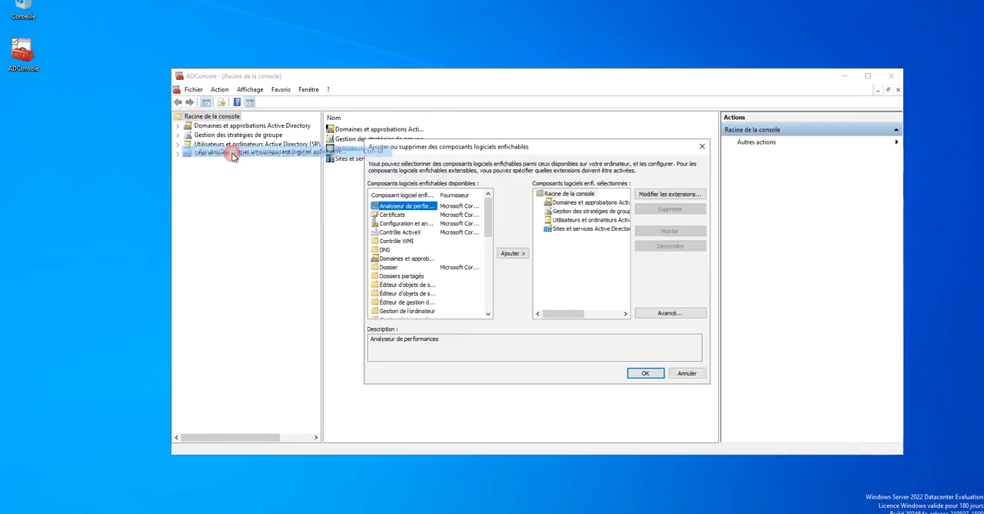
pyautogui.scroll(-2, 415, 279)
pyautogui.scroll(-5, 415, 279)
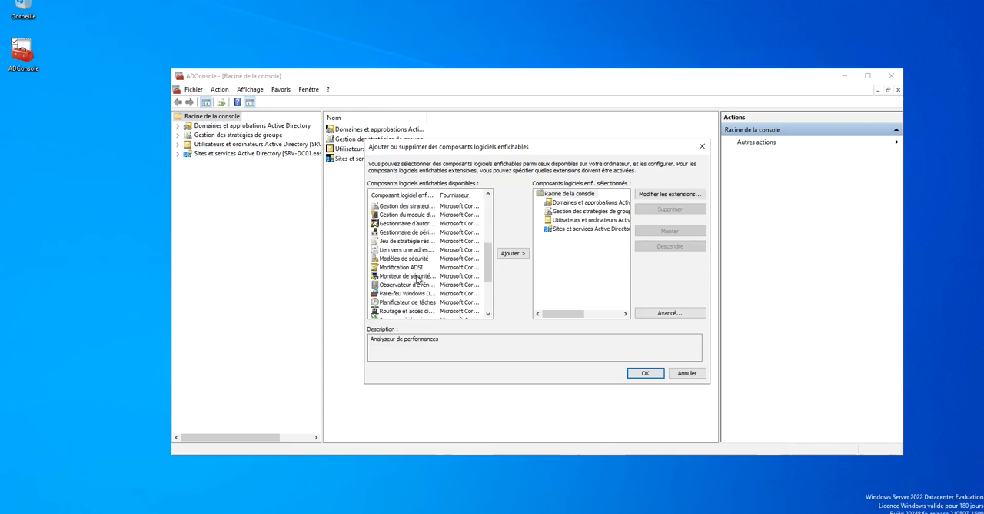
pyautogui.scroll(-2, 420, 279)
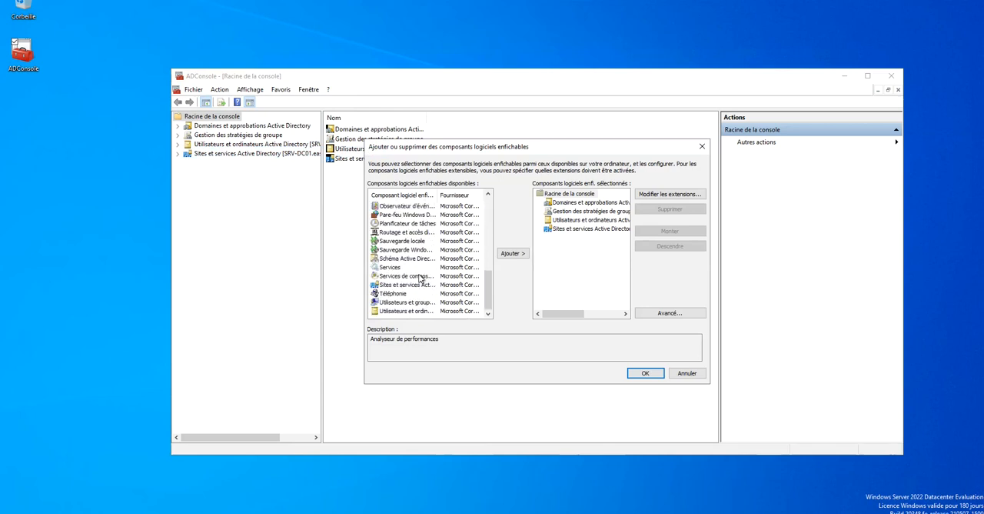
pyautogui.click(422, 259)
pyautogui.click(513, 253)
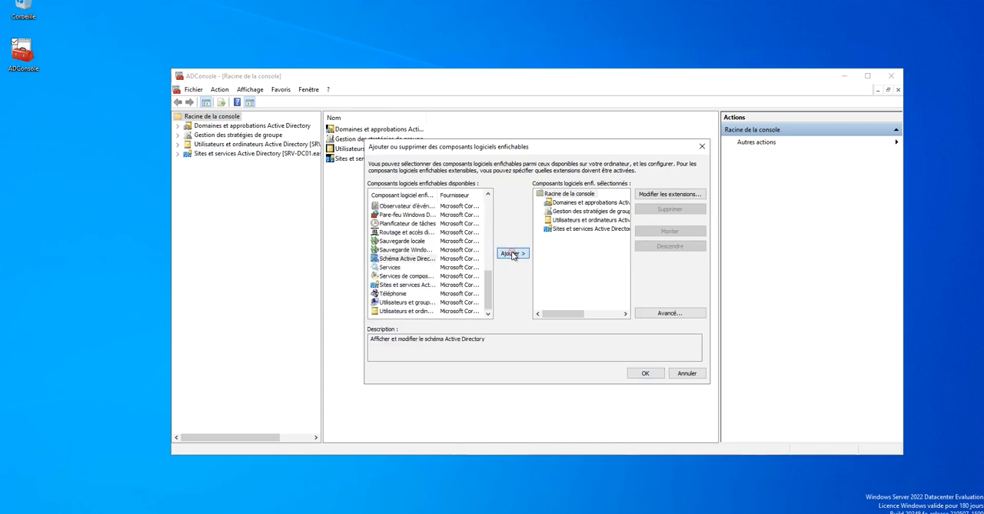
pyautogui.click(582, 239)
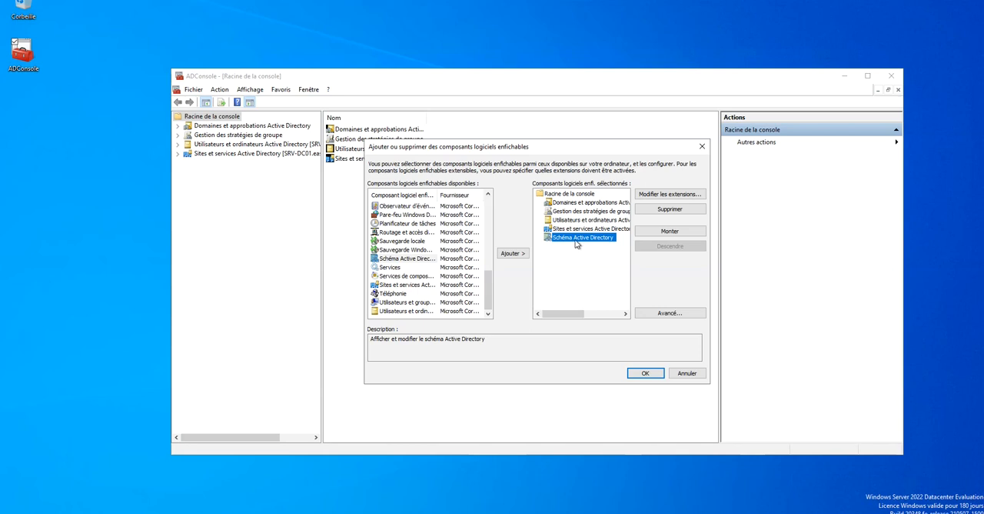
pyautogui.click(647, 373)
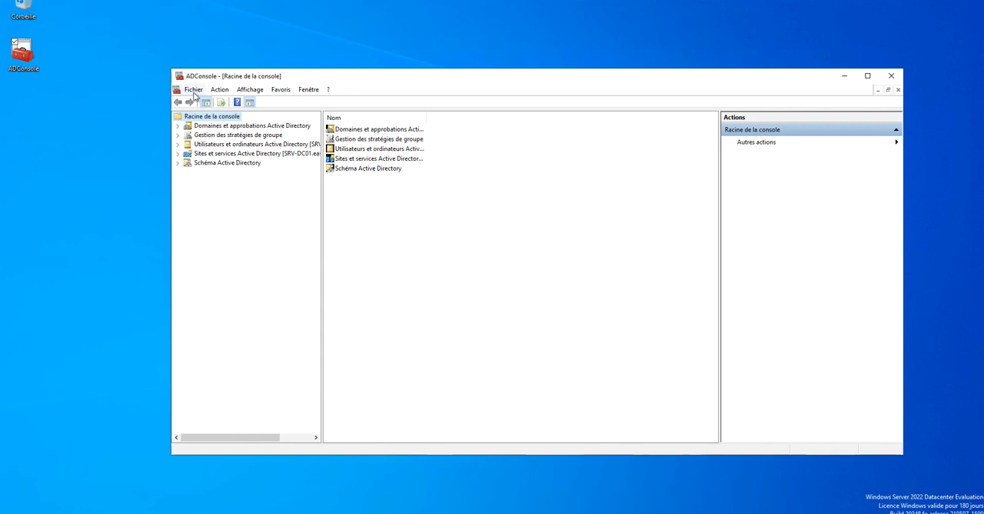
# Review the console's view customization options without changing them.
pyautogui.click(249, 90)
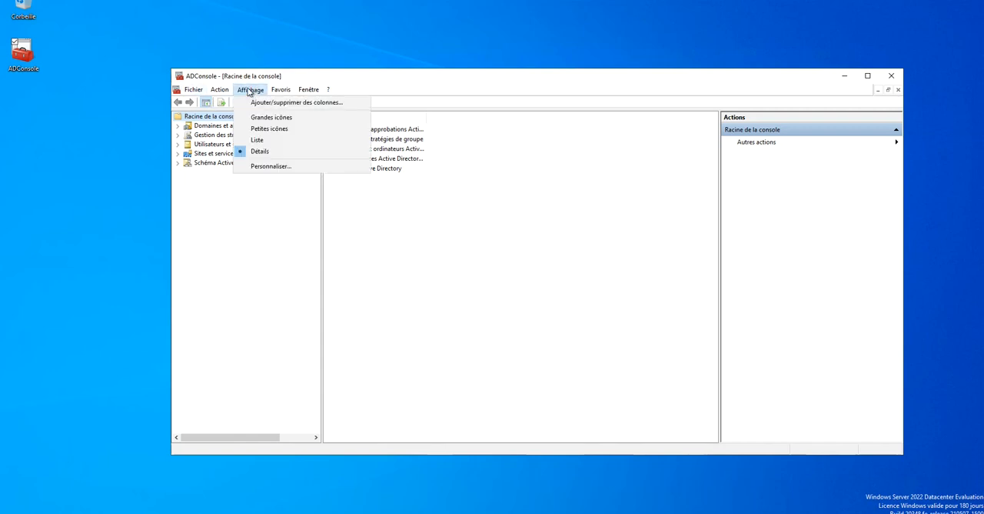
pyautogui.click(261, 167)
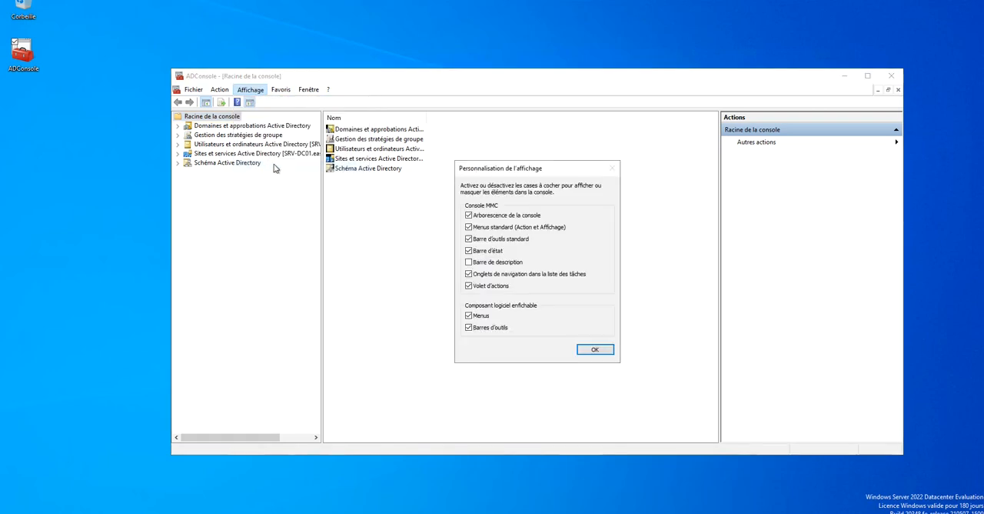
pyautogui.click(589, 349)
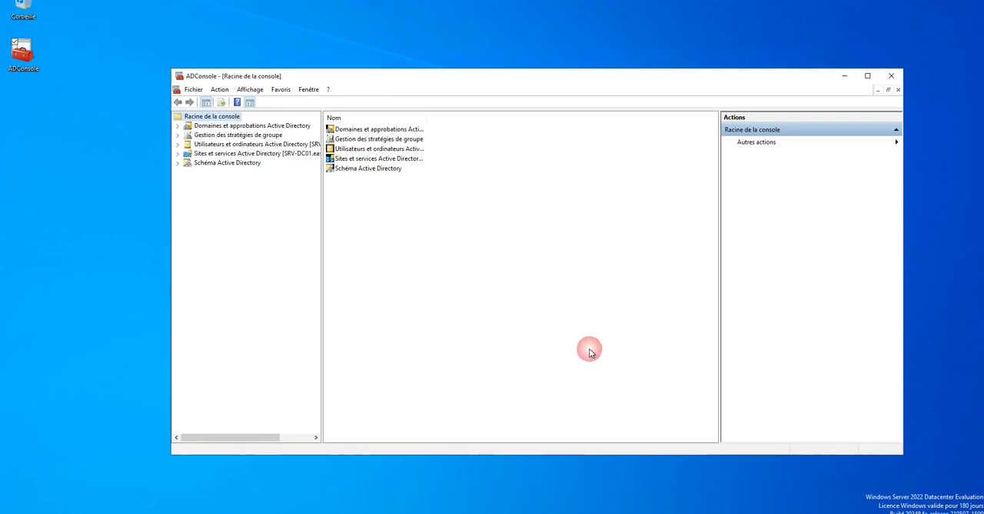
# Set the console mode of ADConsole to Mode utilisateur - accès total and apply it.
pyautogui.click(193, 89)
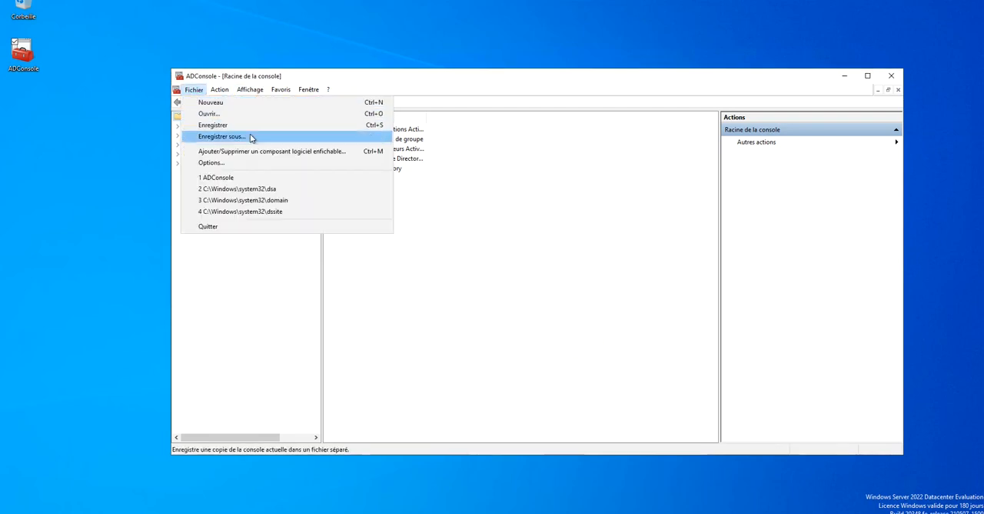
pyautogui.click(258, 161)
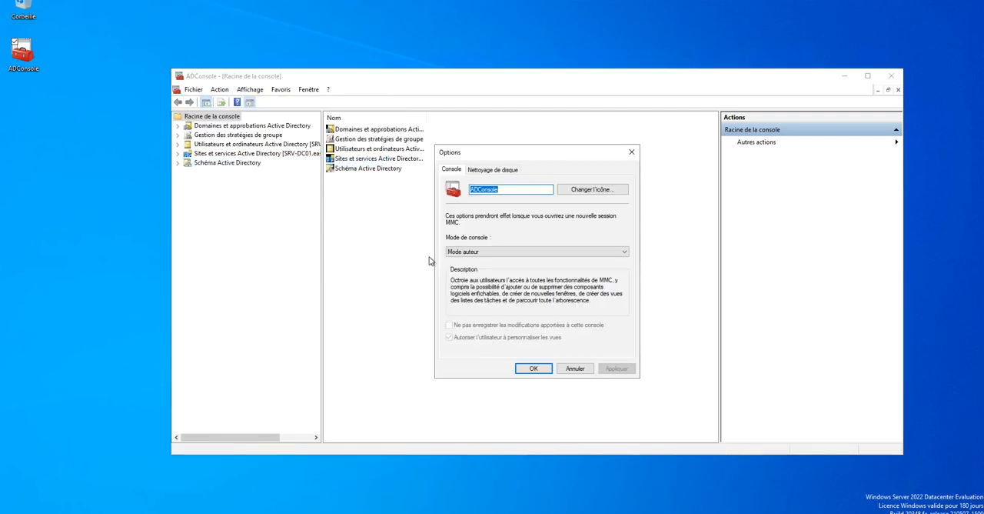
pyautogui.click(477, 253)
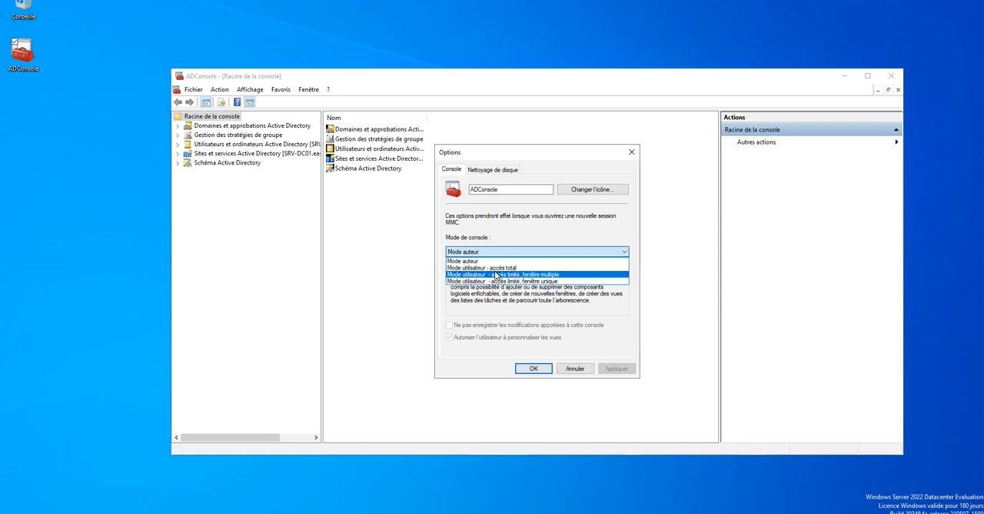
pyautogui.click(489, 269)
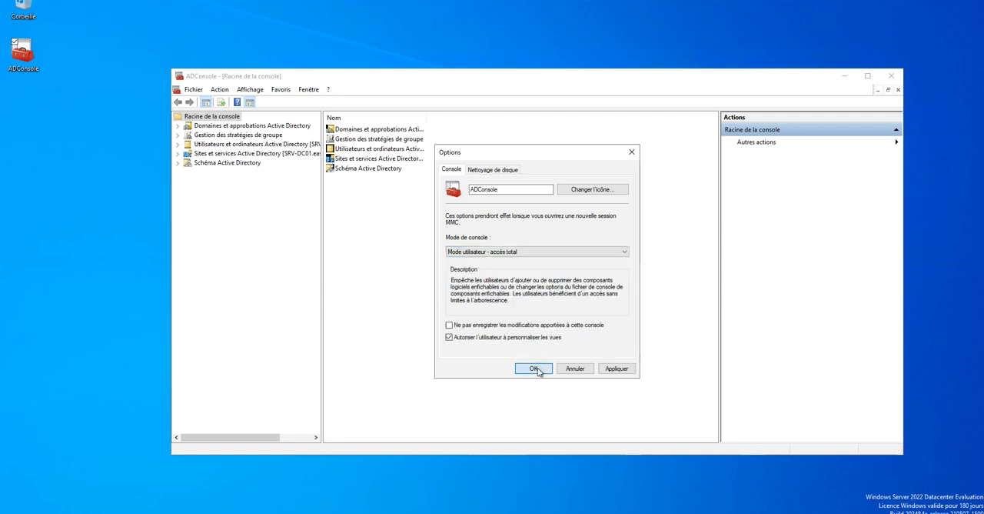
pyautogui.click(615, 368)
pyautogui.click(532, 368)
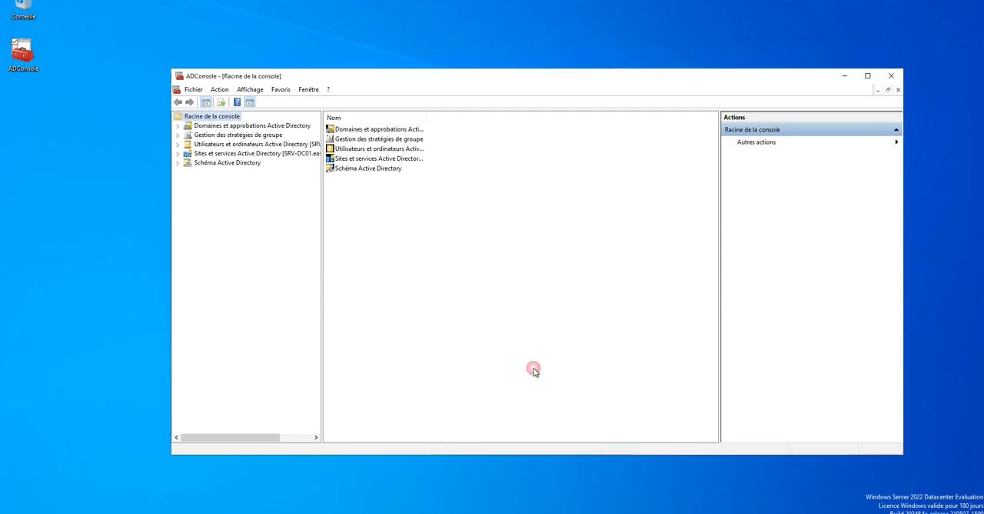
# Save the modified ADConsole and close it.
pyautogui.click(193, 90)
pyautogui.click(231, 125)
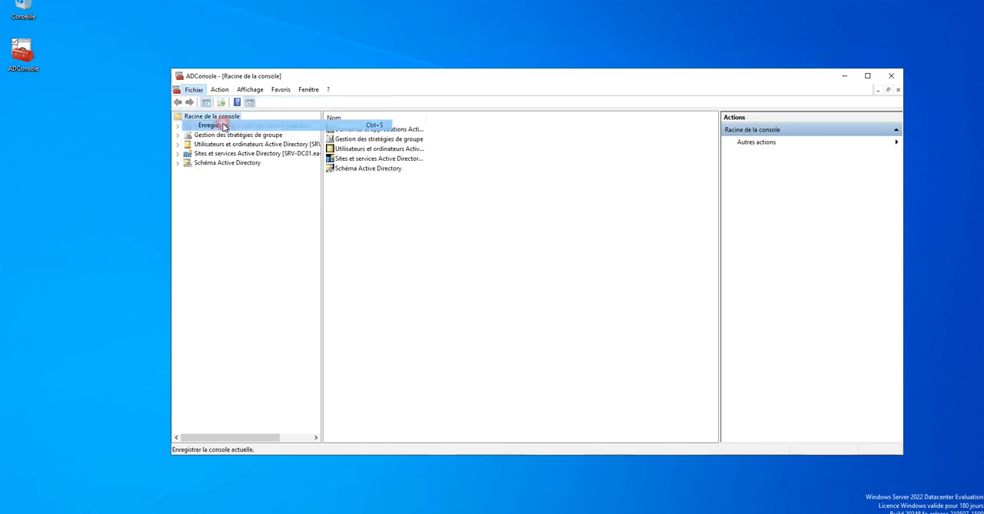
pyautogui.click(891, 75)
# Reopen ADConsole from the desktop and maximize its window.
pyautogui.moveTo(46, 55)
pyautogui.mouseDown()
pyautogui.moveTo(385, 87)
pyautogui.moveTo(386, 141)
pyautogui.moveTo(34, 52)
pyautogui.moveTo(46, 31)
pyautogui.moveTo(30, 62)
pyautogui.mouseUp()
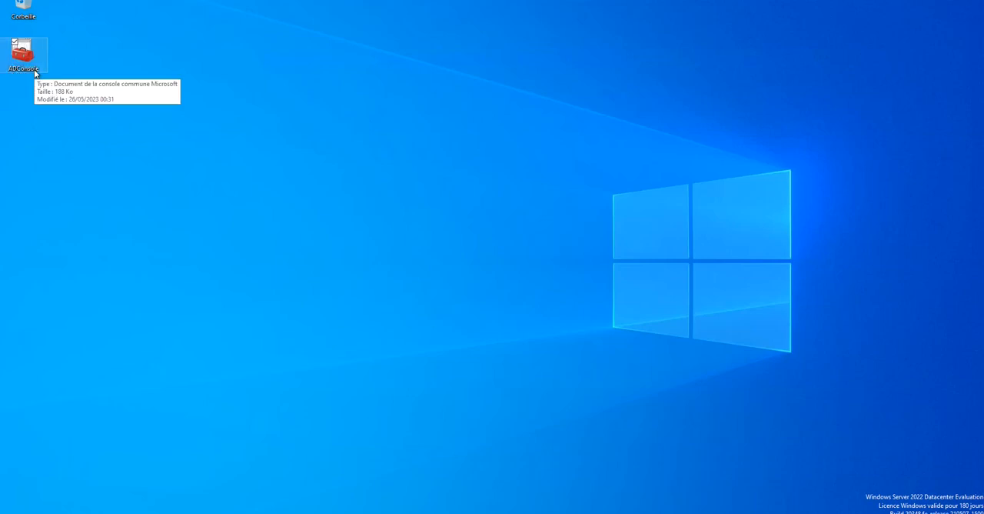
pyautogui.moveTo(25, 63)
pyautogui.mouseDown()
pyautogui.moveTo(128, 59)
pyautogui.moveTo(29, 54)
pyautogui.mouseUp()
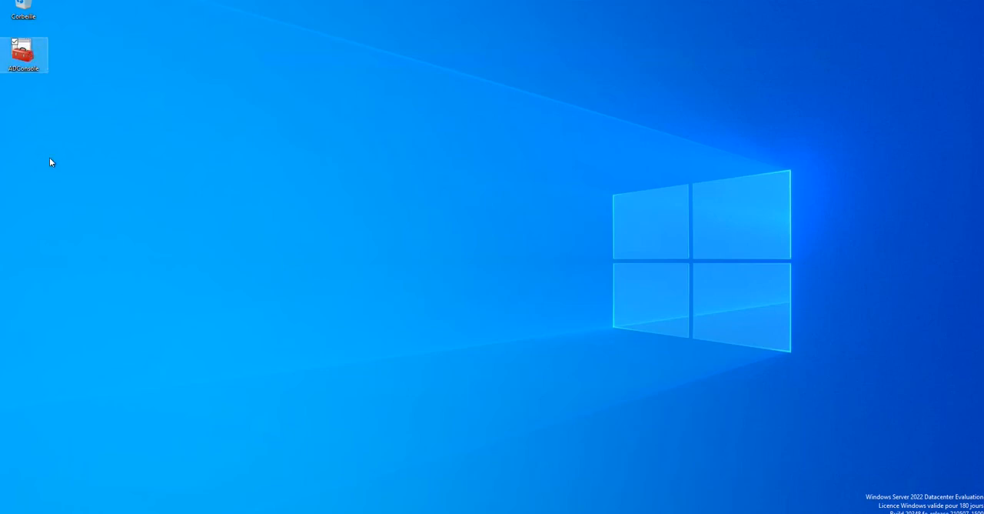
pyautogui.doubleClick(24, 54)
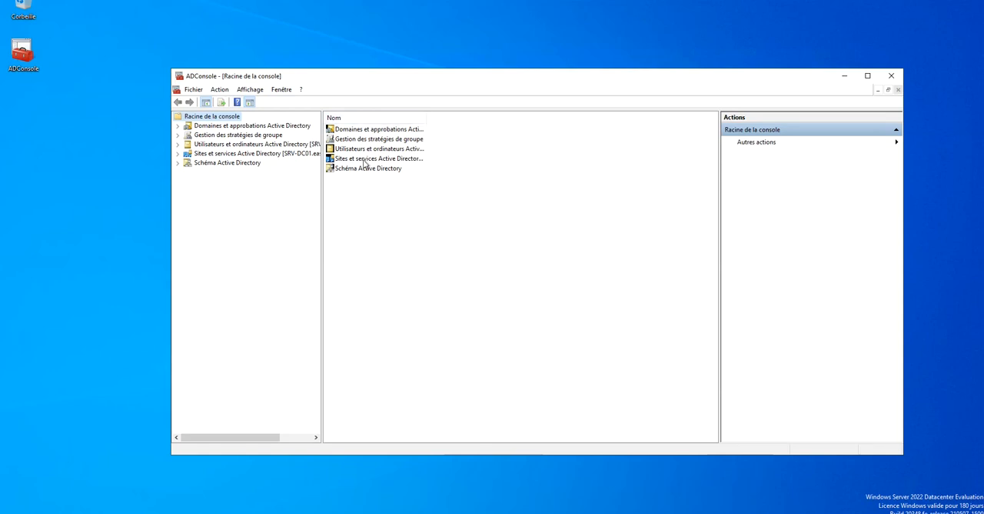
pyautogui.doubleClick(465, 73)
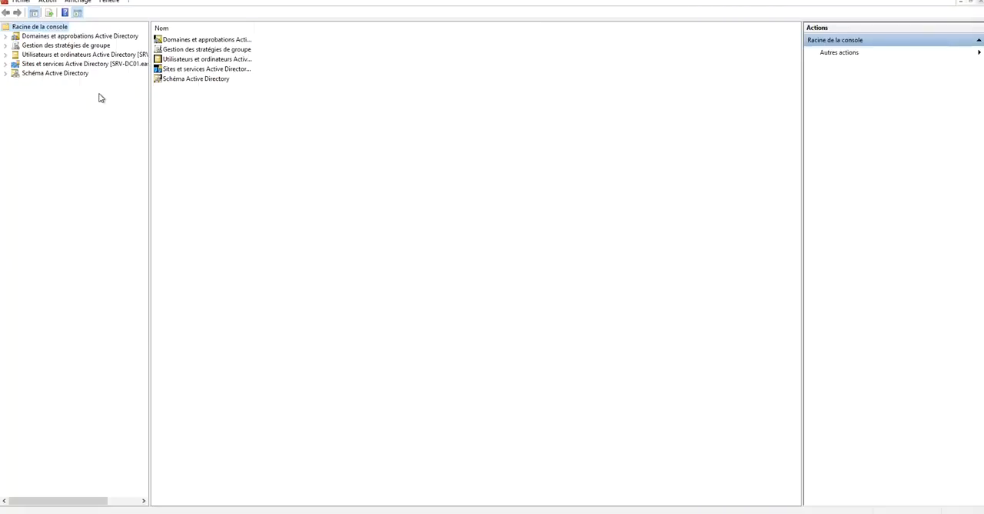
# Expand Schéma Active Directory in the console tree and examine its list of classes.
pyautogui.click(74, 75)
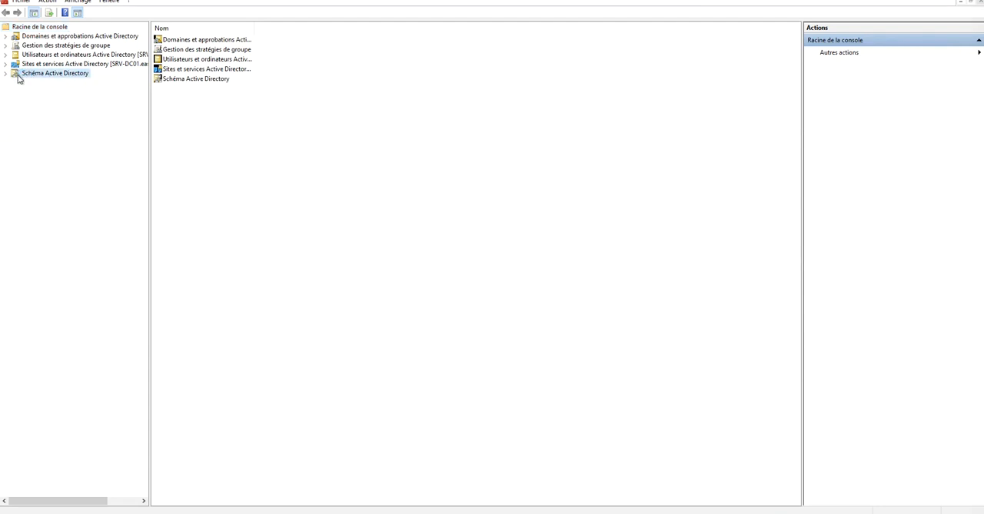
pyautogui.click(5, 74)
pyautogui.click(37, 83)
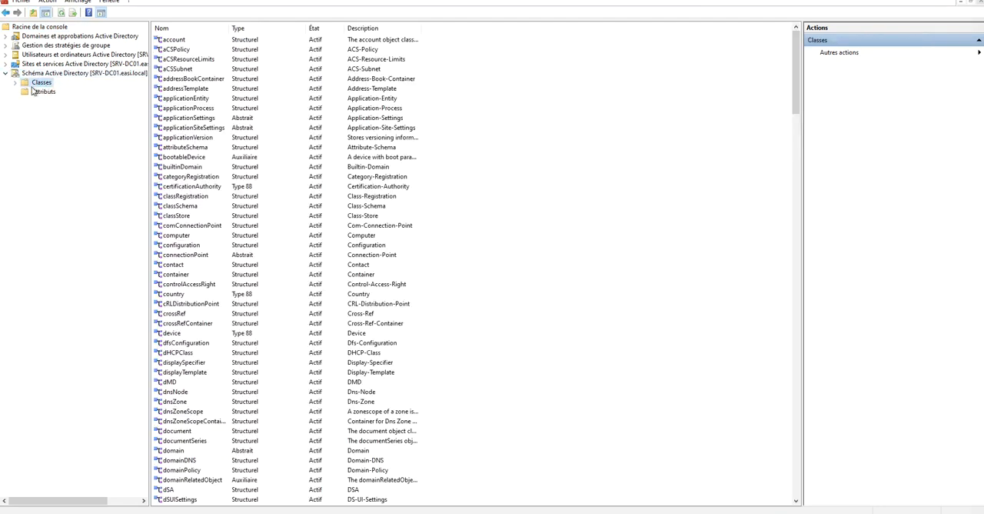
pyautogui.scroll(-10, 254, 250)
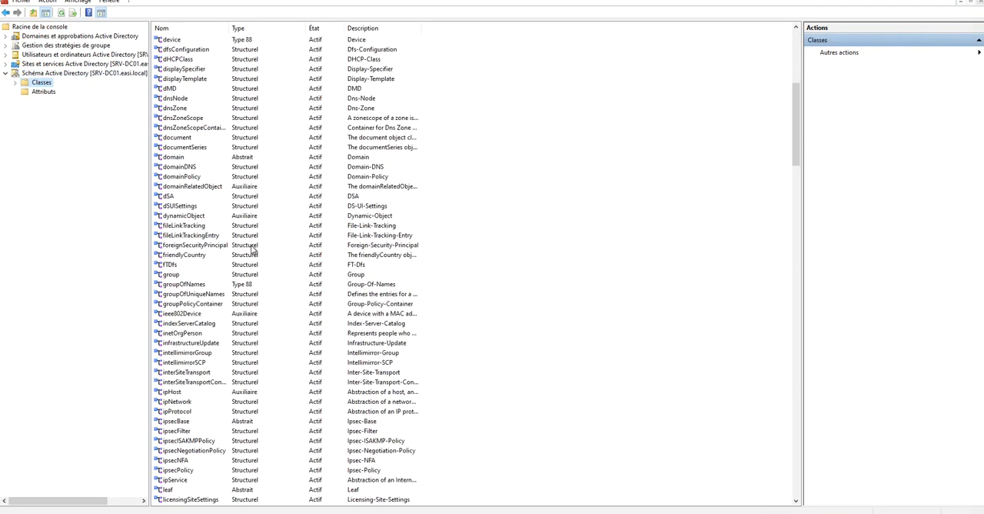
pyautogui.scroll(10, 254, 245)
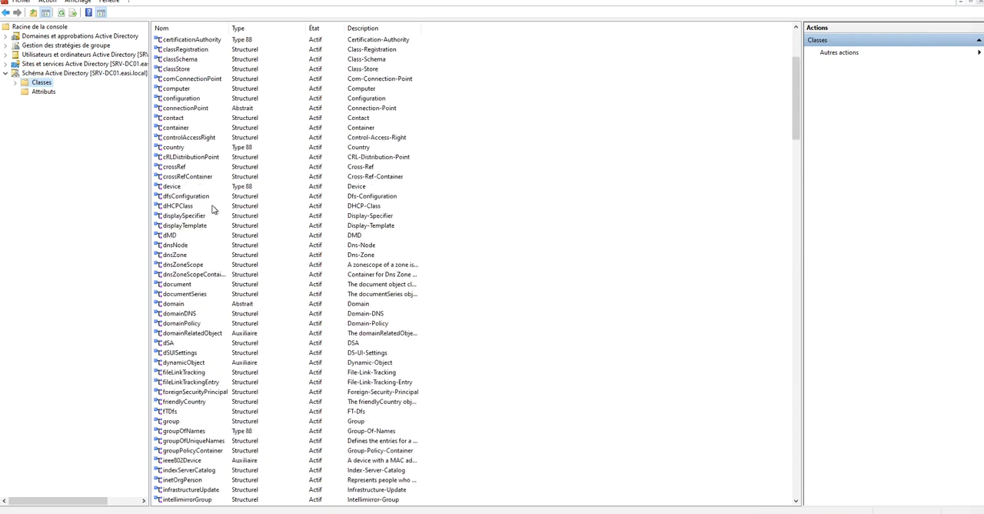
# Expand Utilisateurs et ordinateurs Active Directory down to the containers of easi.local and widen the console tree.
pyautogui.click(62, 75)
pyautogui.click(57, 64)
pyautogui.click(53, 55)
pyautogui.click(5, 55)
pyautogui.click(40, 73)
pyautogui.click(16, 73)
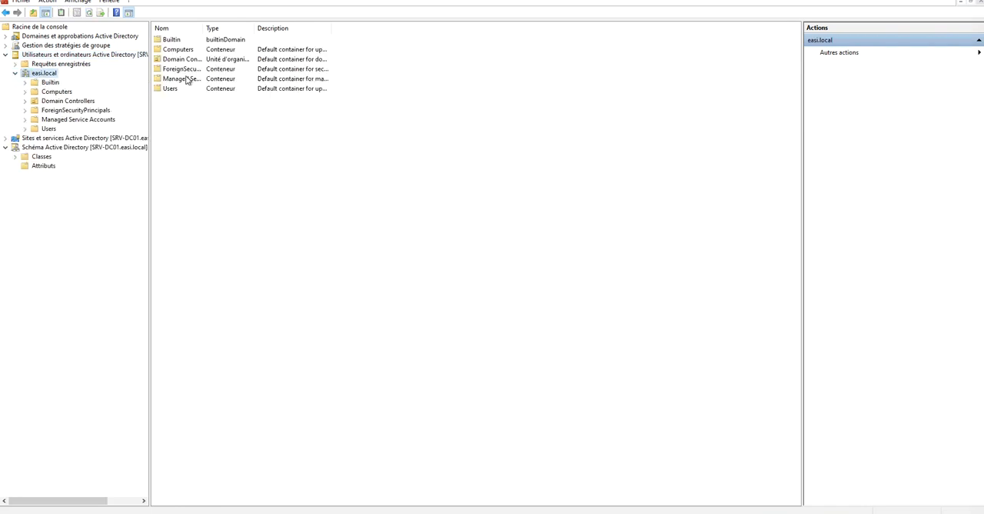
pyautogui.moveTo(150, 136); pyautogui.dragTo(183, 137)
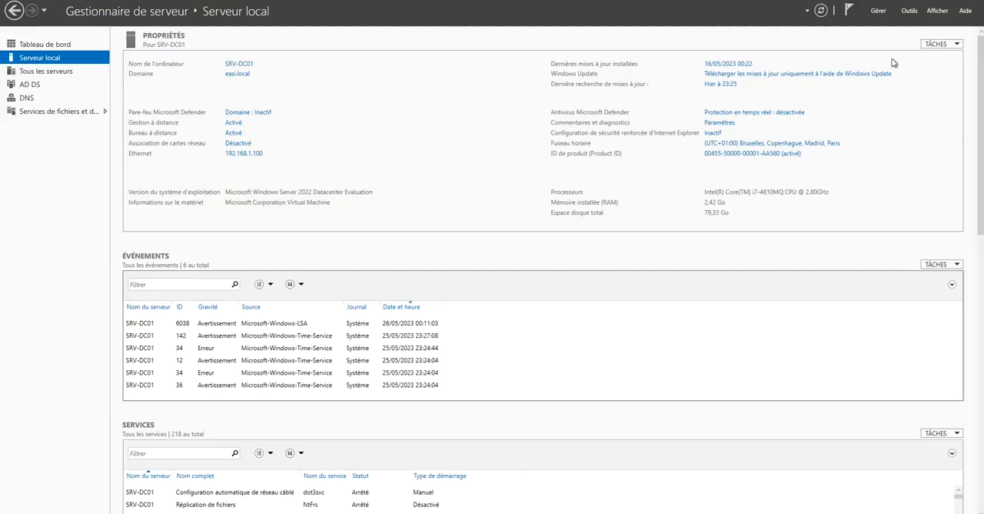
# Open Utilisateurs et ordinateurs Active Directory from Server Manager in a maximized window, with easi.local expanded and the tree widened.
pyautogui.click(909, 11)
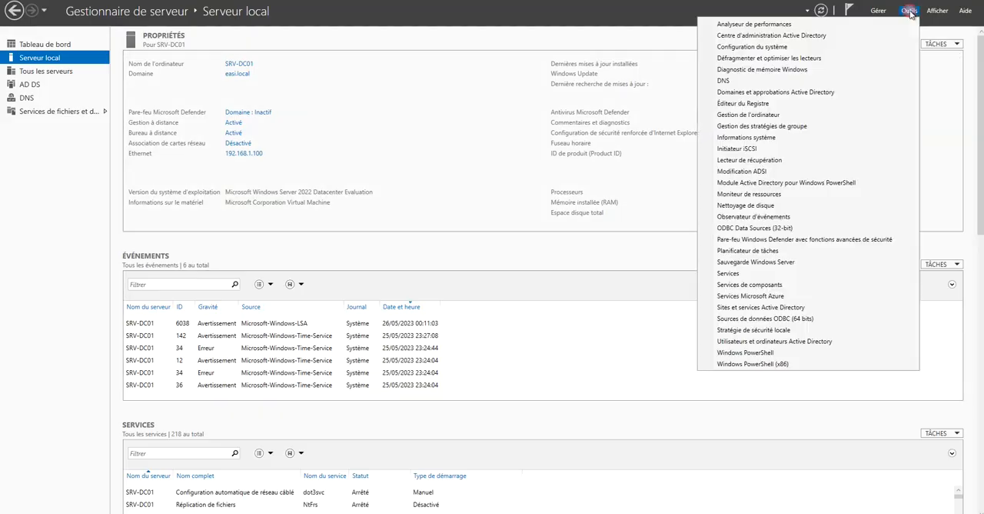
pyautogui.click(775, 343)
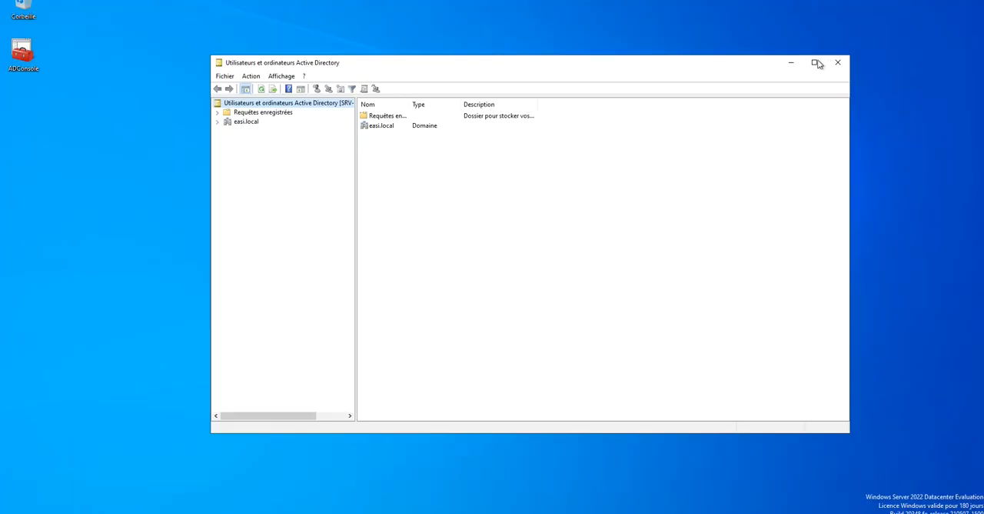
pyautogui.click(814, 62)
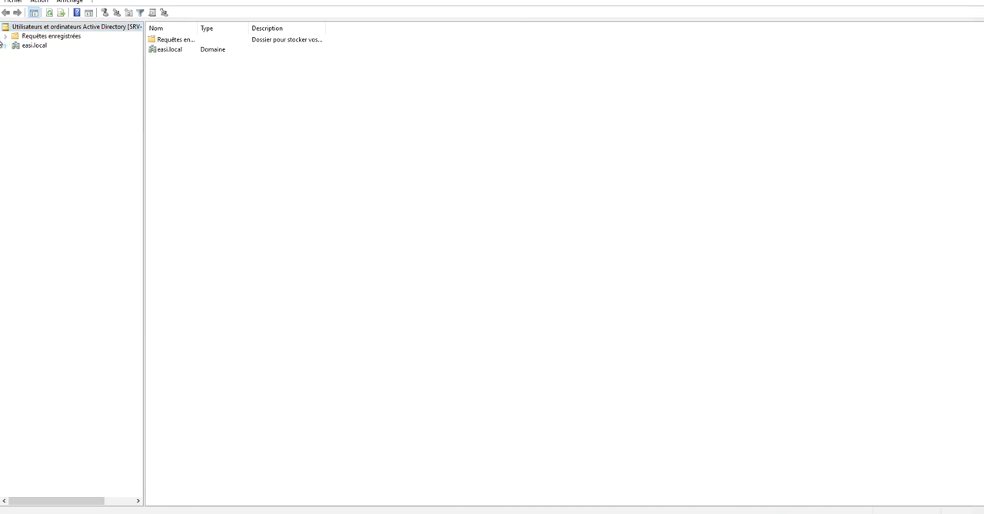
pyautogui.click(5, 46)
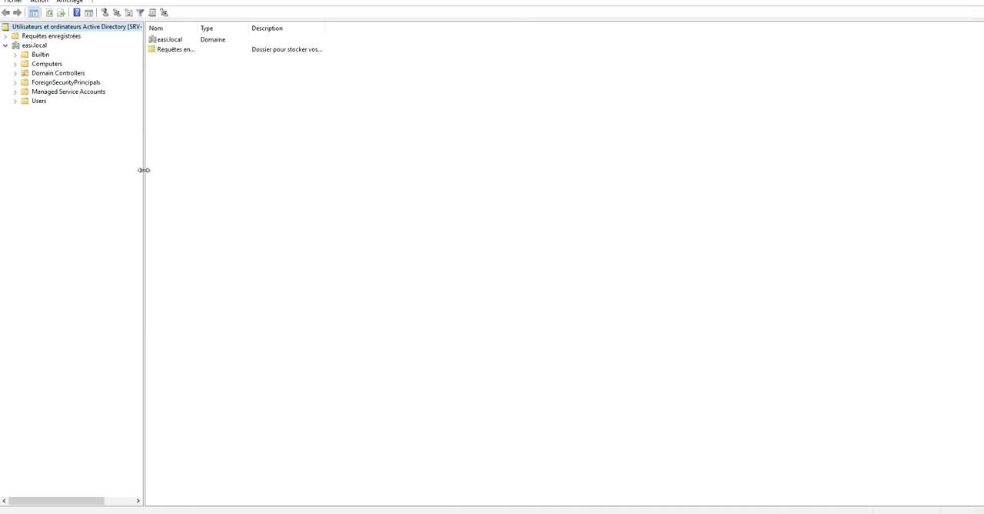
pyautogui.moveTo(144, 170); pyautogui.dragTo(167, 170)
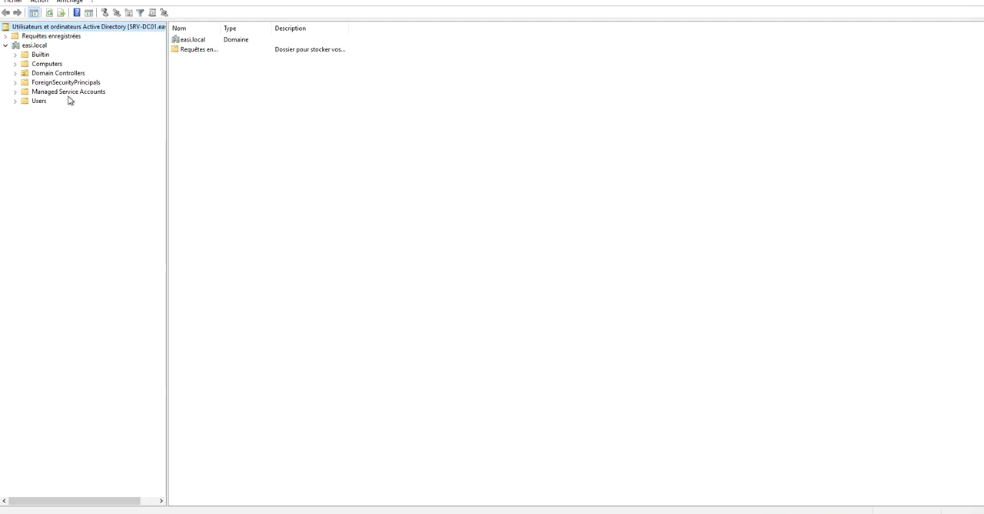
# Browse the contents of the Computers, Domain Controllers and Users containers of easi.local.
pyautogui.click(15, 65)
pyautogui.click(33, 66)
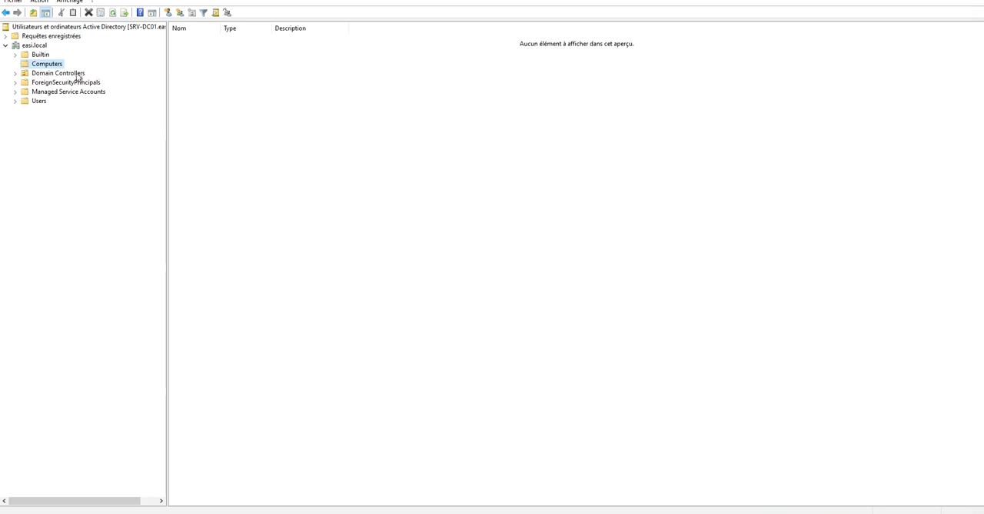
pyautogui.click(35, 74)
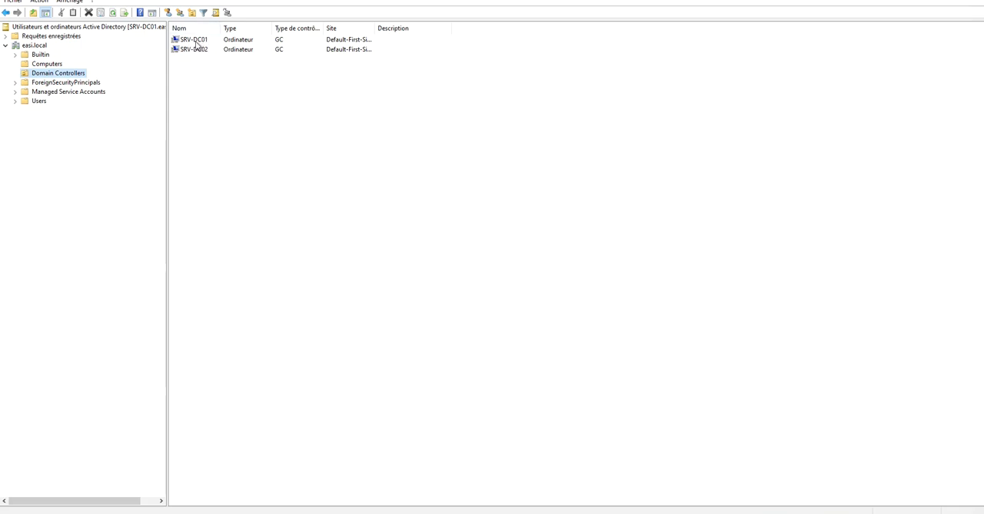
pyautogui.click(15, 101)
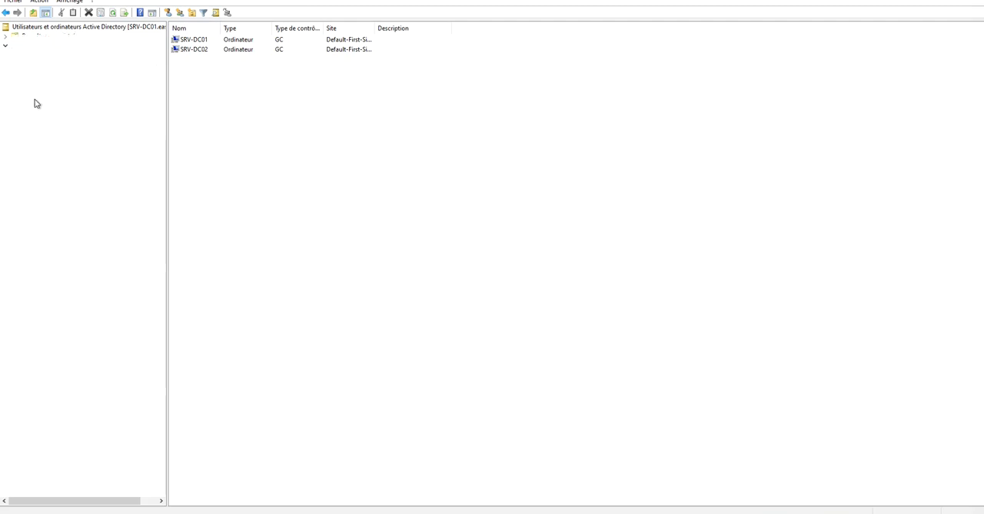
pyautogui.click(34, 101)
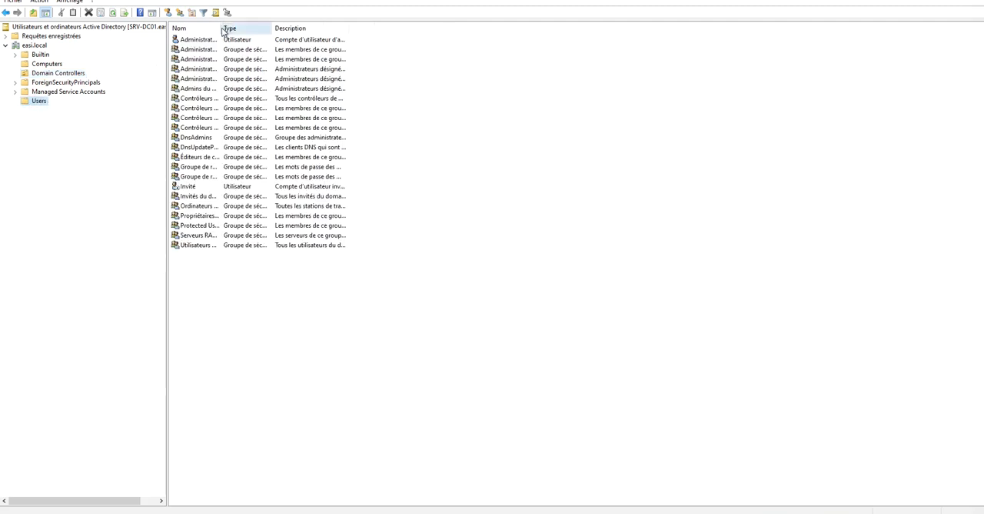
# Widen the Nom column of the Users list to fit the full names and view the general properties of the Administrateur account.
pyautogui.moveTo(222, 30); pyautogui.dragTo(265, 30)
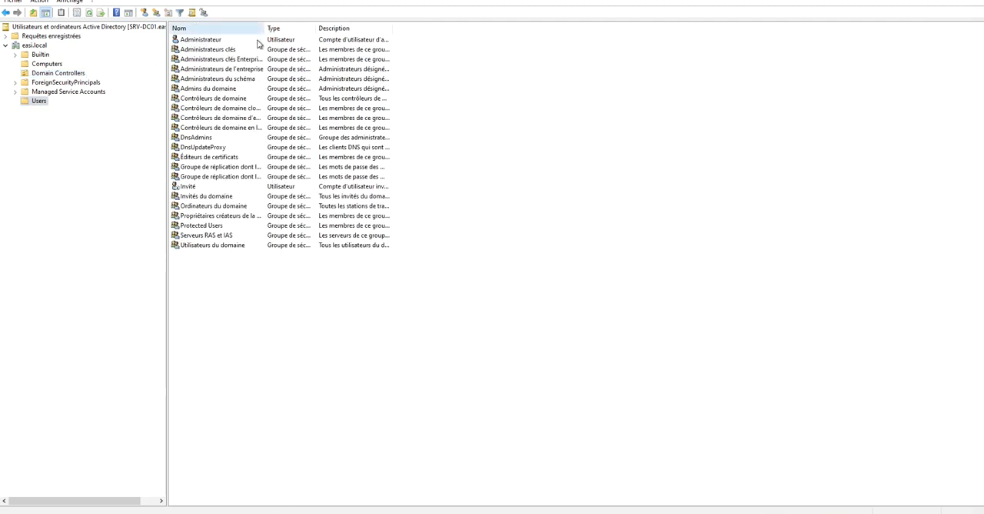
pyautogui.moveTo(265, 28); pyautogui.dragTo(392, 33)
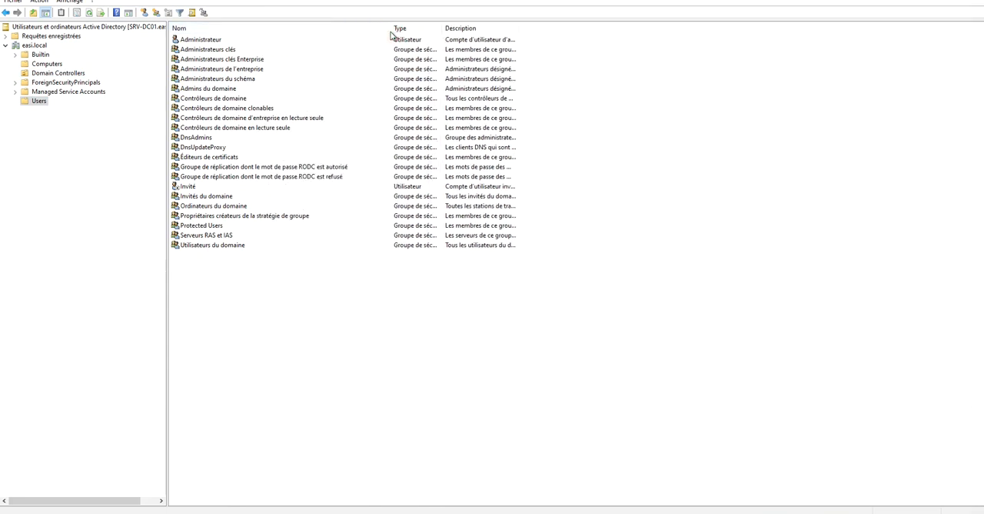
pyautogui.click(209, 43)
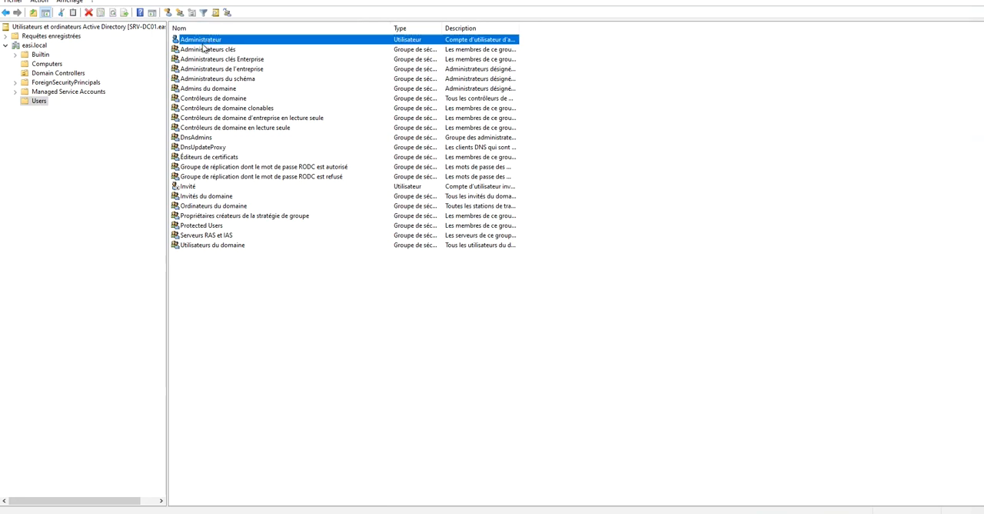
pyautogui.doubleClick(196, 39)
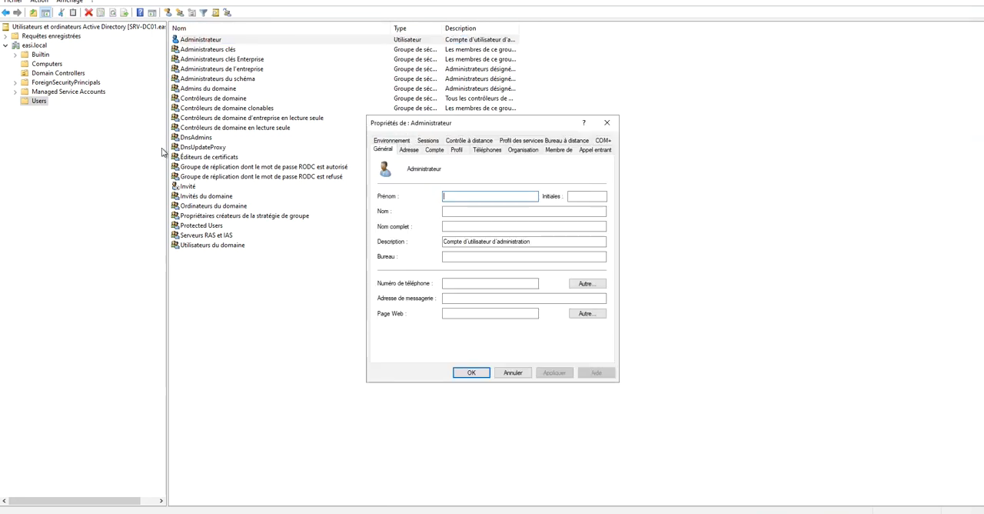
pyautogui.click(608, 123)
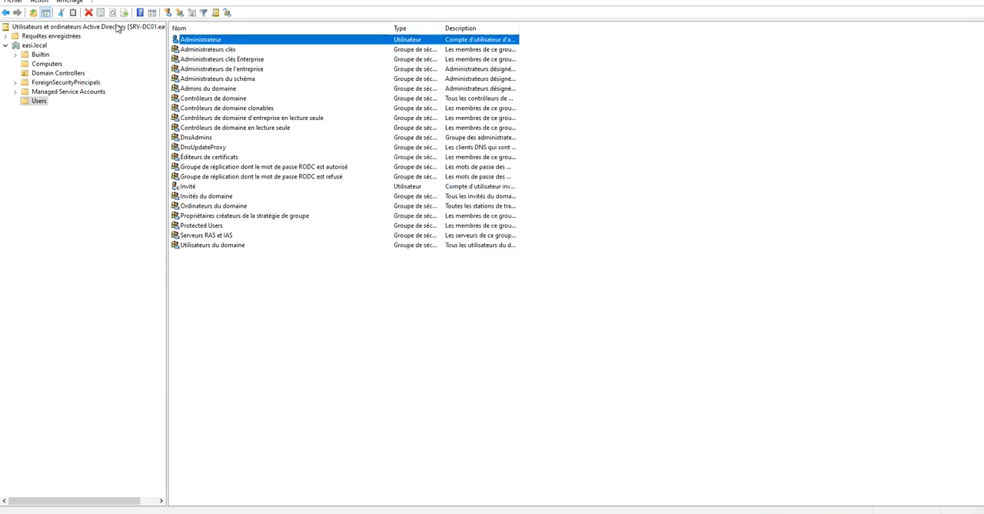
# Enable Fonctionnalités avancées for the console and reopen the Users container of easi.local.
pyautogui.click(70, 3)
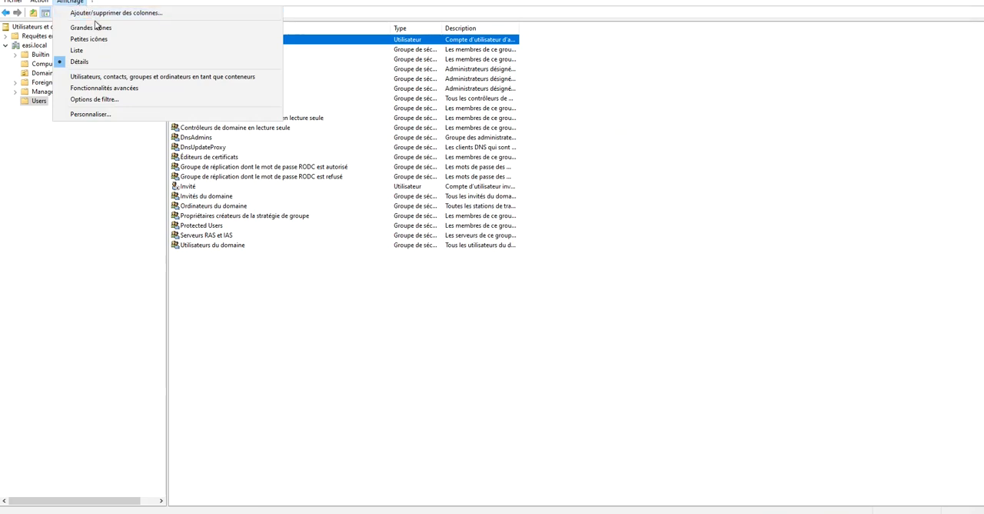
pyautogui.click(119, 89)
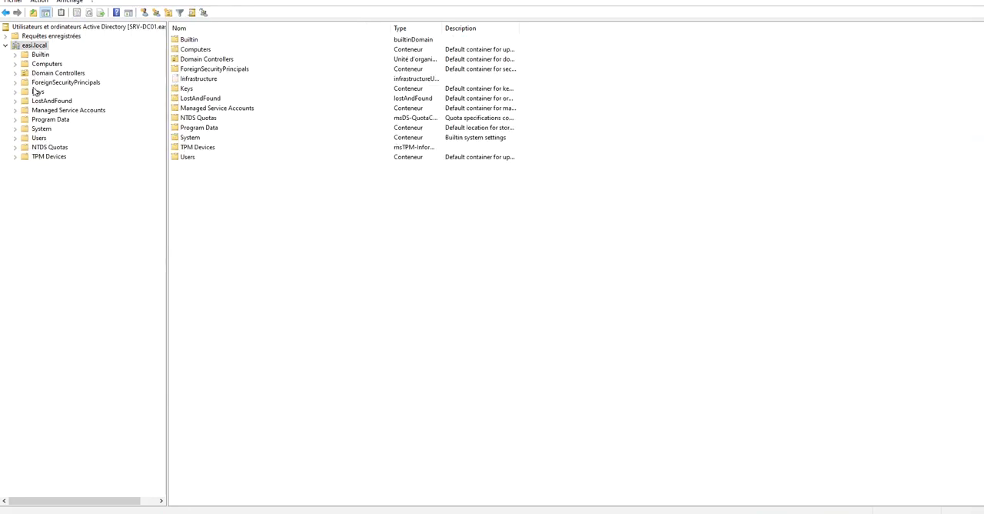
pyautogui.click(37, 138)
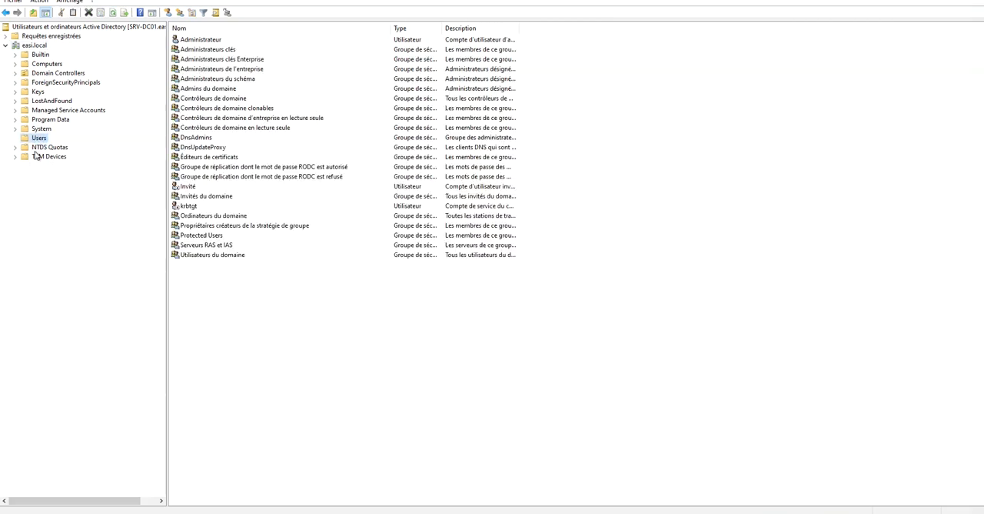
# Examine the extended set of property pages of the Administrateur account, then close its properties.
pyautogui.click(200, 41)
pyautogui.rightClick(202, 44)
pyautogui.click(188, 43)
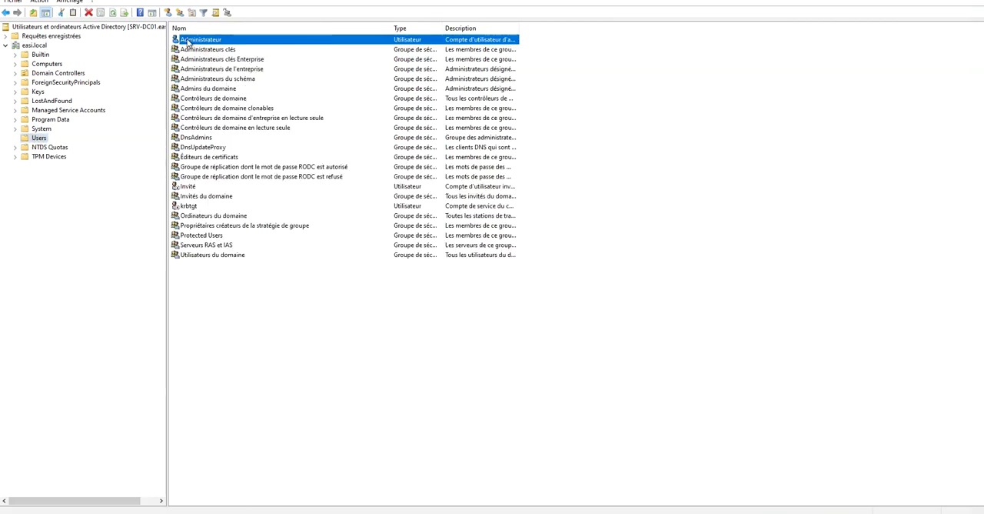
pyautogui.doubleClick(188, 42)
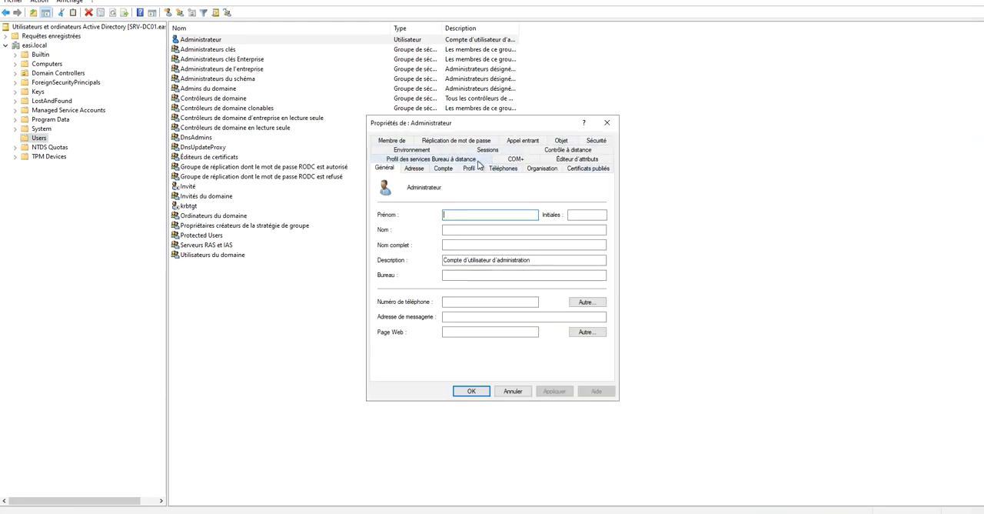
pyautogui.click(602, 127)
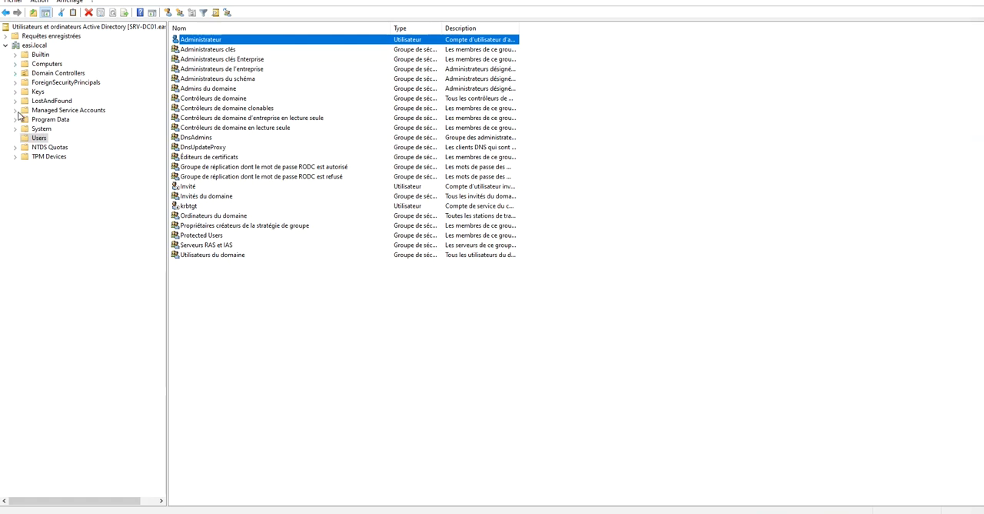
# Create an organizational unit named Utilisateurs directly under easi.local, keeping its protection against accidental deletion.
pyautogui.rightClick(34, 46)
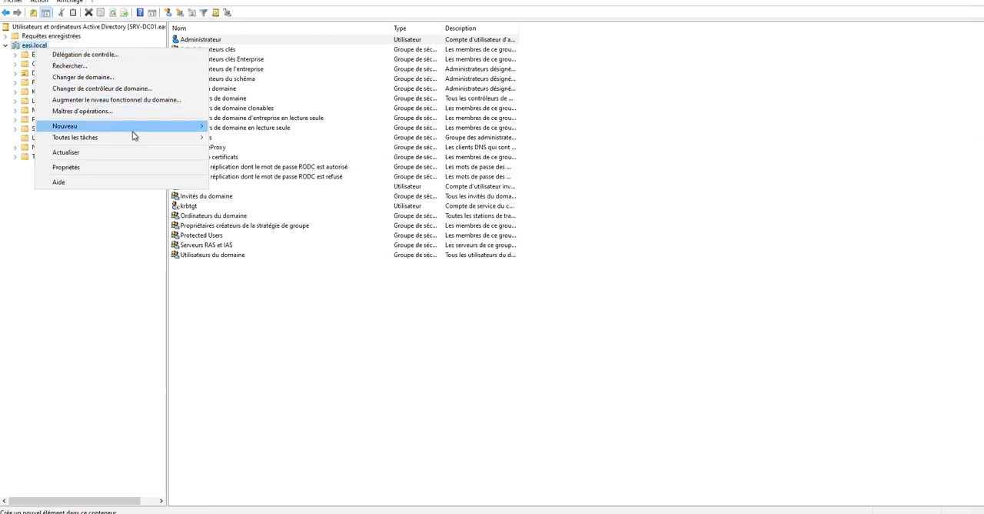
pyautogui.moveTo(135, 129)
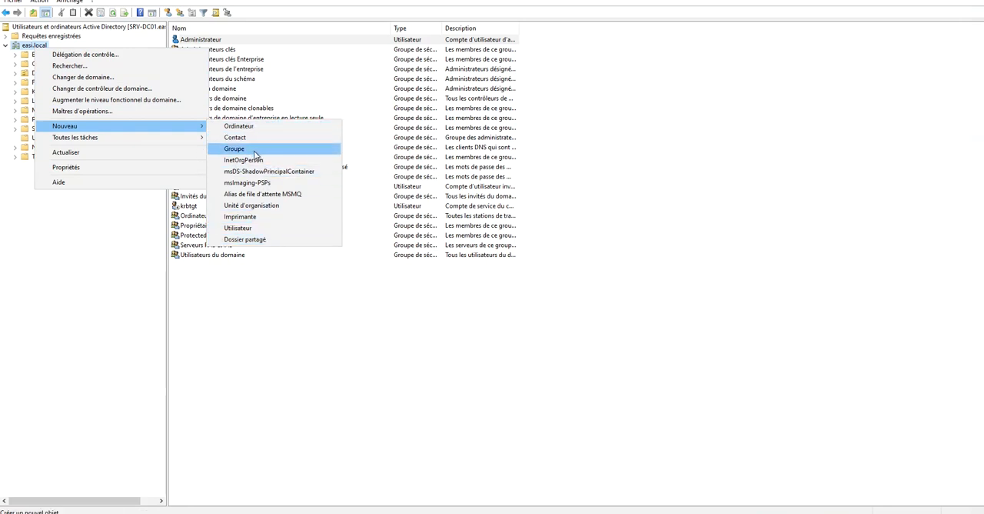
pyautogui.click(269, 207)
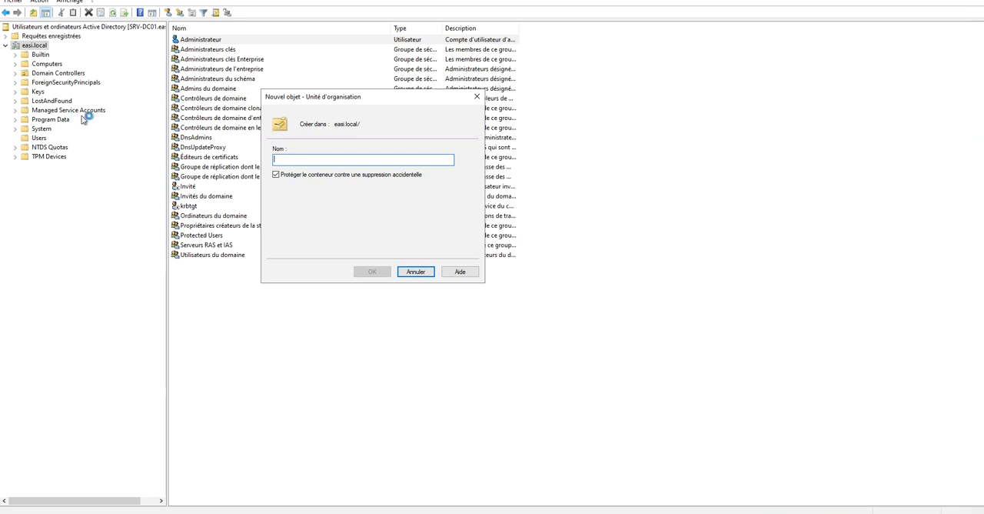
pyautogui.click(293, 160)
pyautogui.write('Utilisateurs')
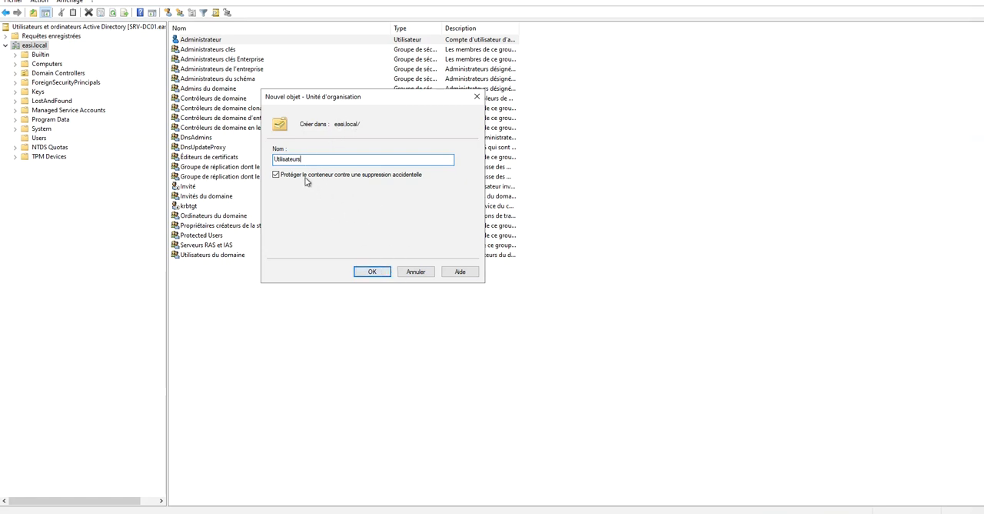
pyautogui.click(373, 271)
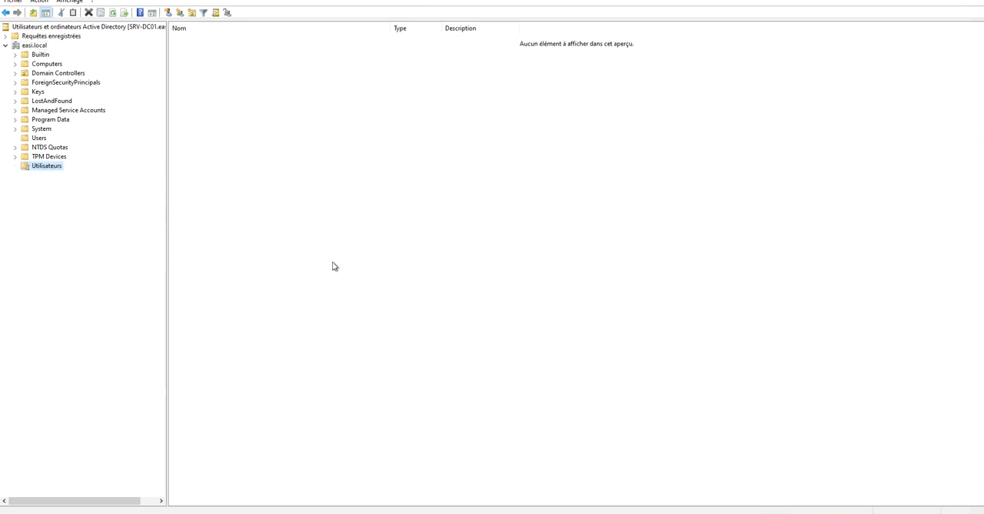
pyautogui.click(35, 168)
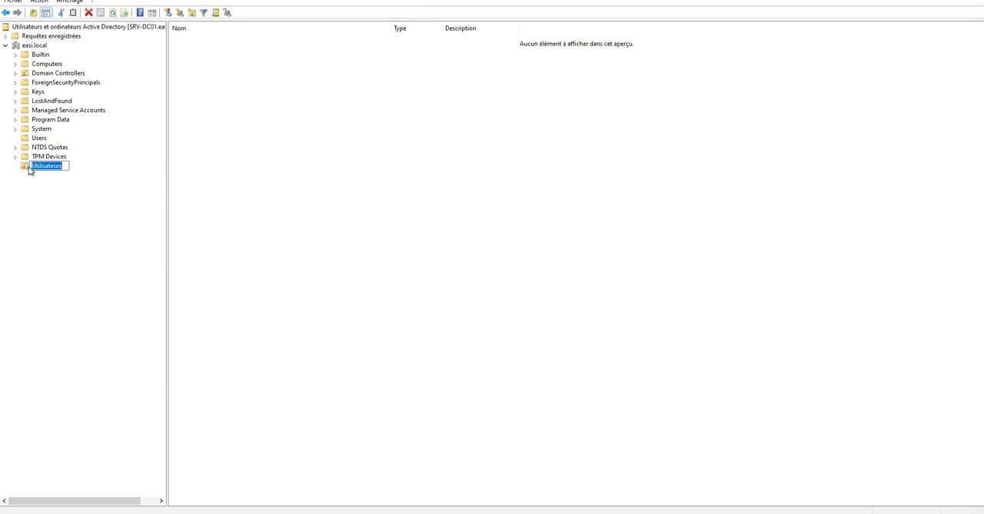
pyautogui.click(48, 183)
# Create an organizational unit named Ordinateurs directly under easi.local, protected against accidental deletion.
pyautogui.rightClick(35, 46)
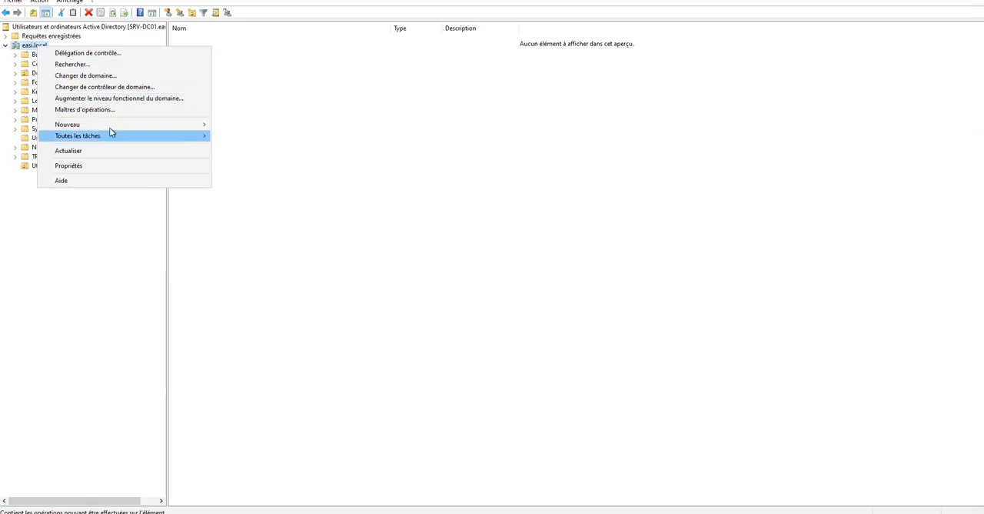
pyautogui.moveTo(139, 126)
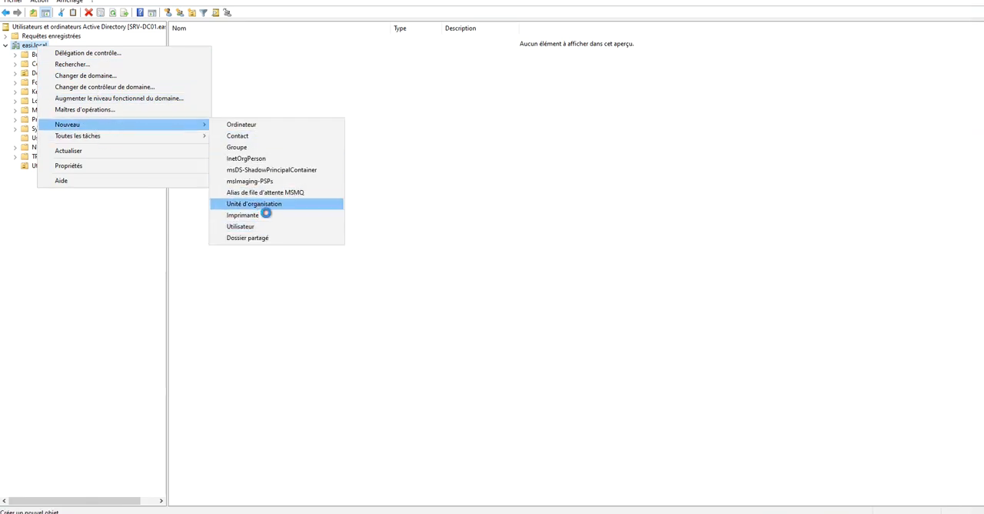
pyautogui.click(259, 206)
pyautogui.write('Ord')
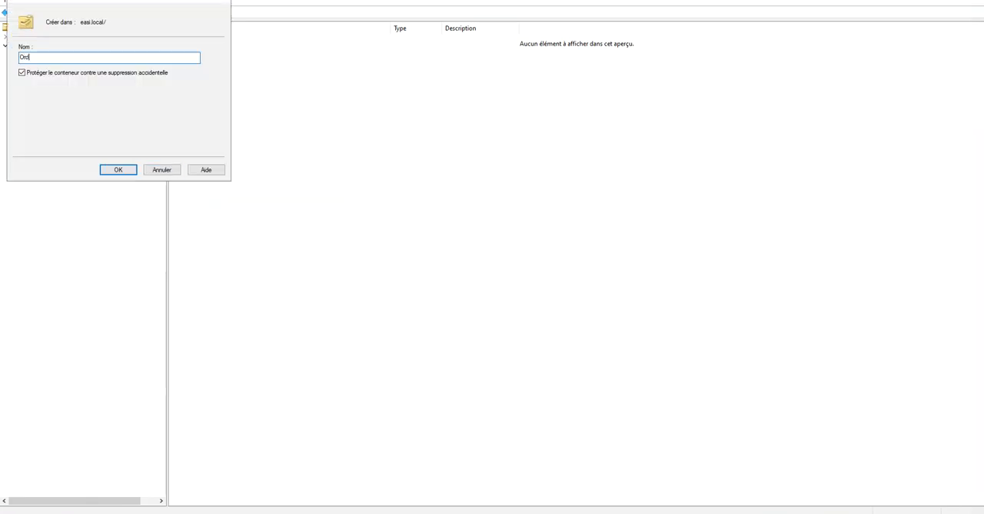
pyautogui.write('inater')
pyautogui.write('rs')
pyautogui.click(130, 171)
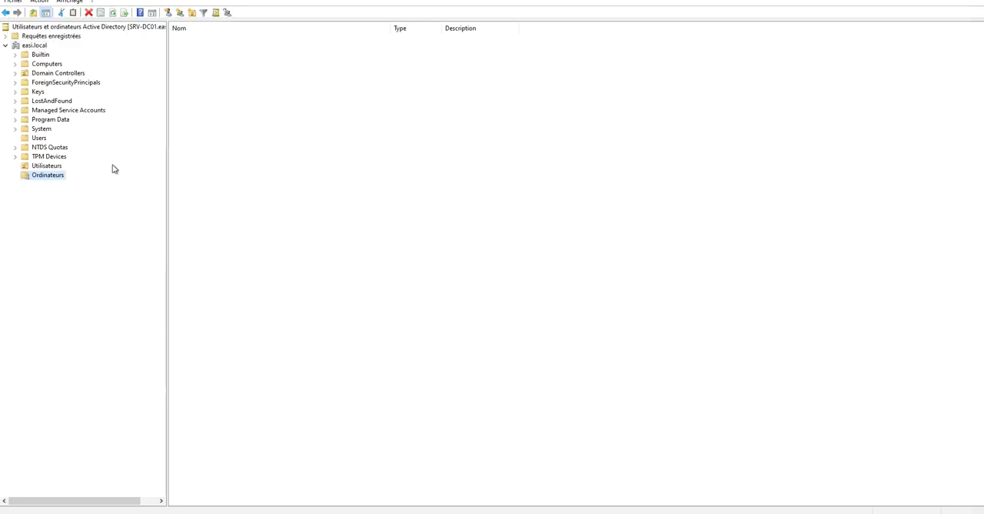
# Create an organizational unit named Groupes directly under easi.local, protected against accidental deletion.
pyautogui.rightClick(43, 47)
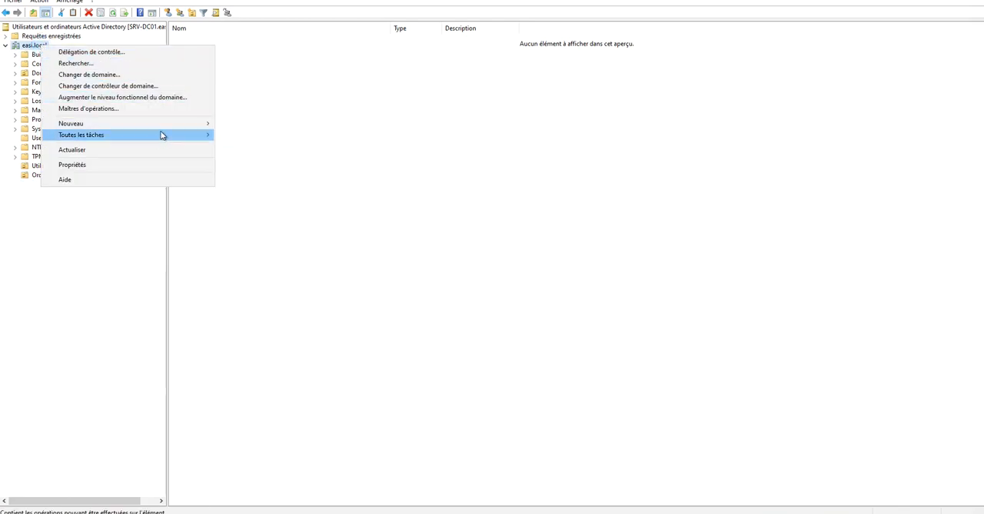
pyautogui.moveTo(163, 127)
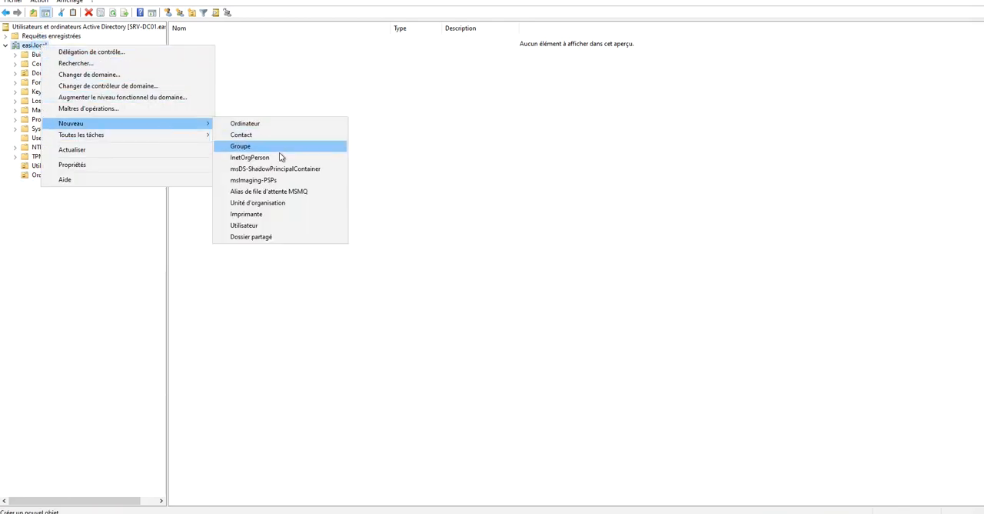
pyautogui.click(276, 204)
pyautogui.write('Groupes')
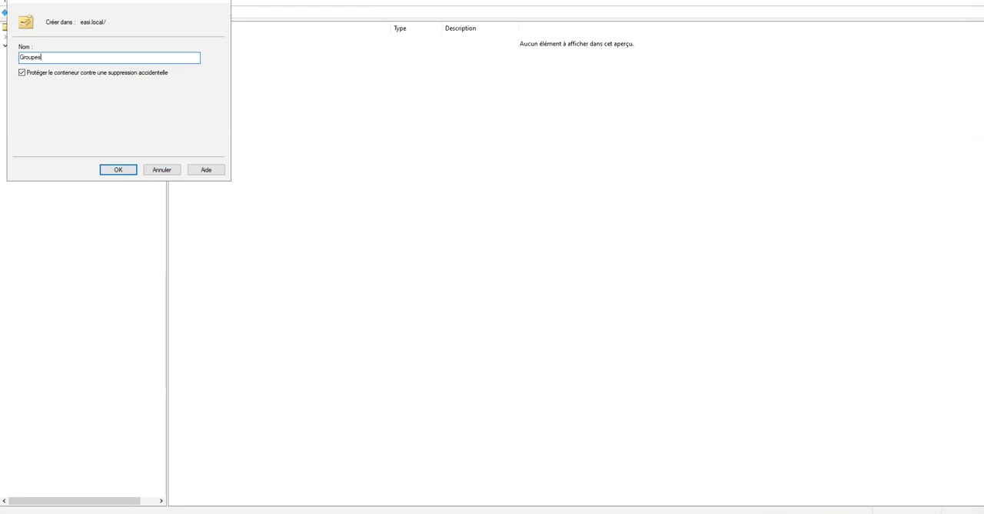
pyautogui.click(132, 170)
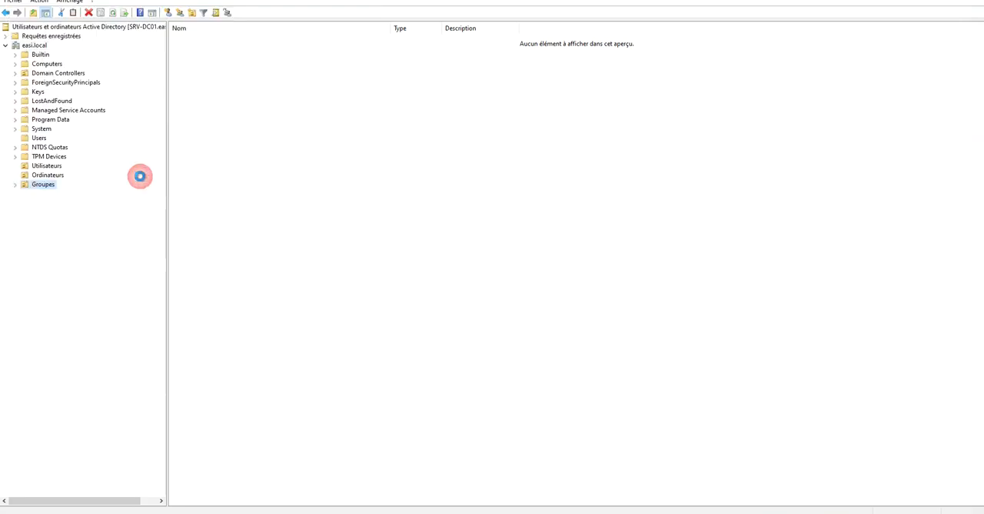
# Start a new organizational unit inside the Utilisateurs unit of easi.local.
pyautogui.rightClick(43, 166)
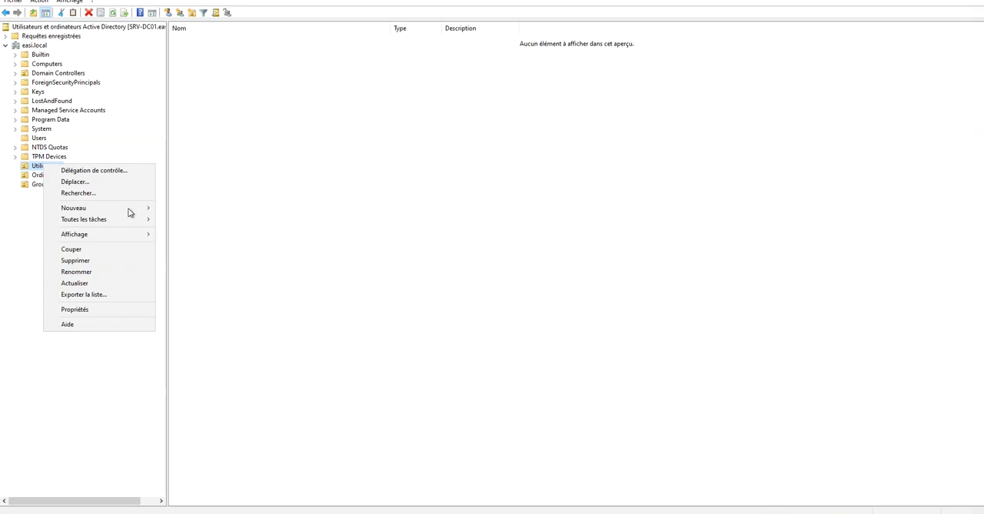
pyautogui.moveTo(130, 208)
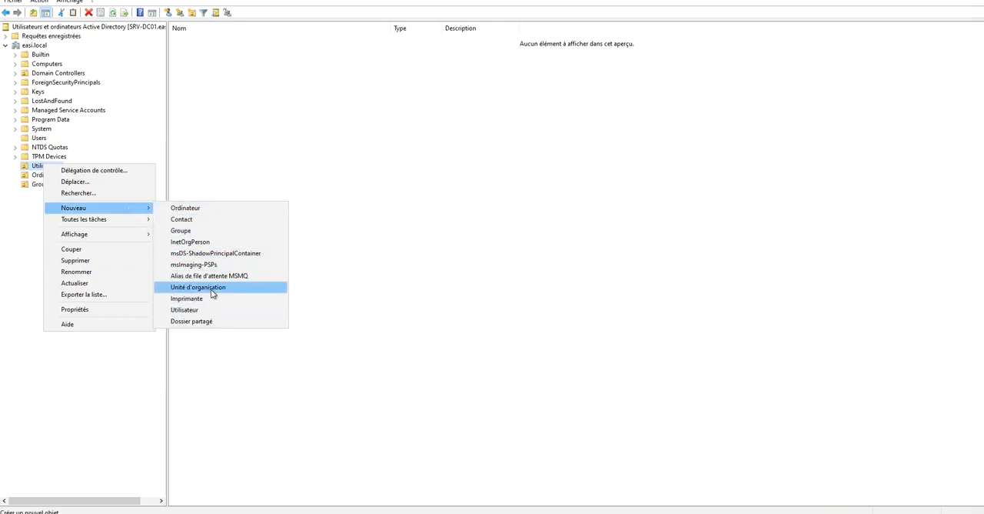
pyautogui.click(200, 287)
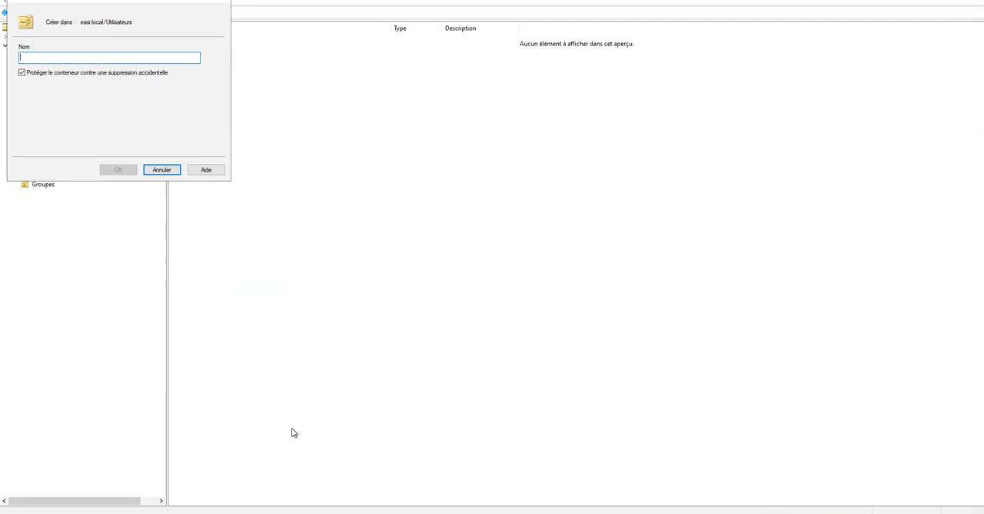
pyautogui.click(254, 512)
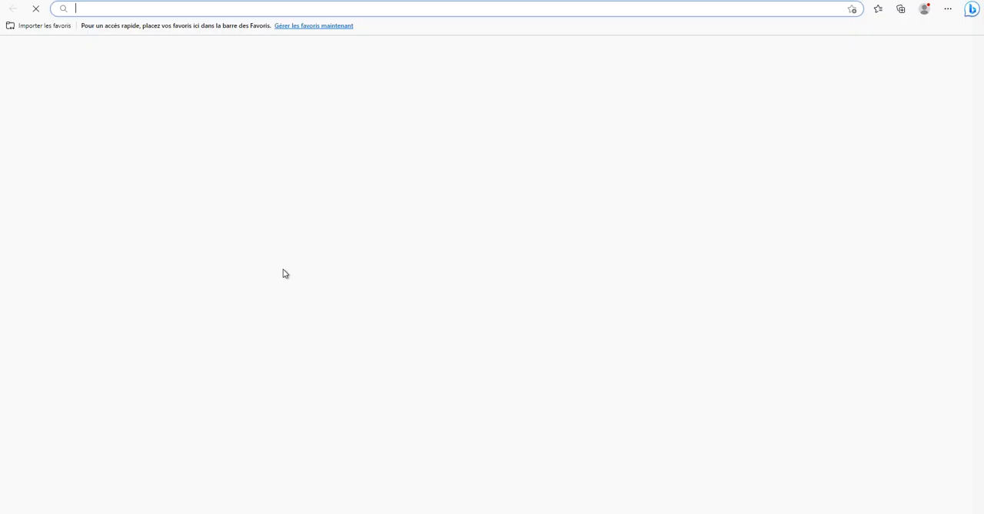
pyautogui.write('google')
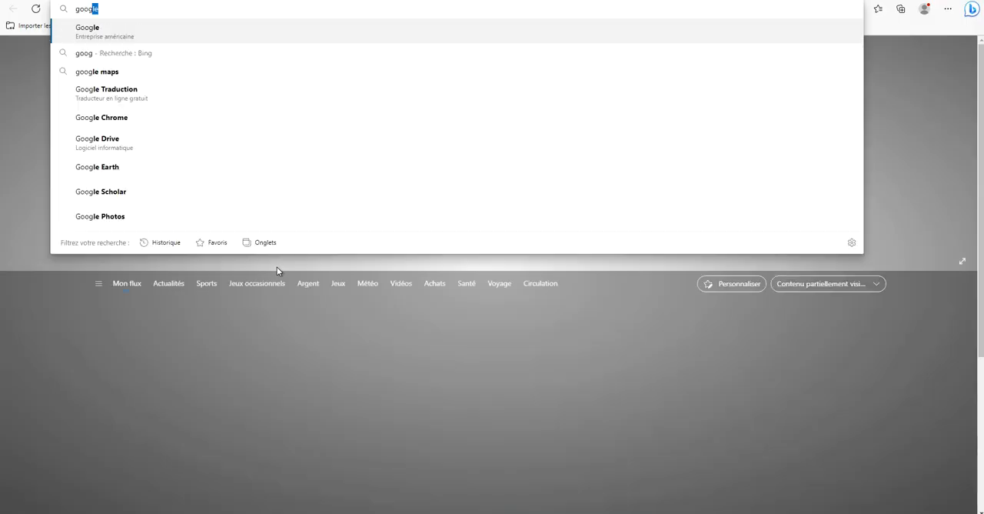
pyautogui.press('Return')
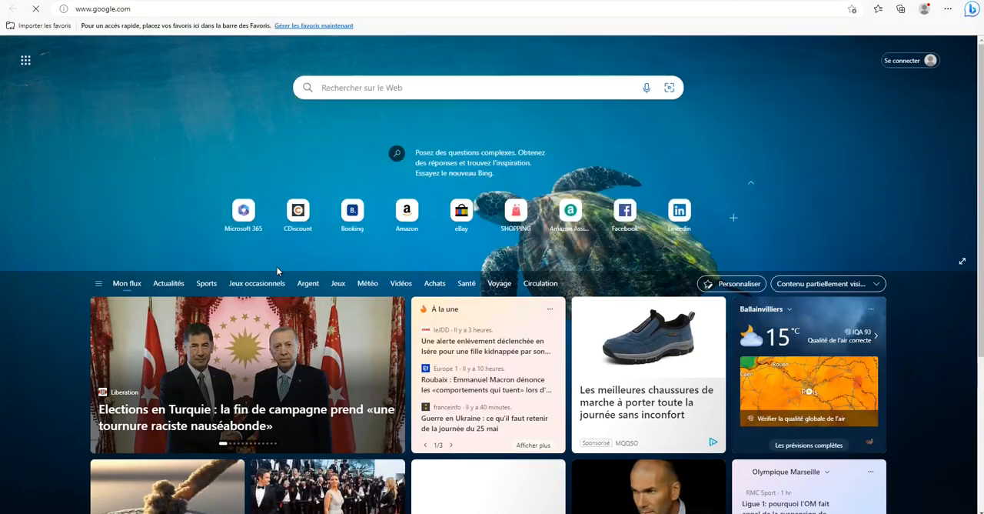
pyautogui.click(438, 424)
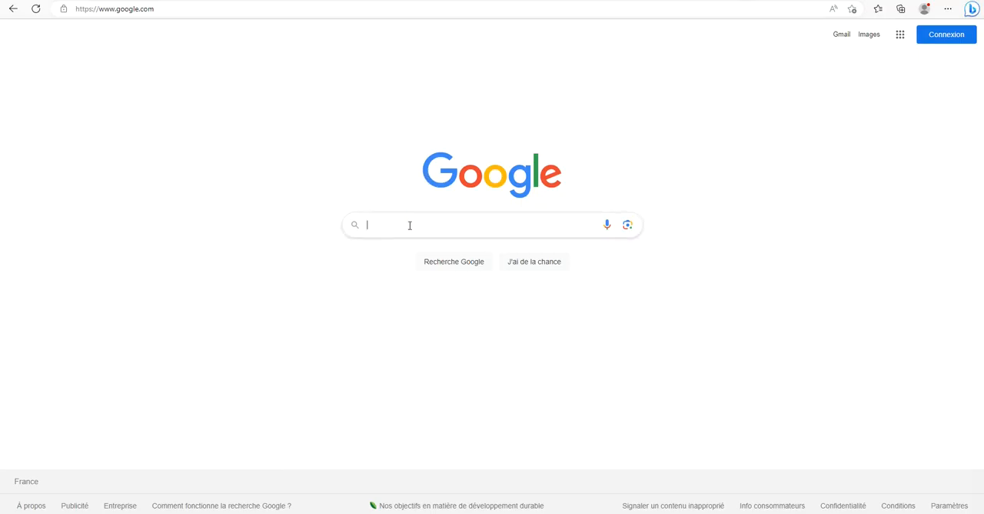
# Search Google for "organigramme entreprise exemple" and examine the image results for a sample company structure.
pyautogui.click(410, 225)
pyautogui.write('organ')
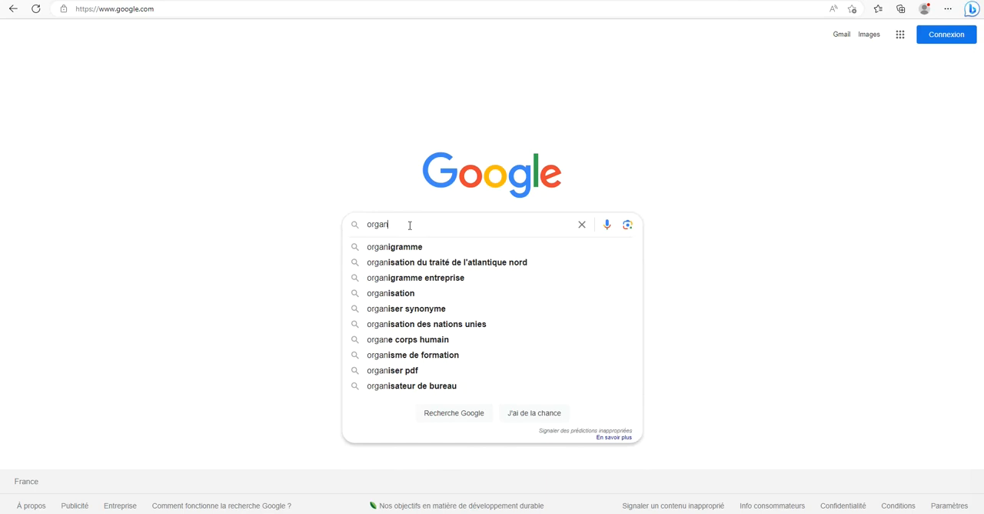
pyautogui.write('igramme ent')
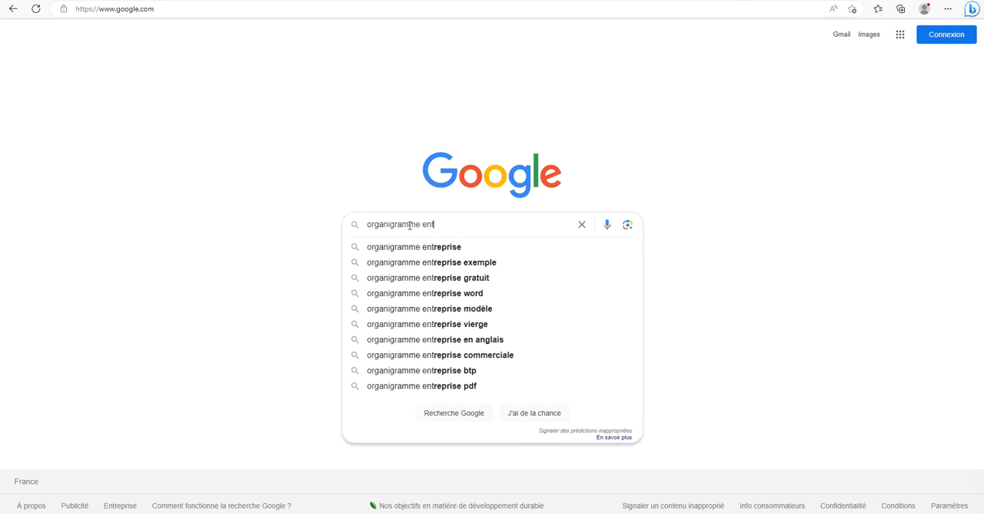
pyautogui.write('reprise exemple')
pyautogui.press('Return')
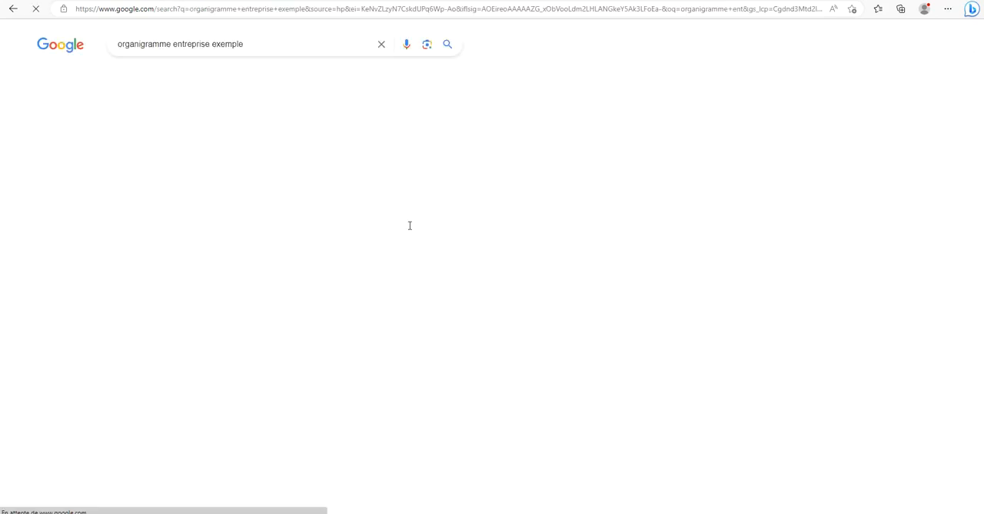
pyautogui.click(175, 75)
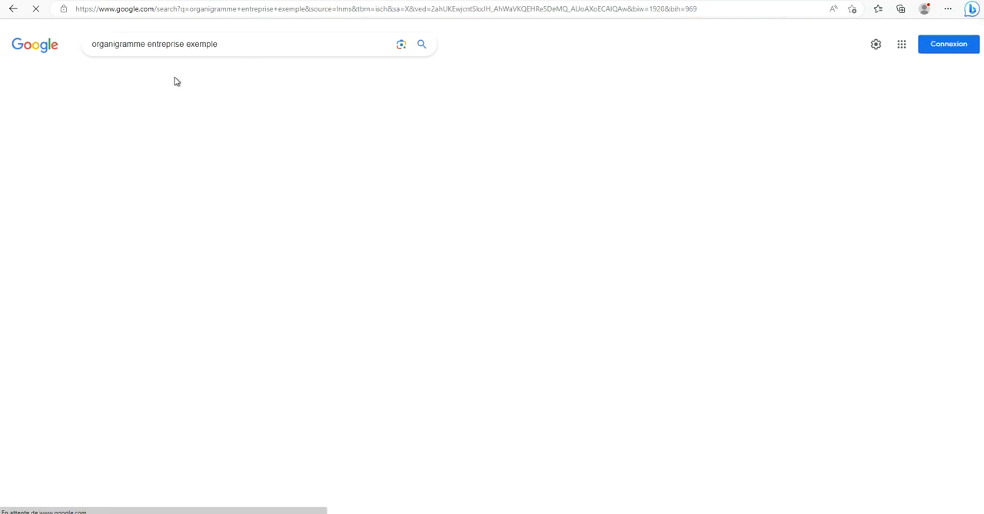
pyautogui.click(419, 185)
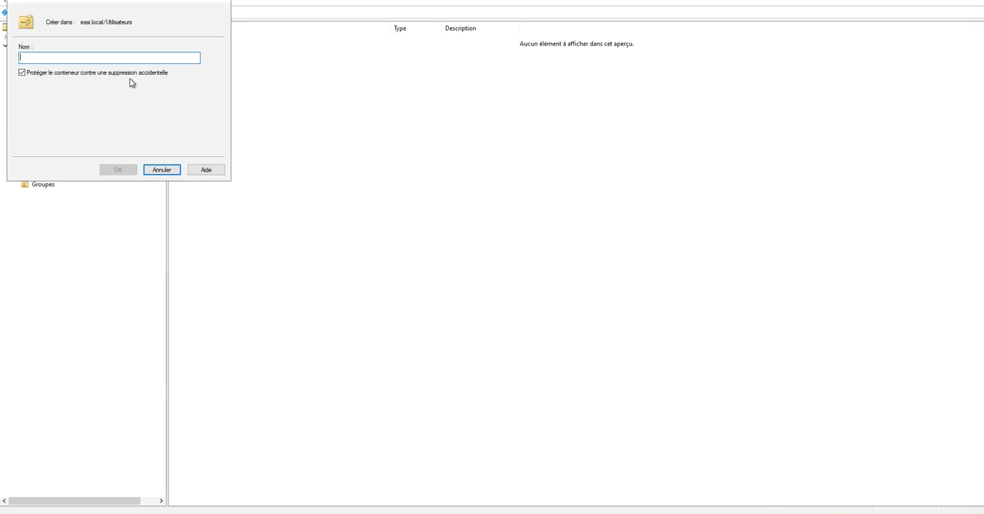
# Name the pending organizational unit Production and create a second protected unit named Juridique inside Utilisateurs.
pyautogui.write('Production')
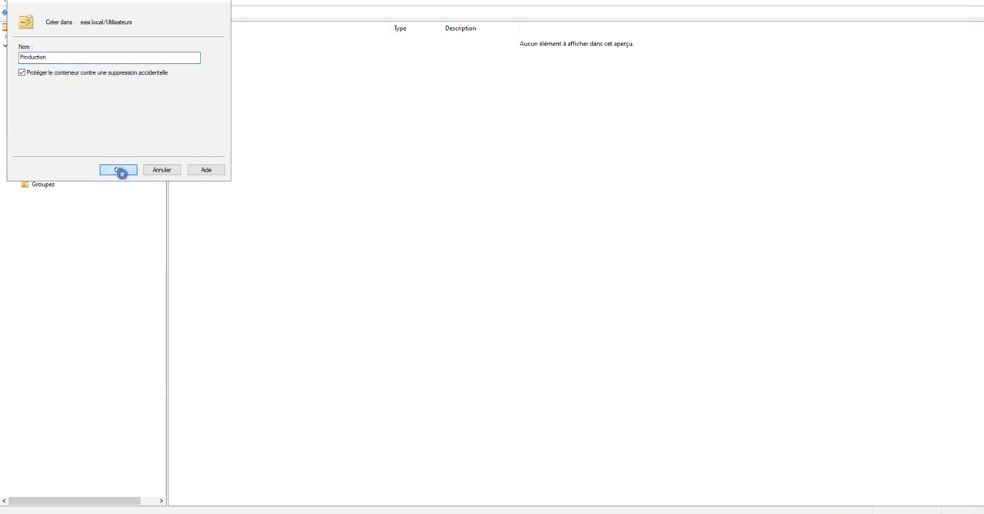
pyautogui.click(120, 170)
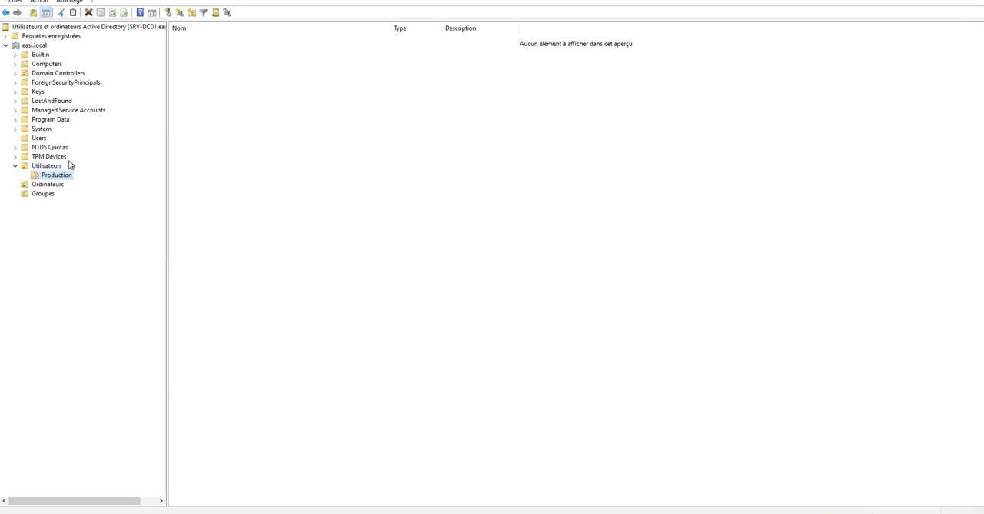
pyautogui.rightClick(51, 167)
pyautogui.moveTo(146, 212)
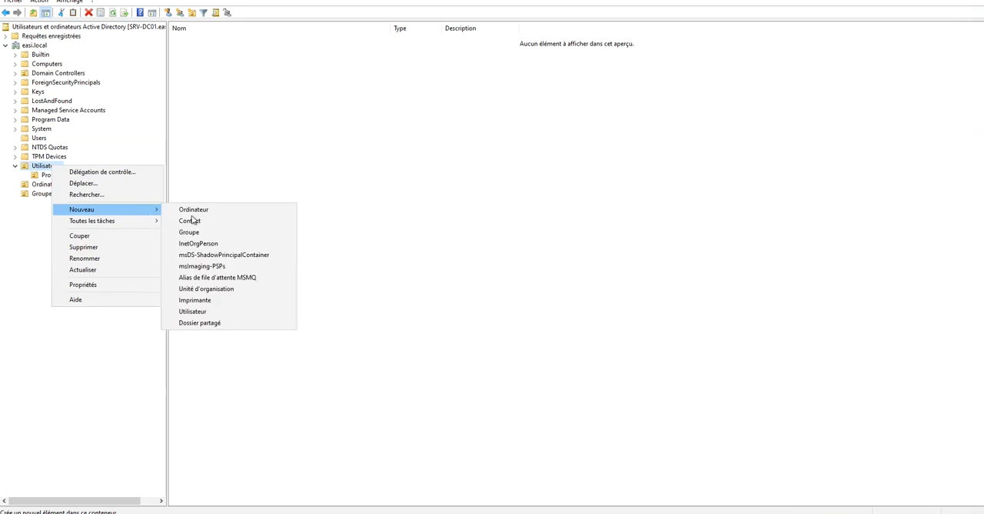
pyautogui.click(231, 292)
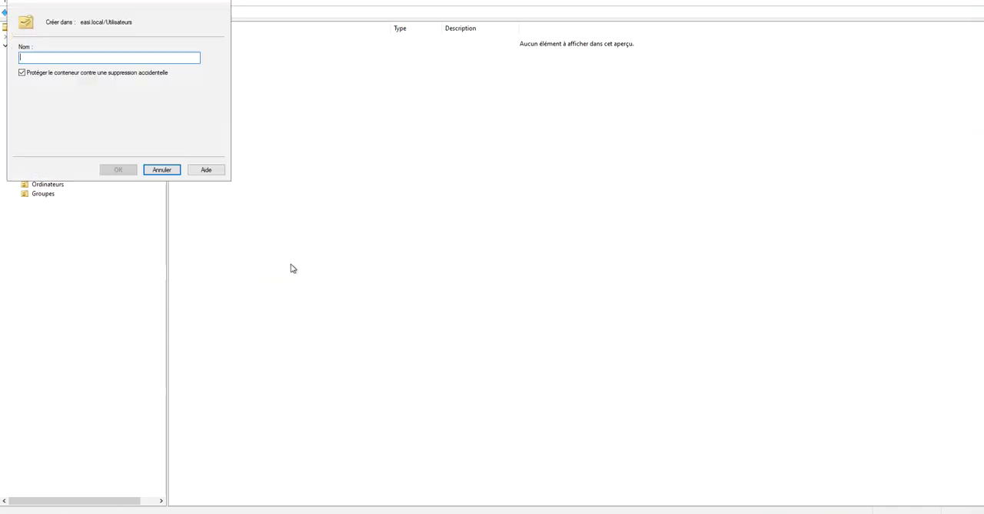
pyautogui.write('RH')
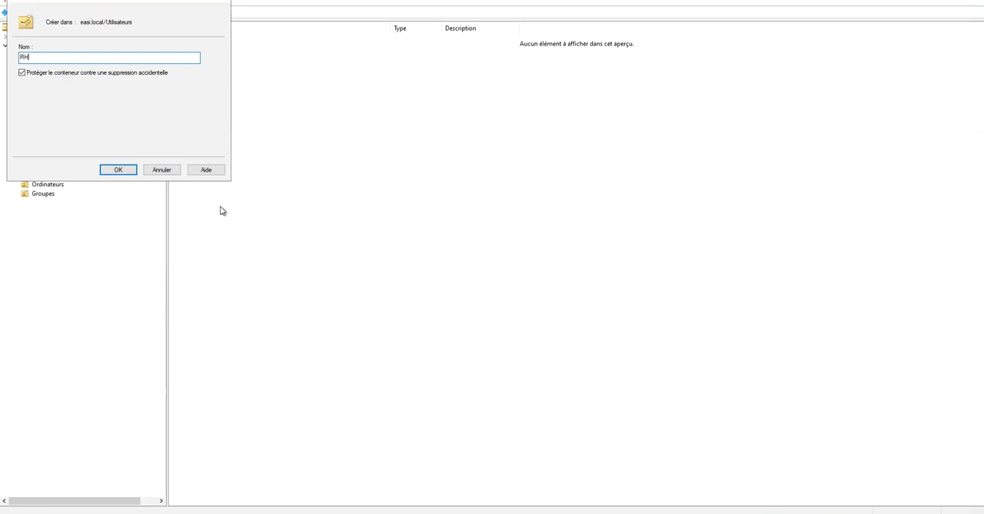
pyautogui.press('BackSpace')
pyautogui.press('BackSpace')
pyautogui.write('Juridique')
pyautogui.click(124, 169)
# Create an organizational unit named Finance inside Utilisateurs, keeping its protection against accidental deletion.
pyautogui.rightClick(56, 168)
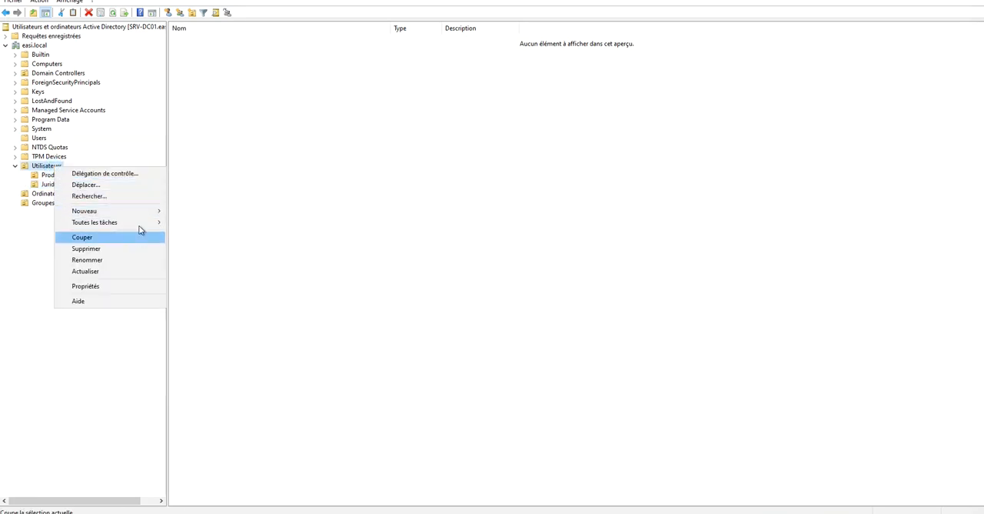
pyautogui.moveTo(139, 211)
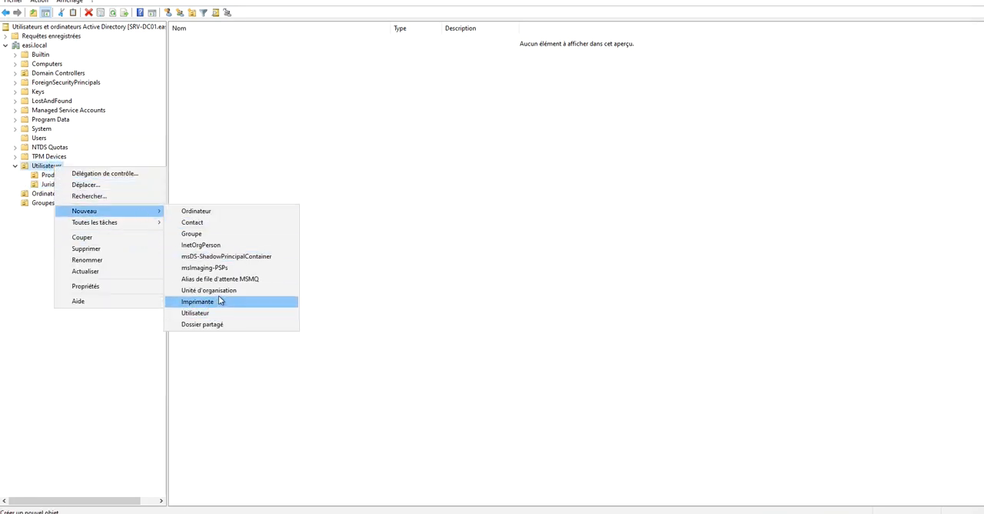
pyautogui.click(223, 291)
pyautogui.write('Finance')
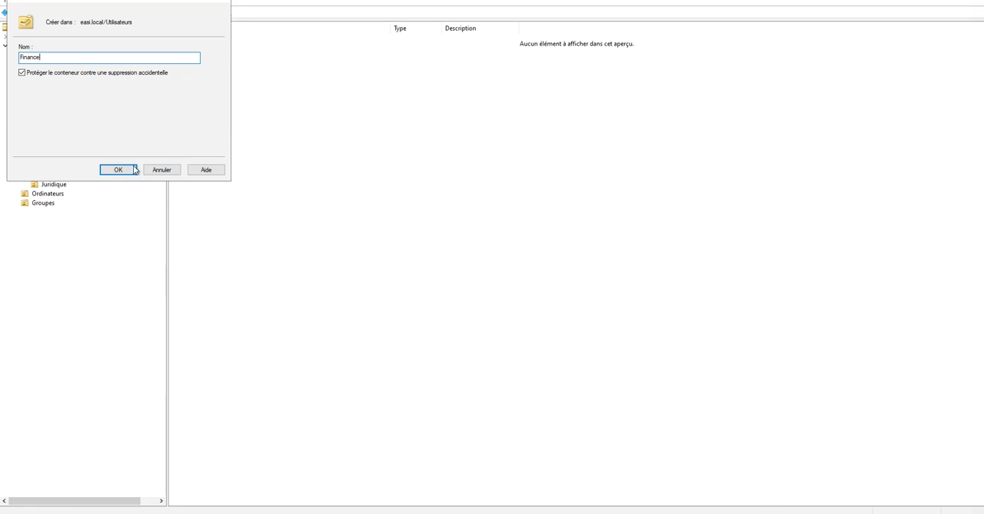
pyautogui.click(134, 169)
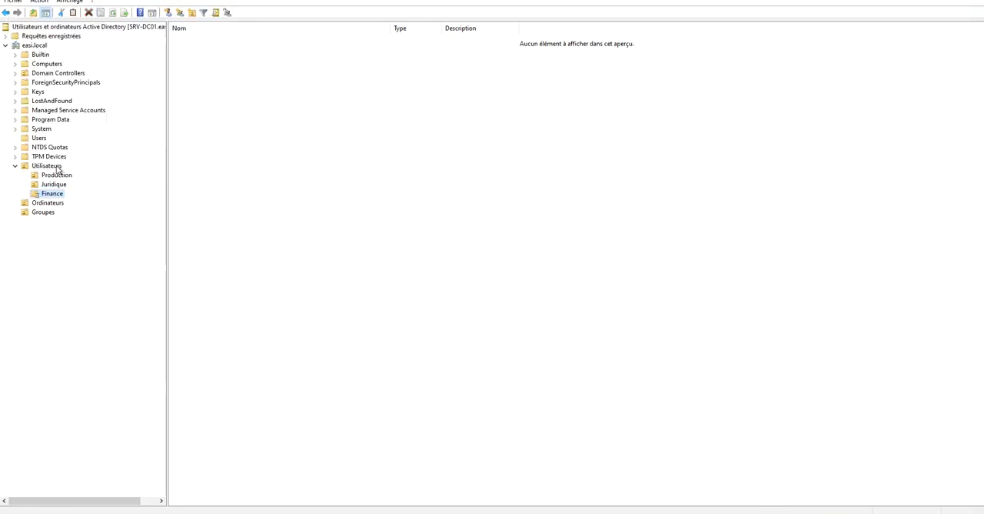
# Create an organizational unit named Technique inside Utilisateurs, protected against accidental deletion.
pyautogui.rightClick(52, 165)
pyautogui.moveTo(146, 210)
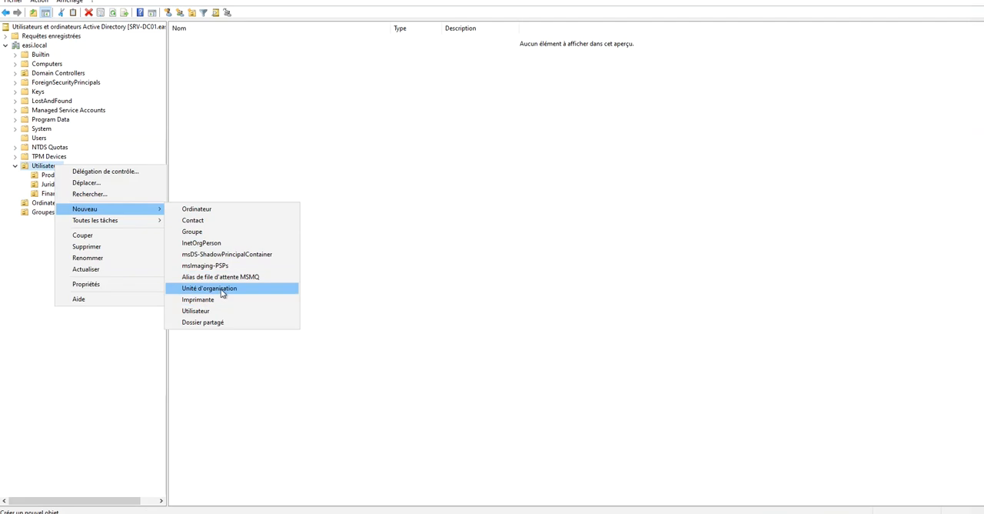
pyautogui.click(229, 288)
pyautogui.write('Technique')
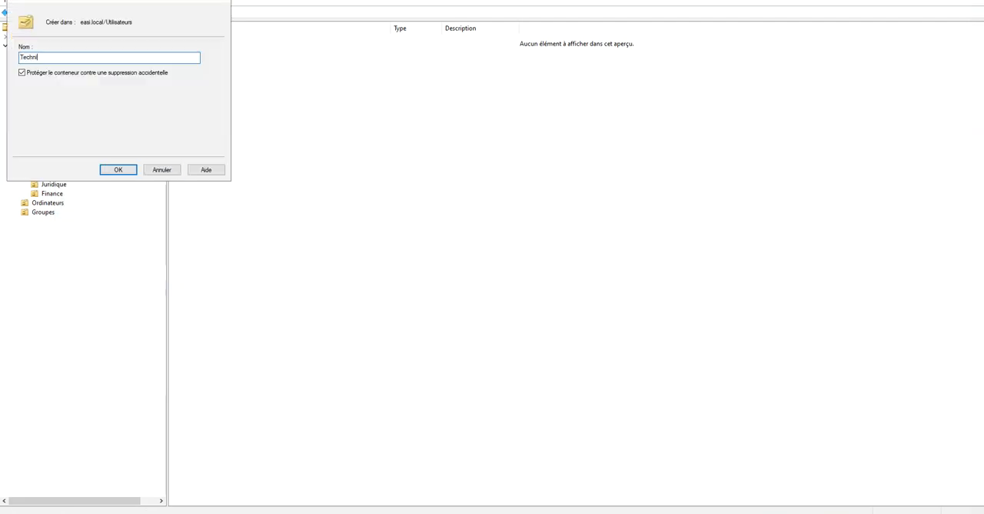
pyautogui.click(130, 173)
# Create an organizational unit named RH inside the Utilisateurs unit.
pyautogui.rightClick(51, 166)
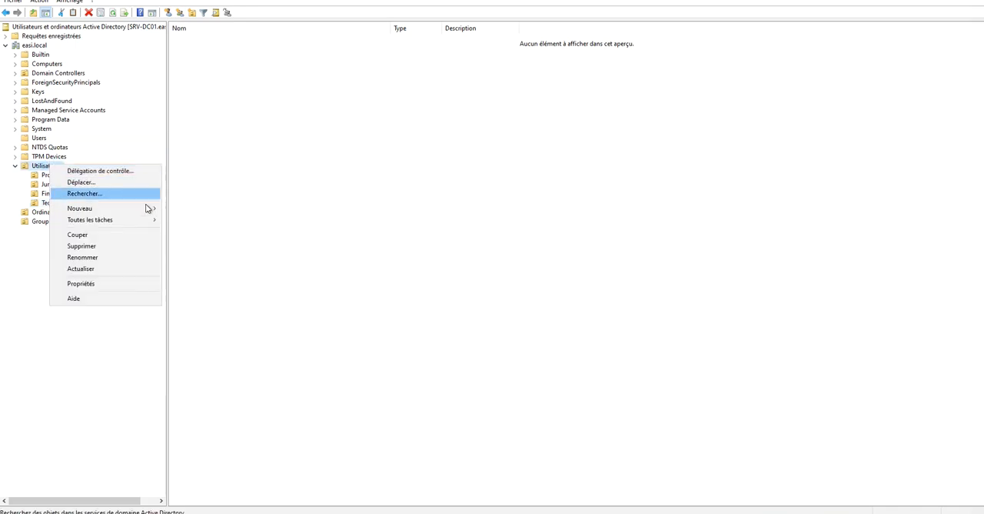
pyautogui.moveTo(142, 210)
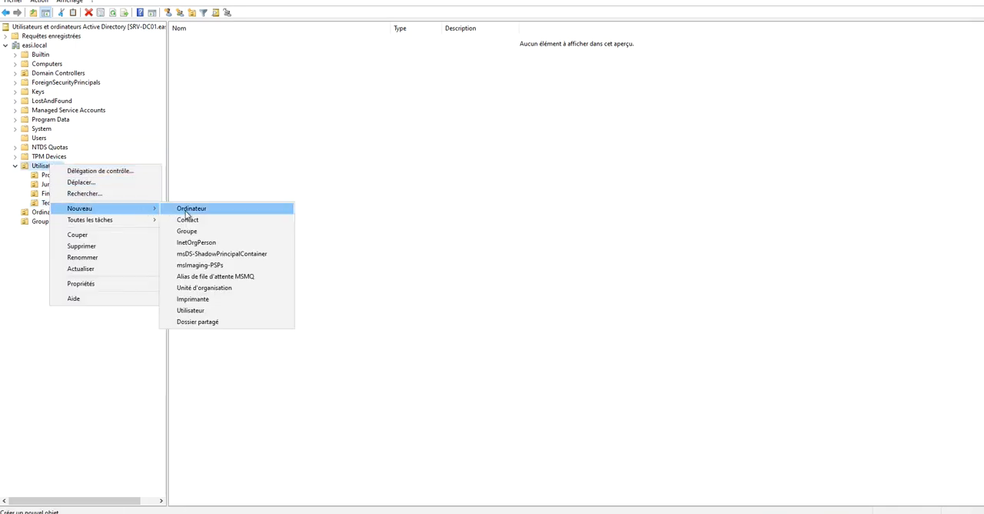
pyautogui.click(230, 288)
pyautogui.write('RH')
pyautogui.click(115, 168)
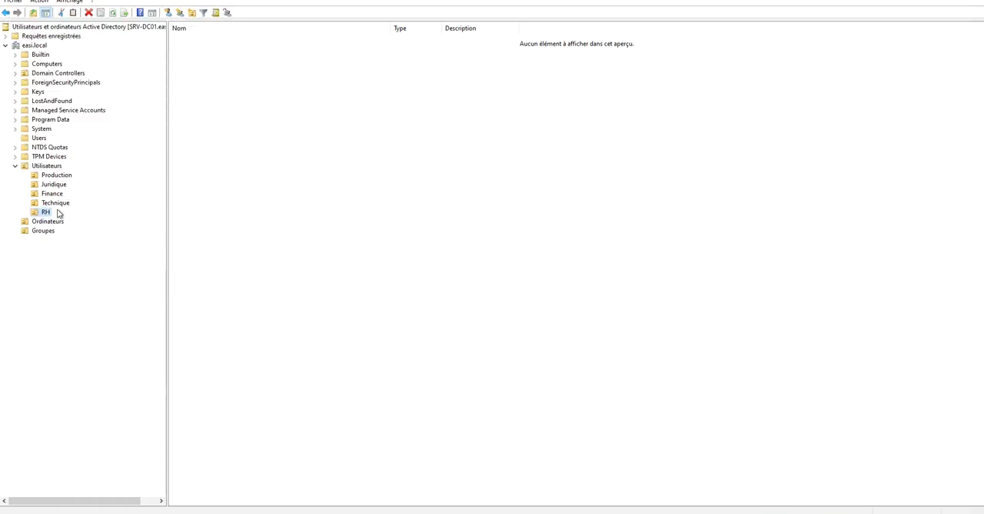
# Create an organizational unit named Laptops inside Ordinateurs, protected against accidental deletion.
pyautogui.click(43, 175)
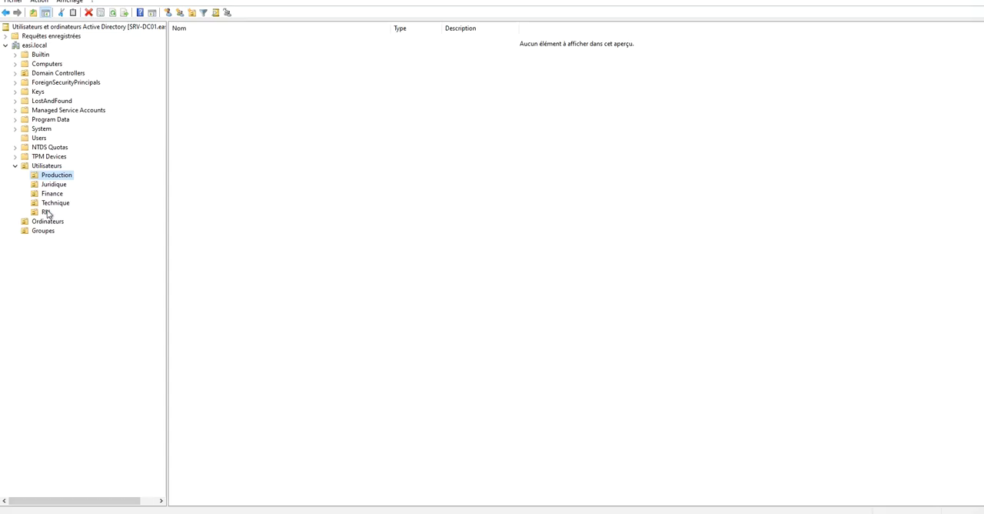
pyautogui.click(20, 222)
pyautogui.click(23, 225)
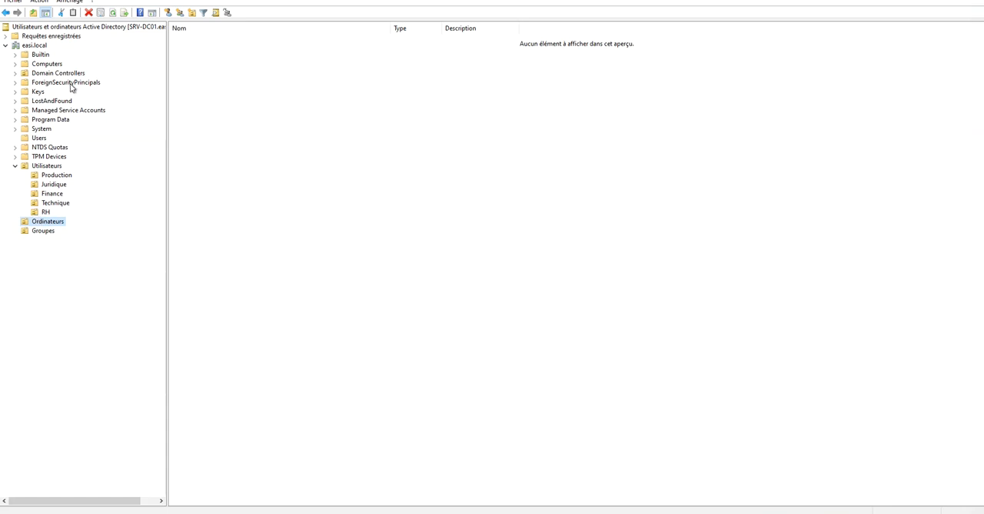
pyautogui.rightClick(51, 222)
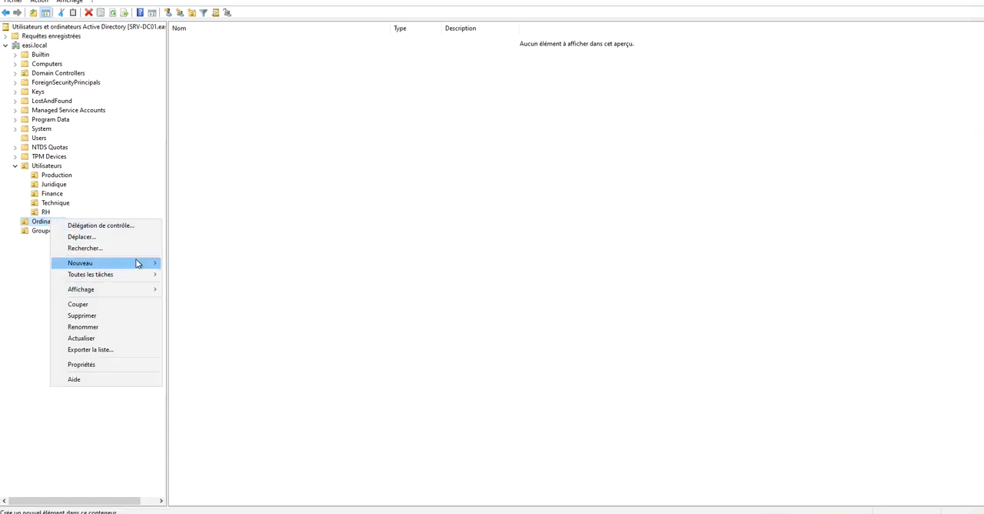
pyautogui.moveTo(136, 262)
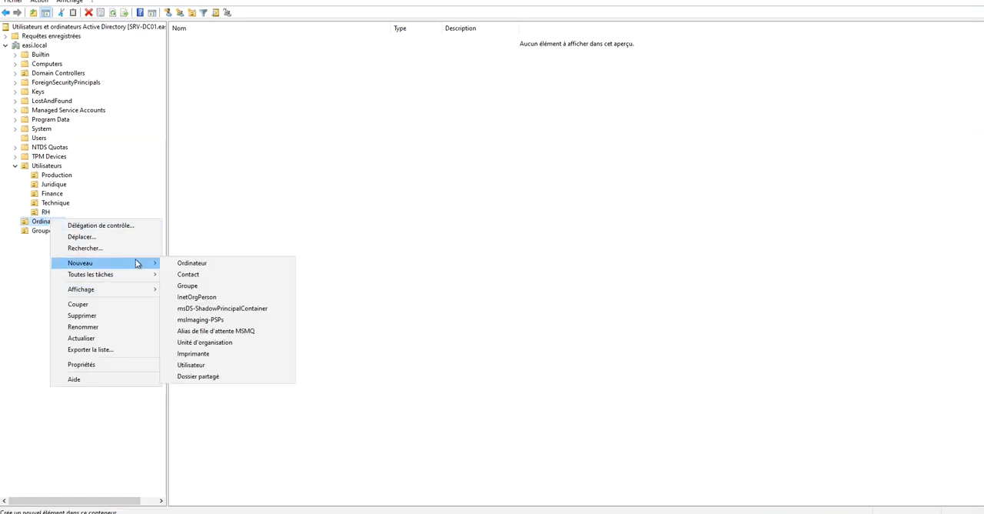
pyautogui.click(231, 342)
pyautogui.write('Laptops')
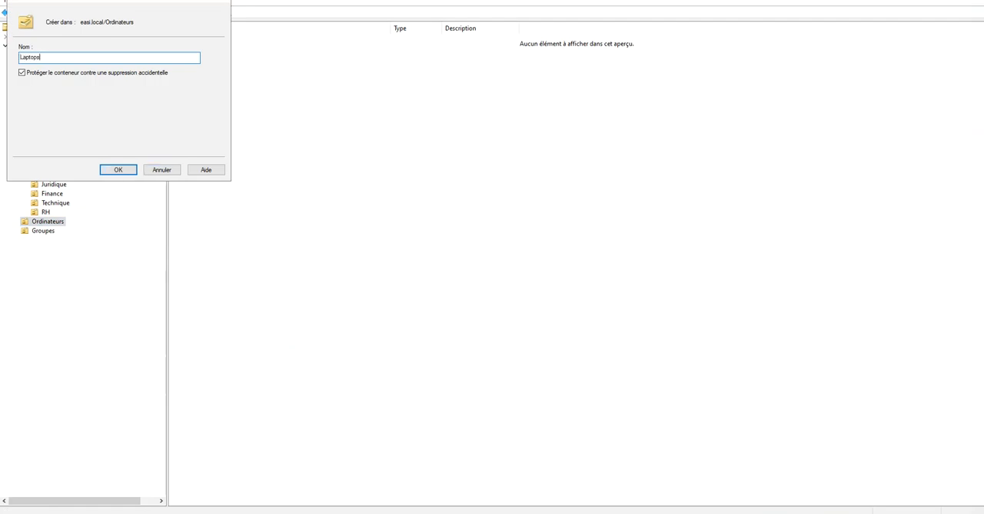
pyautogui.click(120, 169)
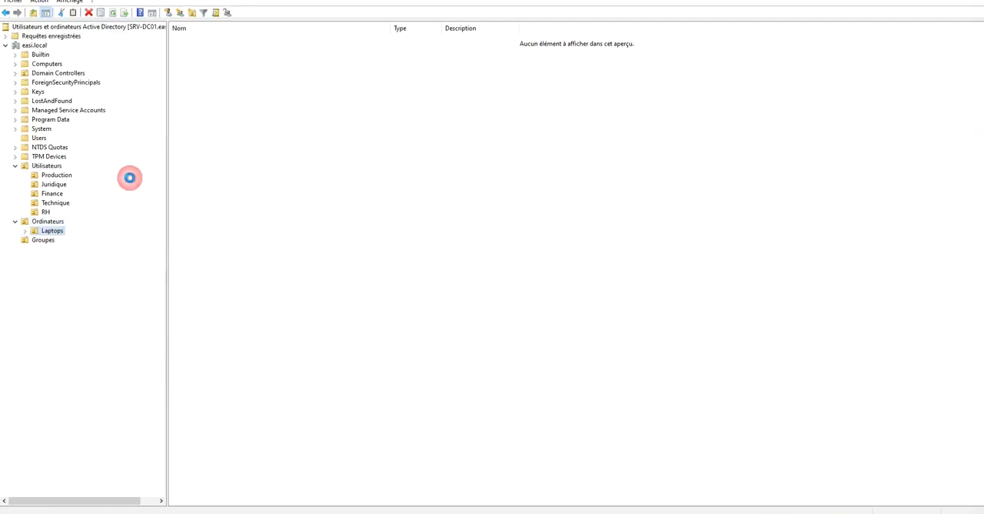
# Create an organizational unit named Servers inside Ordinateurs, keeping its protection against accidental deletion.
pyautogui.rightClick(49, 224)
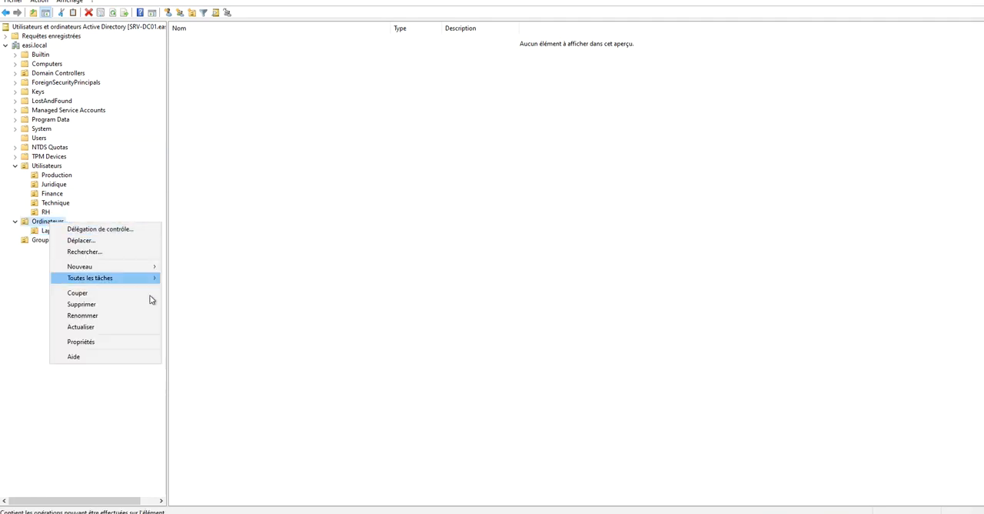
pyautogui.moveTo(151, 271)
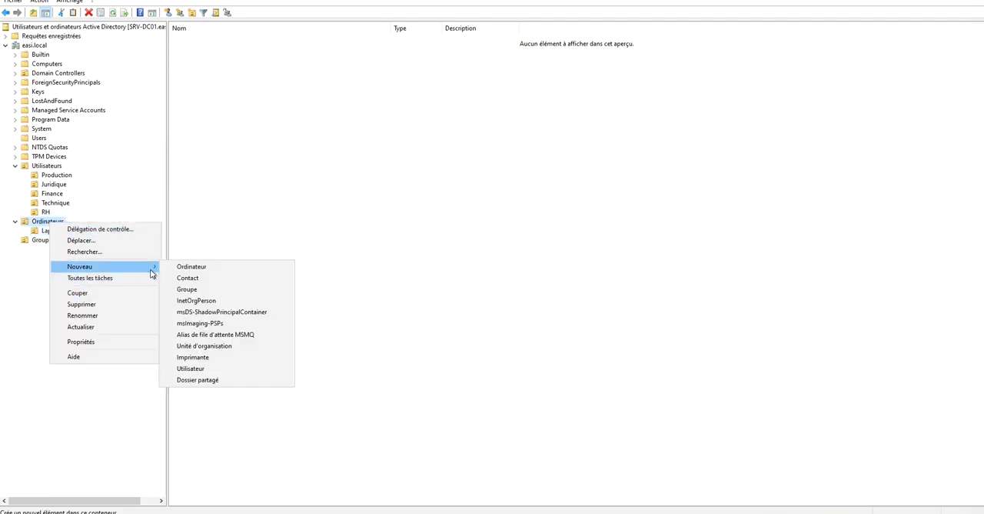
pyautogui.click(223, 346)
pyautogui.write('Servers')
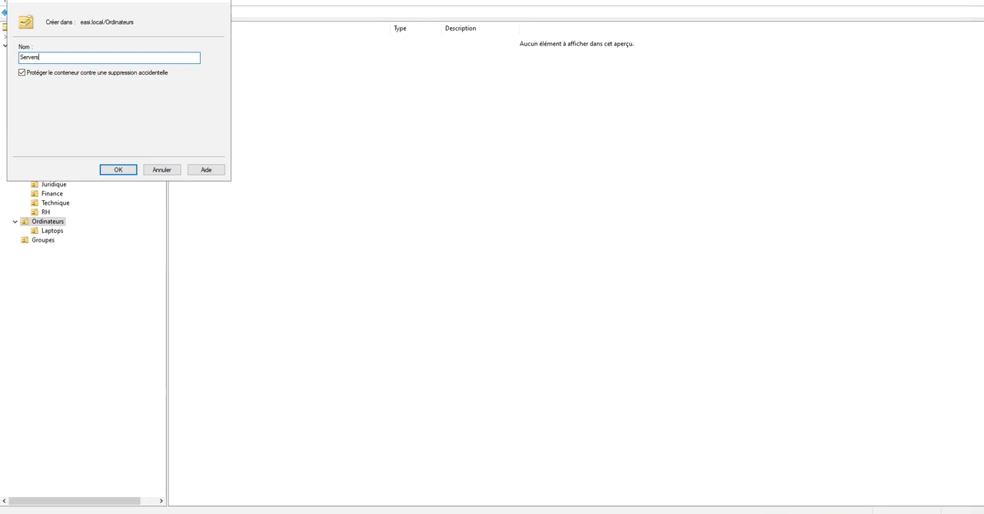
pyautogui.click(123, 169)
# Rename the Laptops organizational unit inside Ordinateurs as PC.
pyautogui.click(52, 231)
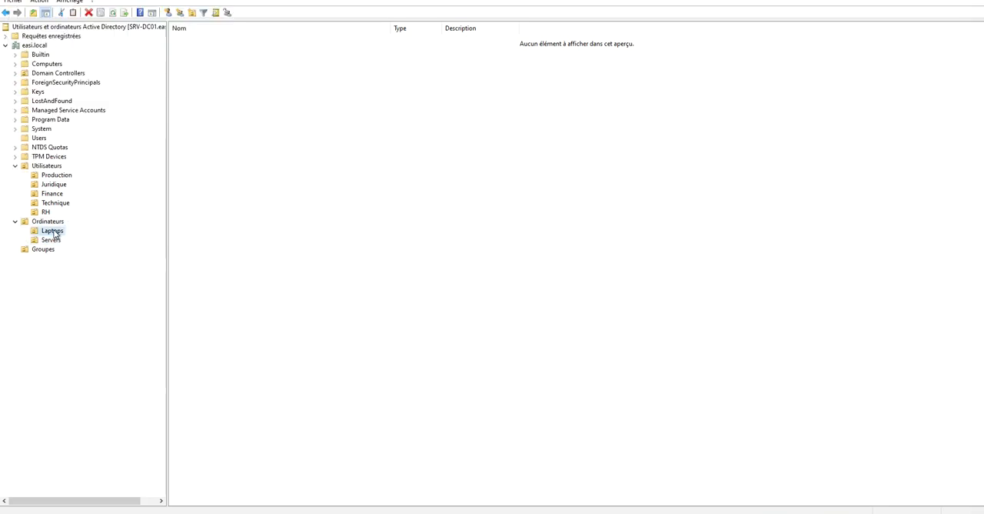
pyautogui.click(53, 230)
pyautogui.write('PC')
pyautogui.press('Return')
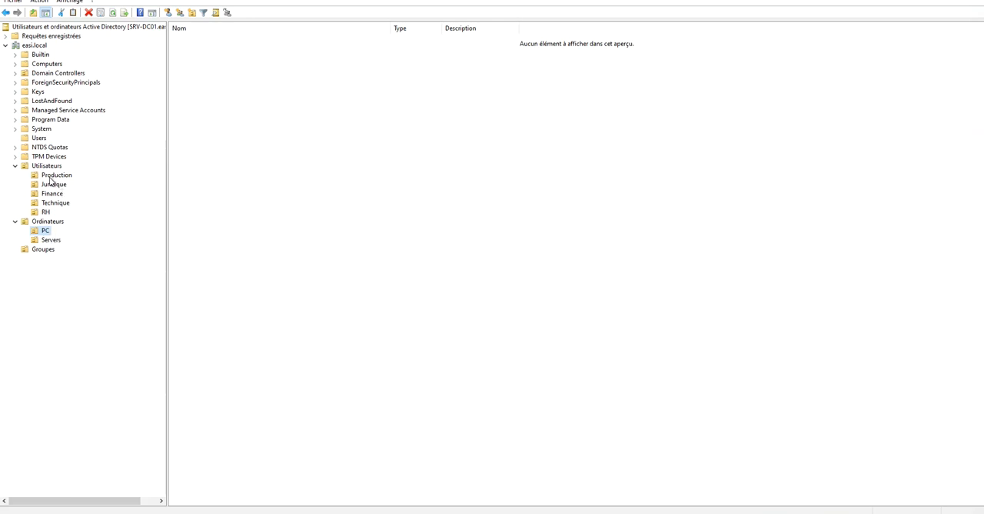
# Create an organizational unit named Admins inside Utilisateurs, keeping its protection against accidental deletion.
pyautogui.rightClick(49, 166)
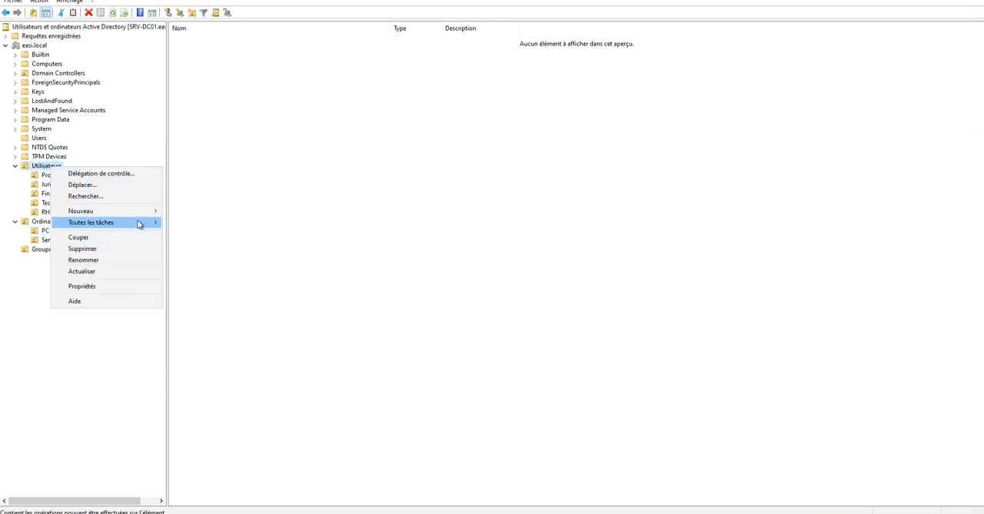
pyautogui.moveTo(149, 212)
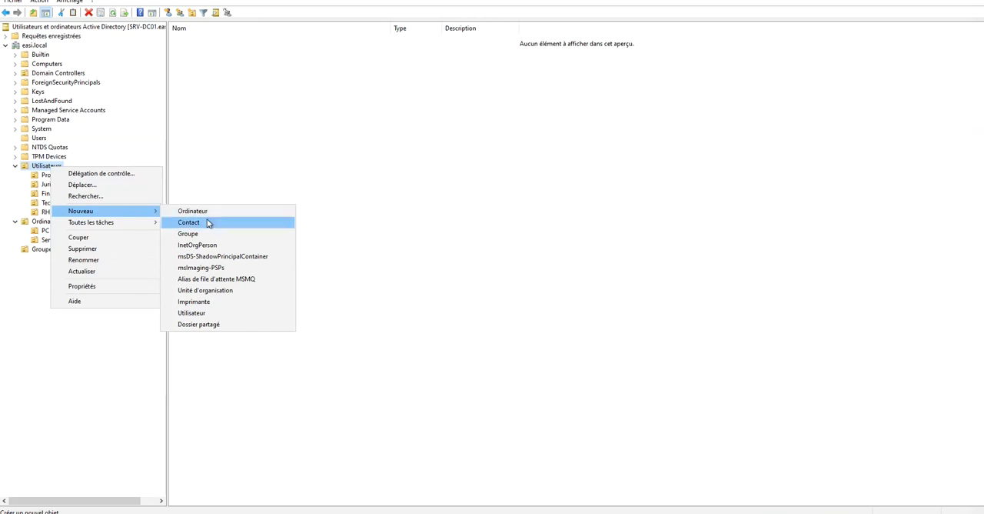
pyautogui.click(215, 293)
pyautogui.write('Admins')
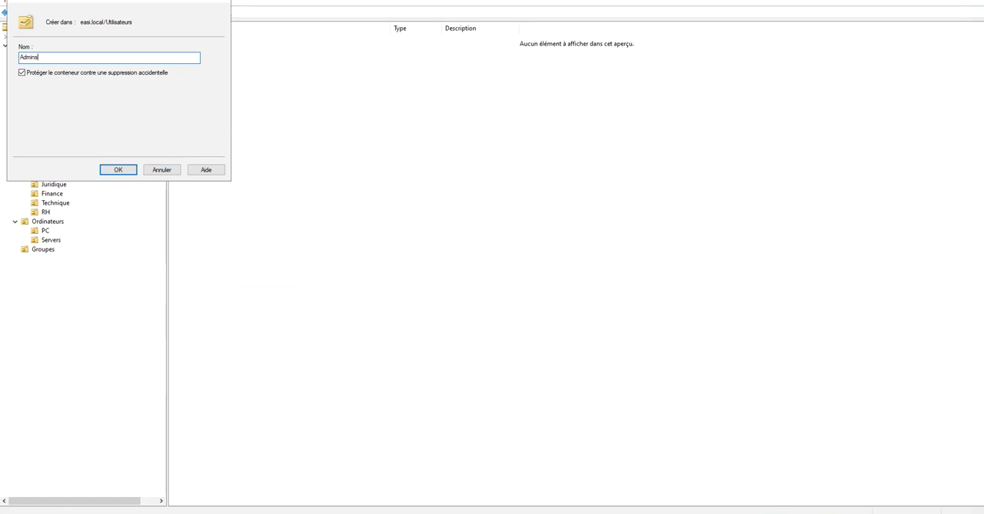
pyautogui.click(123, 169)
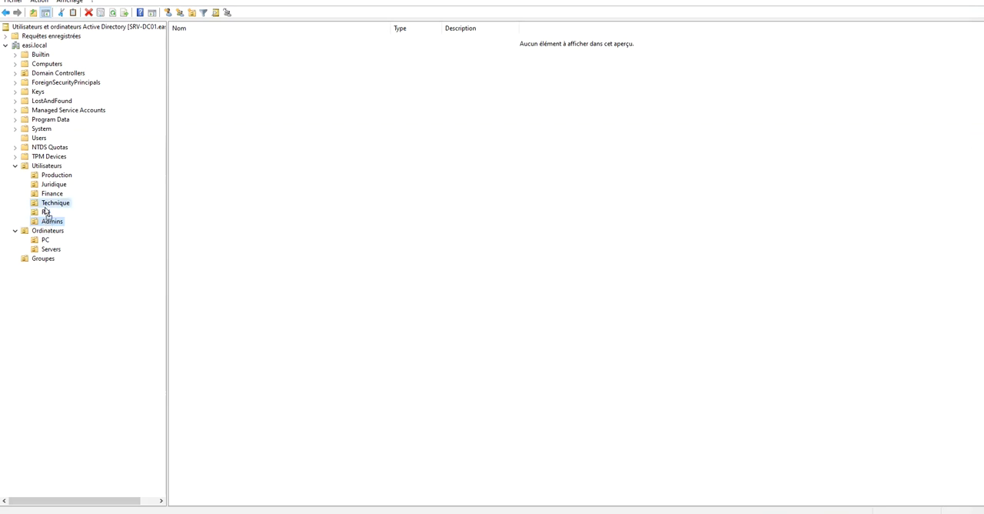
pyautogui.moveTo(44, 213); pyautogui.dragTo(45, 216)
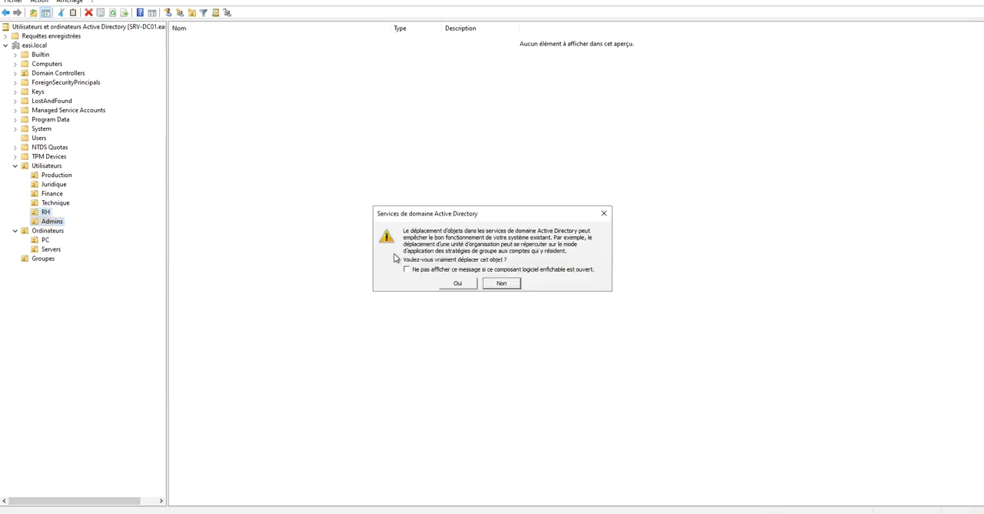
pyautogui.click(604, 213)
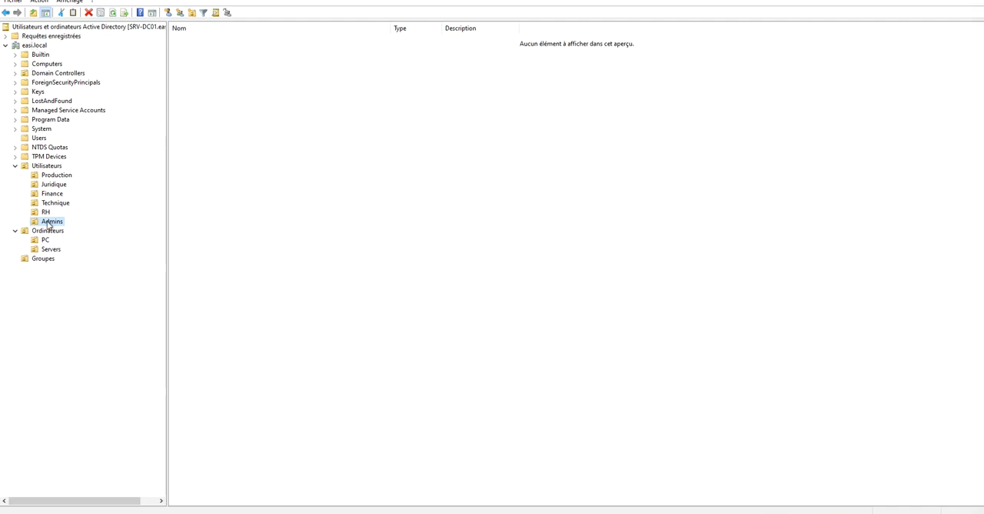
# Open the properties of the Administrateur account in the Users container and examine its common name.
pyautogui.click(40, 139)
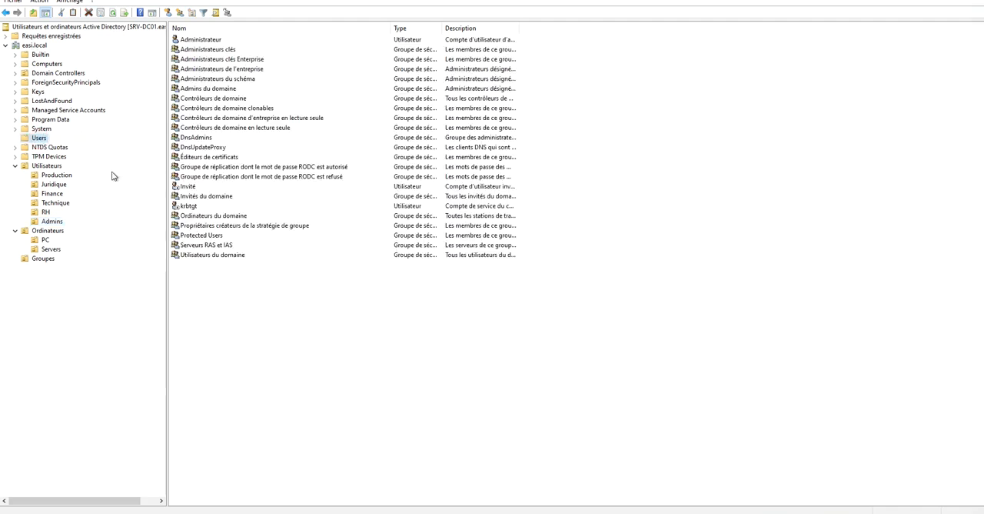
pyautogui.click(202, 40)
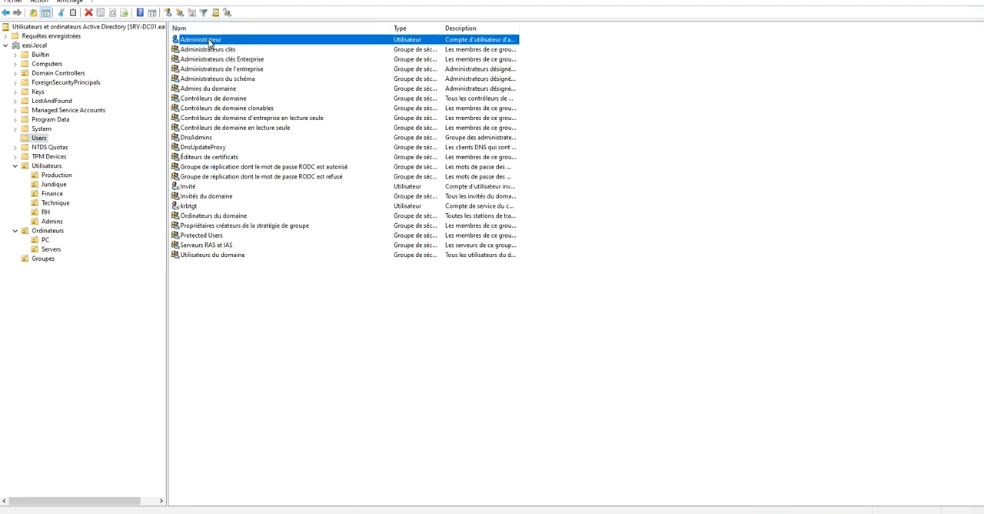
pyautogui.doubleClick(209, 41)
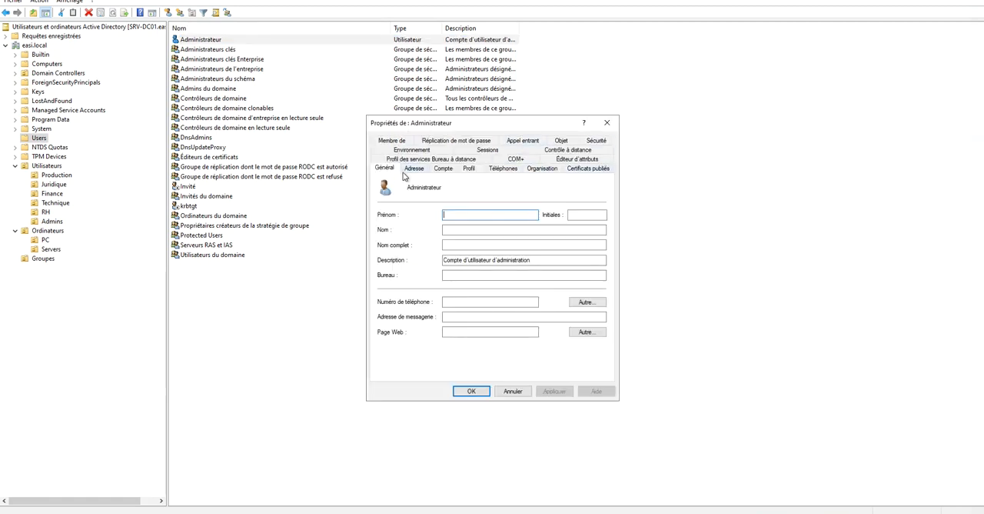
pyautogui.moveTo(408, 187); pyautogui.dragTo(444, 187)
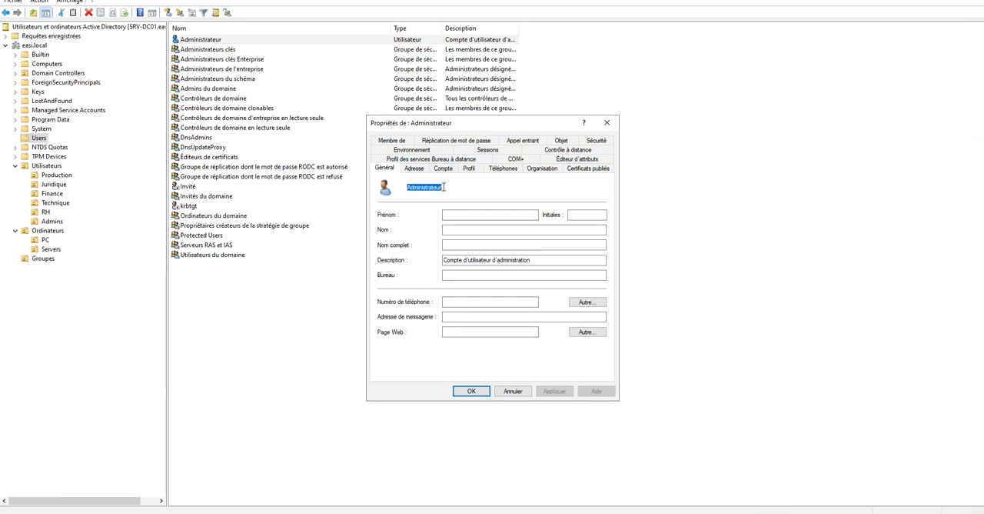
pyautogui.click(444, 187)
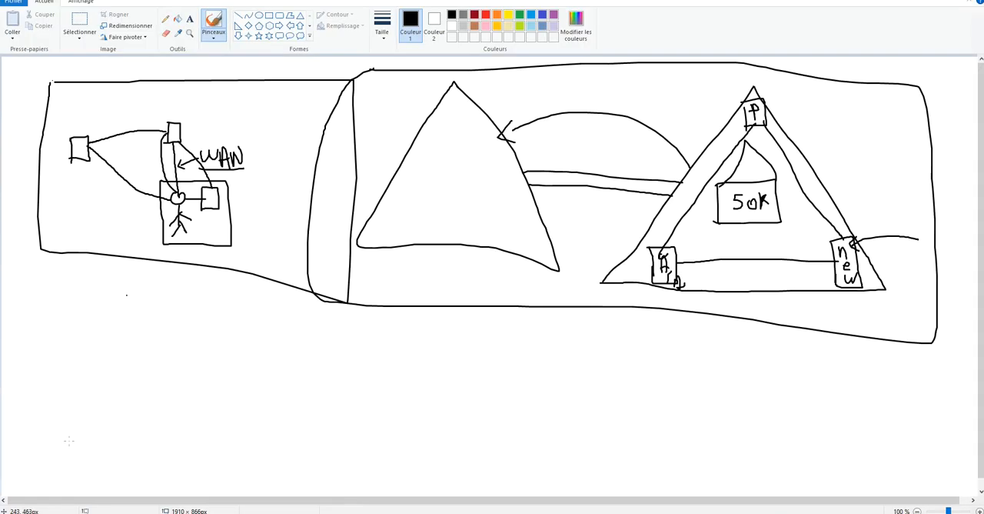
# Handwrite the formula "DN = CN + OU + domain" in Paint, below the existing network sketch.
pyautogui.moveTo(34, 318)
pyautogui.mouseDown()
pyautogui.moveTo(35, 332)
pyautogui.moveTo(56, 304)
pyautogui.moveTo(76, 298)
pyautogui.moveTo(96, 323)
pyautogui.moveTo(98, 313)
pyautogui.moveTo(169, 329)
pyautogui.moveTo(171, 308)
pyautogui.mouseUp()
pyautogui.moveTo(177, 322)
pyautogui.mouseDown()
pyautogui.moveTo(193, 322)
pyautogui.moveTo(190, 332)
pyautogui.moveTo(211, 315)
pyautogui.moveTo(273, 323)
pyautogui.moveTo(267, 334)
pyautogui.moveTo(306, 334)
pyautogui.moveTo(311, 320)
pyautogui.moveTo(351, 331)
pyautogui.mouseUp()
pyautogui.click(370, 322)
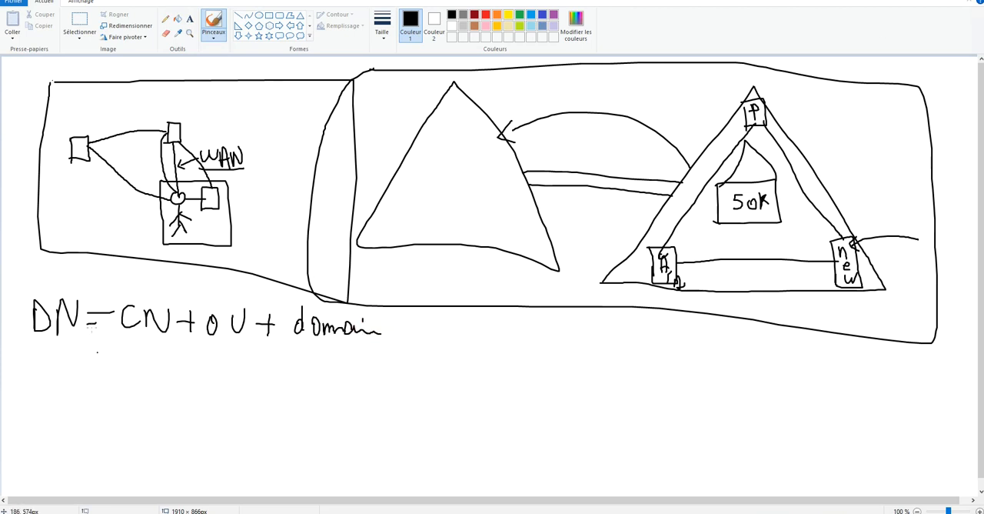
# Switch back to Active Directory Users and Computers and filter the Administrateur account's attributes to only those that have values.
pyautogui.hotkey('alt', 'Tab')
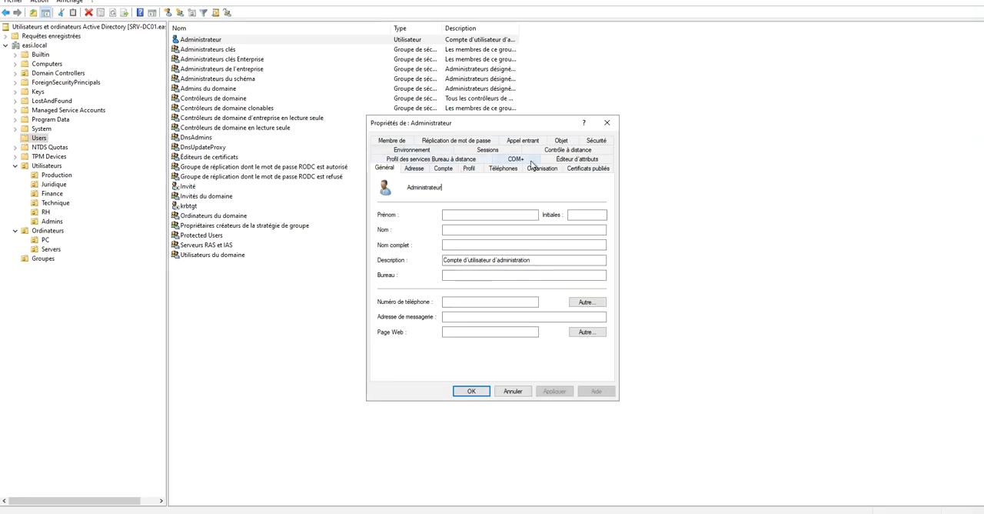
pyautogui.click(576, 161)
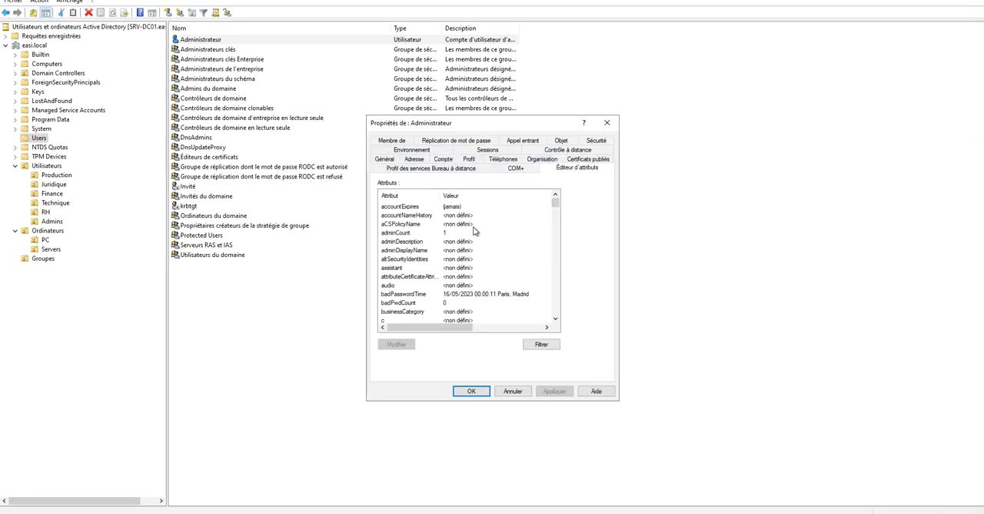
pyautogui.scroll(-12, 499, 250)
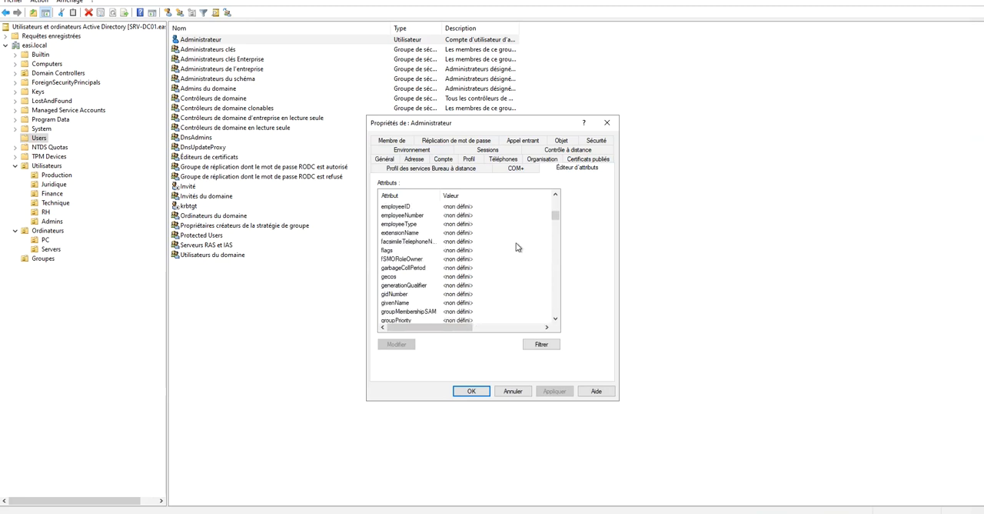
pyautogui.click(542, 344)
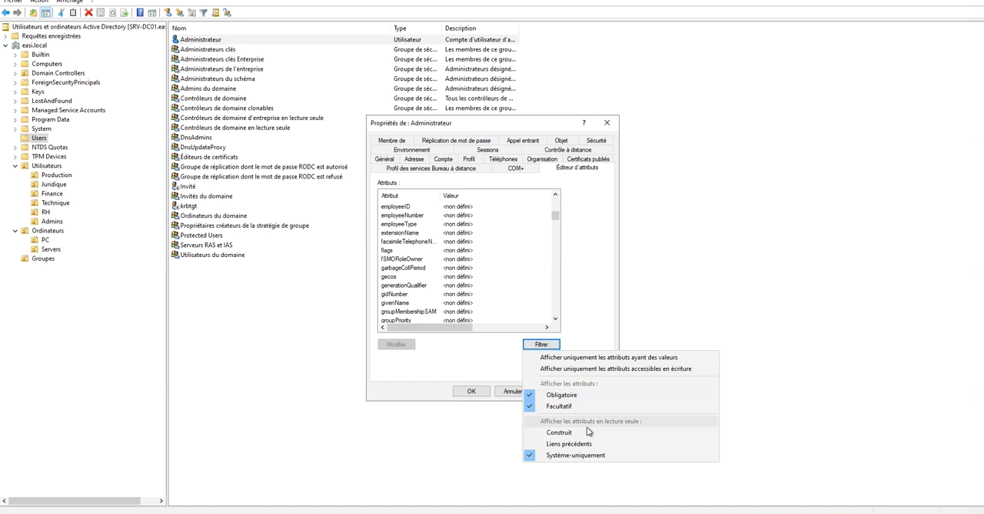
pyautogui.click(649, 359)
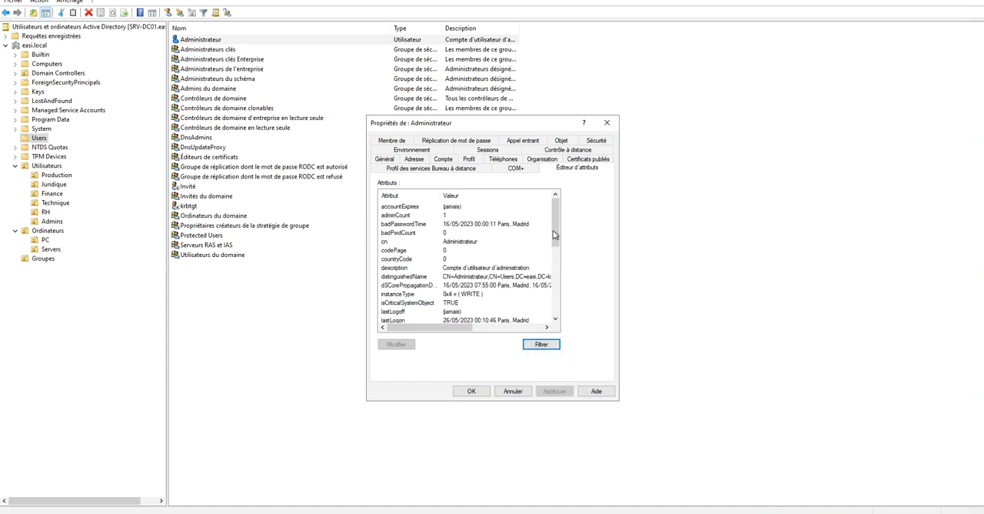
# Examine the CN and DC components of the Administrateur account's distinguishedName attribute, leaving the account unchanged.
pyautogui.click(438, 276)
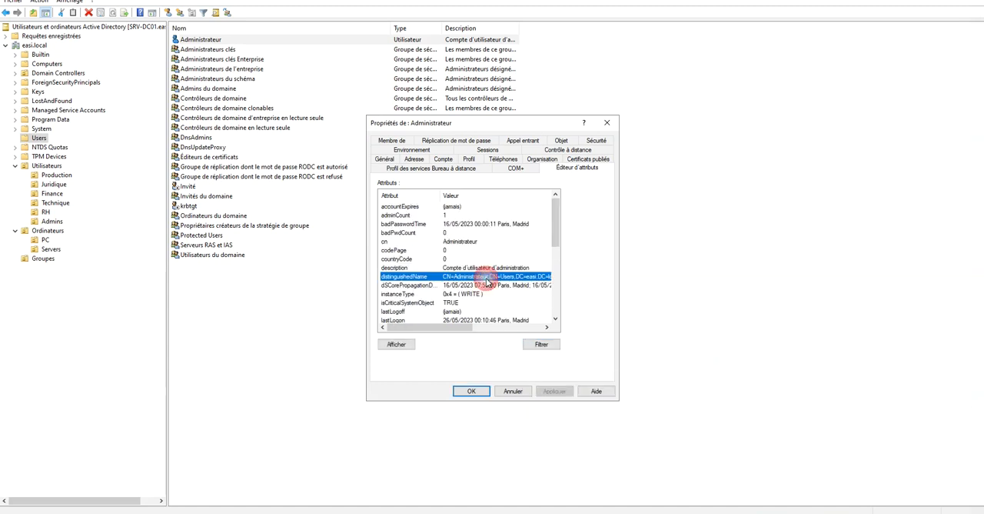
pyautogui.doubleClick(423, 279)
pyautogui.click(416, 267)
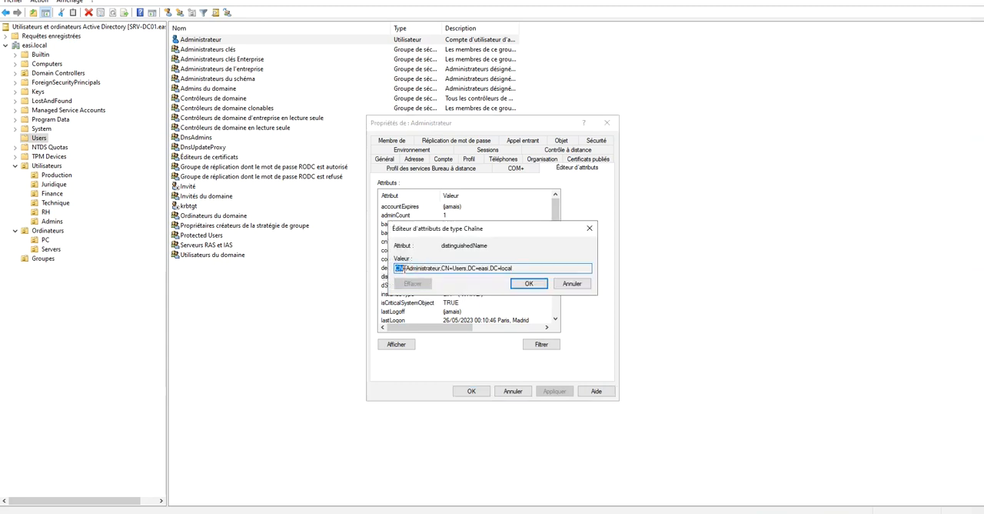
pyautogui.moveTo(406, 268); pyautogui.dragTo(439, 269)
pyautogui.click(443, 268)
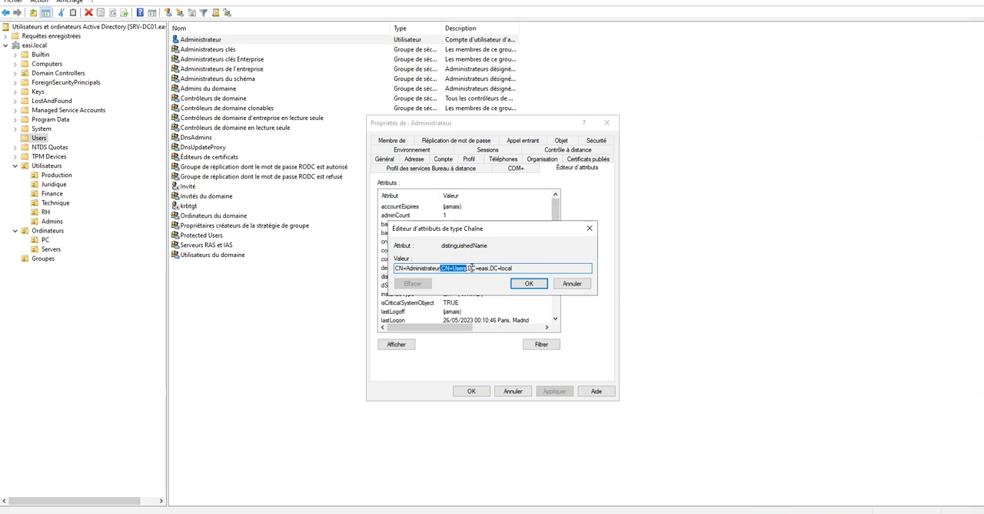
pyautogui.click(454, 267)
pyautogui.moveTo(466, 268); pyautogui.dragTo(514, 269)
pyautogui.click(519, 269)
pyautogui.click(589, 229)
pyautogui.click(605, 120)
pyautogui.click(51, 223)
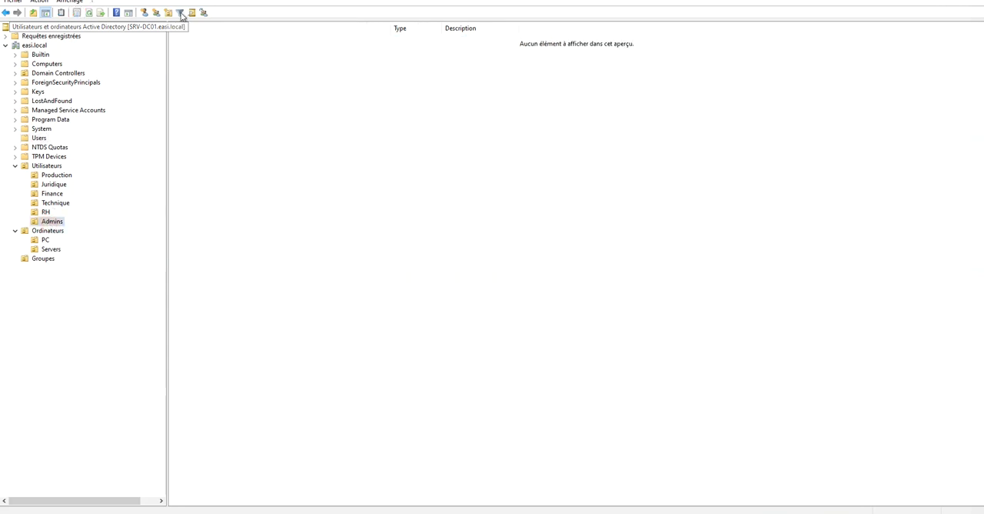
pyautogui.rightClick(187, 68)
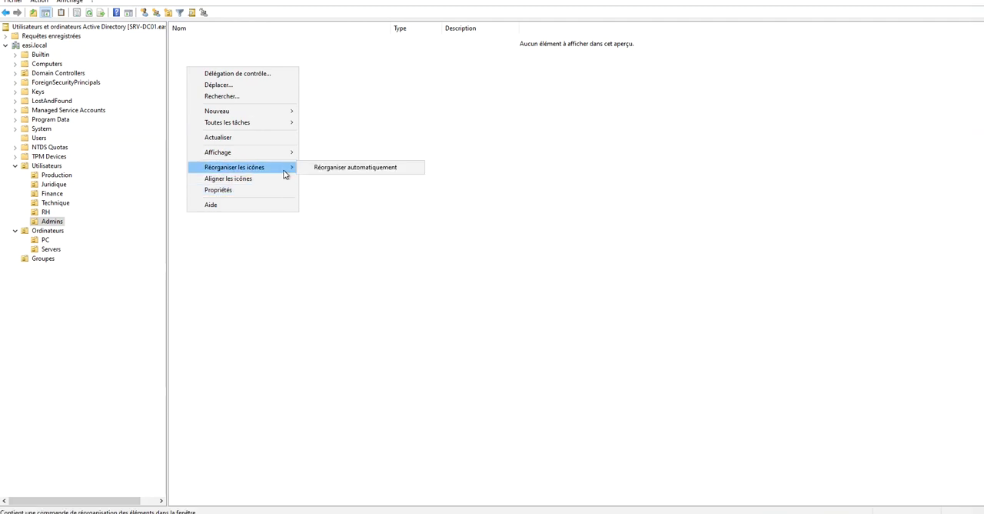
pyautogui.moveTo(284, 112)
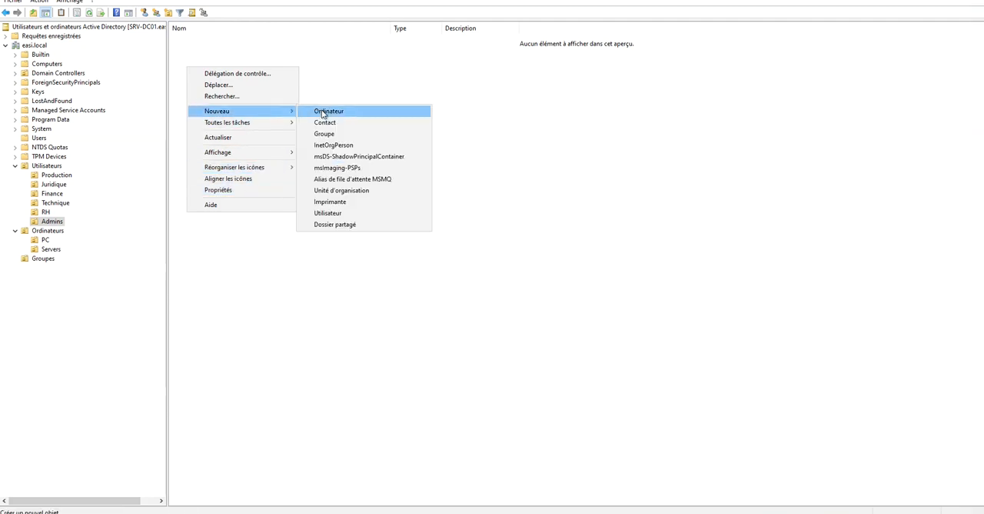
pyautogui.click(347, 213)
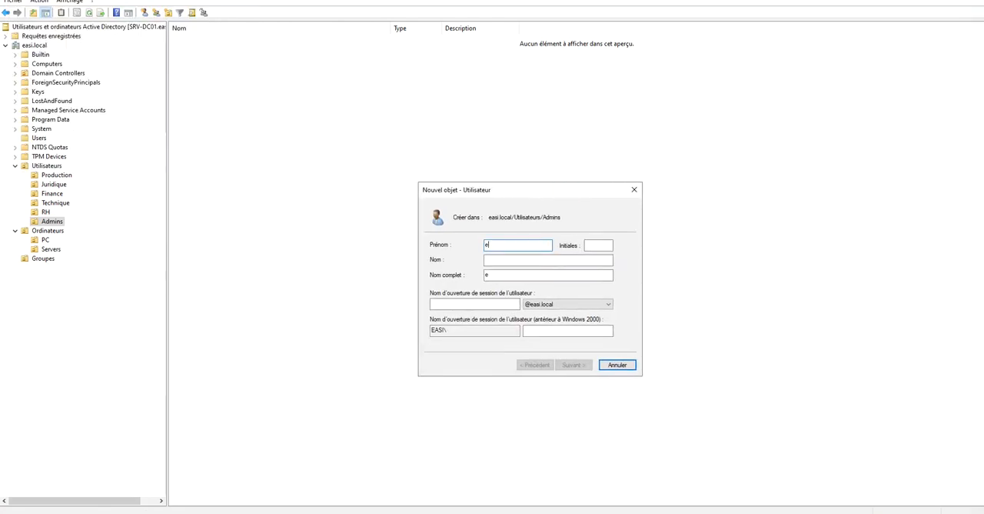
pyautogui.press('Tab')
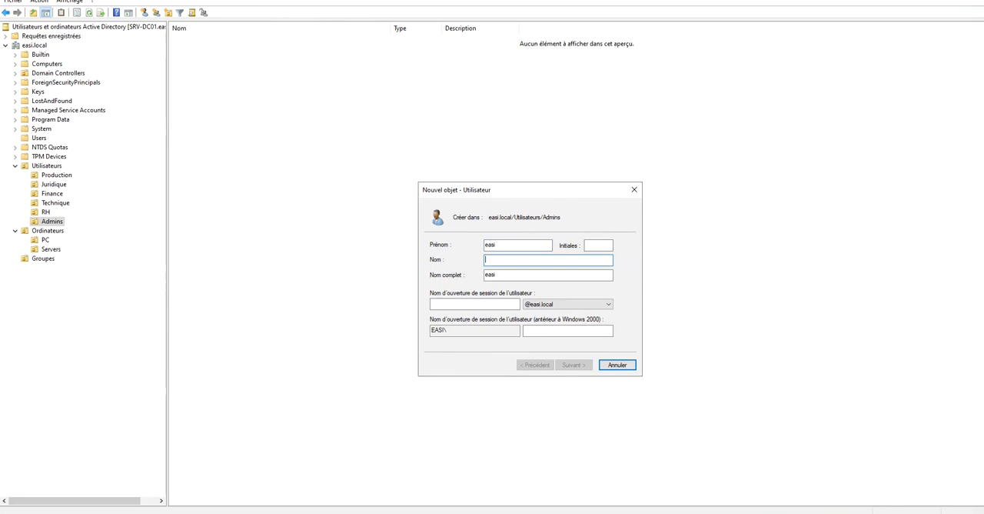
pyautogui.click(479, 305)
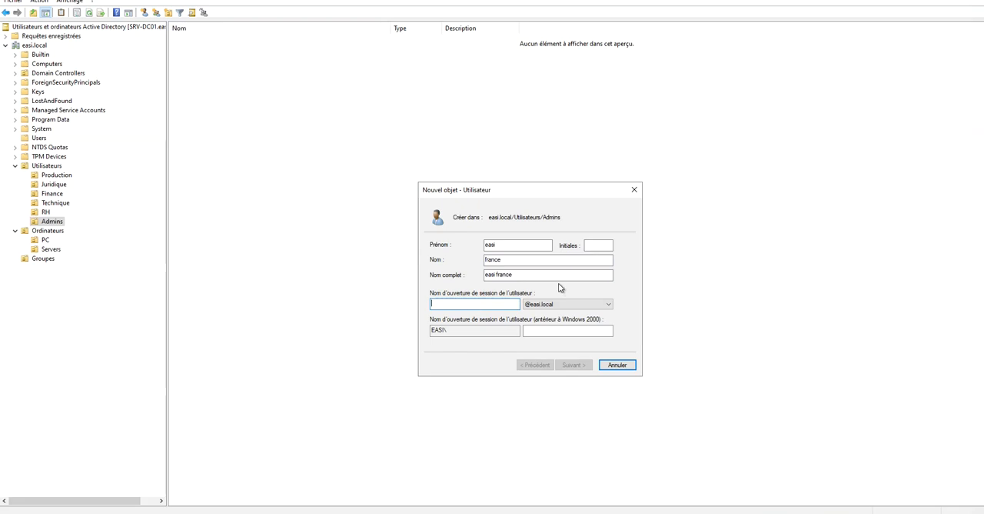
pyautogui.write('ef')
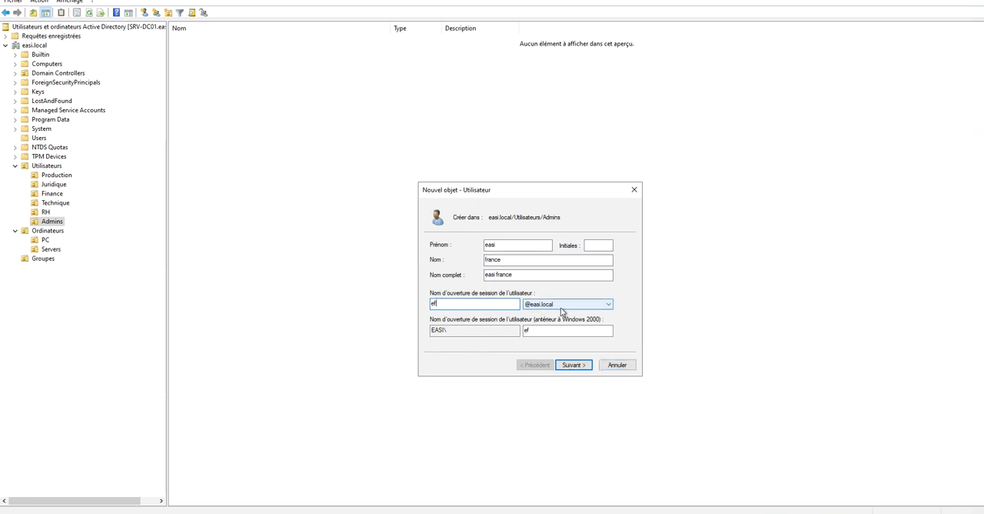
pyautogui.click(583, 369)
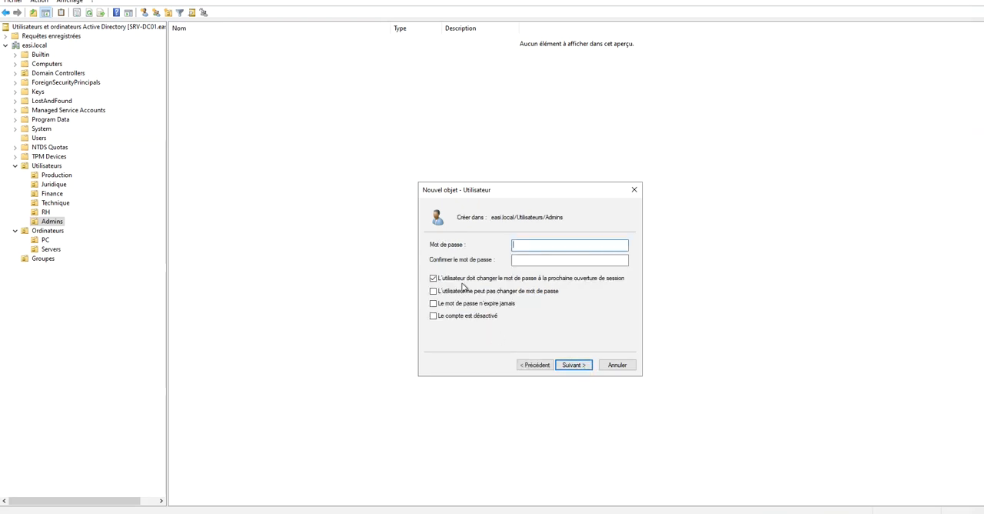
# Enter and confirm the account password, require no change at next logon, make the password never expire, and finish creating the user.
pyautogui.click(490, 280)
pyautogui.click(513, 261)
pyautogui.click(543, 250)
pyautogui.press('Tab')
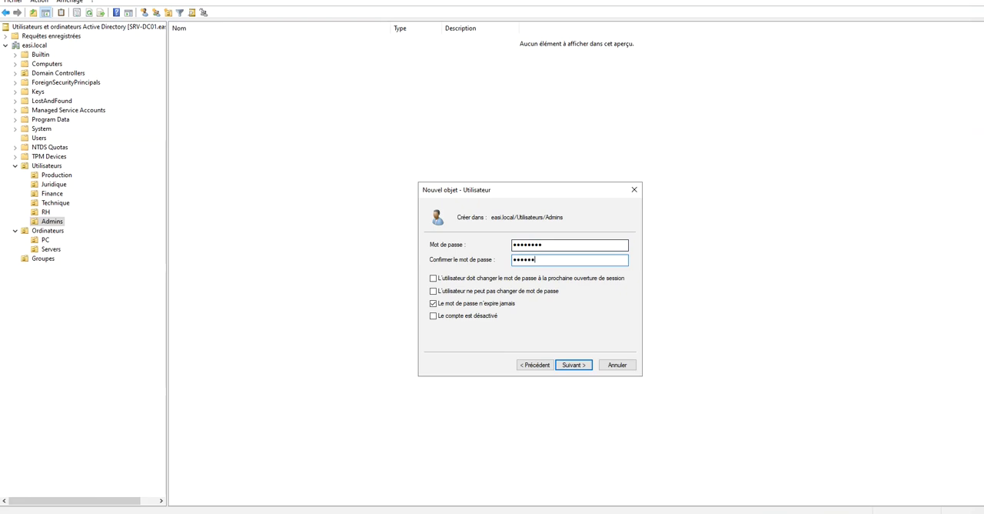
pyautogui.click(571, 366)
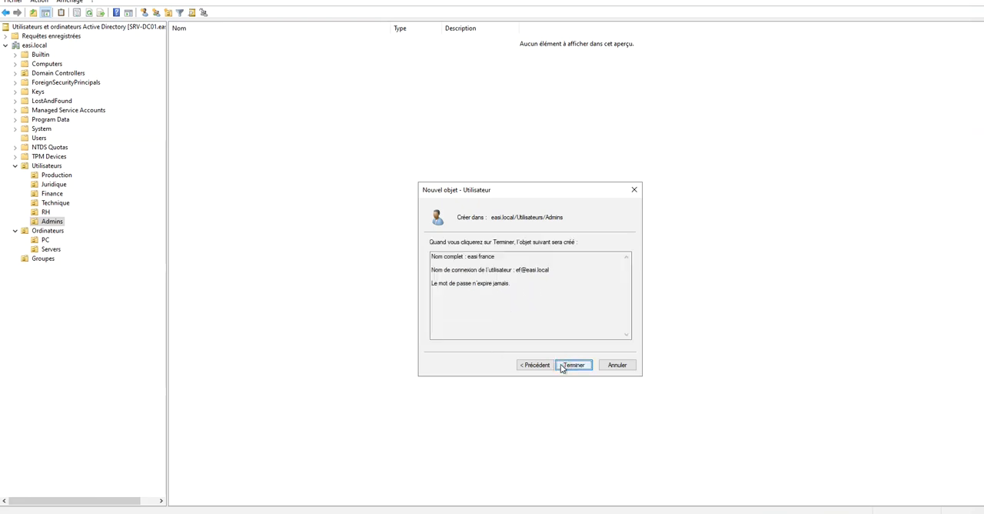
pyautogui.click(573, 369)
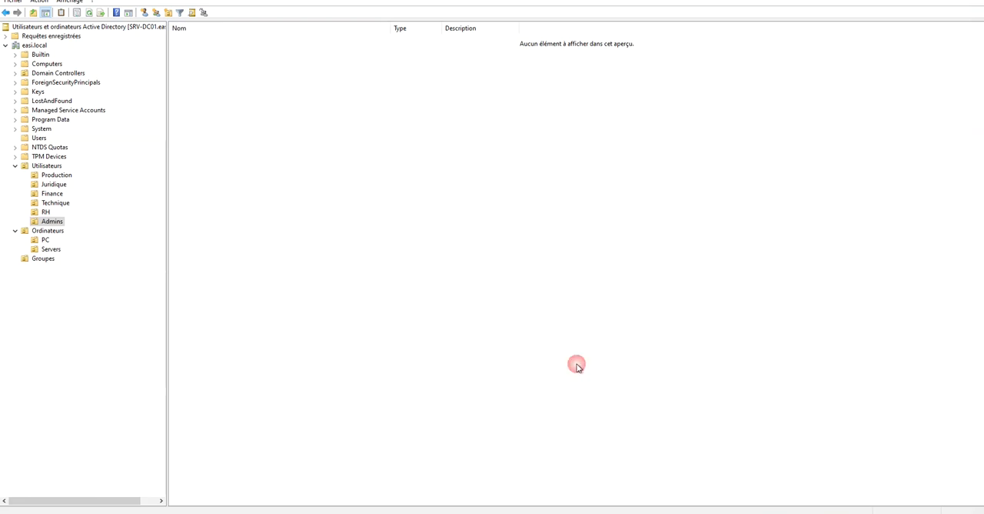
# Examine the CN, OU and DC components of the easi france account's distinguishedName attribute, leaving the account unchanged.
pyautogui.click(223, 86)
pyautogui.doubleClick(190, 40)
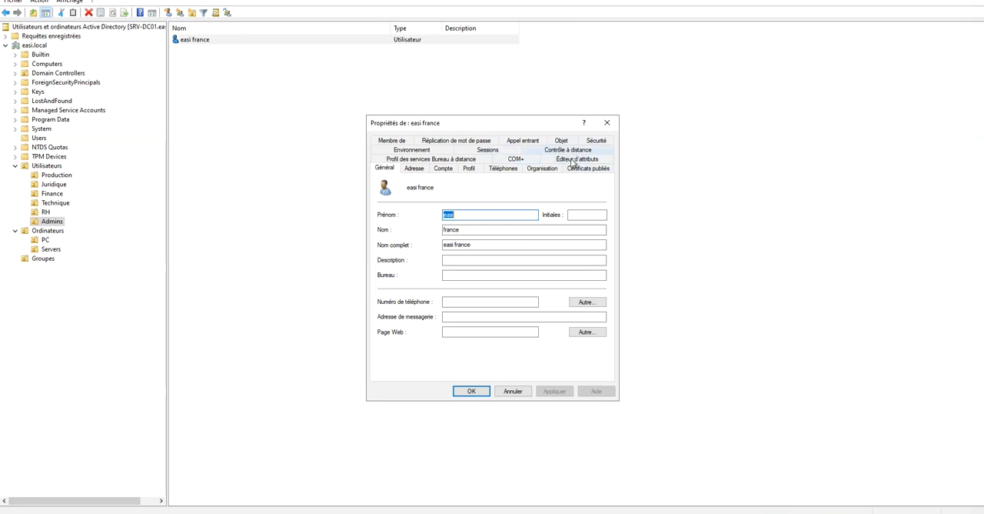
pyautogui.click(572, 162)
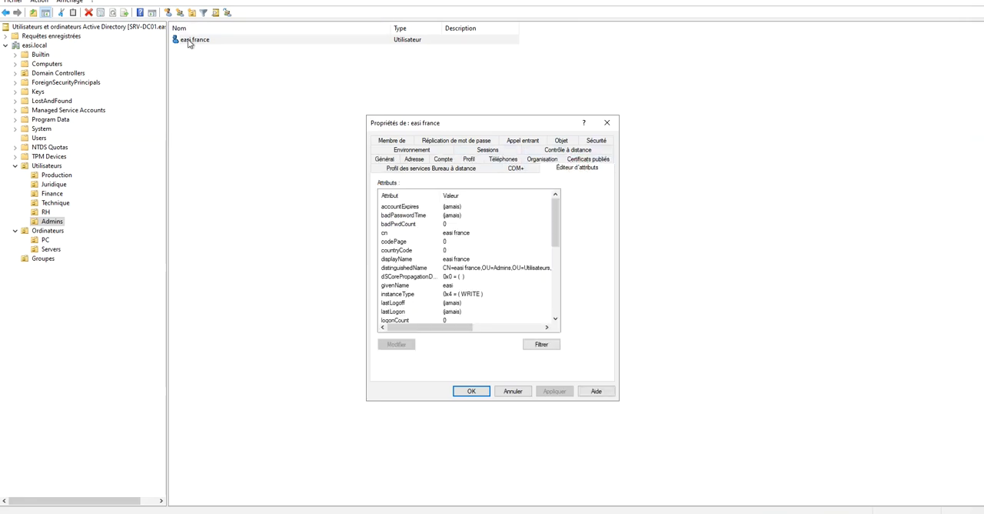
pyautogui.doubleClick(461, 268)
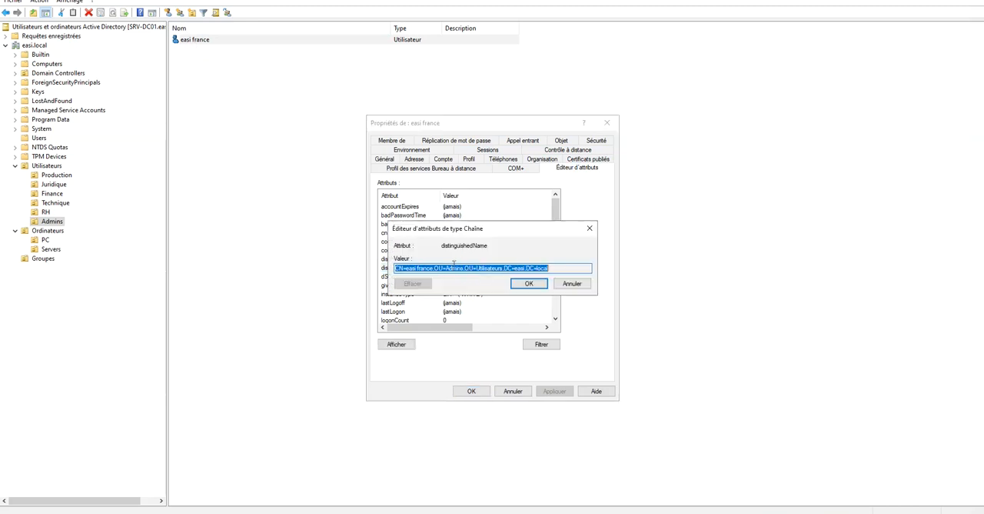
pyautogui.click(397, 269)
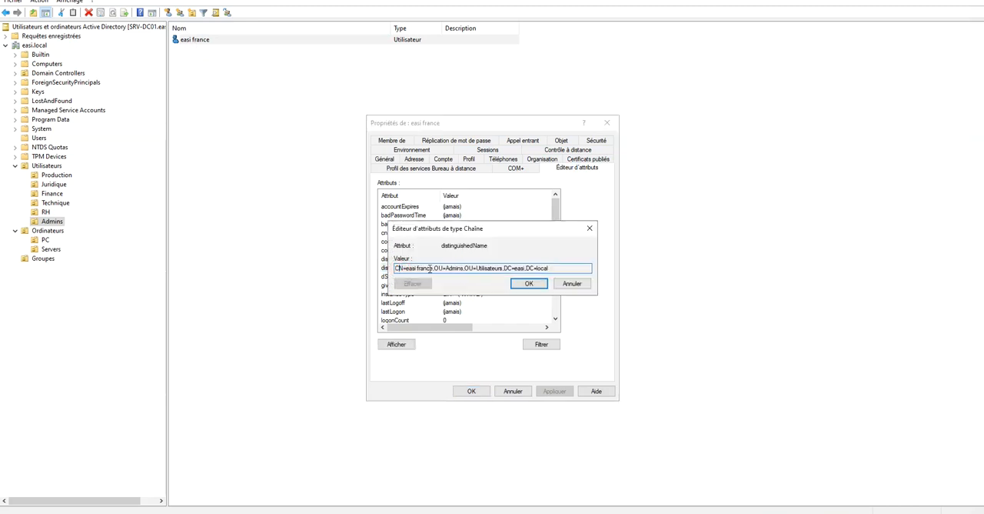
pyautogui.moveTo(434, 268)
pyautogui.mouseDown()
pyautogui.moveTo(393, 269)
pyautogui.moveTo(447, 268)
pyautogui.mouseUp()
pyautogui.moveTo(465, 269); pyautogui.dragTo(506, 269)
pyautogui.click(498, 268)
pyautogui.moveTo(529, 268); pyautogui.dragTo(559, 268)
pyautogui.click(530, 284)
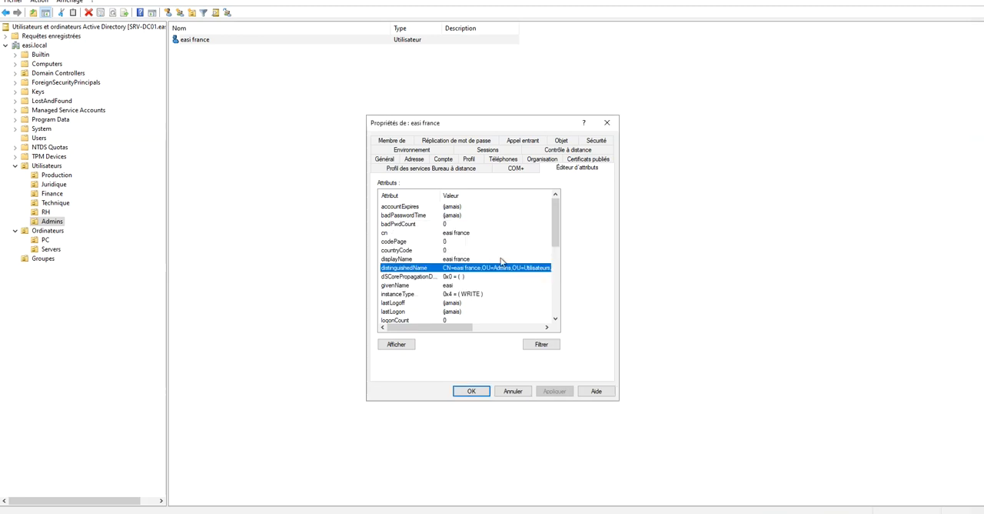
pyautogui.click(472, 391)
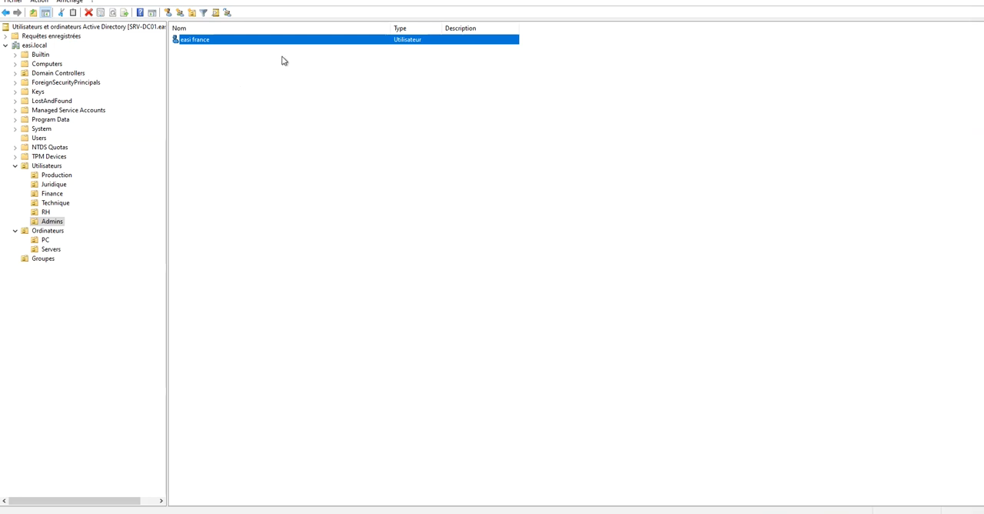
# Check which groups the easi france account belongs to in its properties, and close them without changes.
pyautogui.rightClick(204, 43)
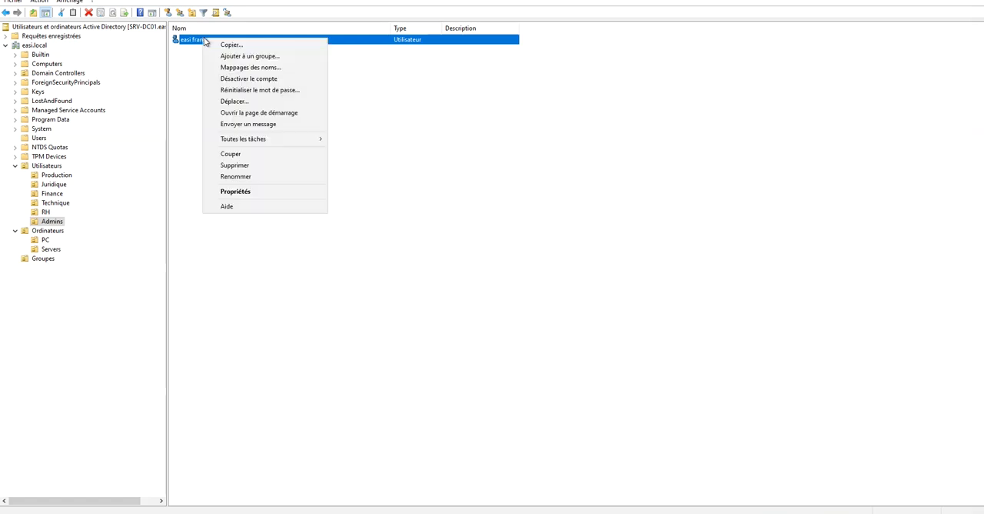
pyautogui.click(257, 191)
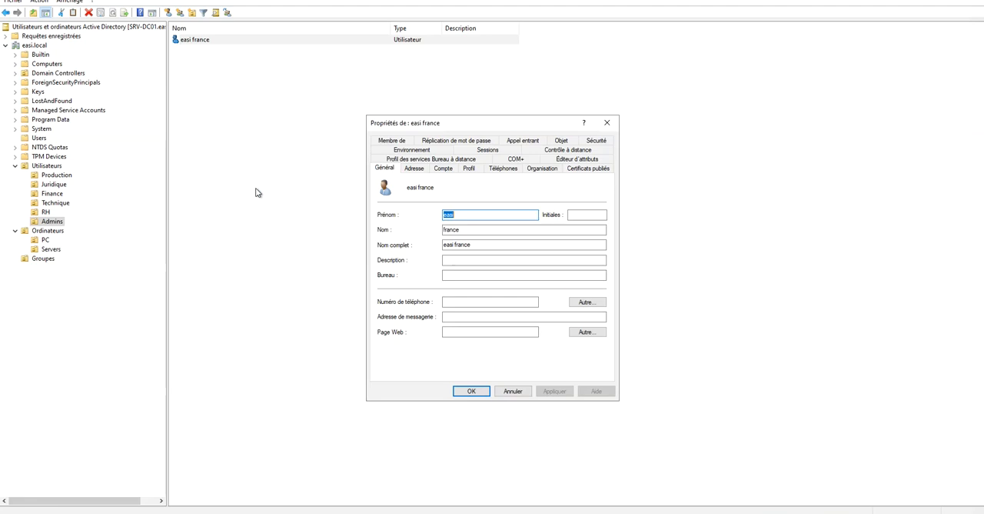
pyautogui.click(482, 213)
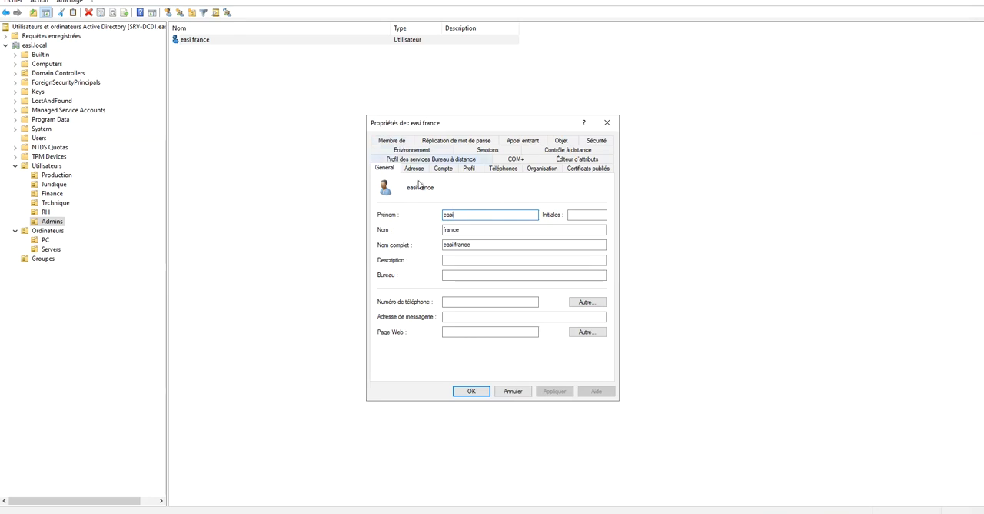
pyautogui.click(392, 141)
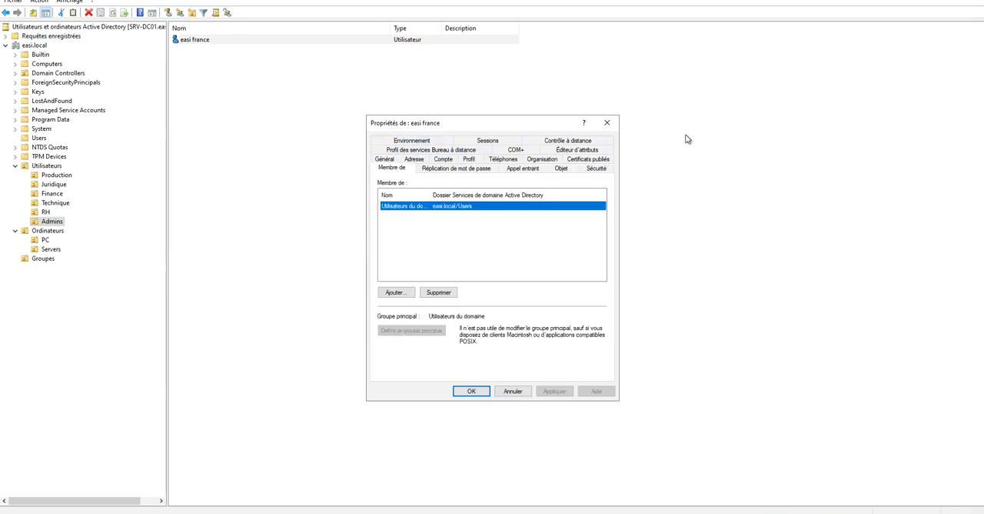
pyautogui.click(606, 122)
# Inspect the group memberships of the Administrateur account in the Users container, widening the name column to read the full names.
pyautogui.click(56, 176)
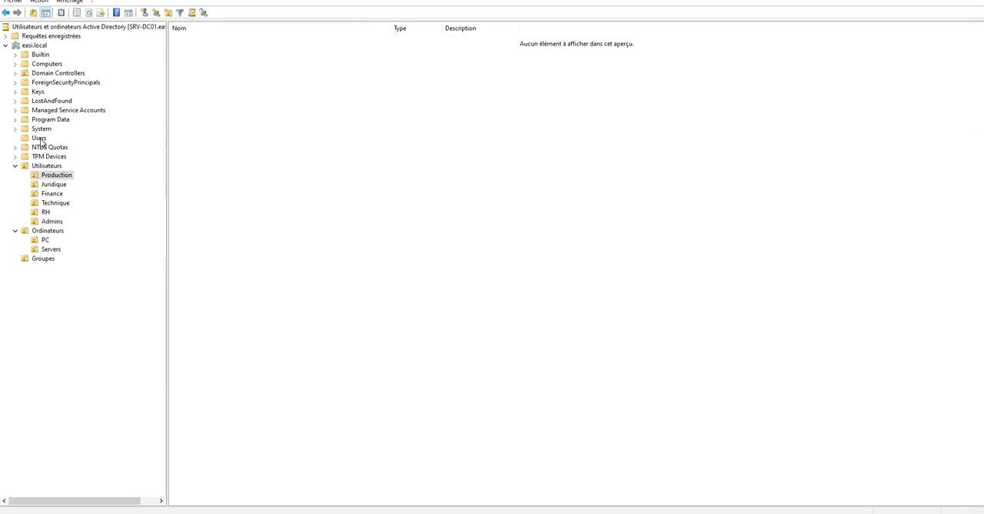
pyautogui.click(43, 138)
pyautogui.click(200, 39)
pyautogui.rightClick(199, 39)
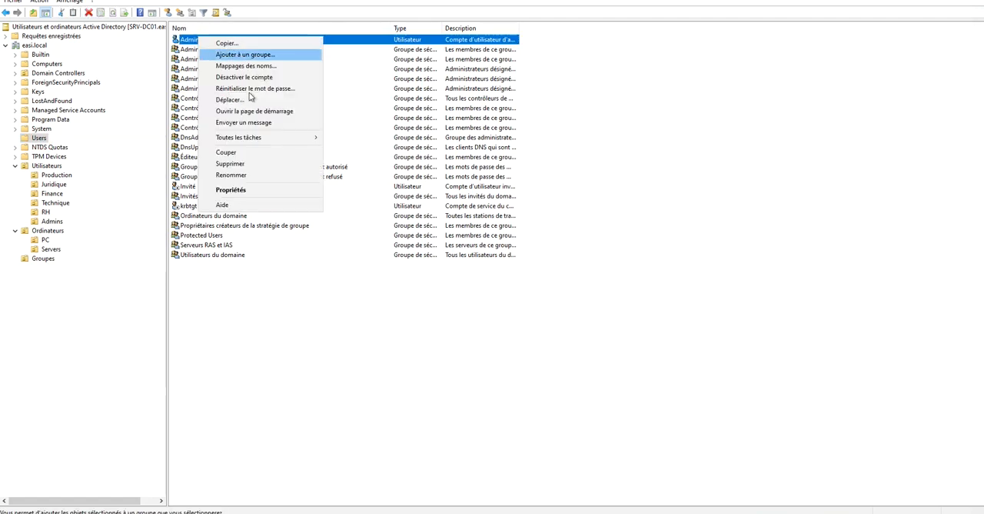
pyautogui.click(231, 190)
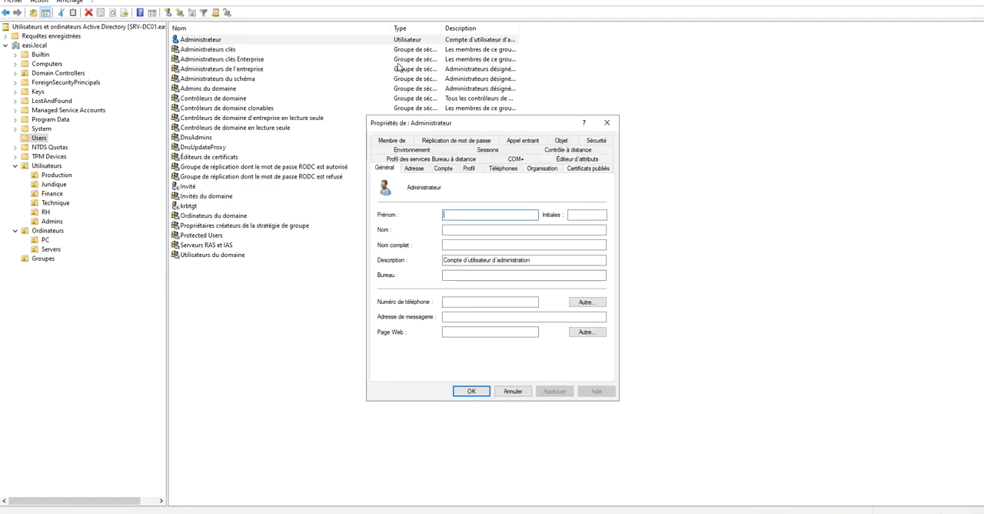
pyautogui.click(398, 134)
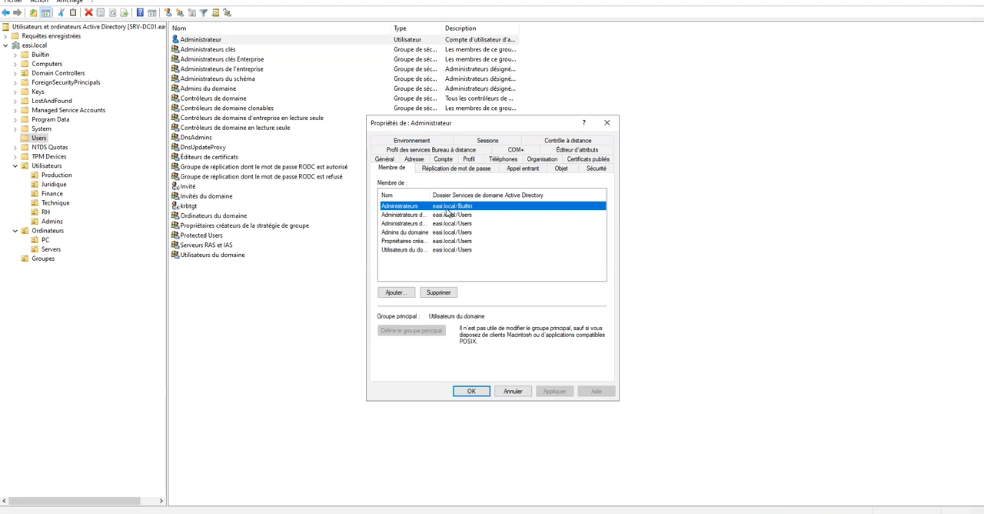
pyautogui.moveTo(429, 195); pyautogui.dragTo(498, 197)
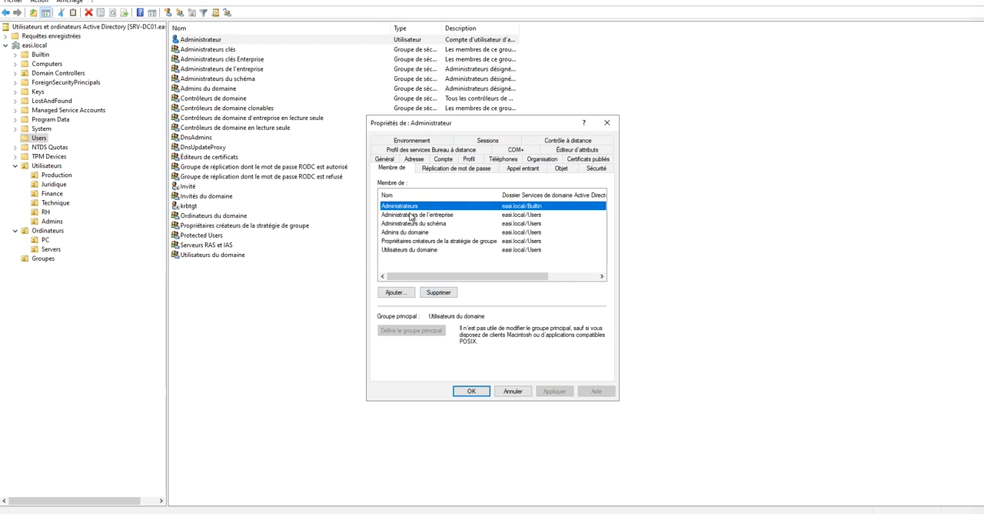
# Start adding a group to the Administrateur account and review the selectable object types and search locations, keeping both unchanged.
pyautogui.click(400, 293)
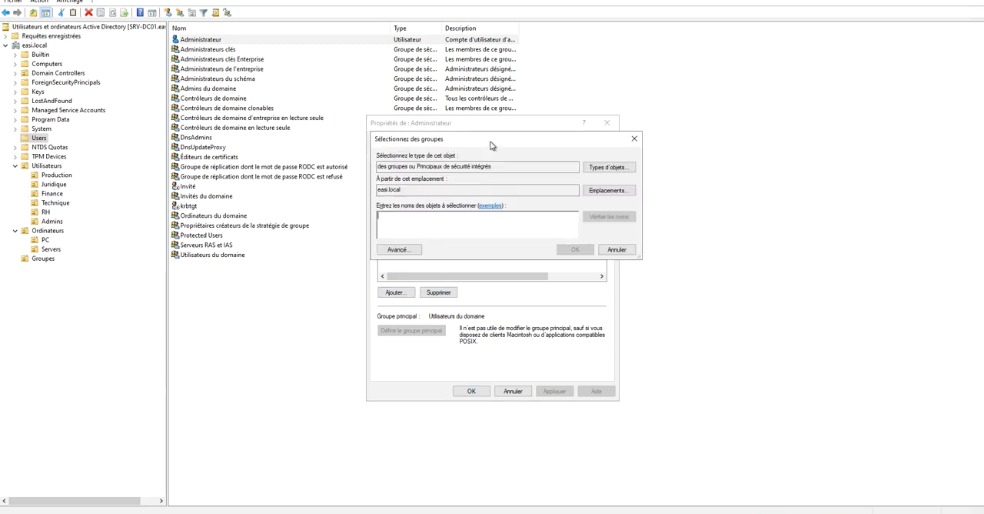
pyautogui.moveTo(490, 142); pyautogui.dragTo(574, 143)
pyautogui.moveTo(573, 177); pyautogui.dragTo(511, 161)
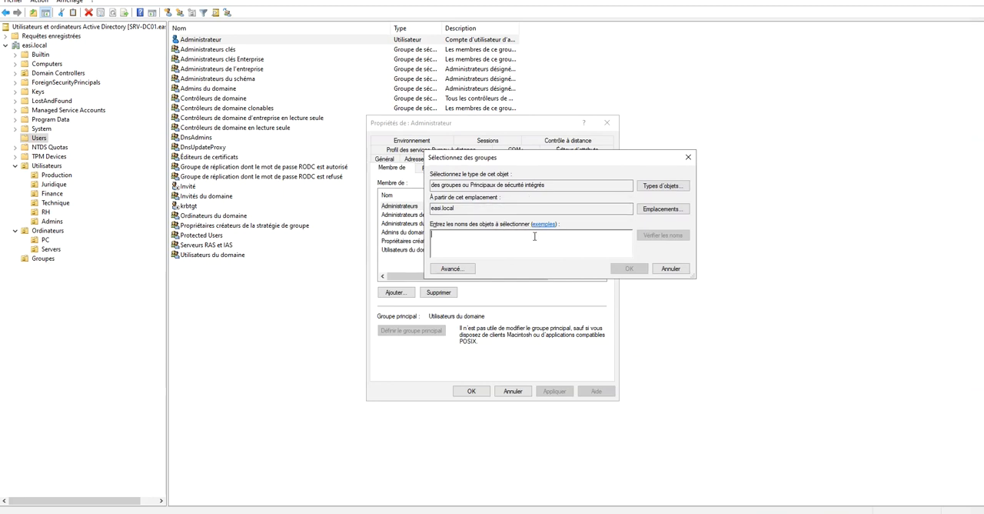
pyautogui.click(662, 186)
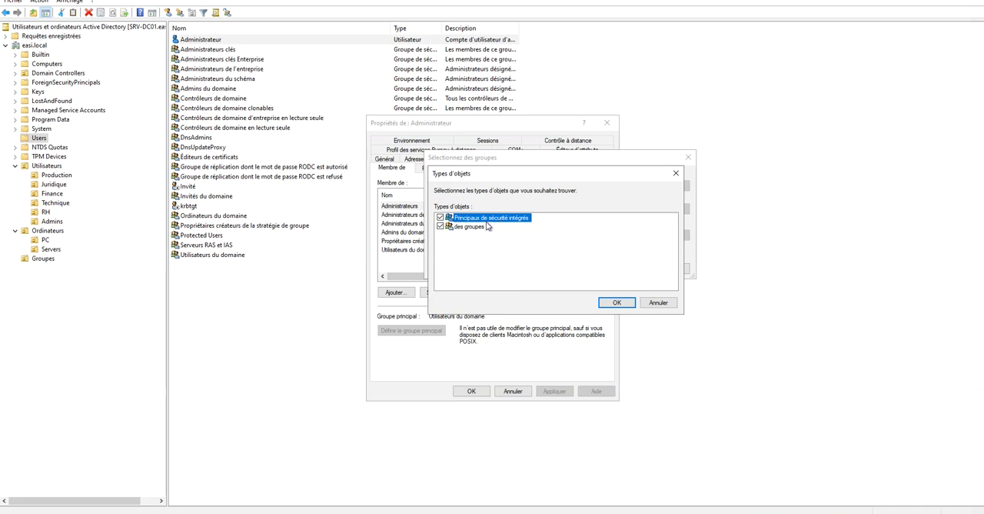
pyautogui.click(464, 228)
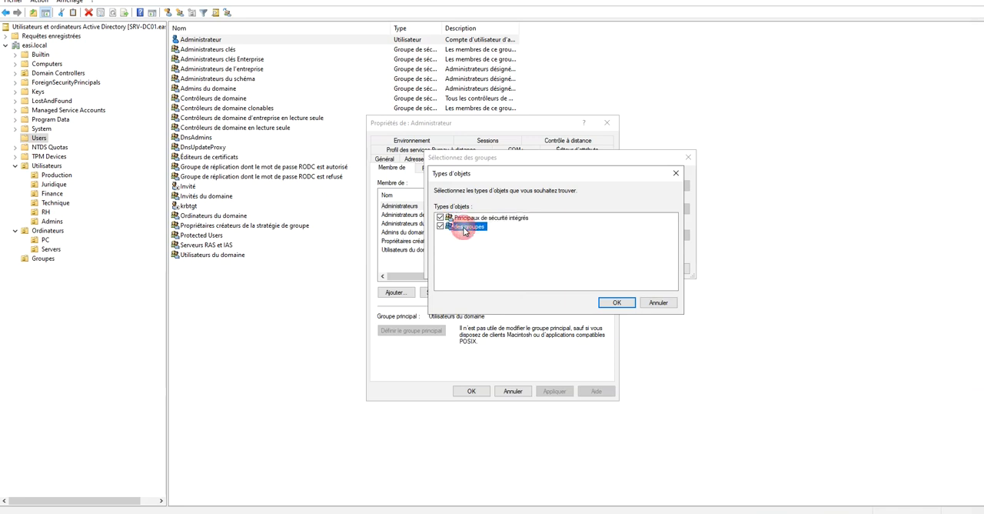
pyautogui.click(658, 302)
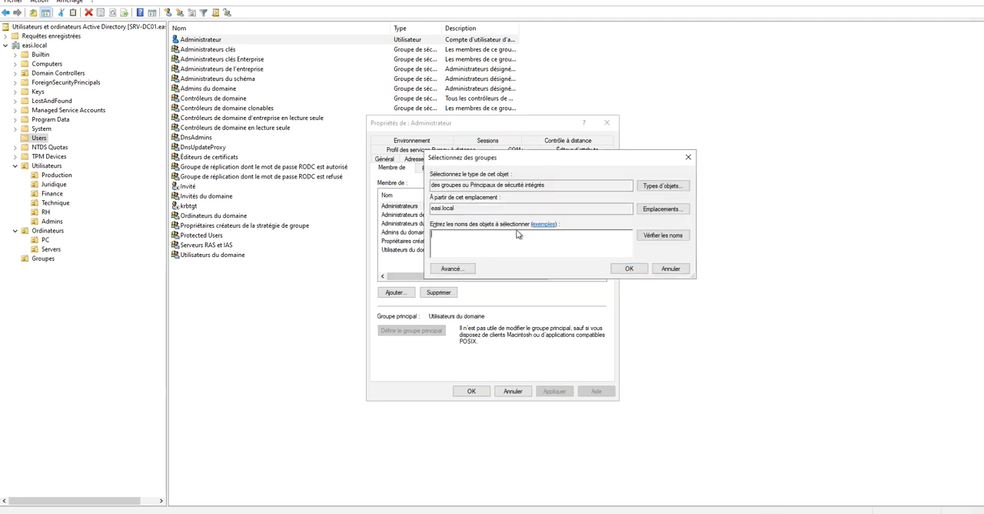
pyautogui.click(655, 210)
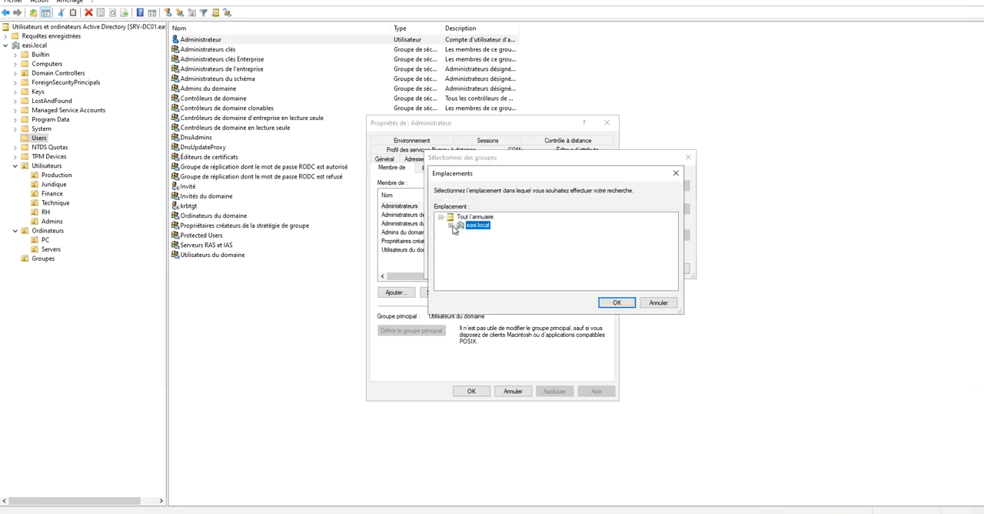
pyautogui.click(451, 226)
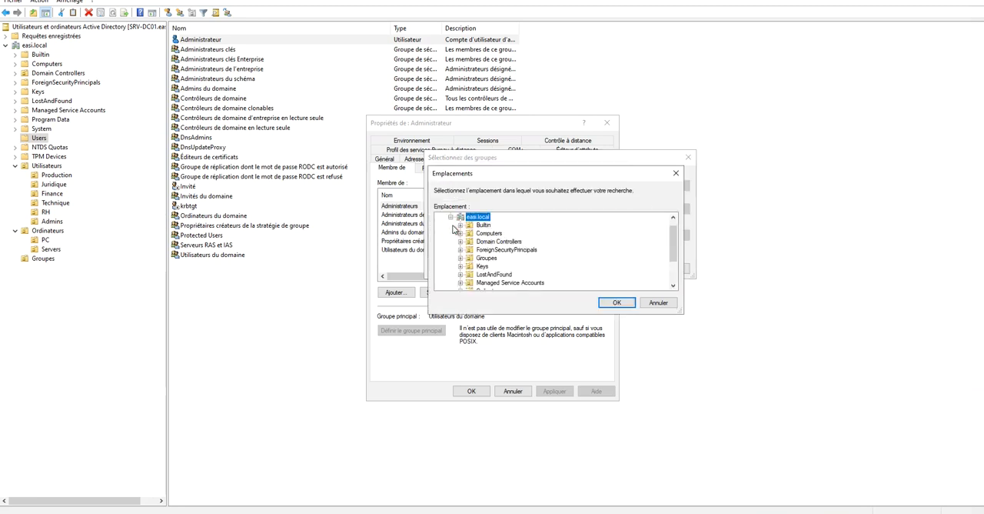
pyautogui.click(658, 302)
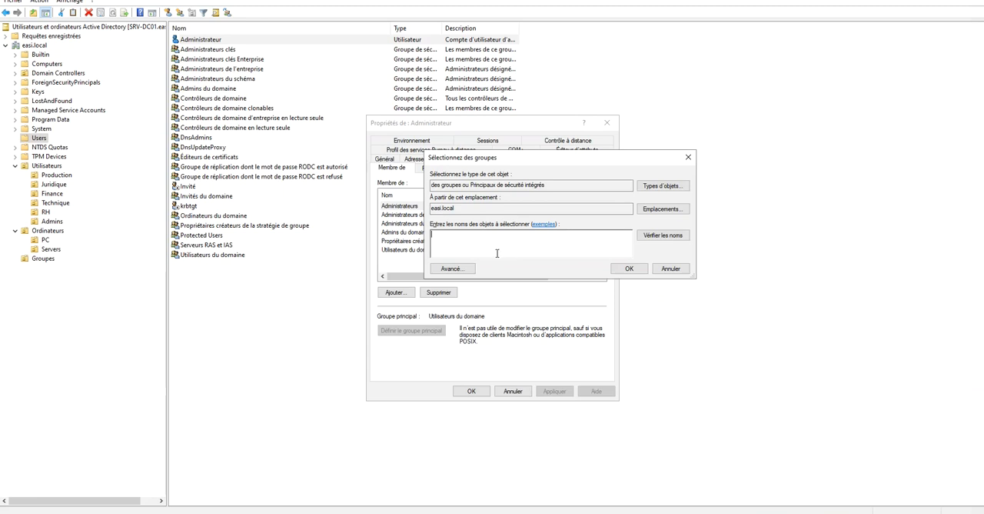
# Resolve the partial group name gr, choose Groupe d'accès d'autorisation Windows from the matches, and clear the entry.
pyautogui.click(658, 237)
pyautogui.moveTo(532, 228); pyautogui.dragTo(555, 229)
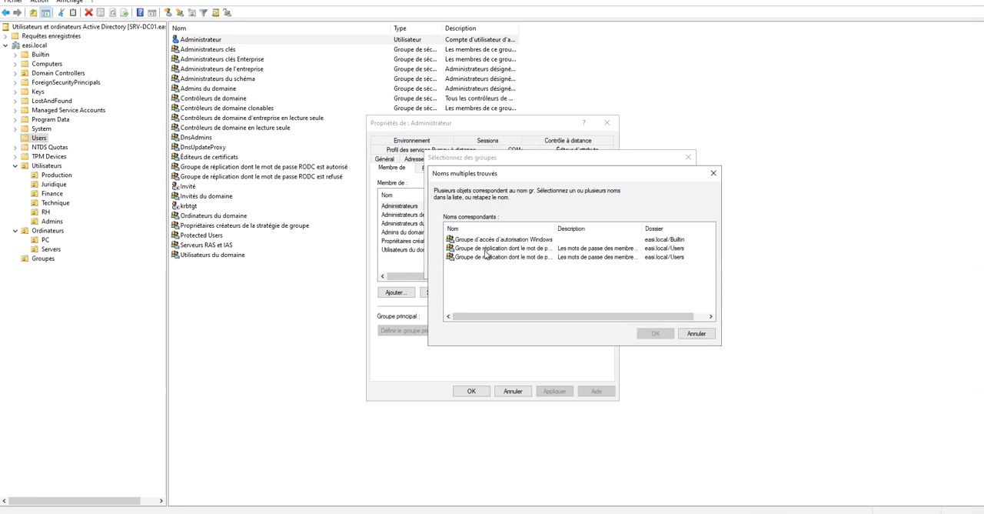
pyautogui.click(506, 240)
pyautogui.click(656, 333)
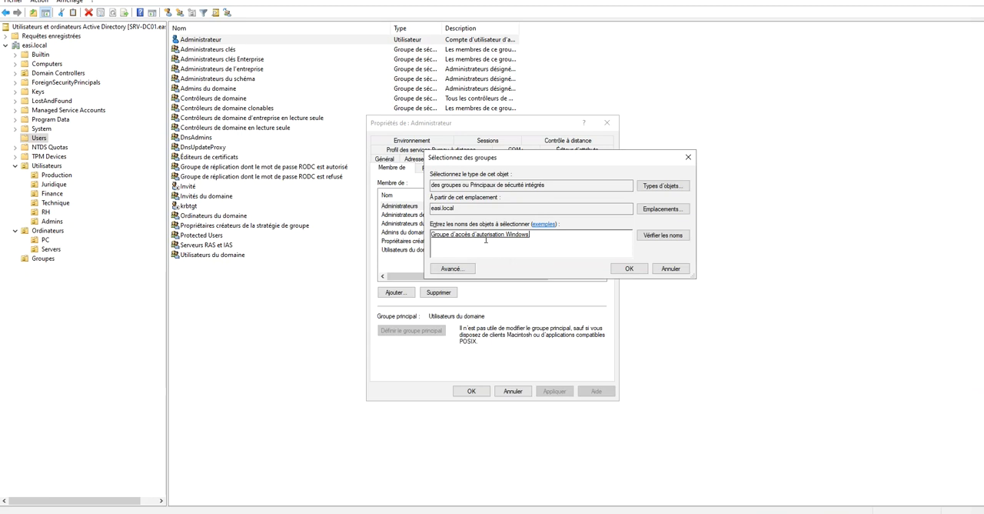
pyautogui.moveTo(549, 235); pyautogui.dragTo(457, 234)
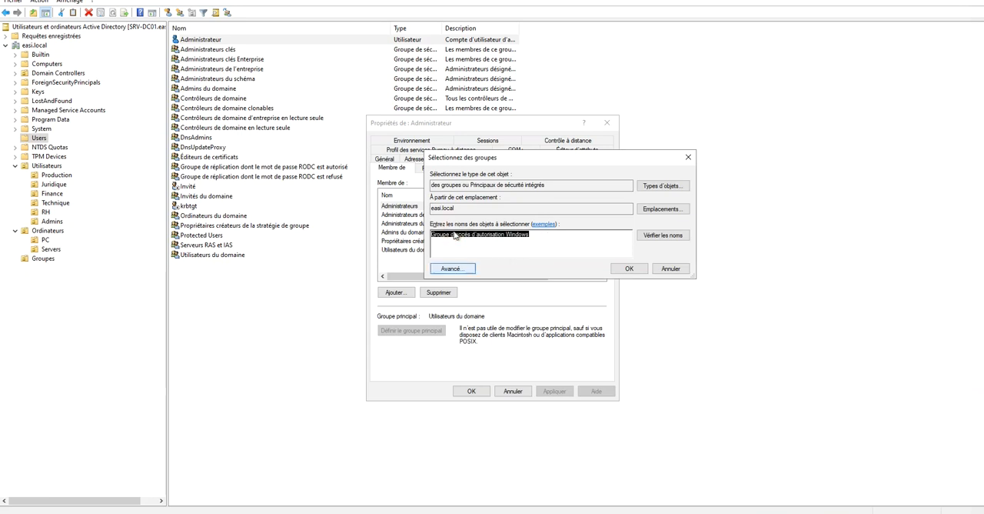
pyautogui.click(513, 247)
pyautogui.moveTo(537, 236); pyautogui.dragTo(432, 235)
# Review the advanced group search and its name-matching conditions, and leave the Administrateur account's properties without adding a group.
pyautogui.click(452, 268)
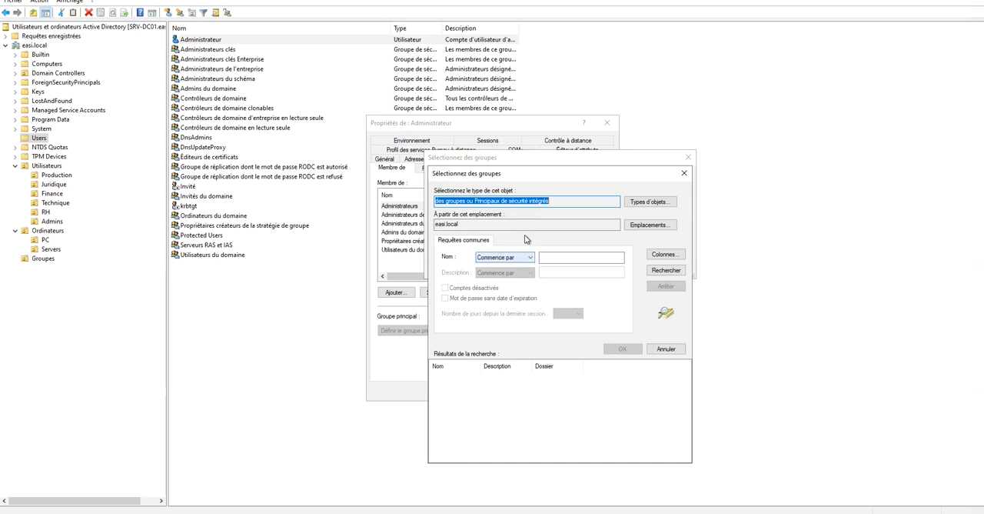
pyautogui.click(562, 201)
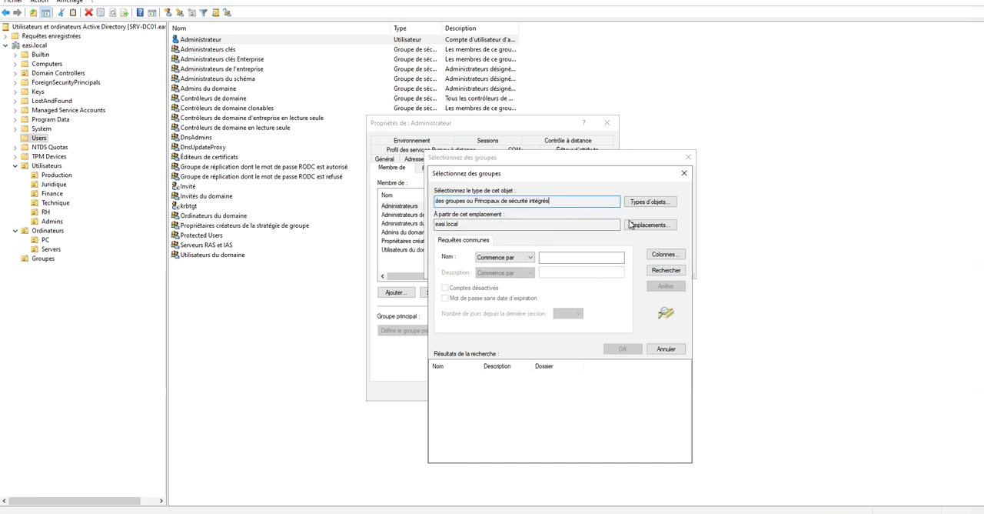
pyautogui.click(513, 257)
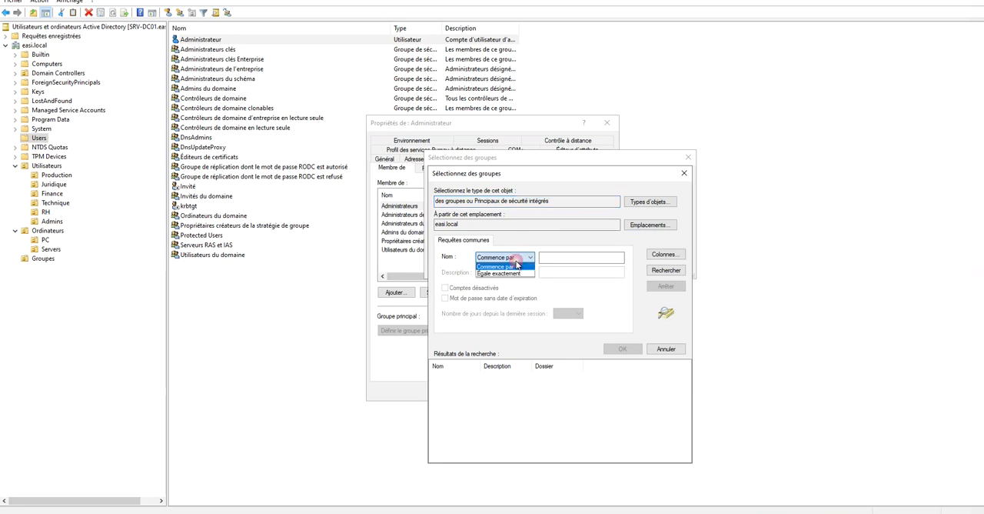
pyautogui.click(569, 286)
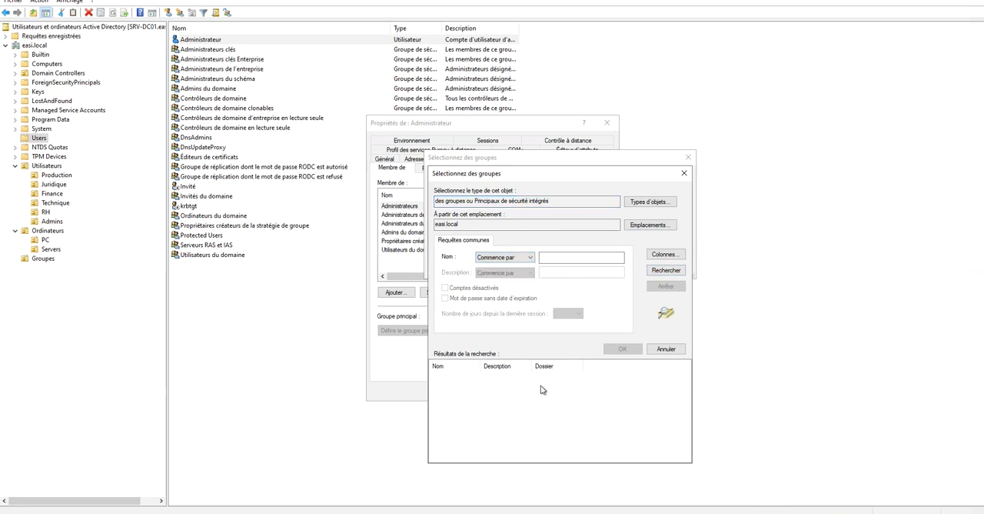
pyautogui.click(672, 350)
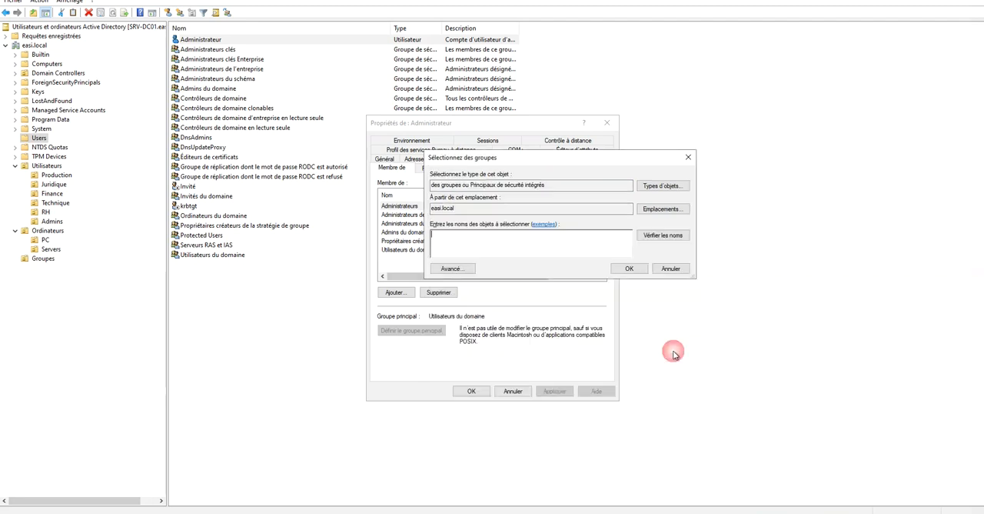
pyautogui.click(670, 268)
pyautogui.click(512, 391)
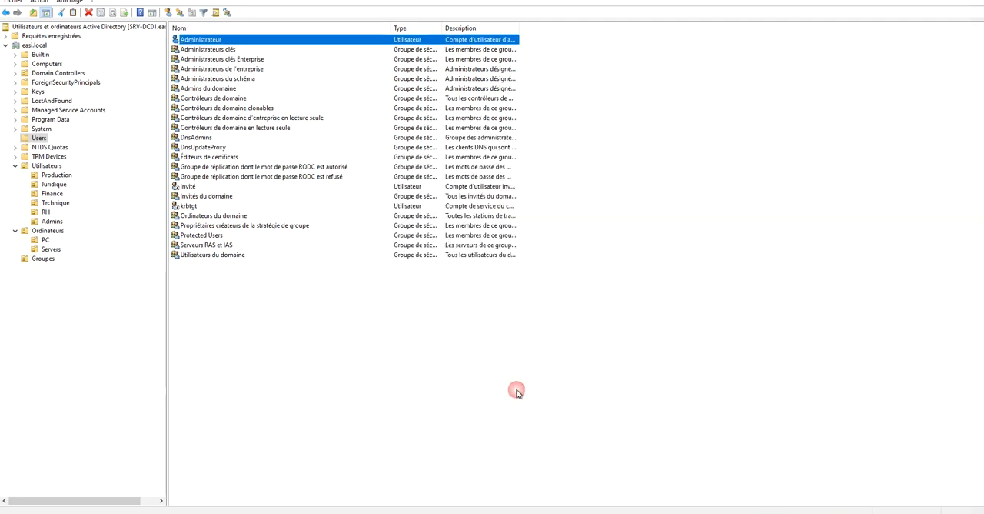
# Start adding a member to the Administrateurs clés group and review the selectable object types, keeping them unchanged.
pyautogui.click(214, 51)
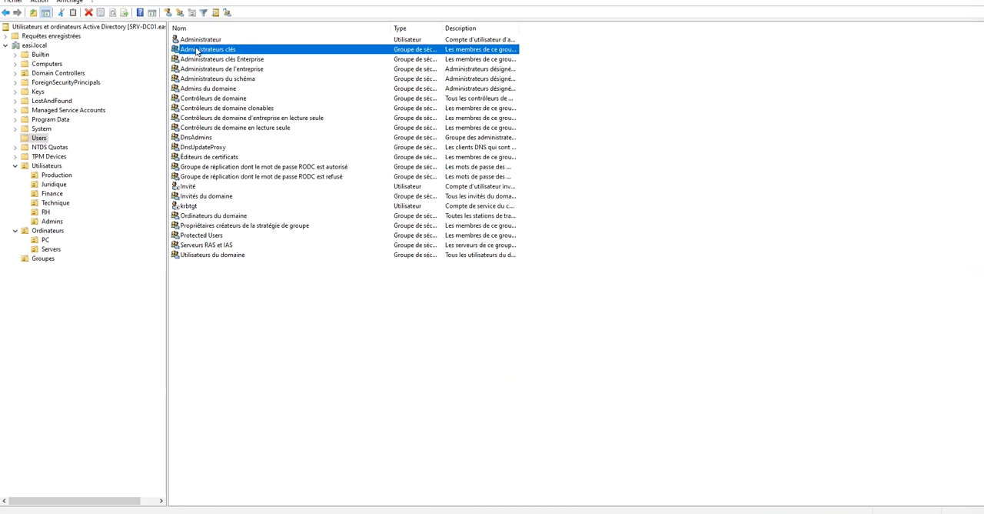
pyautogui.rightClick(189, 51)
pyautogui.click(123, 65)
pyautogui.click(411, 141)
pyautogui.click(394, 309)
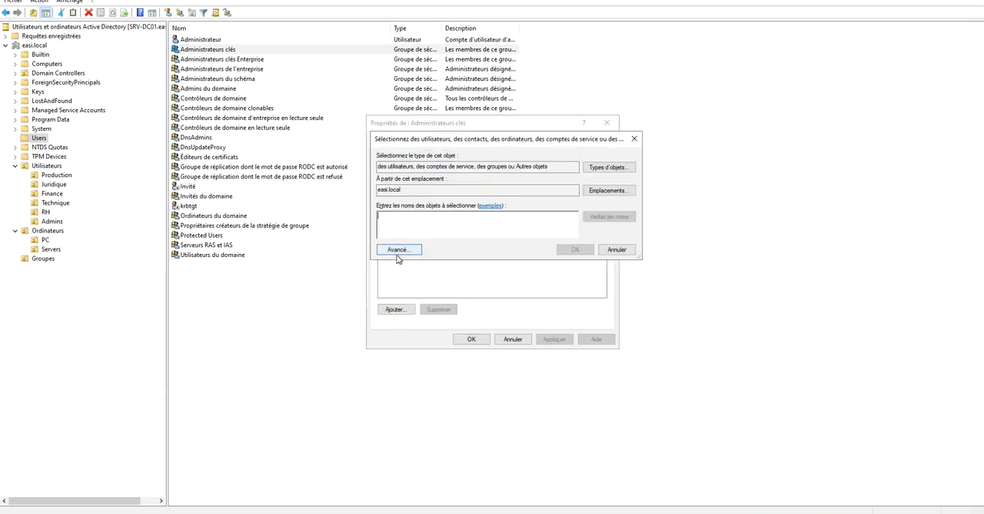
pyautogui.click(615, 166)
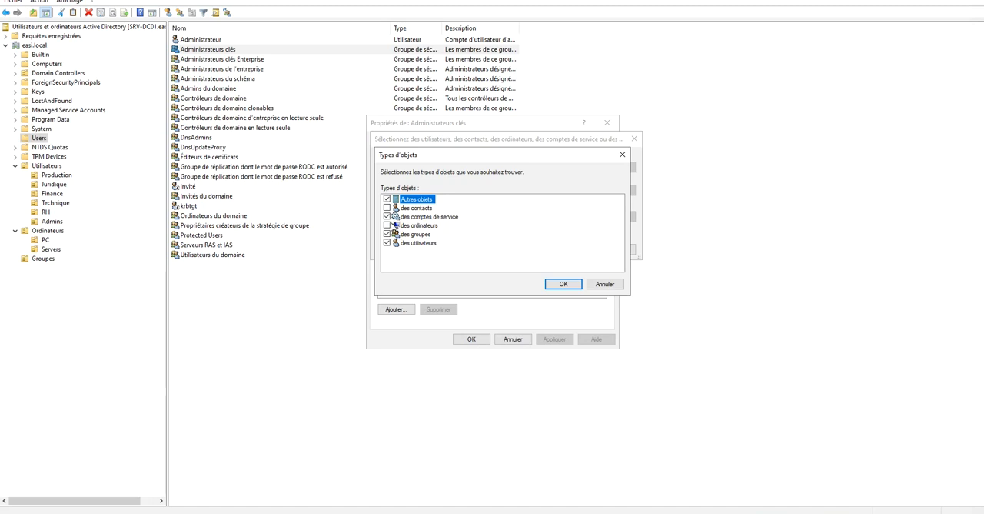
pyautogui.click(613, 286)
# Try to resolve the partial member name SRV with the default object types.
pyautogui.write('SRV')
pyautogui.click(606, 218)
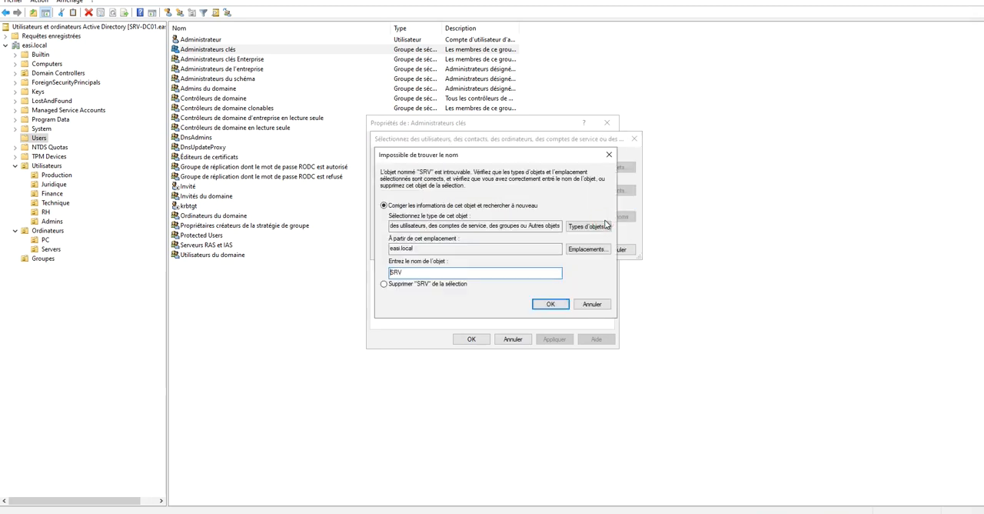
pyautogui.click(609, 155)
# Include computers and contacts in the object types for the member search.
pyautogui.click(614, 168)
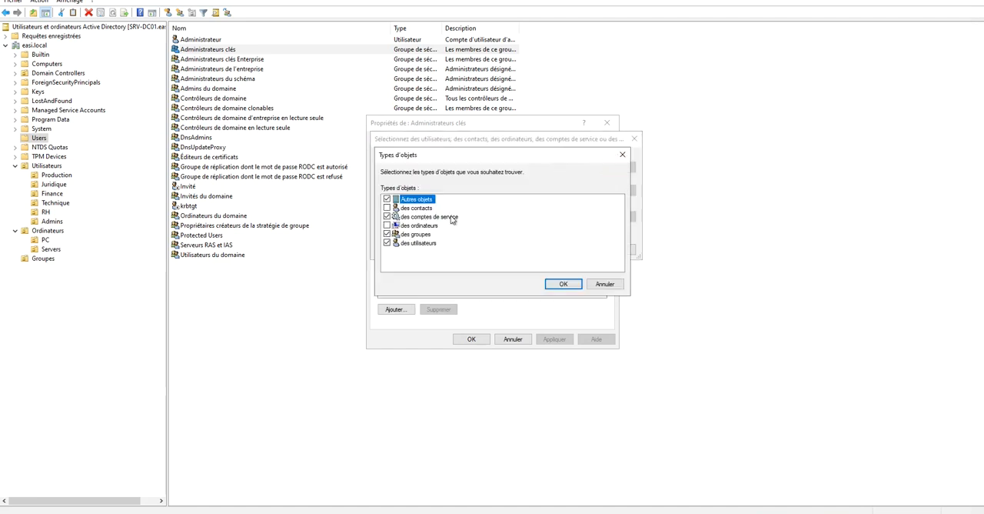
pyautogui.click(387, 225)
pyautogui.click(387, 208)
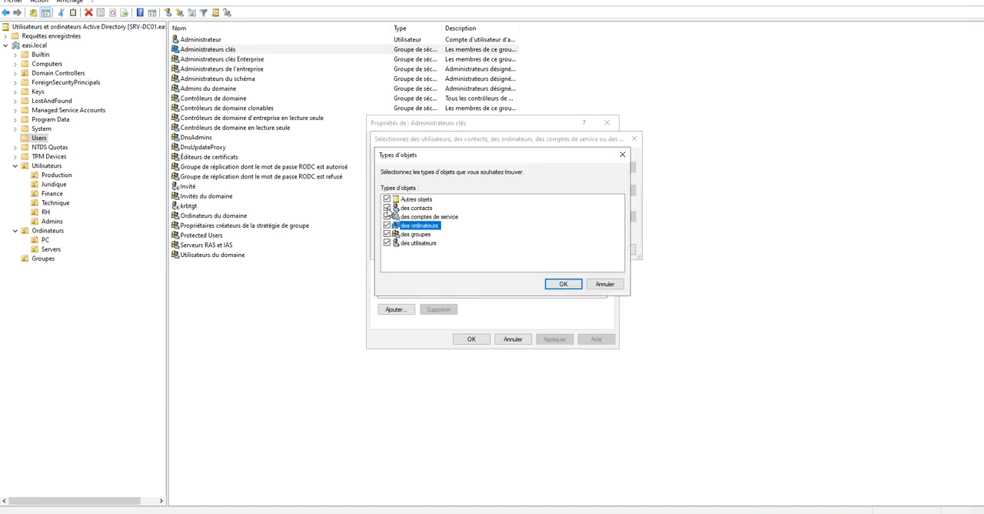
pyautogui.click(564, 284)
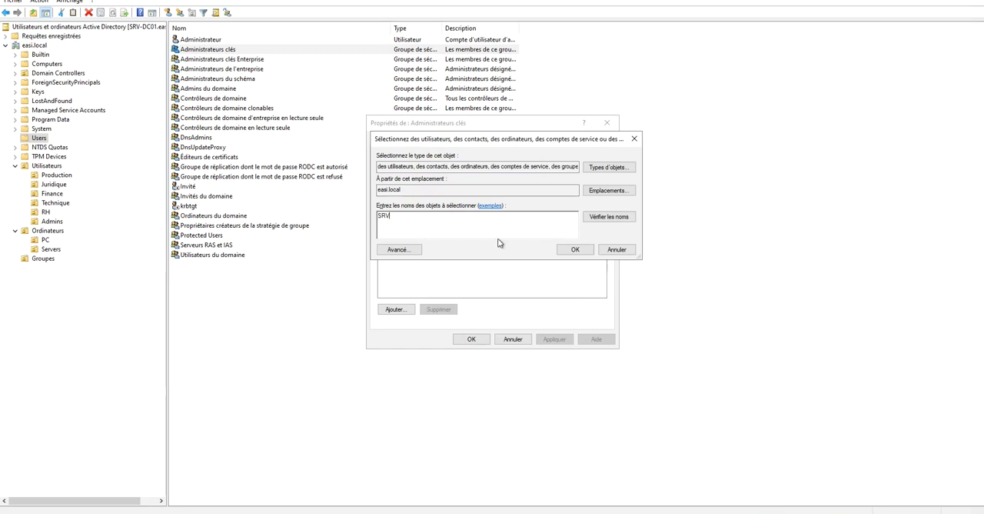
# Resolve the partial name SRV again and choose SRV-DC01 from the matches.
pyautogui.click(612, 220)
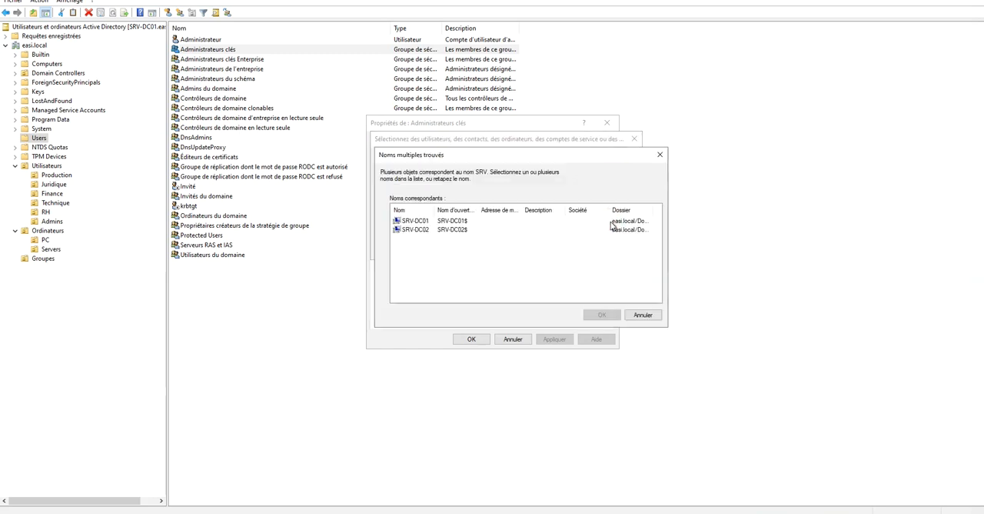
pyautogui.click(415, 221)
pyautogui.click(605, 315)
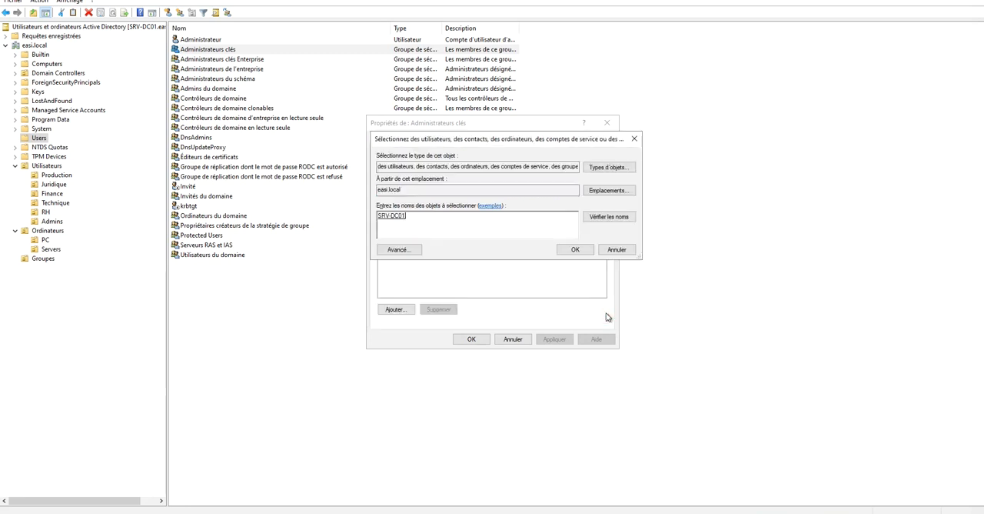
# Review the advanced member search, and leave the Administrateurs clés properties without adding a member.
pyautogui.moveTo(417, 217); pyautogui.dragTo(379, 215)
pyautogui.click(399, 249)
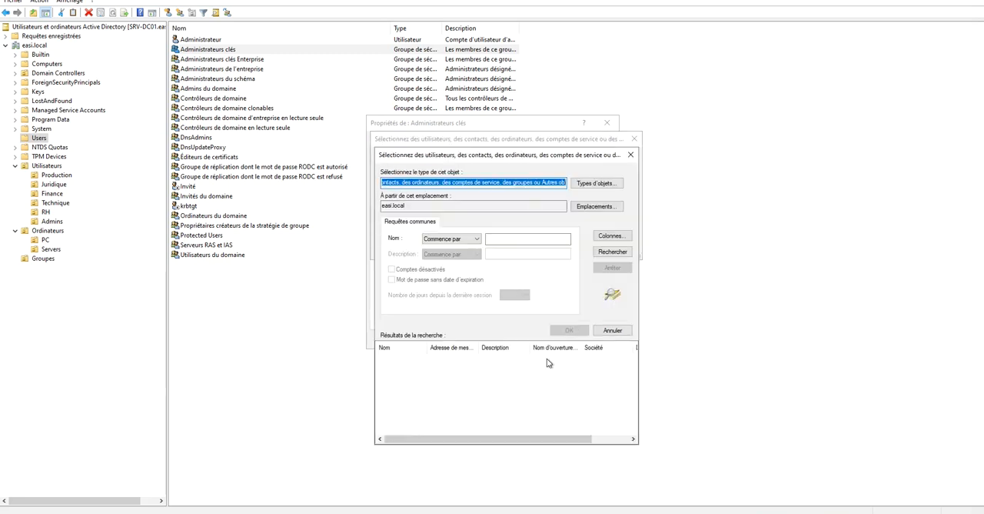
pyautogui.click(630, 155)
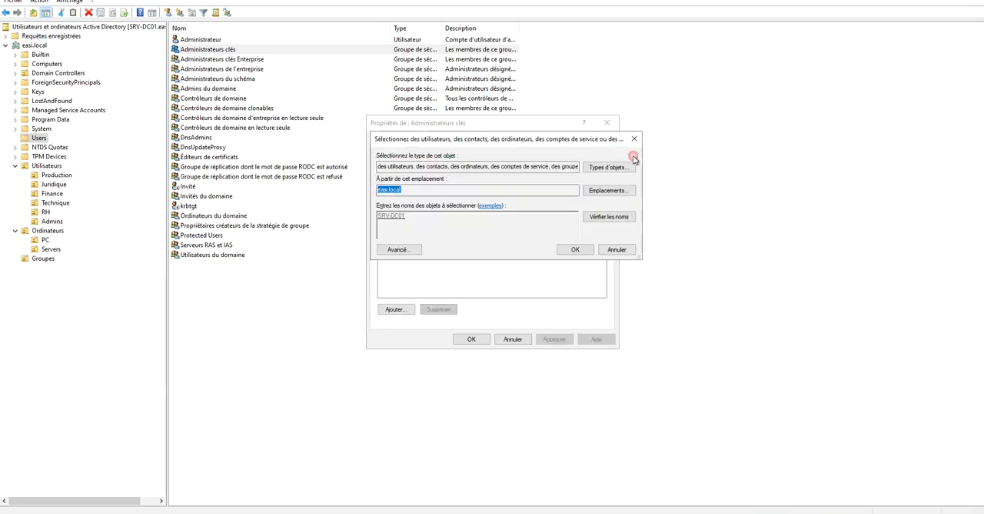
pyautogui.click(624, 253)
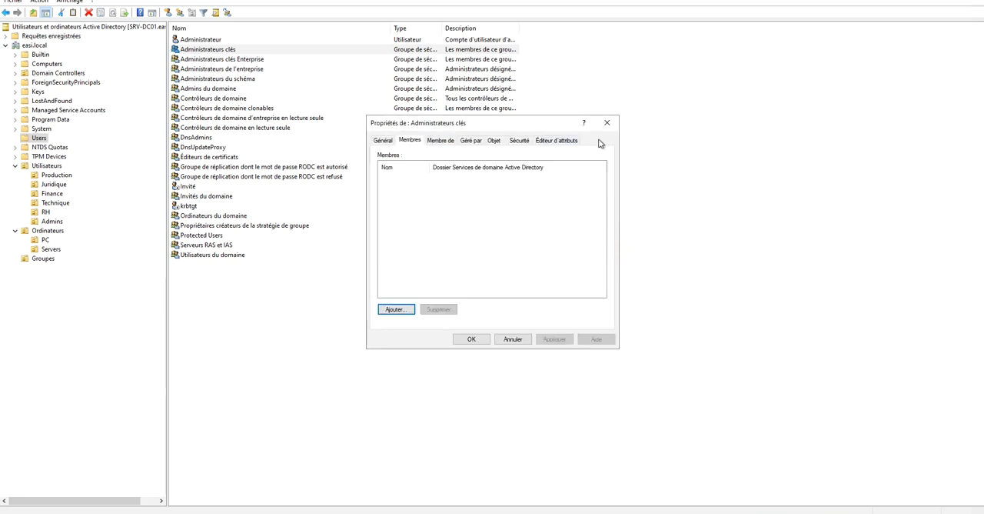
pyautogui.click(607, 123)
pyautogui.click(607, 123)
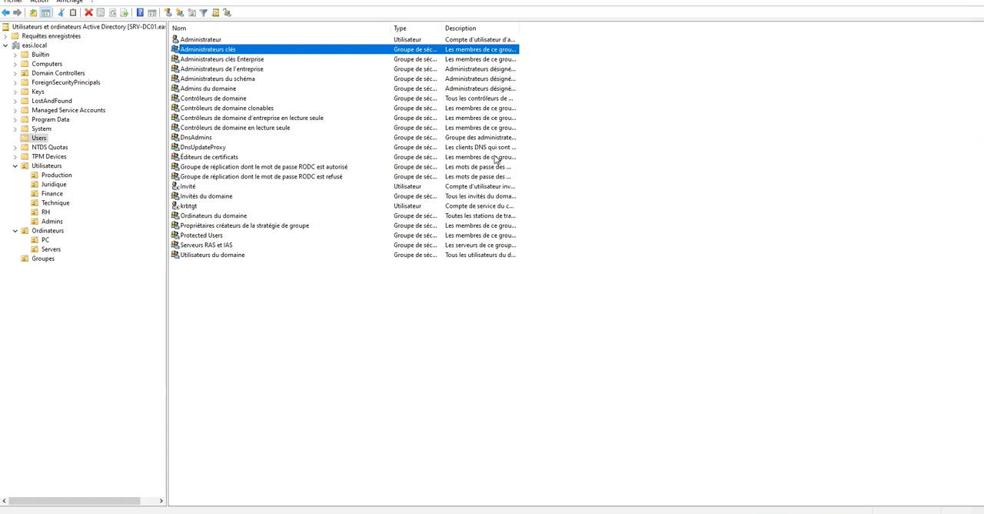
# Create a folder named Utilisateurs under Requêtes enregistrées.
pyautogui.click(38, 36)
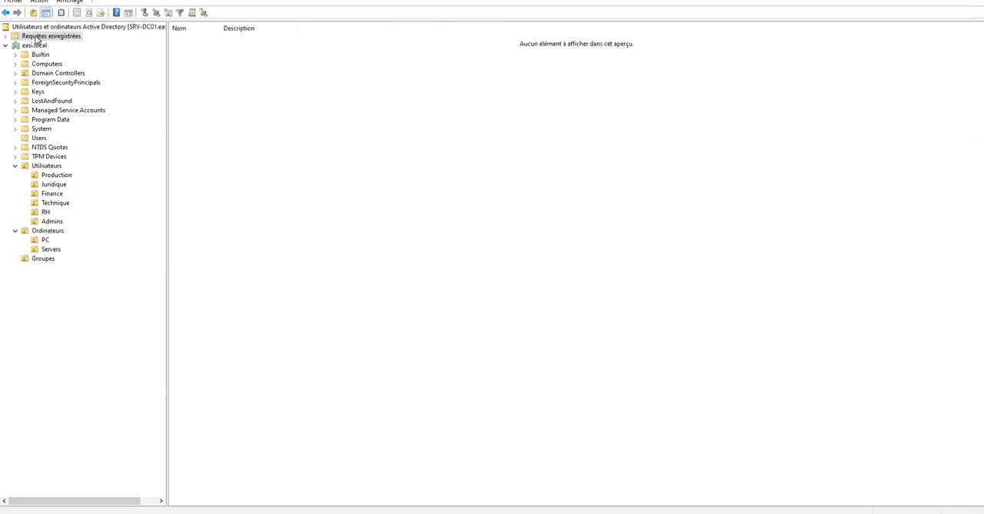
pyautogui.click(6, 37)
pyautogui.click(50, 37)
pyautogui.rightClick(43, 41)
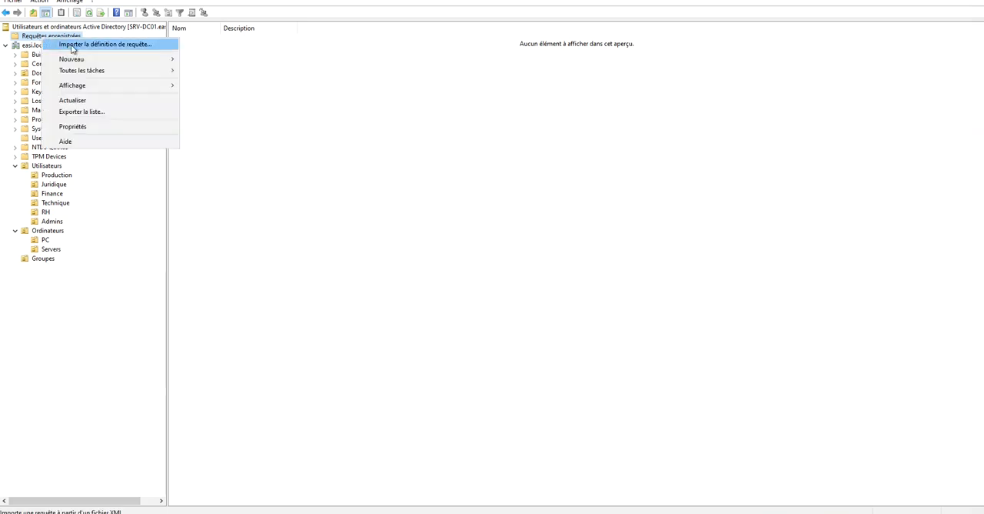
pyautogui.moveTo(97, 61)
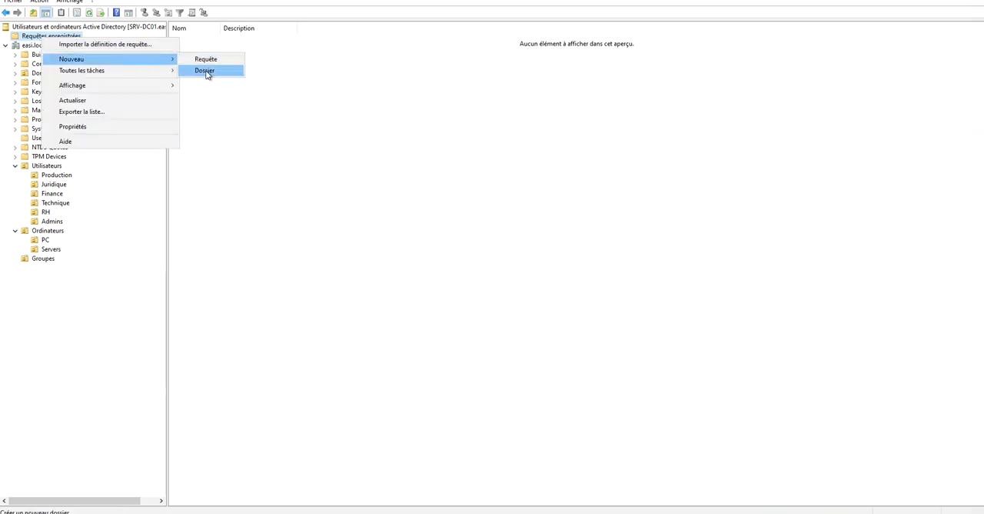
pyautogui.click(204, 71)
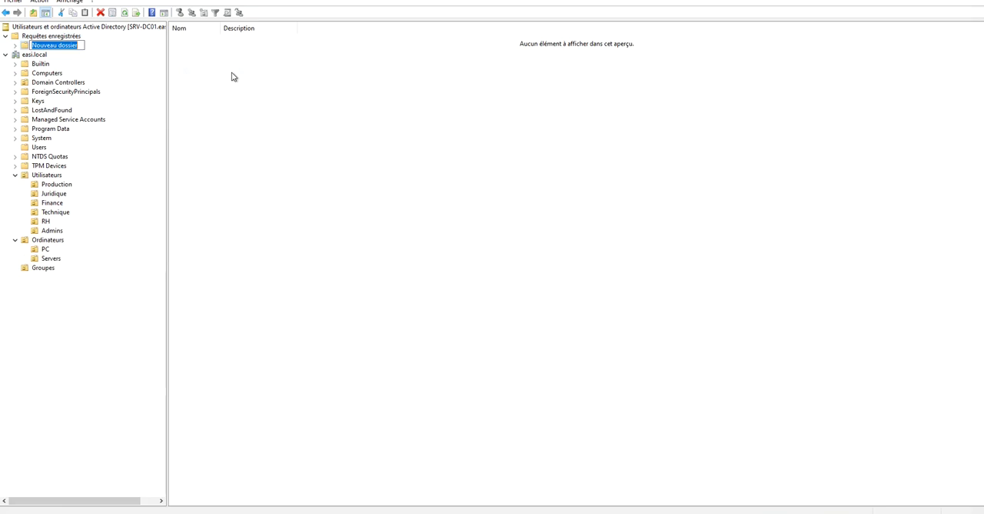
pyautogui.write('user')
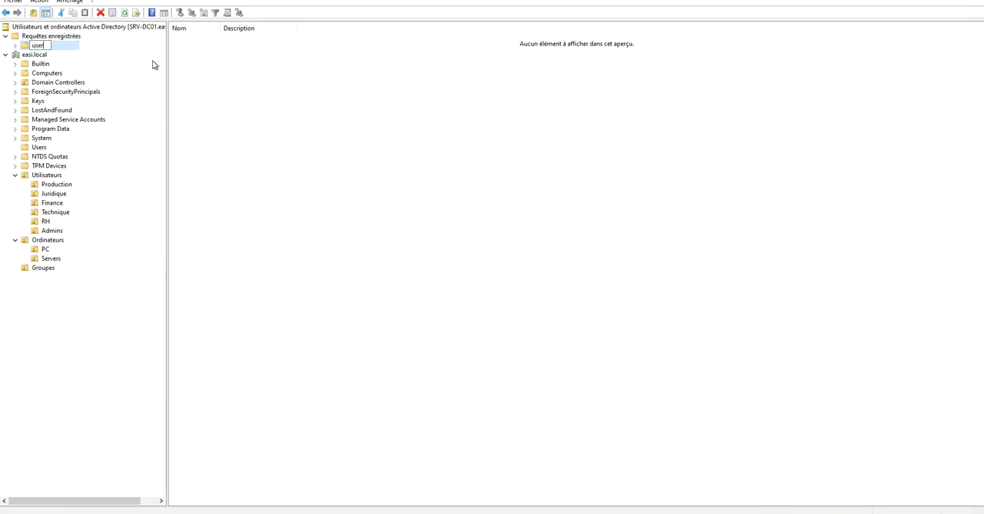
pyautogui.write('seurs')
# Create a folder named Ordinateurs under Requêtes enregistrées.
pyautogui.click(51, 37)
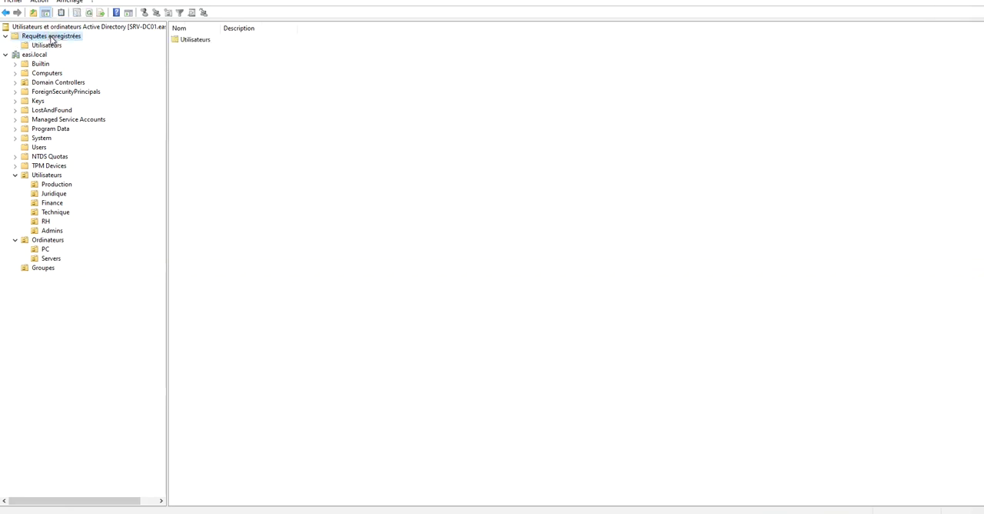
pyautogui.rightClick(51, 39)
pyautogui.moveTo(145, 59)
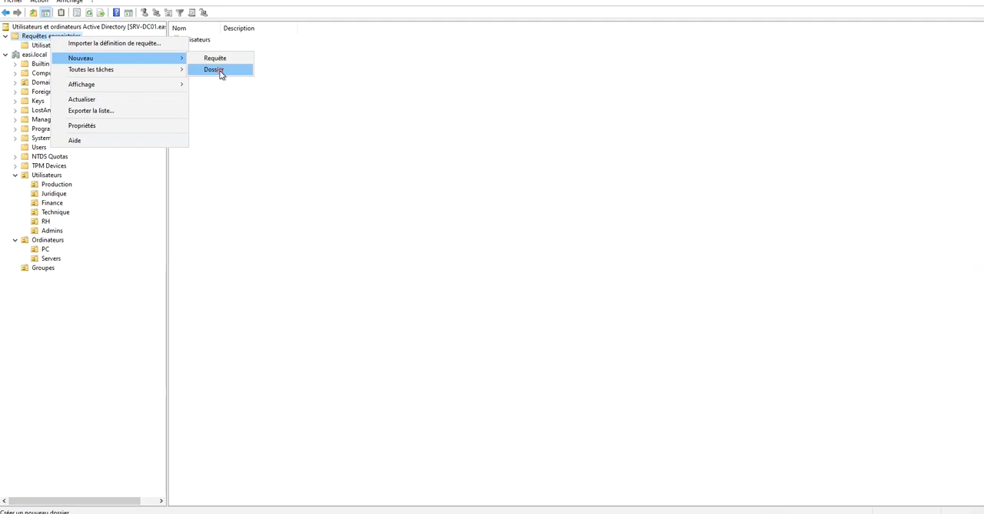
pyautogui.click(213, 69)
pyautogui.write('Ordinta')
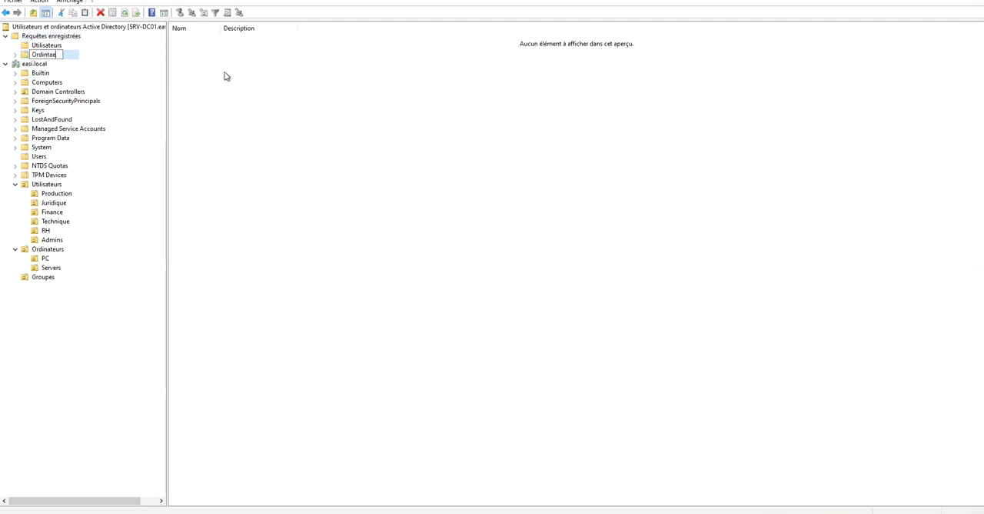
pyautogui.write('ateurs')
# Create a folder named Groupes under Requêtes enregistrées.
pyautogui.rightClick(73, 36)
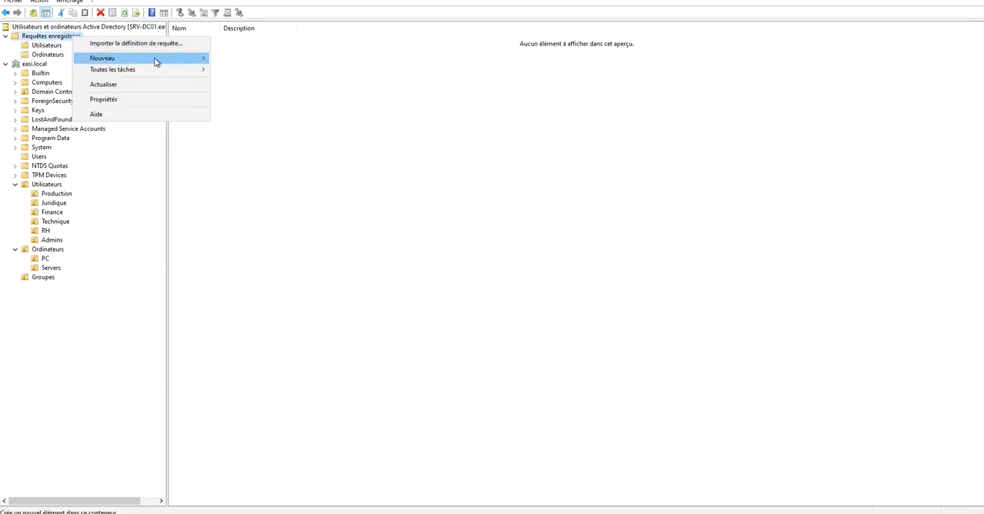
pyautogui.moveTo(156, 61)
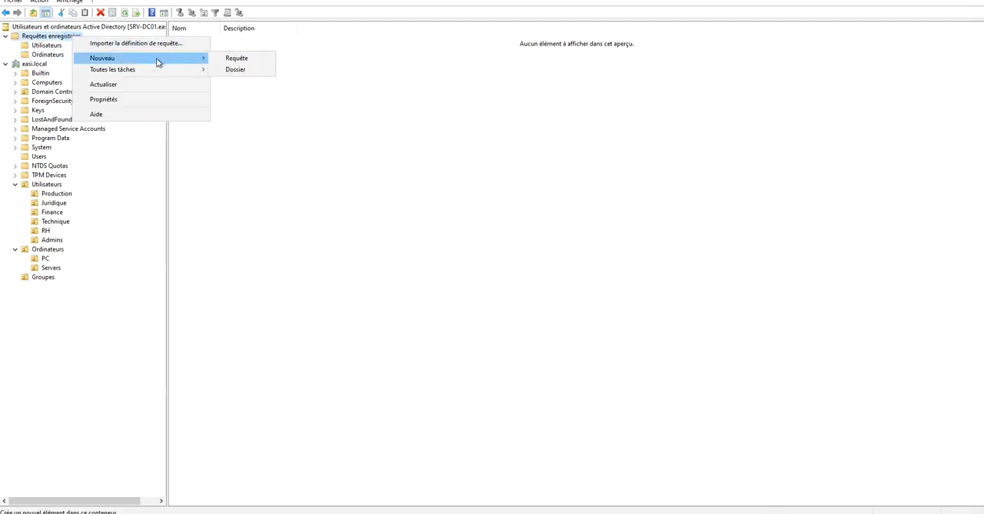
pyautogui.click(235, 69)
pyautogui.write('Groupes')
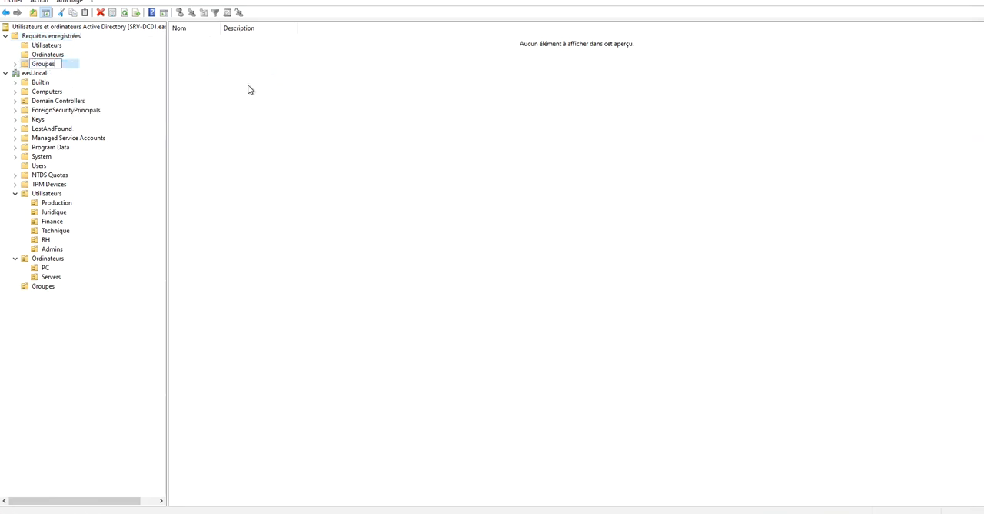
pyautogui.press('Return')
# Start a new query in the Utilisateurs folder of the saved queries and move its dialog clear of the tree.
pyautogui.click(45, 39)
pyautogui.click(46, 47)
pyautogui.rightClick(46, 48)
pyautogui.moveTo(153, 67)
pyautogui.click(202, 68)
pyautogui.moveTo(486, 171); pyautogui.dragTo(671, 156)
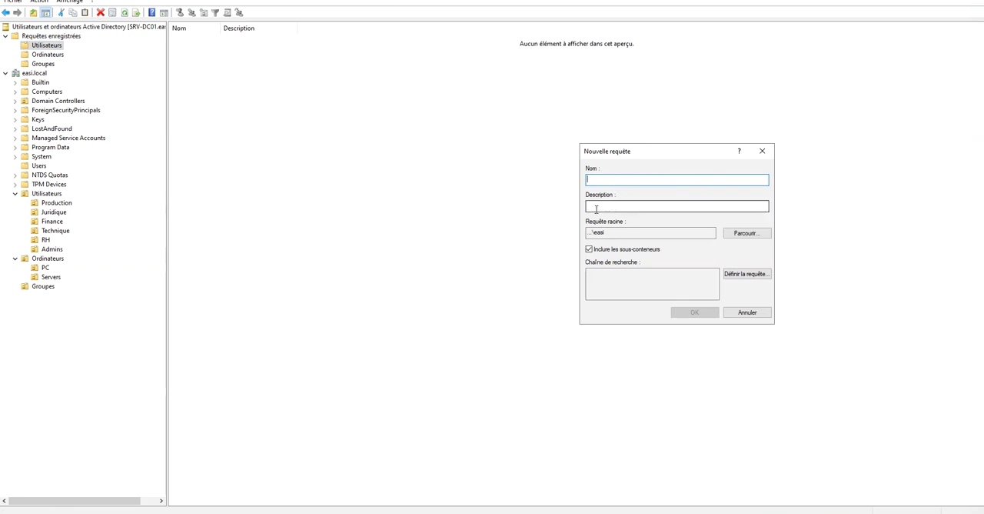
# Inspect the new query's root and the common query criteria for users, leaving the criteria undefined.
pyautogui.click(622, 233)
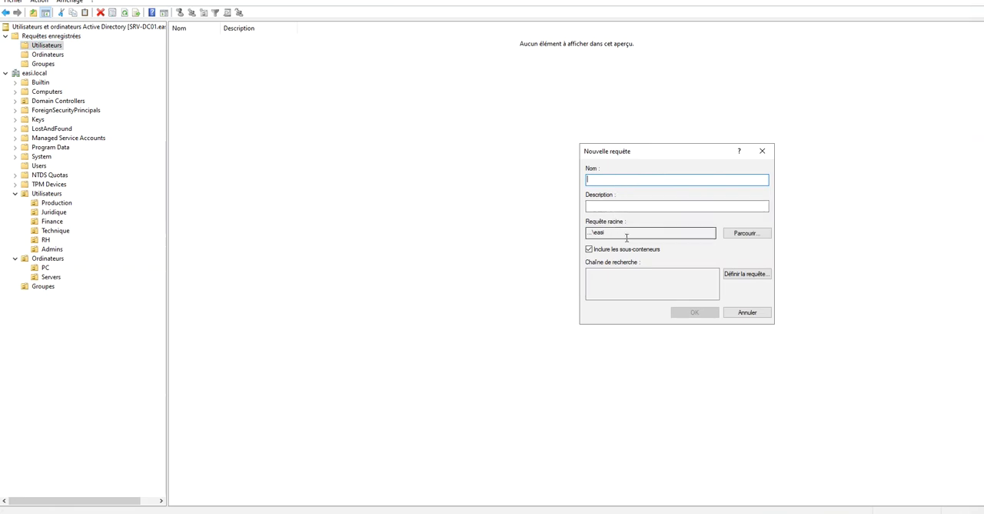
pyautogui.click(586, 231)
pyautogui.click(610, 232)
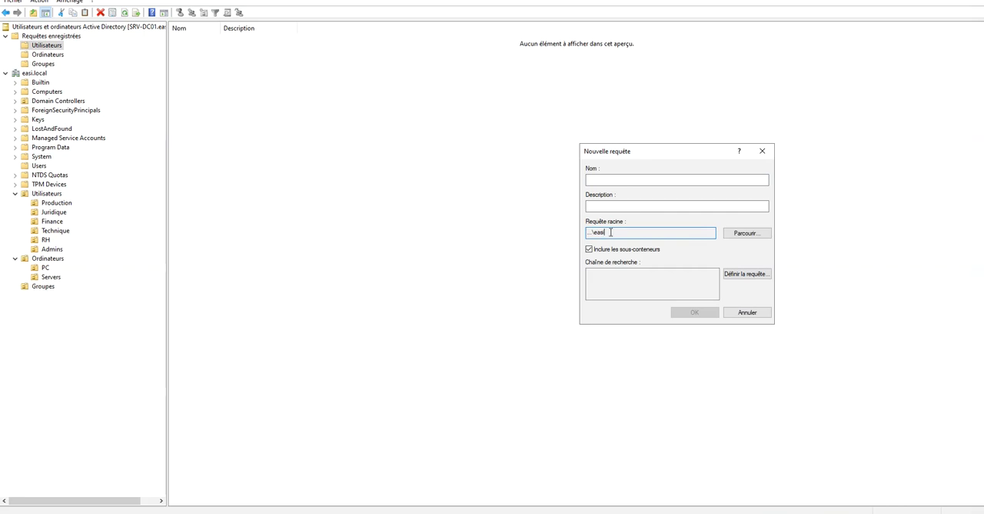
pyautogui.click(748, 275)
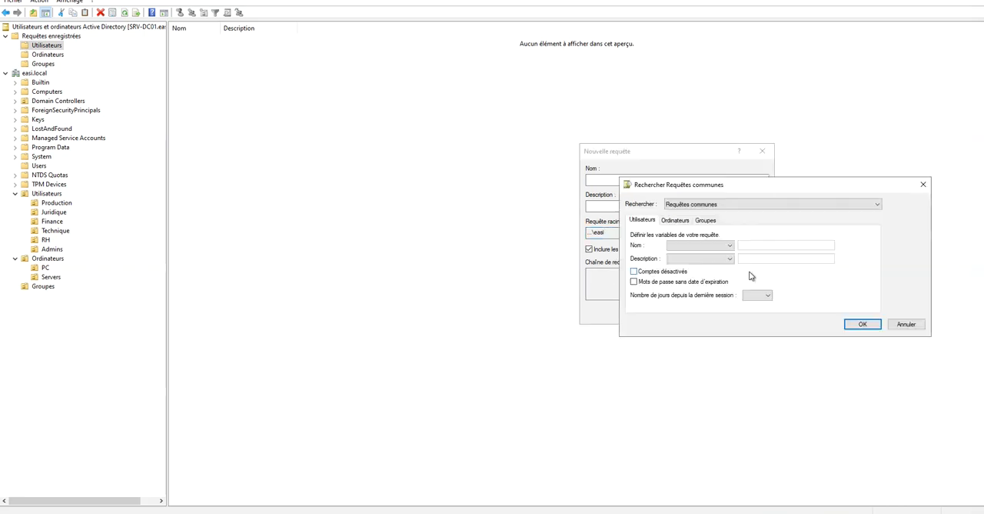
pyautogui.moveTo(725, 186); pyautogui.dragTo(663, 235)
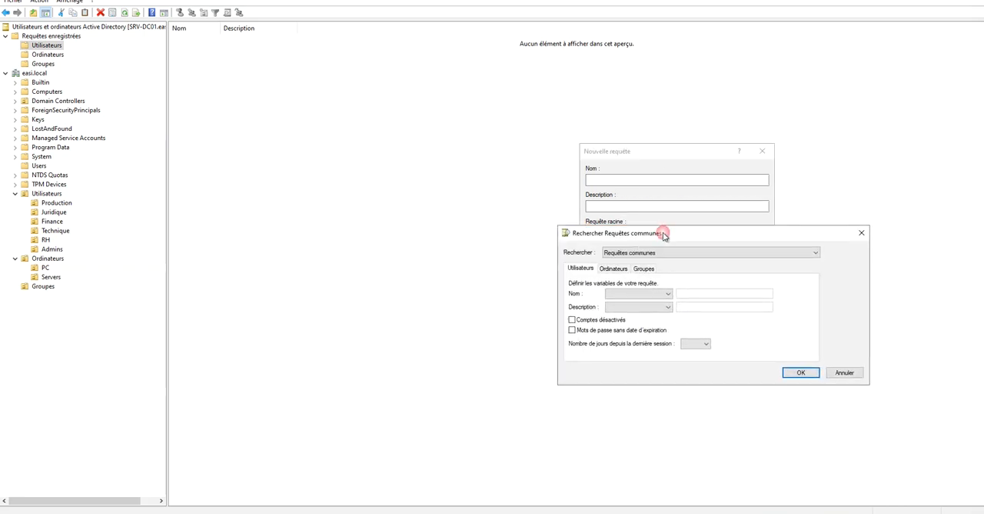
pyautogui.click(861, 234)
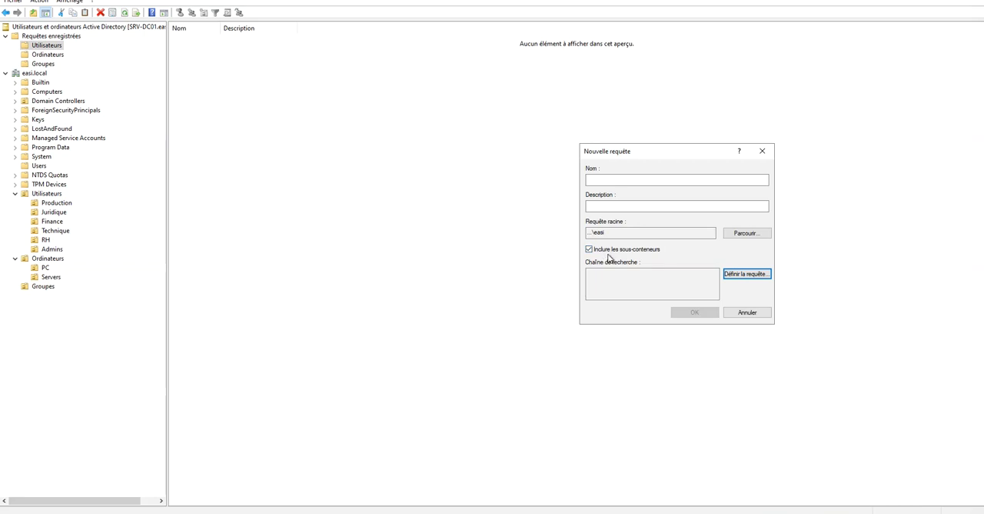
# Set the new query's root to the Utilisateurs organizational unit.
pyautogui.click(746, 232)
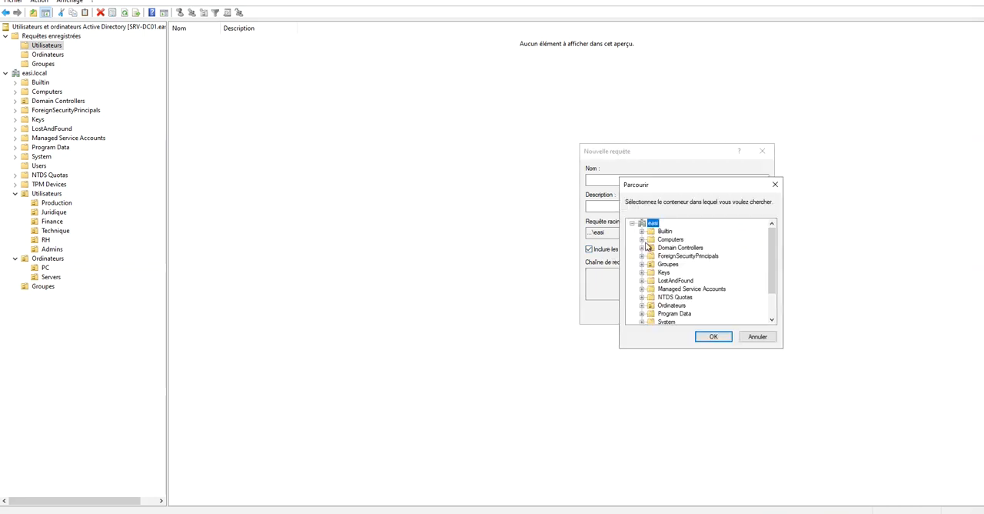
pyautogui.scroll(-2, 692, 281)
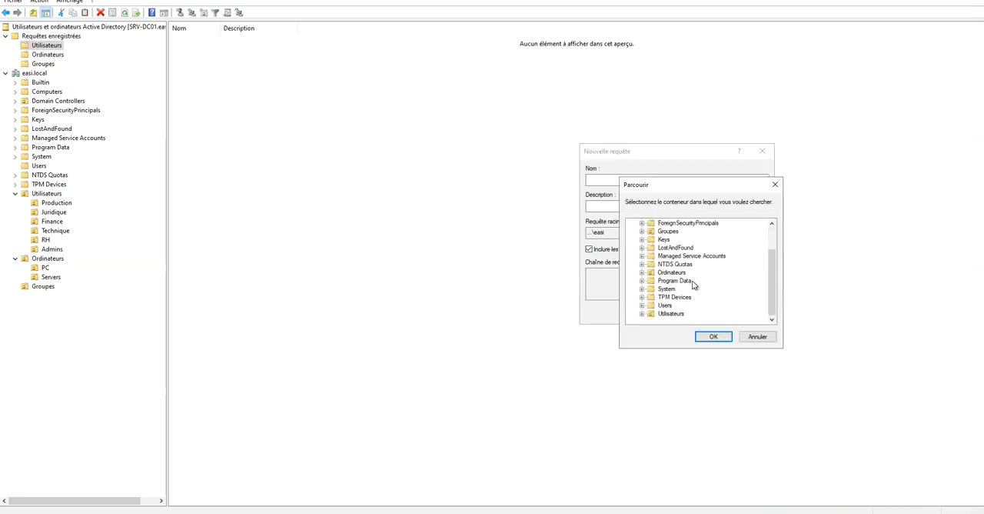
pyautogui.click(664, 315)
pyautogui.click(712, 336)
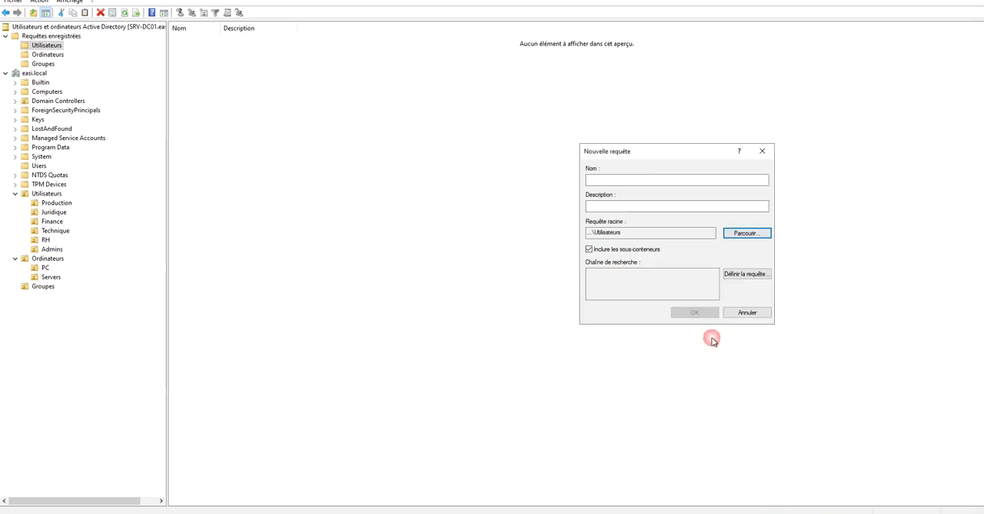
# View the units inside Utilisateurs as possible query roots, and set the root back to the easi domain.
pyautogui.click(746, 233)
pyautogui.scroll(-2, 702, 308)
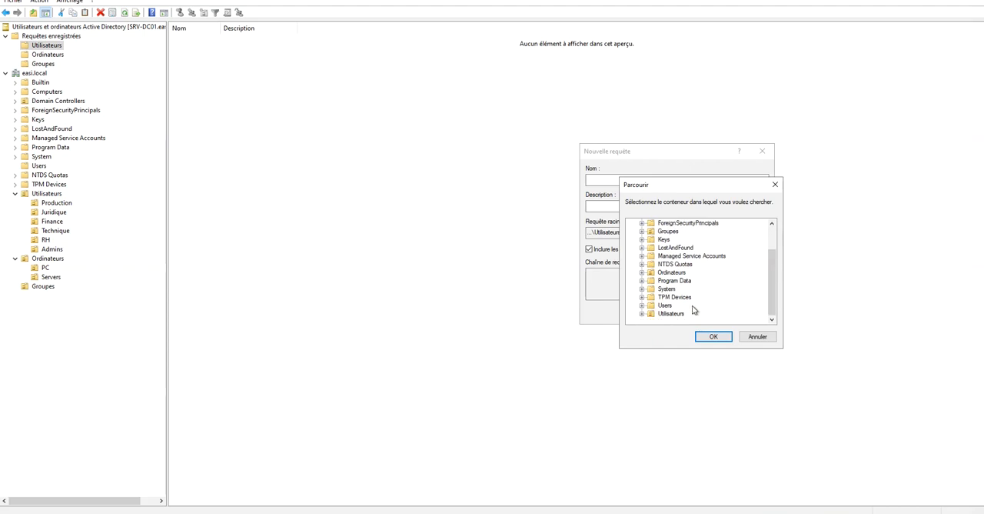
pyautogui.click(642, 314)
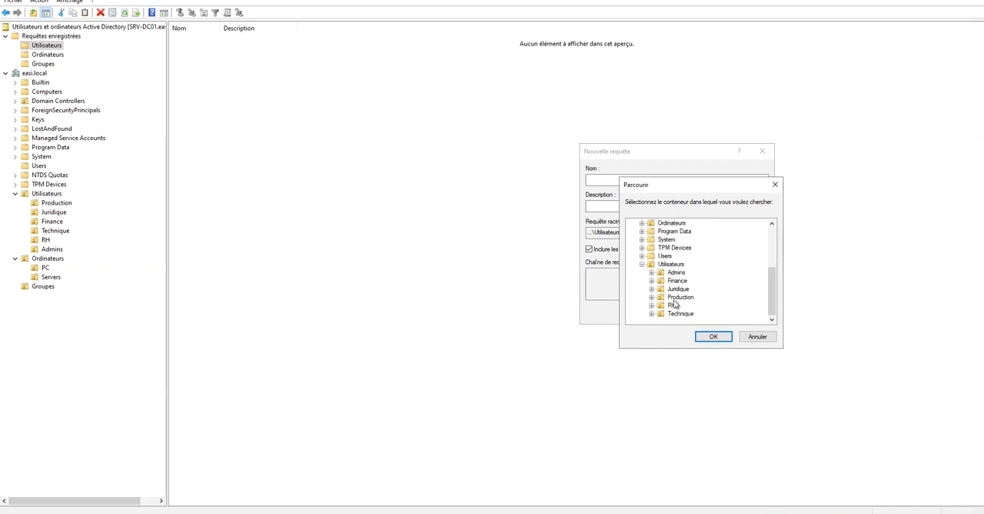
pyautogui.click(701, 338)
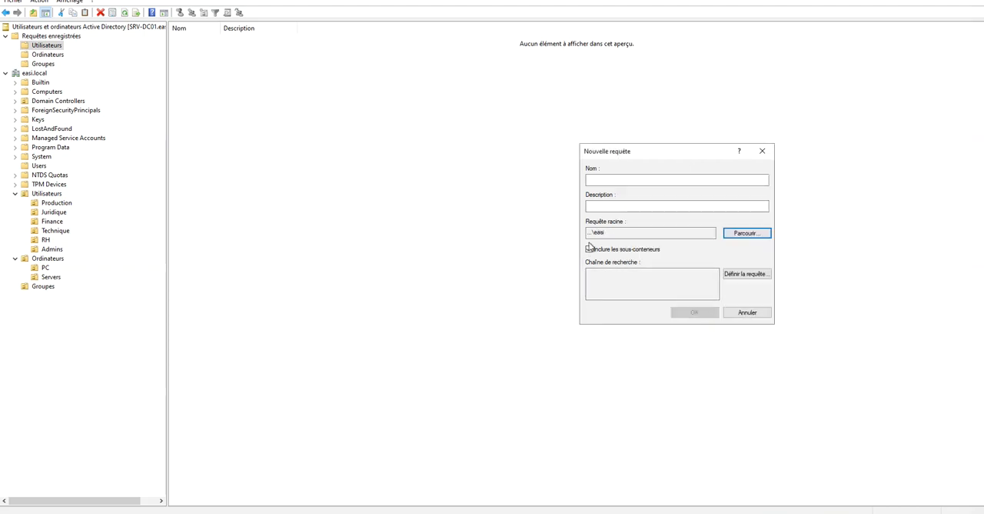
# Examine the basic and advanced criteria of the Utilisateurs, contacts et groupes search type in the new query's definition.
pyautogui.click(745, 276)
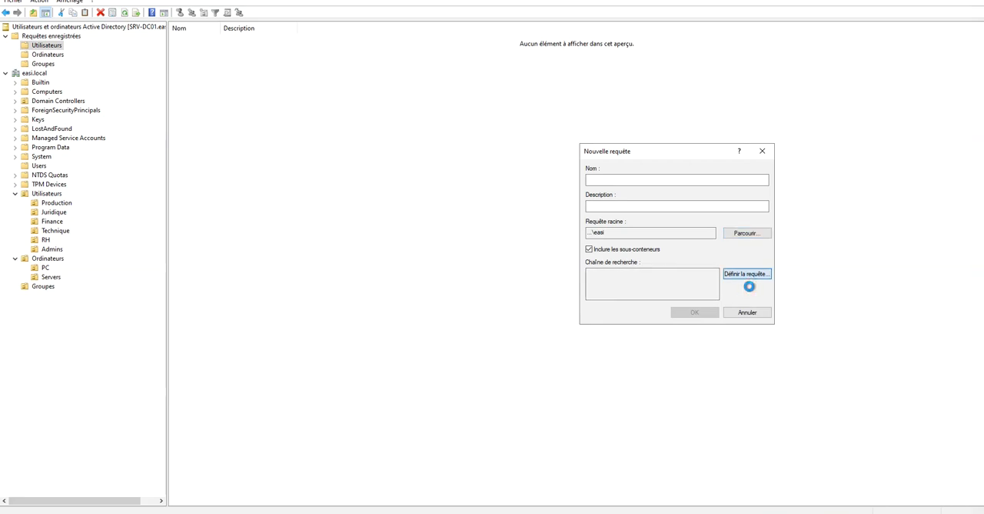
pyautogui.moveTo(740, 184); pyautogui.dragTo(780, 185)
pyautogui.click(765, 200)
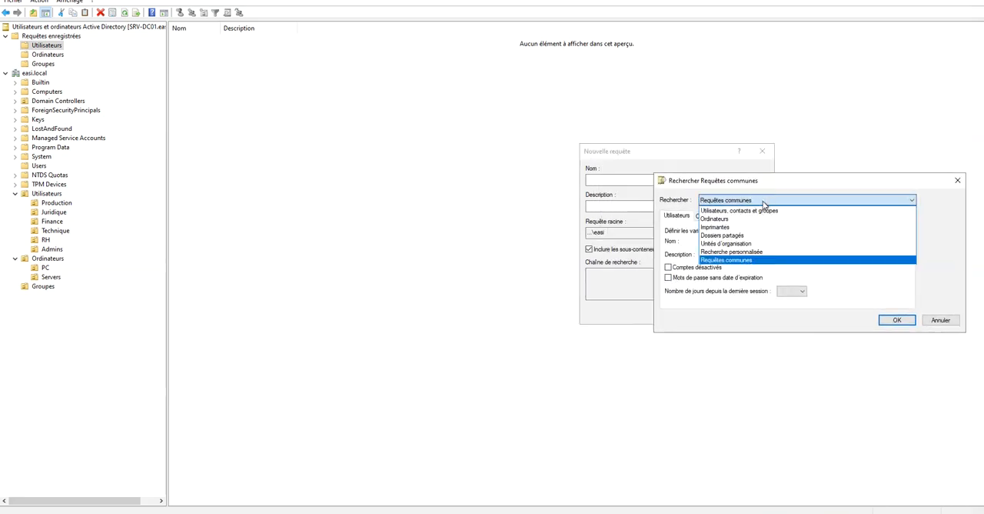
pyautogui.click(734, 211)
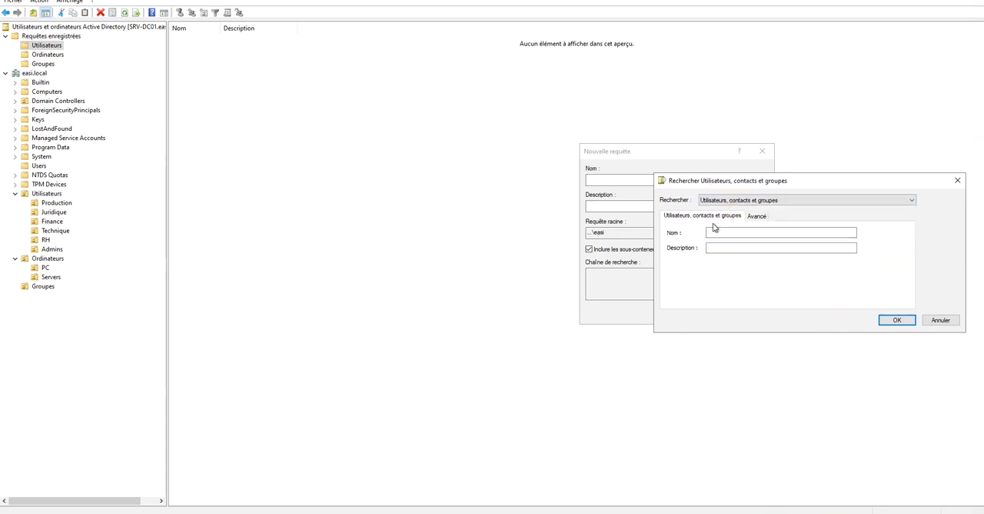
pyautogui.click(756, 218)
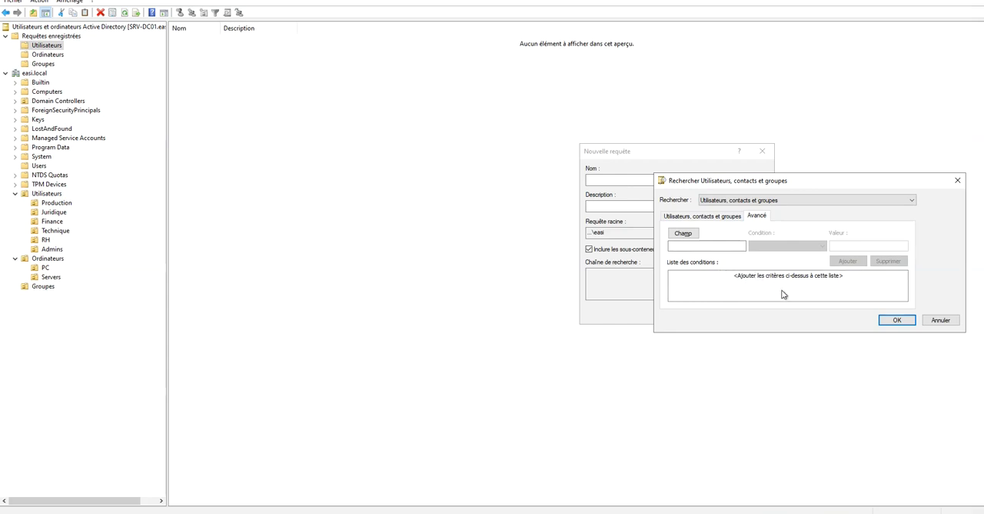
pyautogui.click(703, 216)
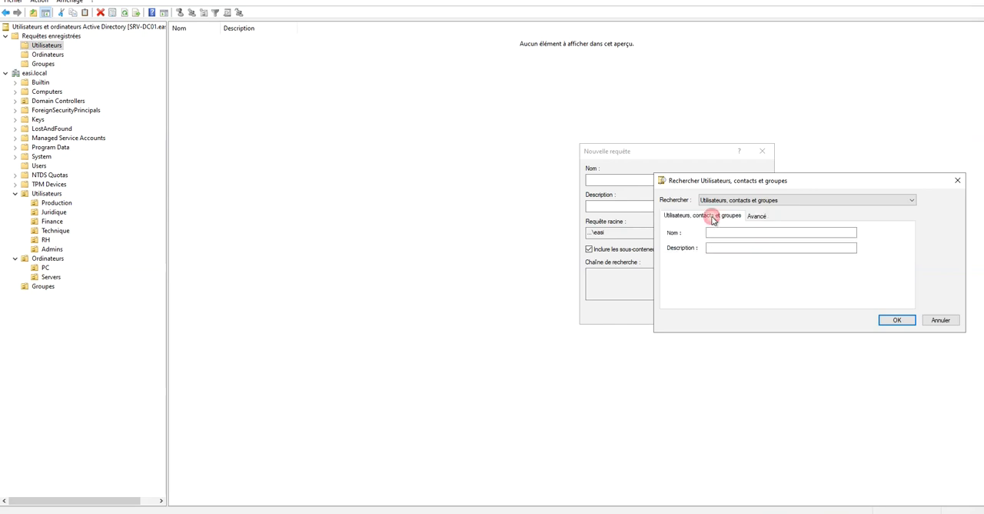
# View the Recherche personnalisée criteria for the new query and close the definition without setting any condition.
pyautogui.click(757, 201)
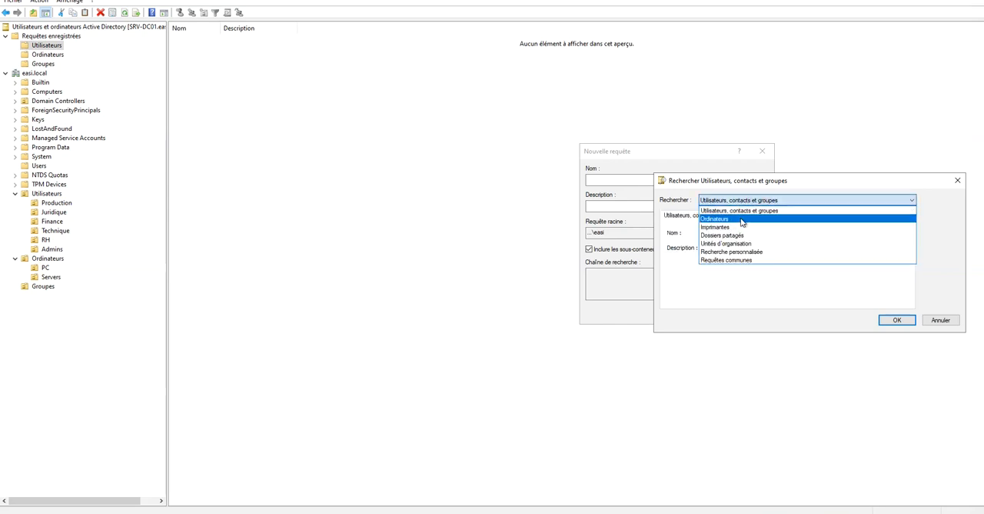
pyautogui.click(735, 251)
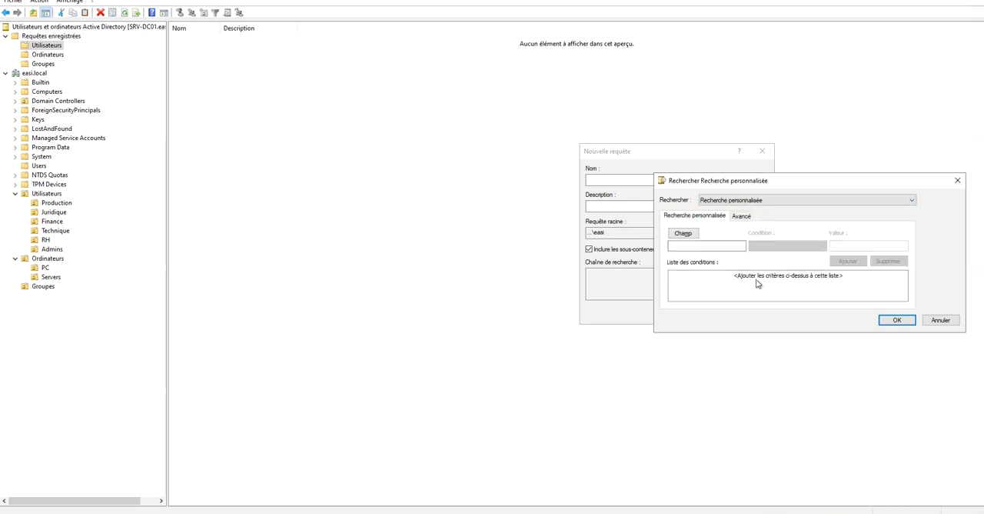
pyautogui.click(744, 201)
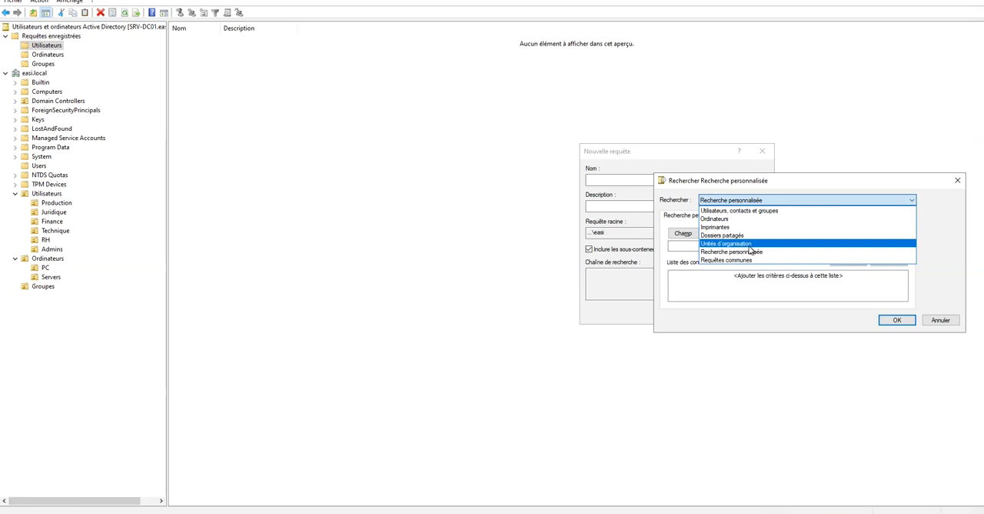
pyautogui.click(743, 212)
pyautogui.click(940, 320)
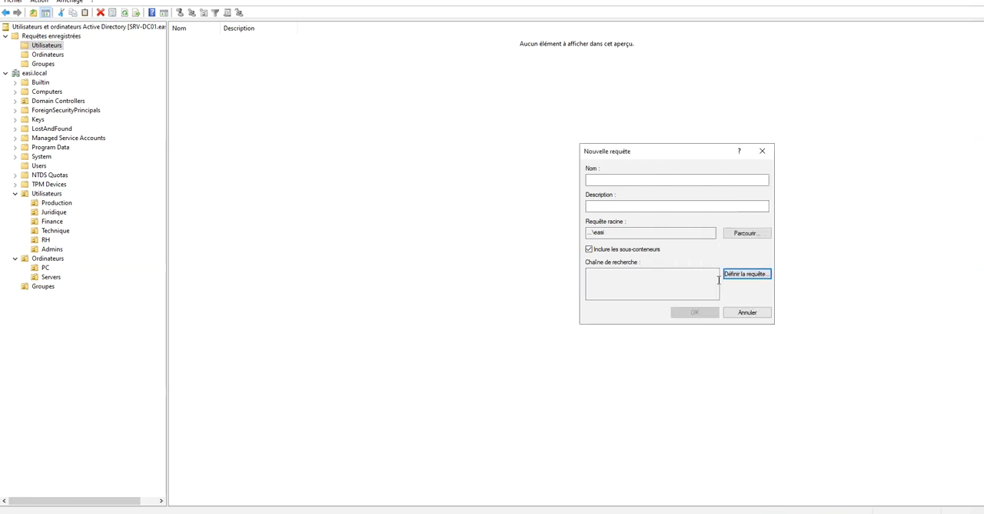
# Define the query to find disabled user accounts in the easi domain and save it as Comptes désactivés.
pyautogui.click(747, 275)
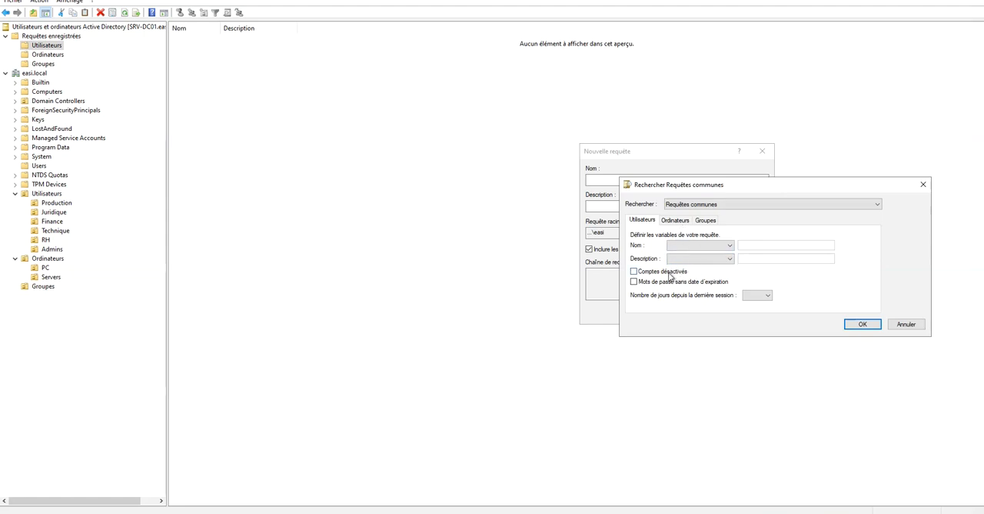
pyautogui.click(634, 271)
pyautogui.click(862, 324)
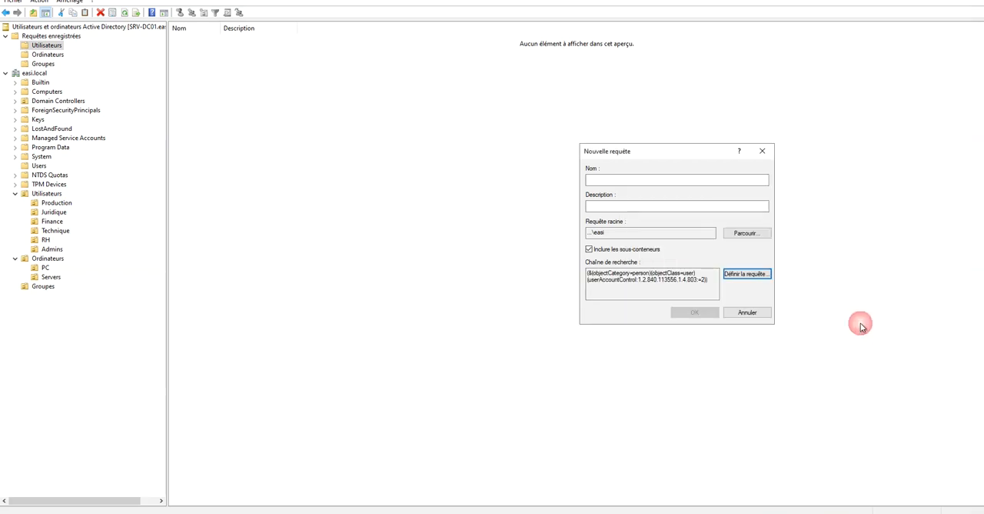
pyautogui.click(712, 179)
pyautogui.write('Comptes désactivés')
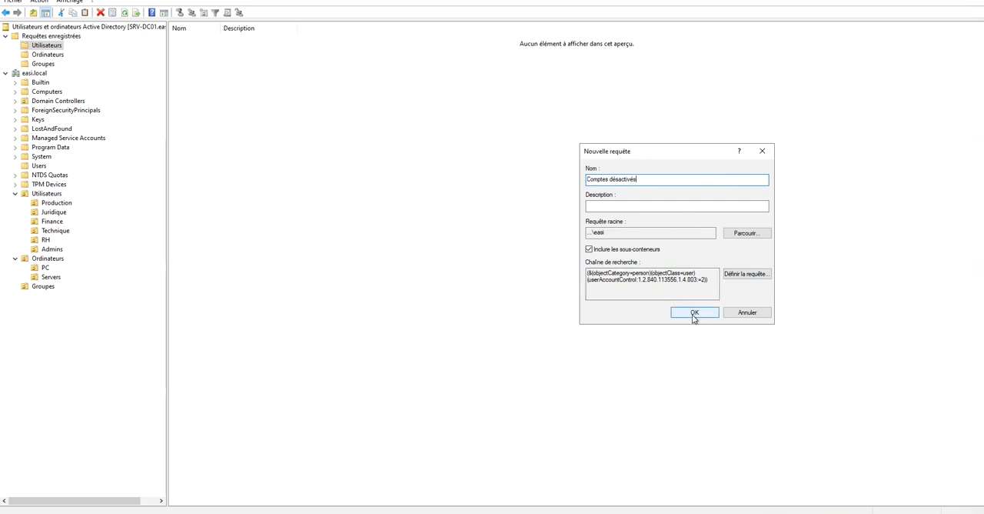
pyautogui.moveTo(709, 279); pyautogui.dragTo(589, 269)
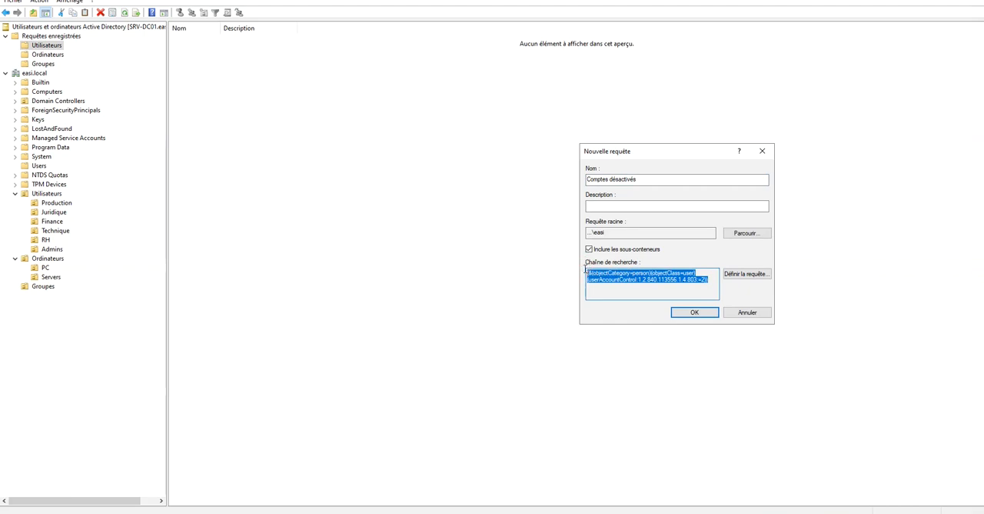
pyautogui.click(700, 313)
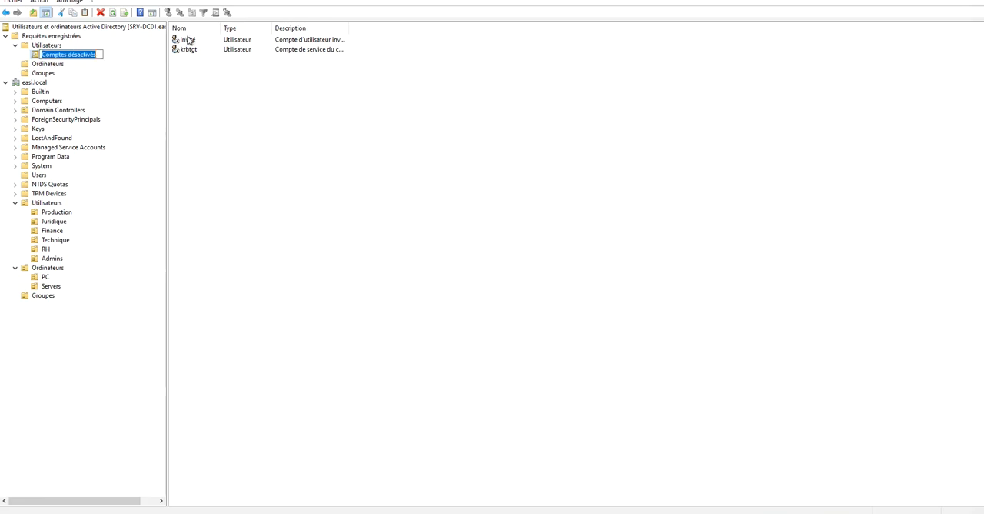
pyautogui.click(196, 91)
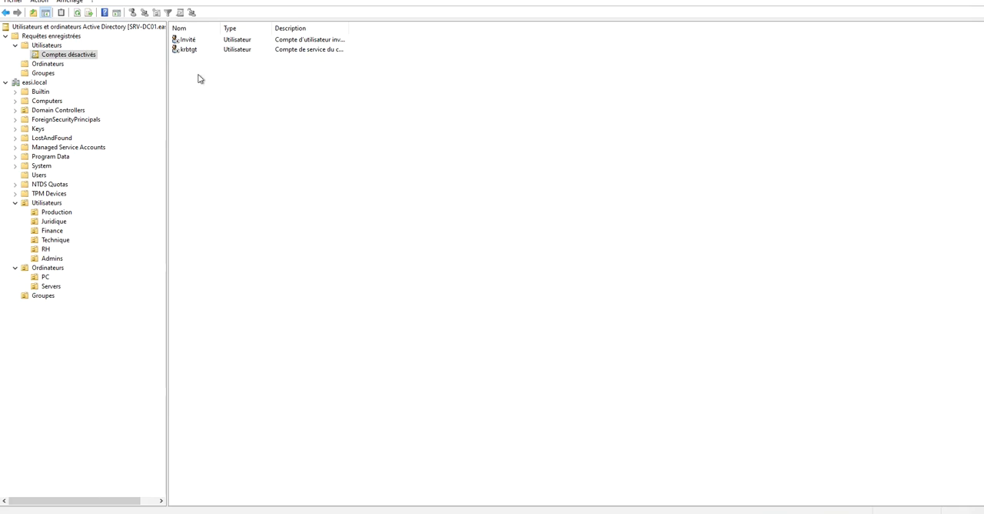
# Inspect the accounts listed by the Comptes désactivés query and view the actions available for krbtgt.
pyautogui.click(185, 40)
pyautogui.click(188, 51)
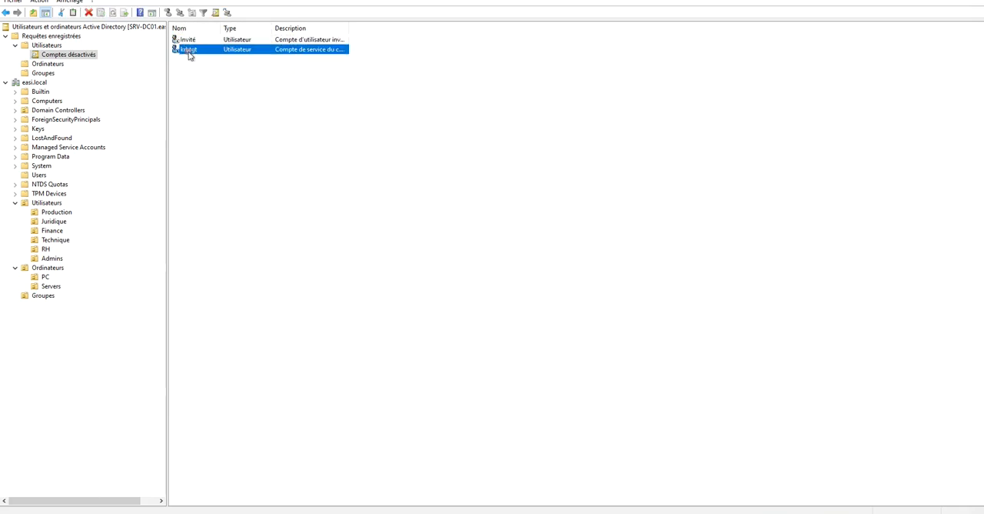
pyautogui.doubleClick(192, 50)
pyautogui.rightClick(190, 49)
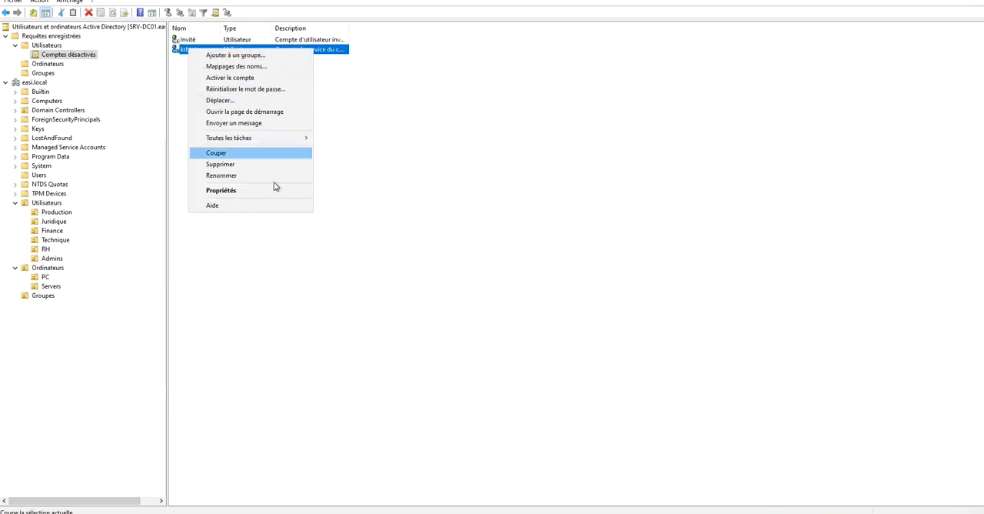
pyautogui.click(422, 228)
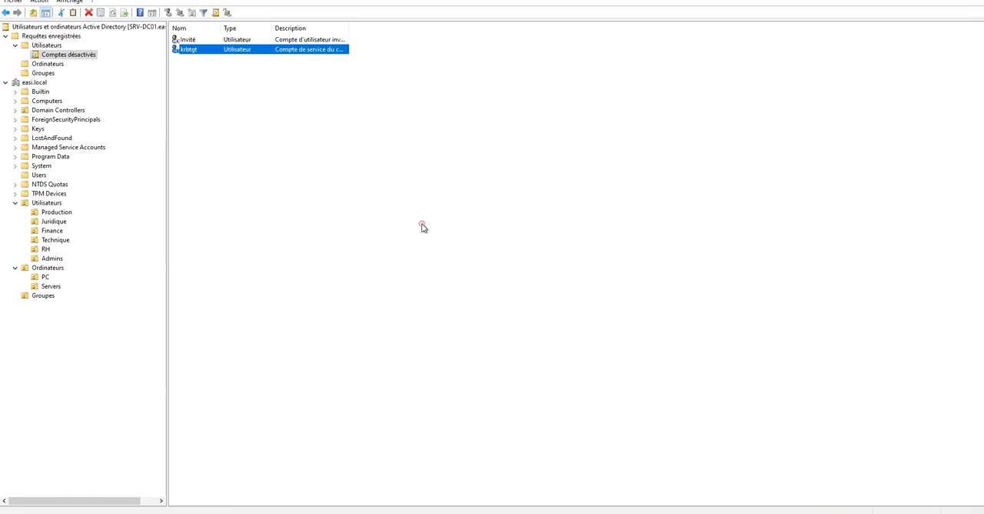
pyautogui.rightClick(182, 50)
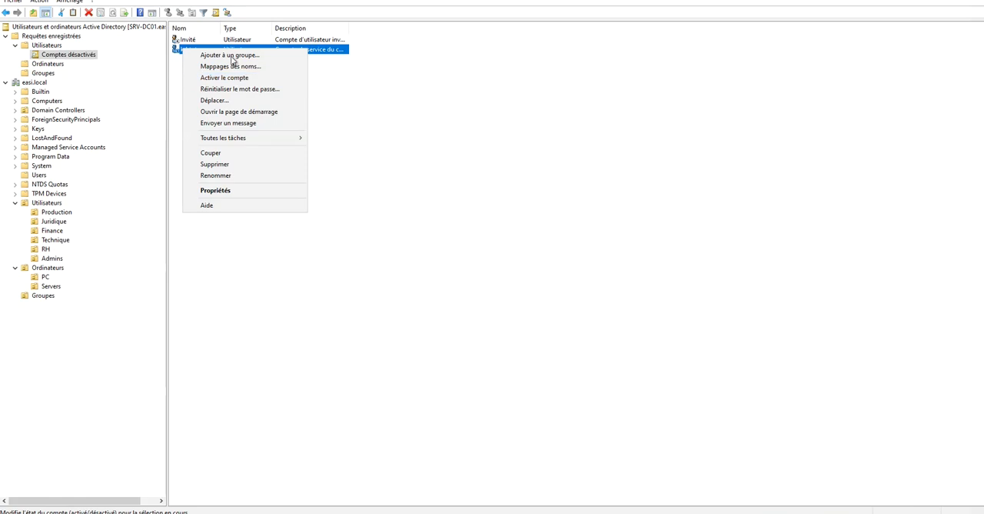
pyautogui.click(433, 120)
# Create another query in the Utilisateurs saved-query folder and define it for users with 30 days since their last session.
pyautogui.rightClick(48, 46)
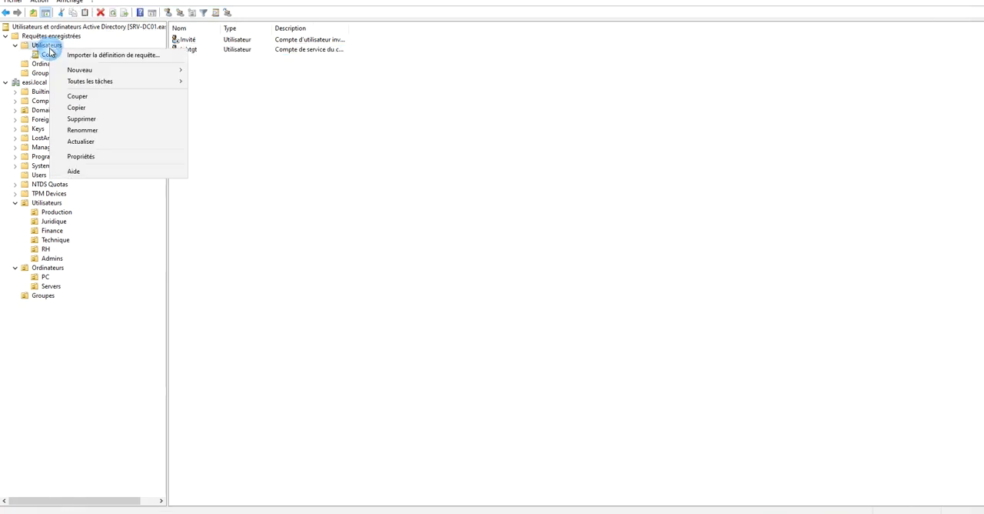
pyautogui.moveTo(149, 70)
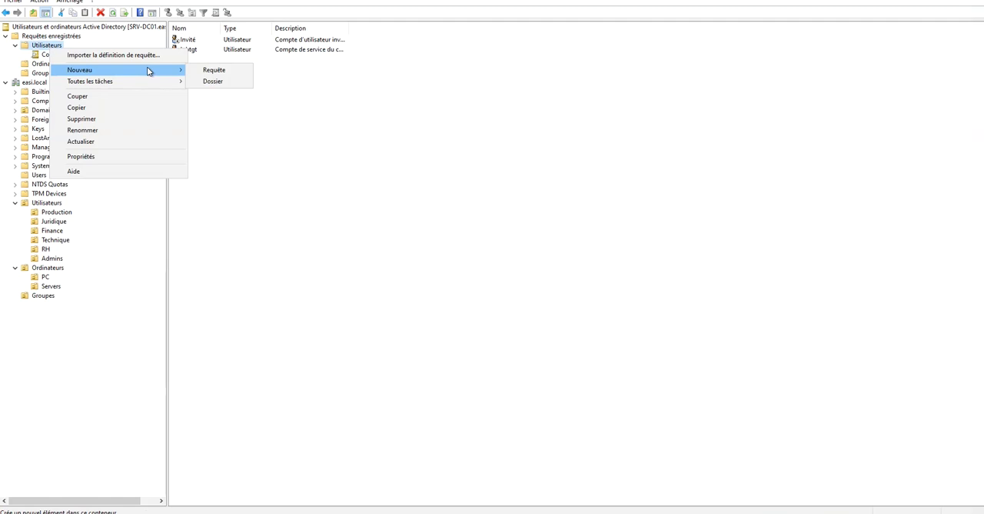
pyautogui.click(213, 70)
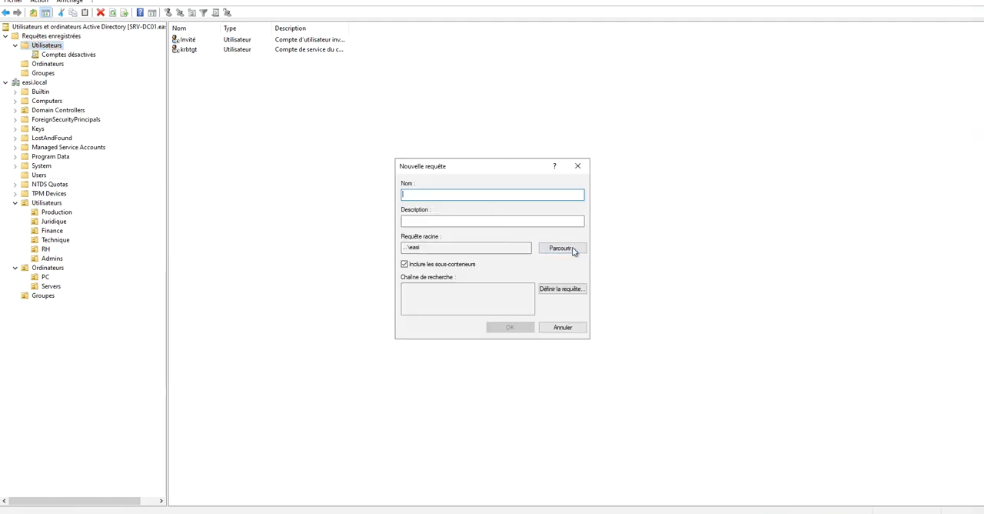
pyautogui.click(562, 290)
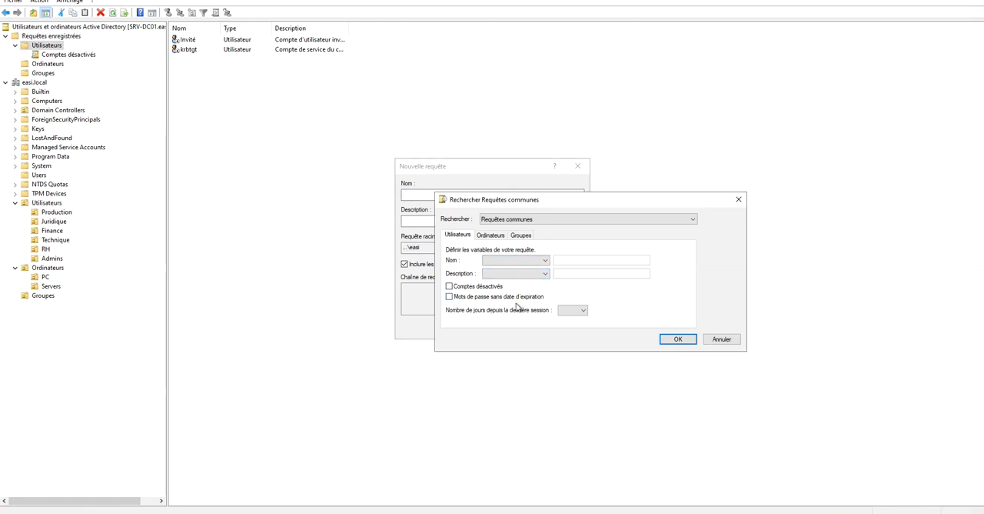
pyautogui.click(572, 311)
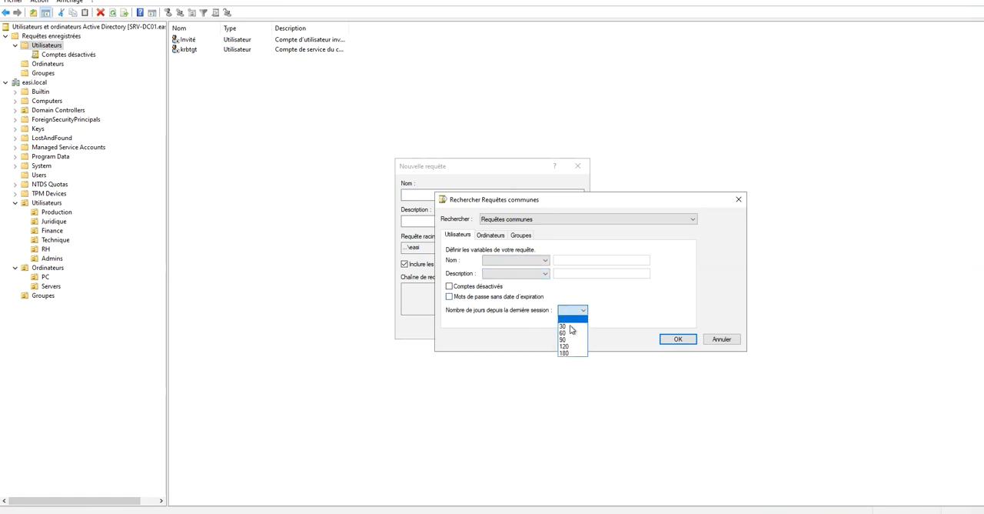
pyautogui.click(569, 327)
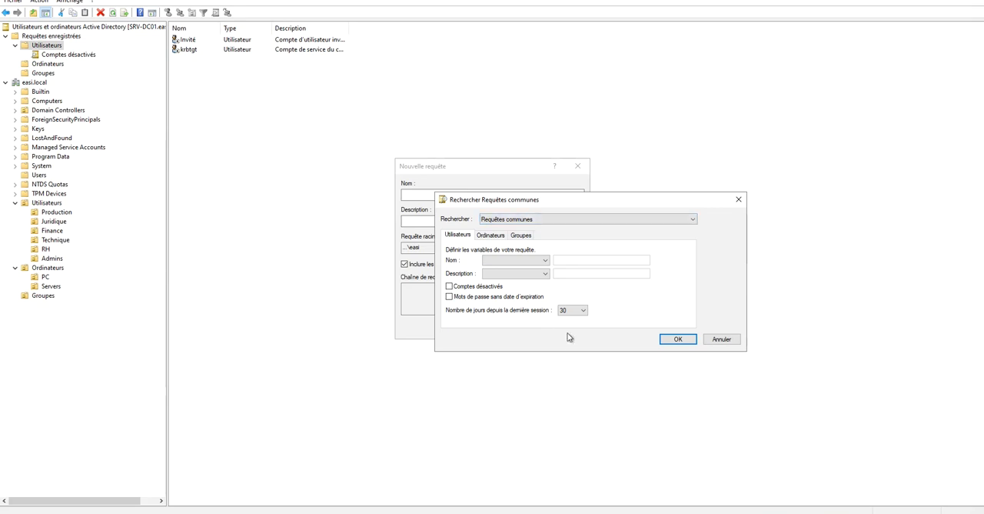
pyautogui.click(680, 339)
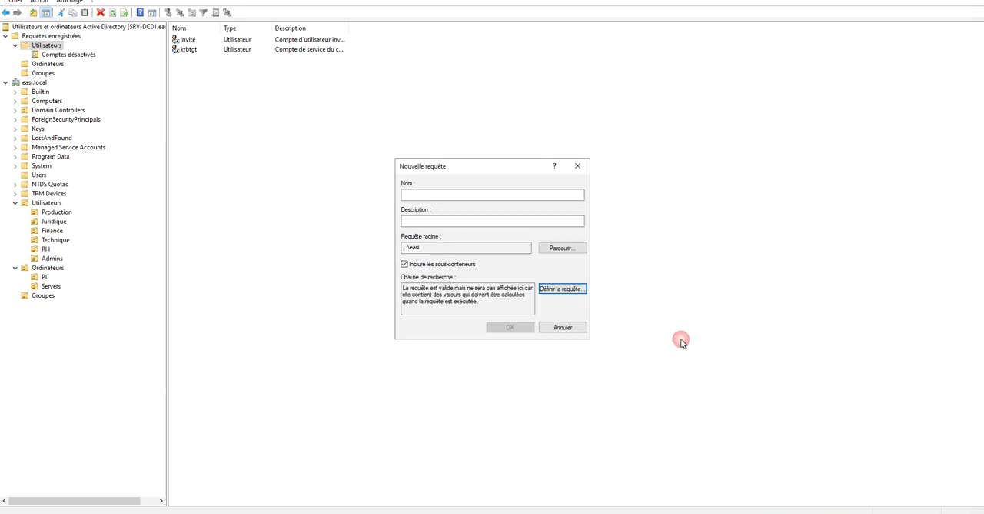
# Name the new query Inactifs 30 jours, save it and keep that name in the tree.
pyautogui.click(454, 196)
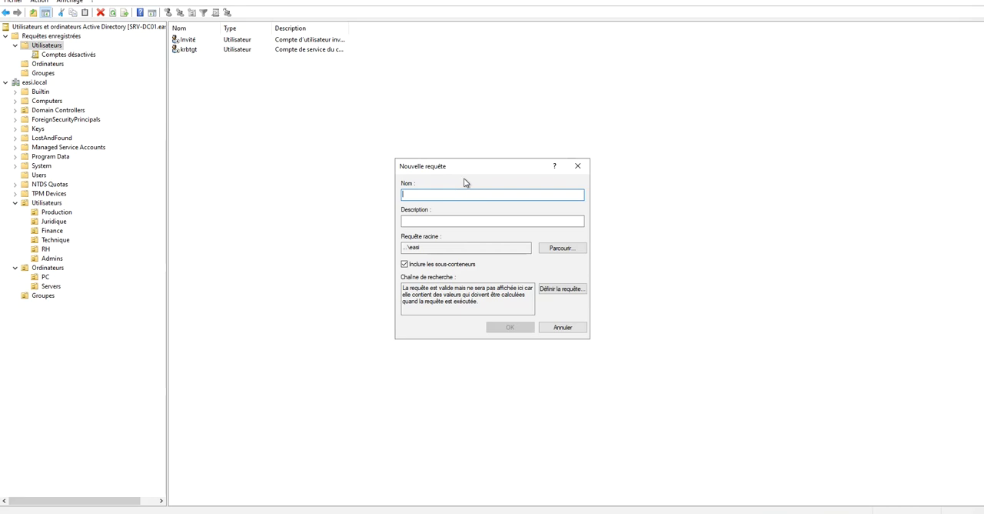
pyautogui.write('Inactifs')
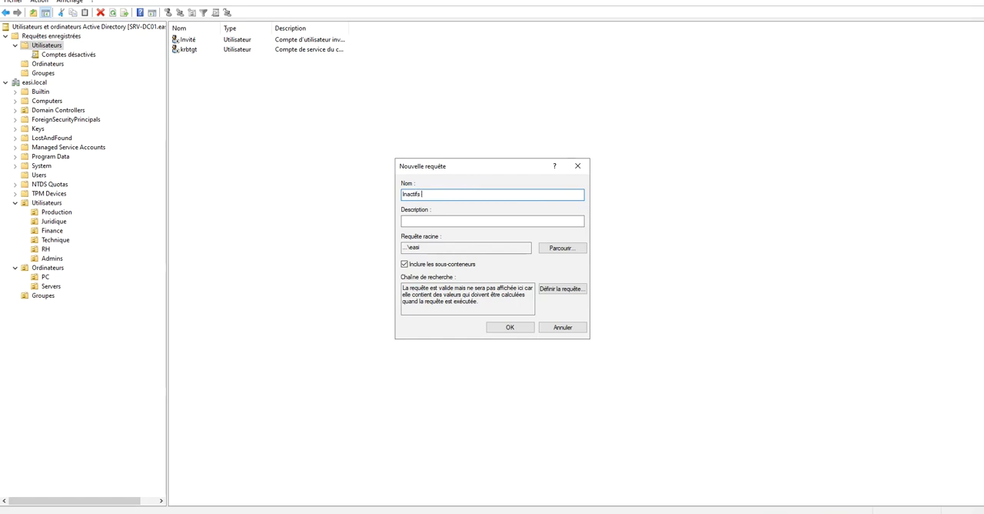
pyautogui.write(' 30 jours')
pyautogui.click(508, 326)
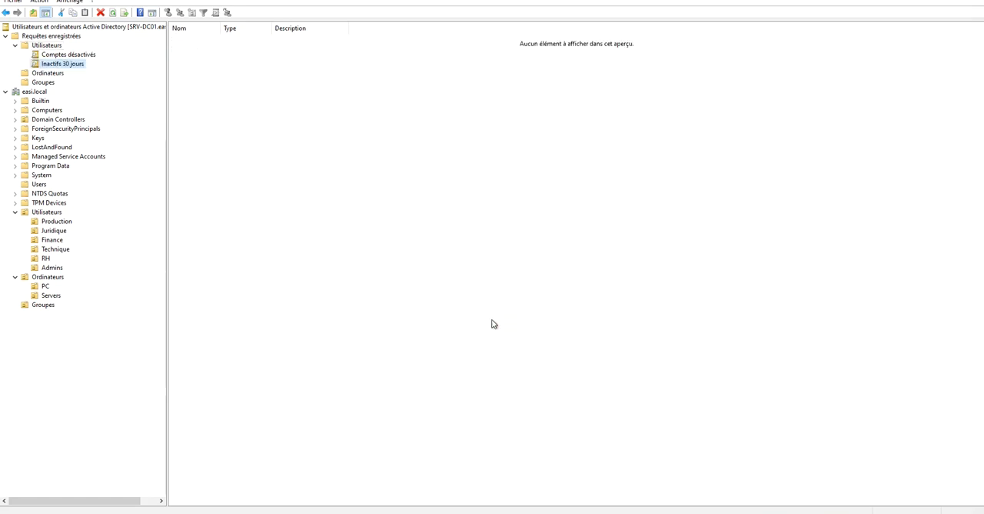
pyautogui.click(80, 66)
pyautogui.click(247, 194)
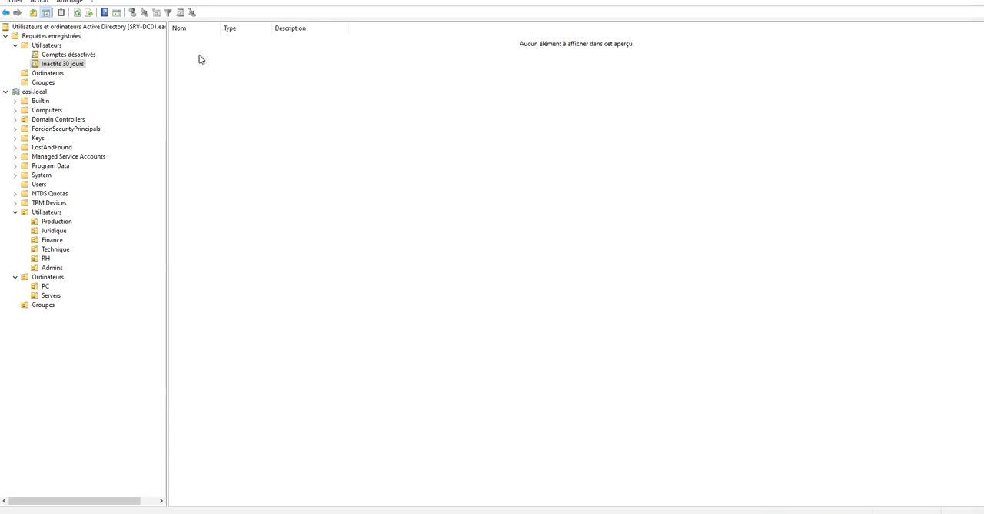
pyautogui.rightClick(54, 46)
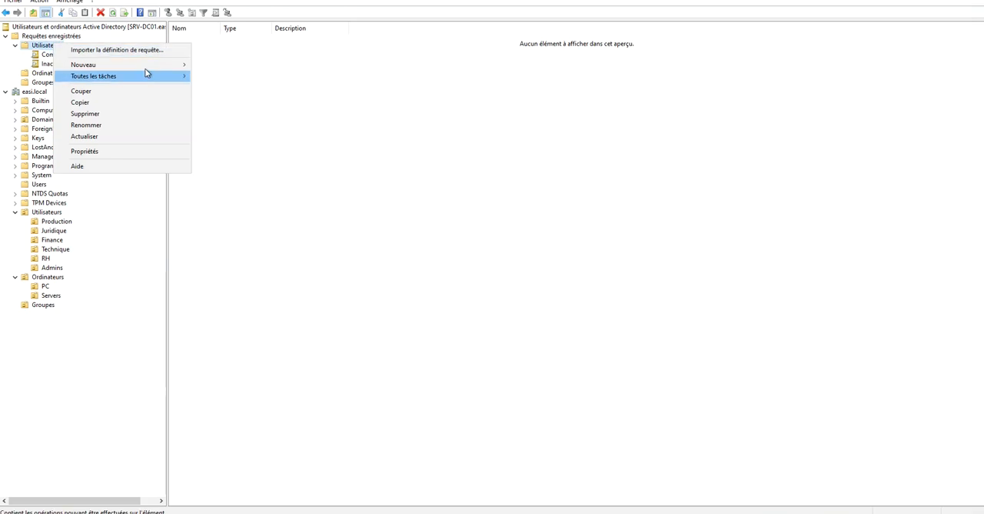
pyautogui.moveTo(150, 68)
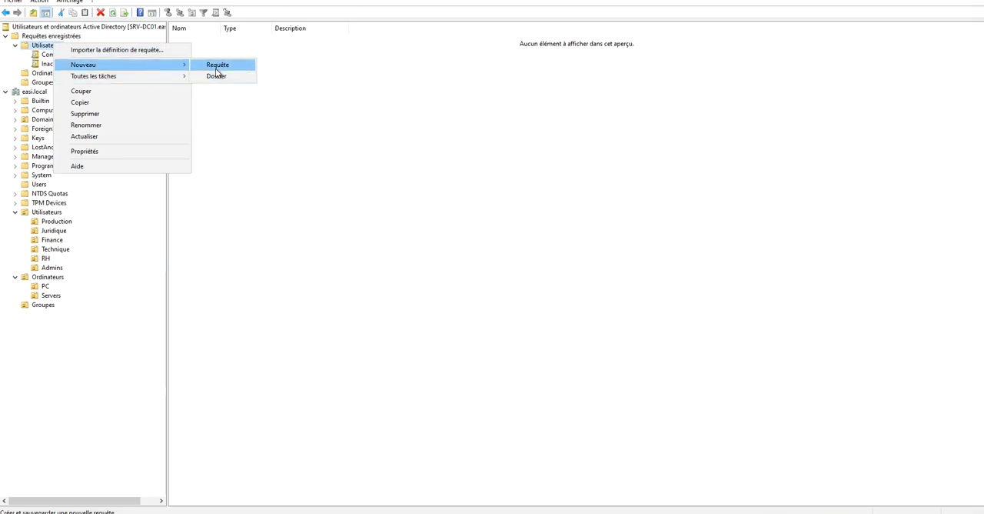
pyautogui.click(230, 68)
pyautogui.click(569, 290)
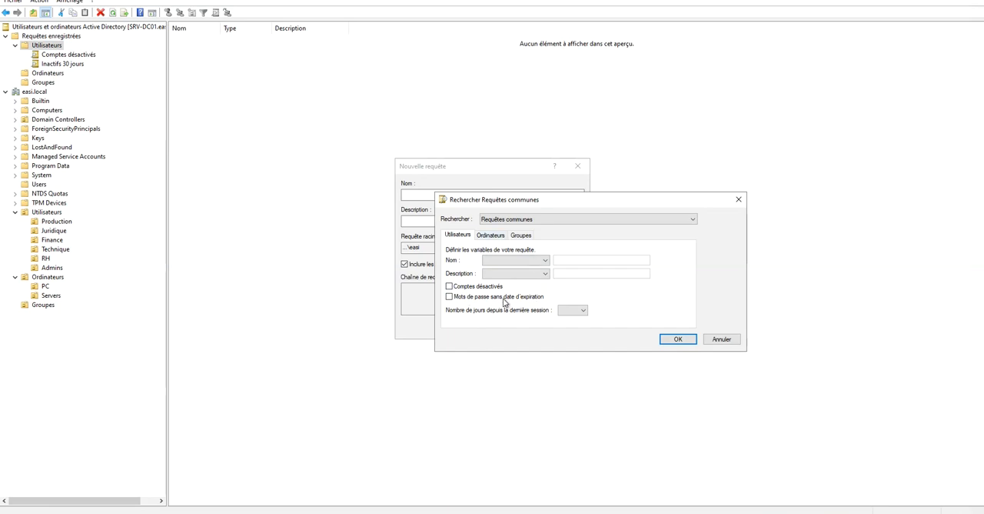
pyautogui.click(522, 261)
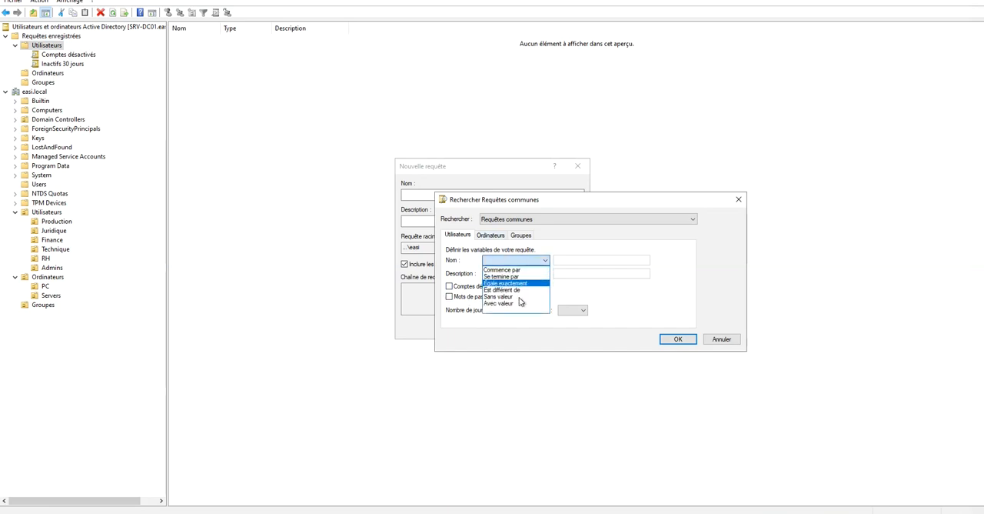
pyautogui.click(586, 296)
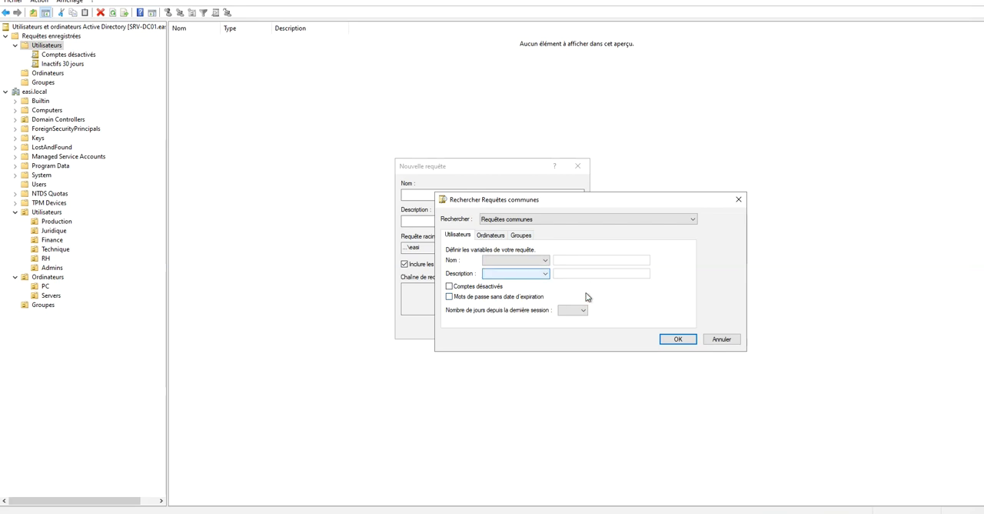
pyautogui.click(724, 343)
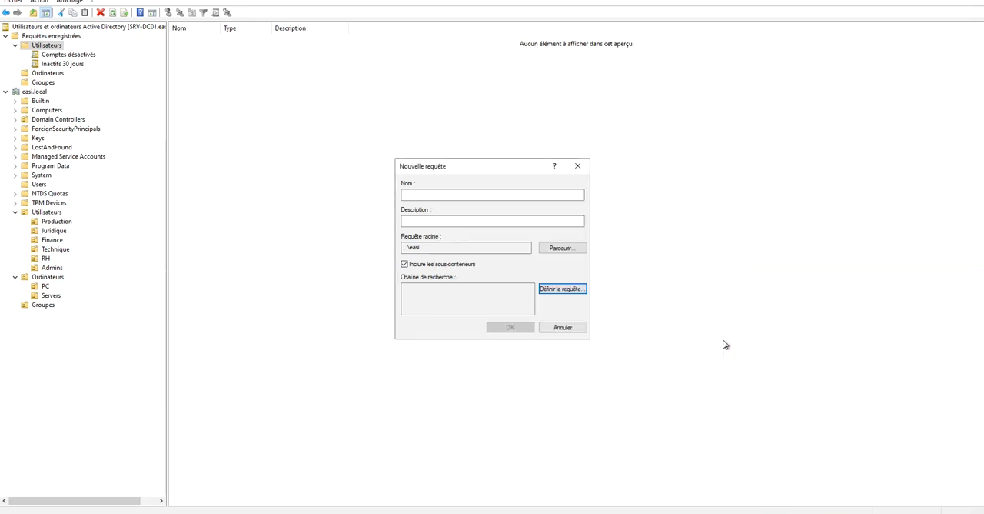
pyautogui.click(565, 329)
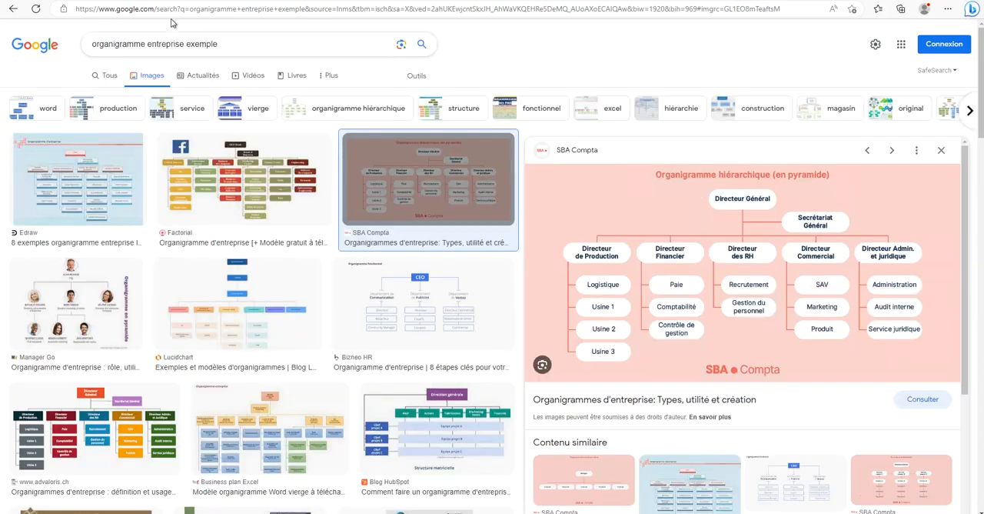
# In the web browser, search Google for "requêtes enregistrées active directory exemple".
pyautogui.click(170, 11)
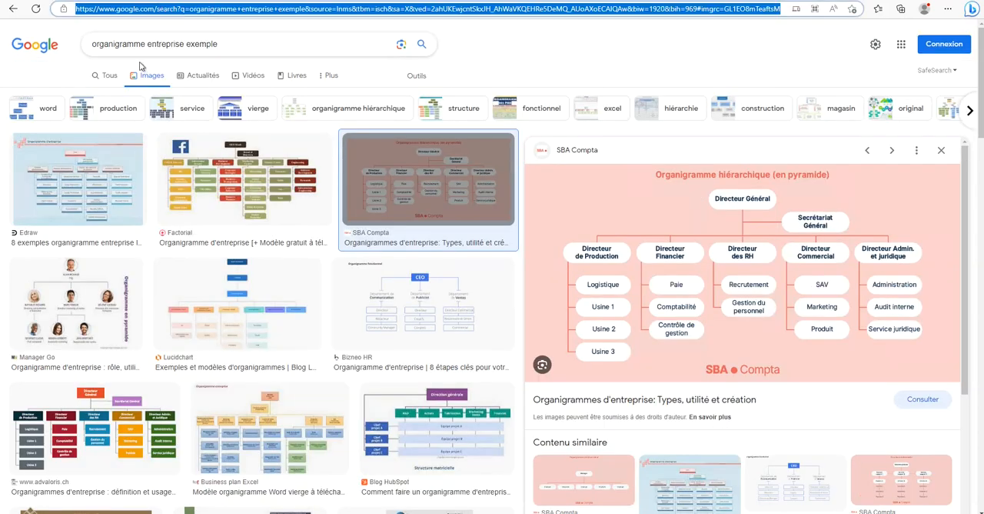
pyautogui.click(108, 76)
pyautogui.tripleClick(121, 43)
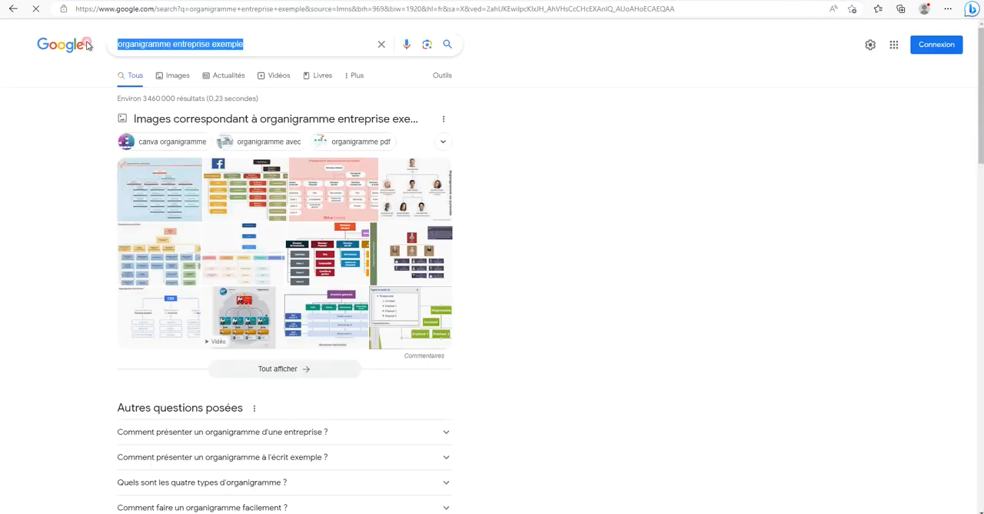
pyautogui.write('reque')
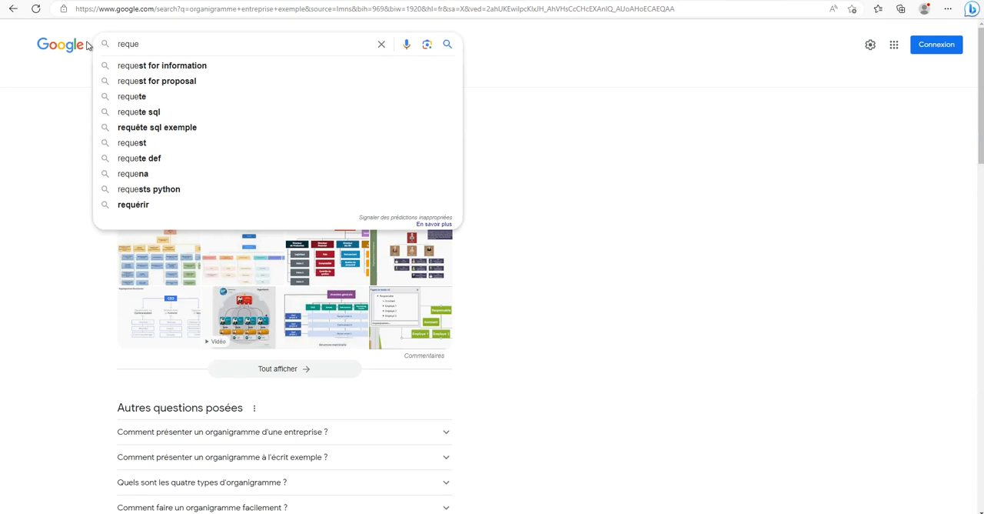
pyautogui.write('tes ')
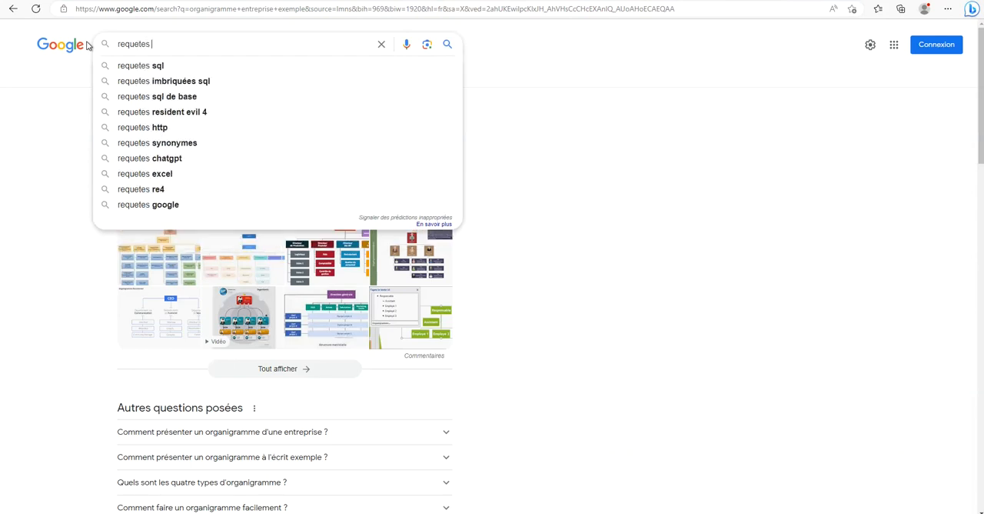
pyautogui.write('enregistrées active directory ex')
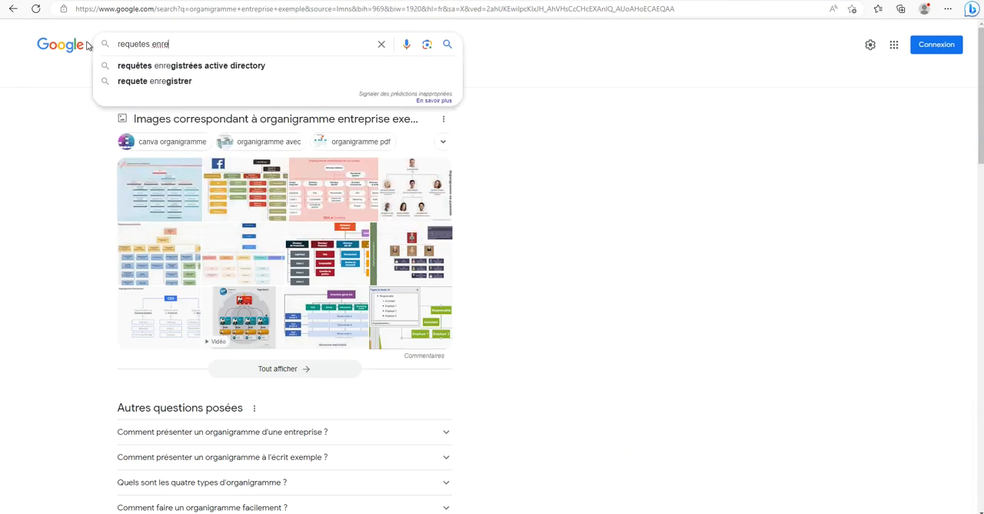
pyautogui.press('Down')
pyautogui.write('ex')
pyautogui.press('Down')
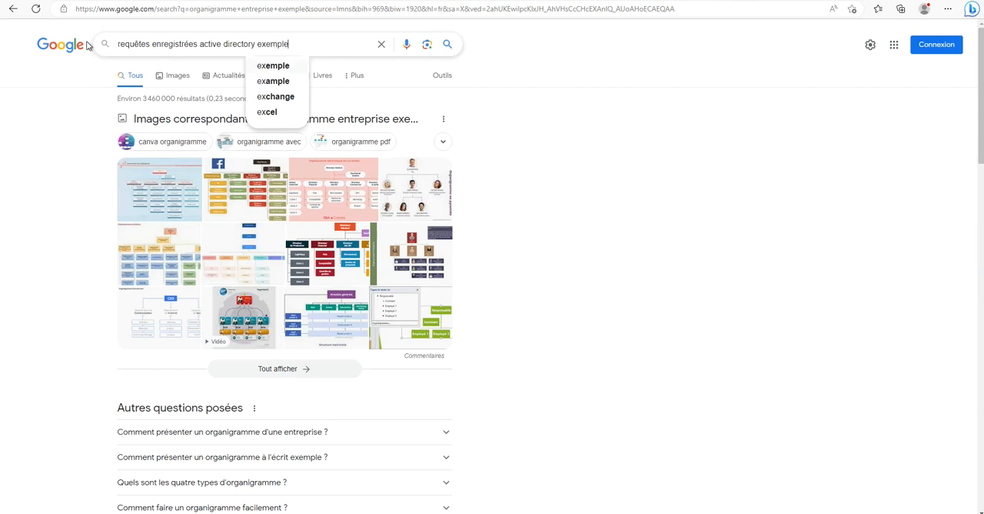
pyautogui.press('Return')
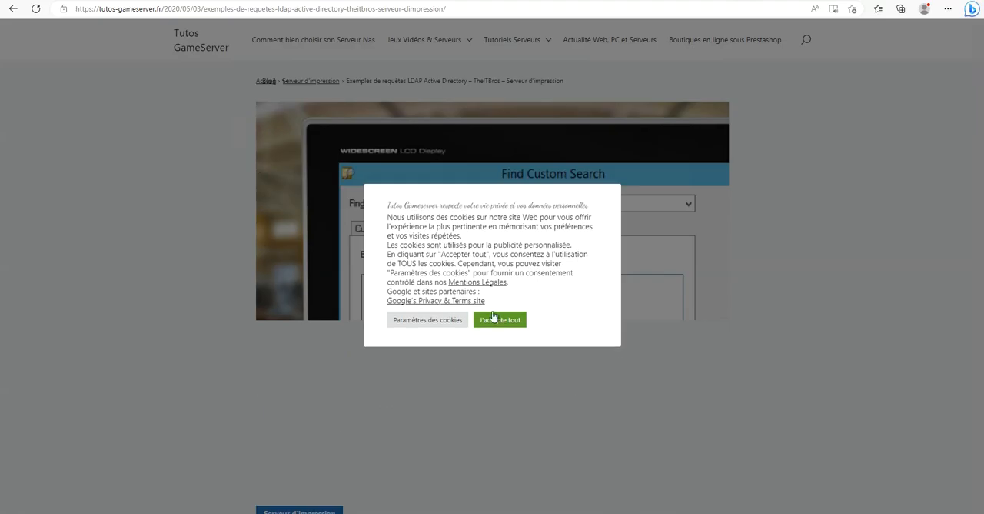
# Open the Tutos GameServer article on Active Directory LDAP queries and examine its example queries for users, computers and groups.
pyautogui.click(493, 318)
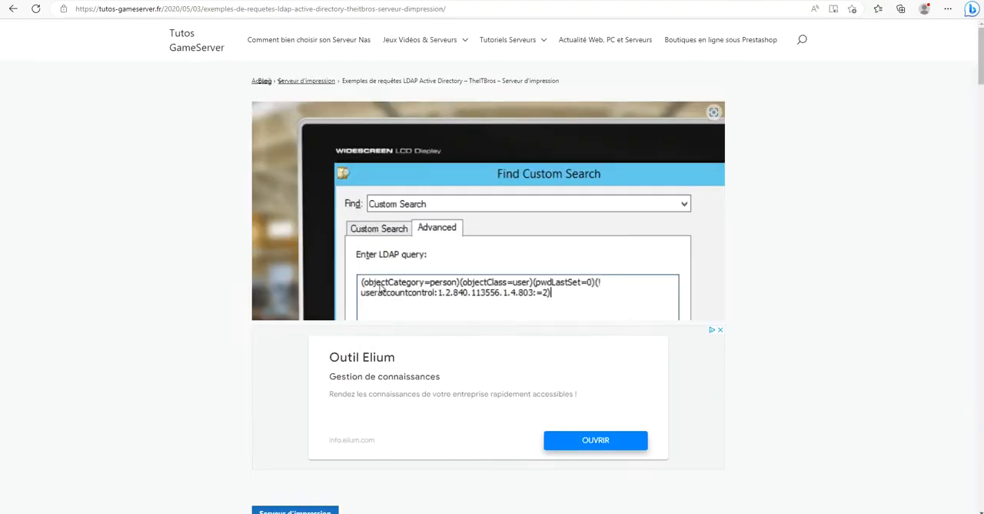
pyautogui.scroll(-15, 268, 352)
pyautogui.scroll(-20, 268, 353)
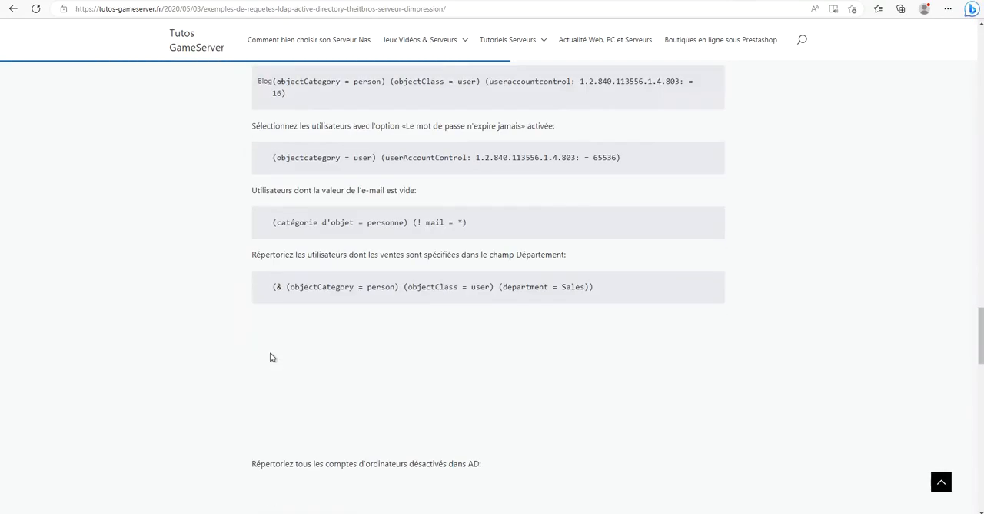
pyautogui.scroll(3, 275, 350)
pyautogui.scroll(5, 277, 350)
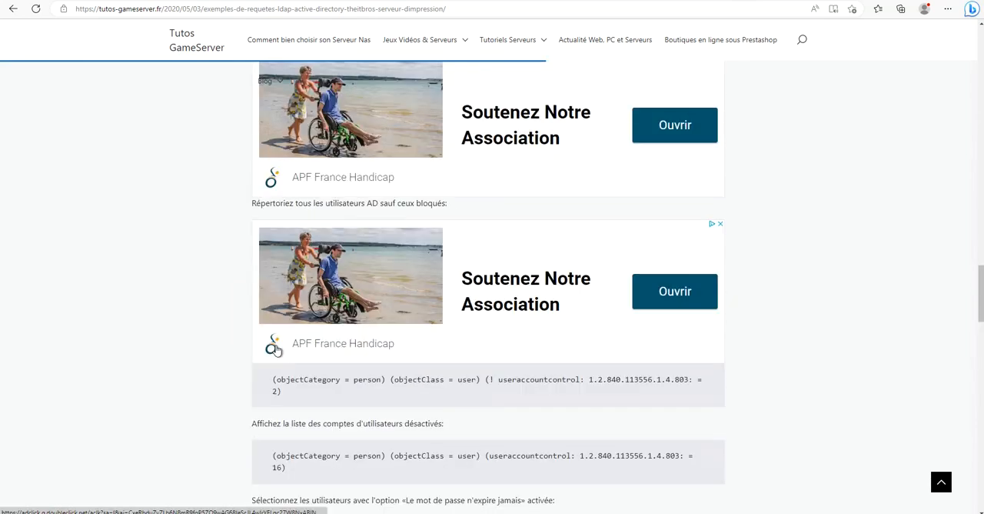
pyautogui.scroll(-15, 277, 346)
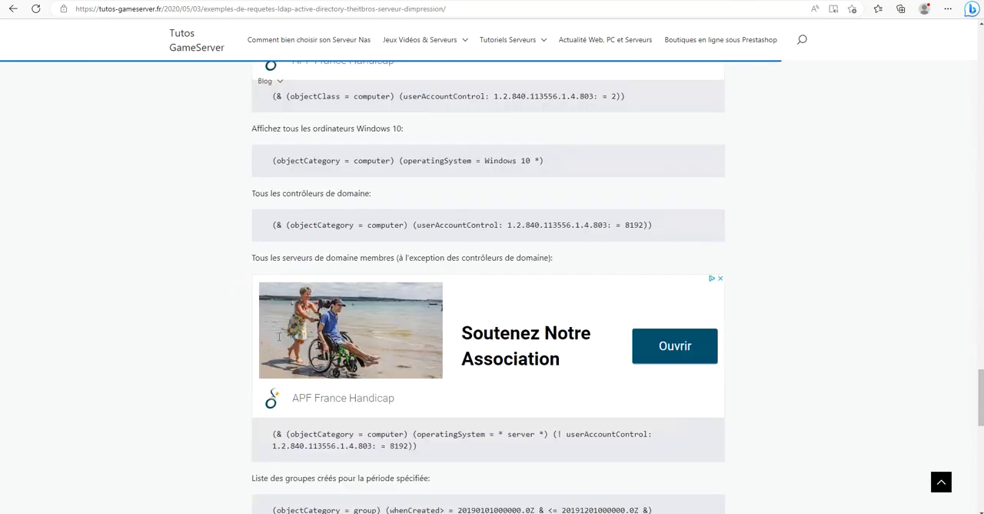
pyautogui.scroll(-5, 280, 339)
pyautogui.scroll(18, 281, 338)
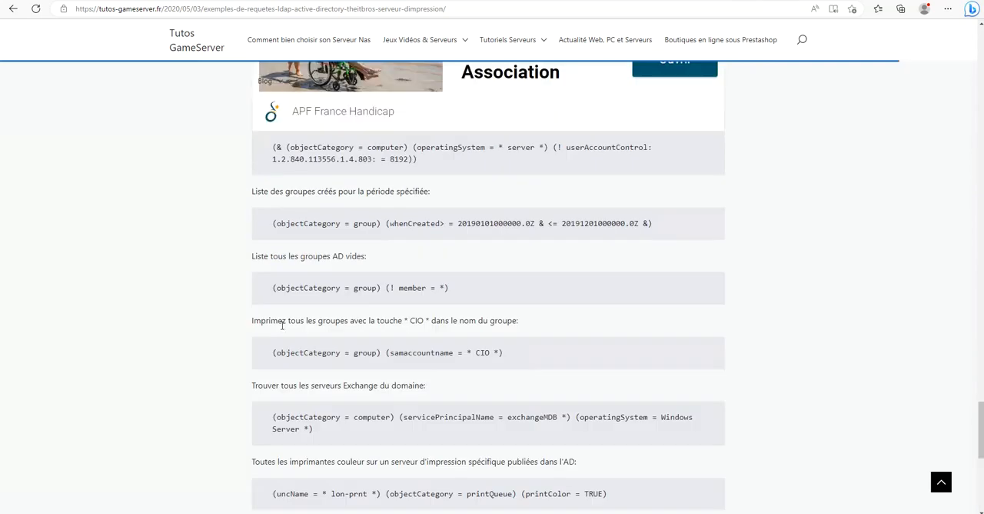
pyautogui.scroll(5, 282, 327)
pyautogui.scroll(3, 308, 277)
pyautogui.scroll(-3, 318, 262)
pyautogui.moveTo(289, 168); pyautogui.dragTo(471, 174)
pyautogui.click(470, 173)
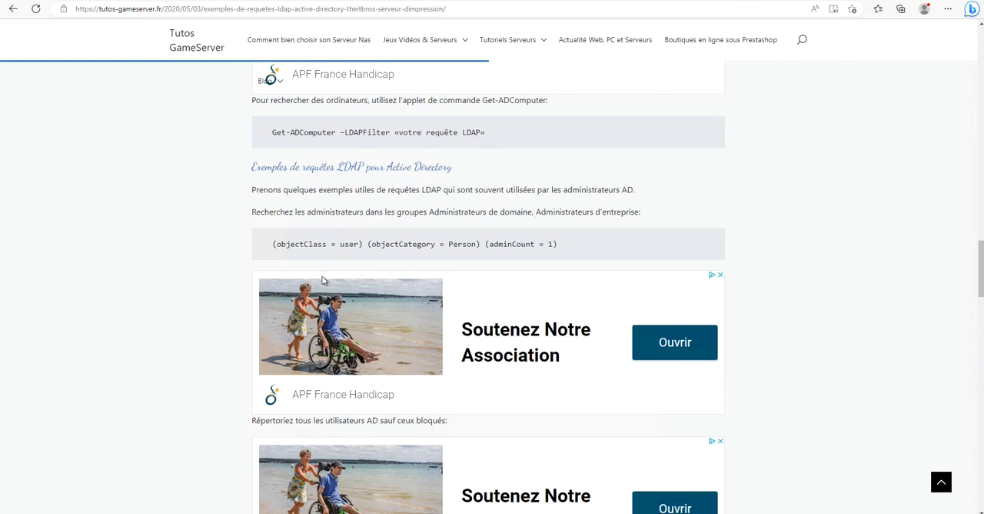
# Copy the example LDAP query that finds administrators in the domain and enterprise admin groups, (objectClass = user) (objectCategory = Person) (adminCount = 1).
pyautogui.moveTo(273, 244); pyautogui.dragTo(360, 246)
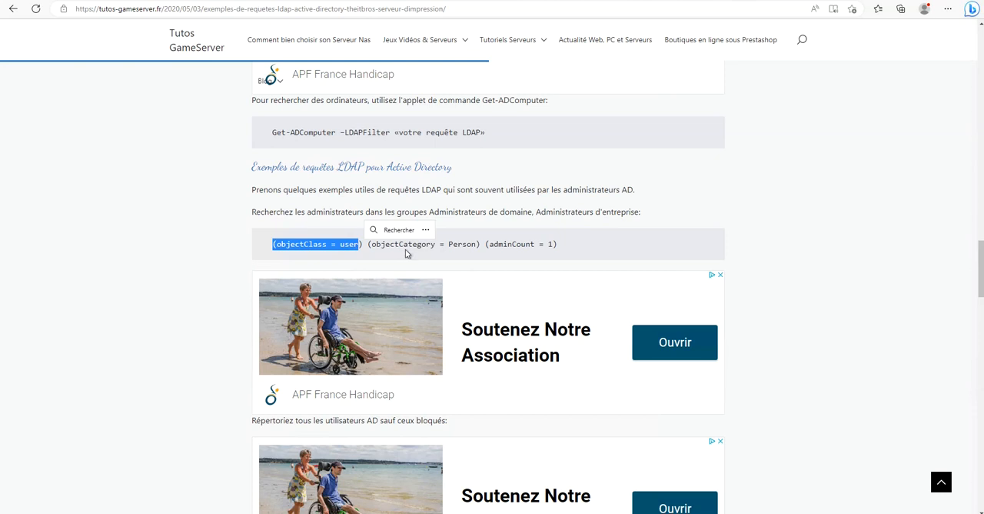
pyautogui.click(477, 253)
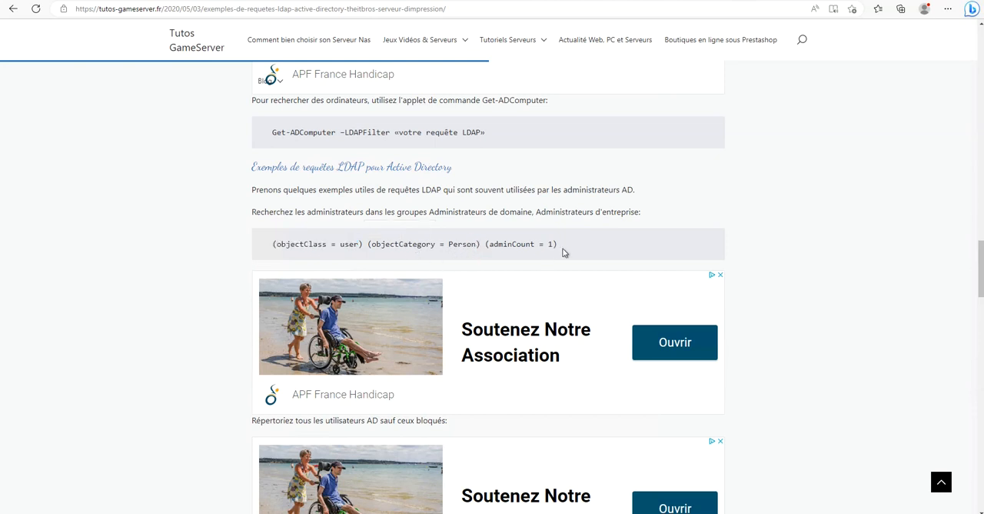
pyautogui.moveTo(566, 248); pyautogui.dragTo(261, 243)
pyautogui.rightClick(294, 247)
pyautogui.click(314, 254)
pyautogui.click(306, 244)
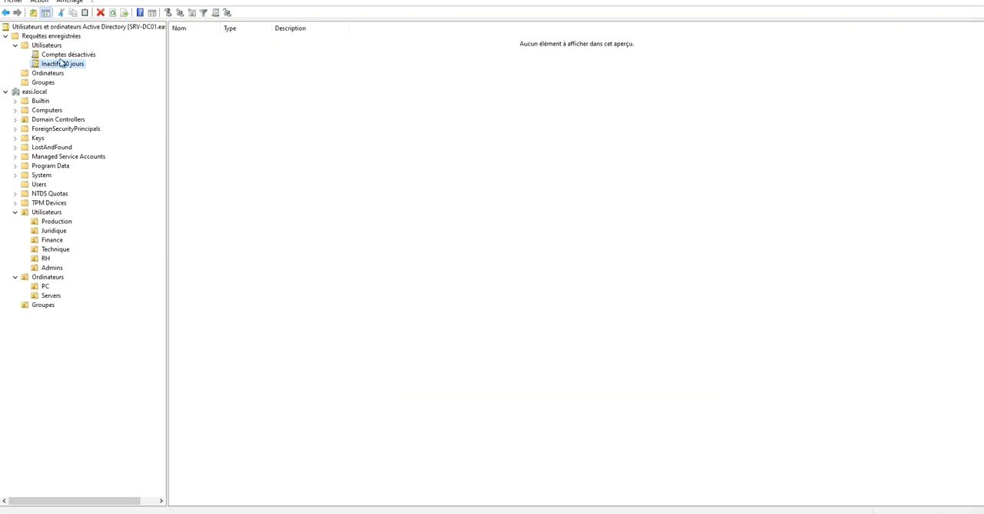
# Back in Active Directory Users and Computers, start a new query in the Utilisateurs saved-query folder and name it Admins dans Admin domaines et entreprise.
pyautogui.rightClick(51, 46)
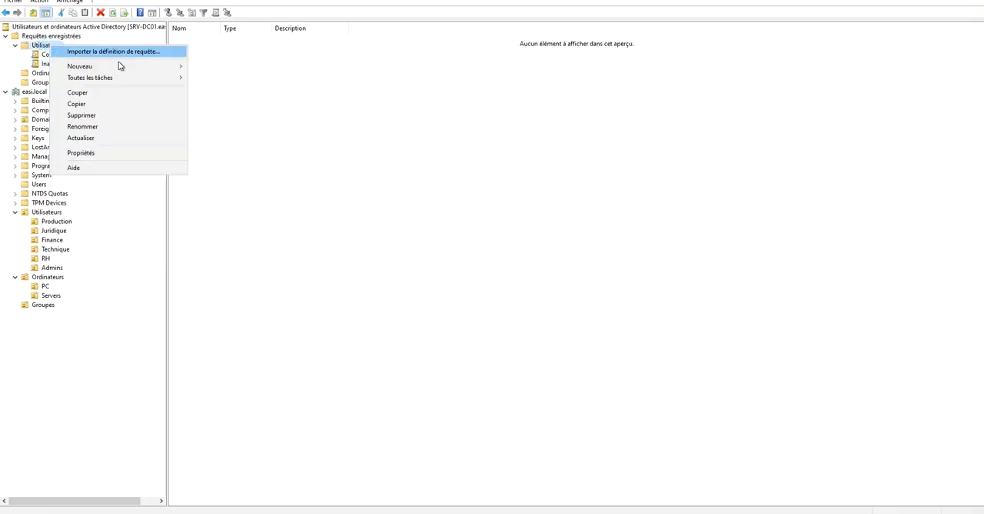
pyautogui.moveTo(140, 68)
pyautogui.click(215, 67)
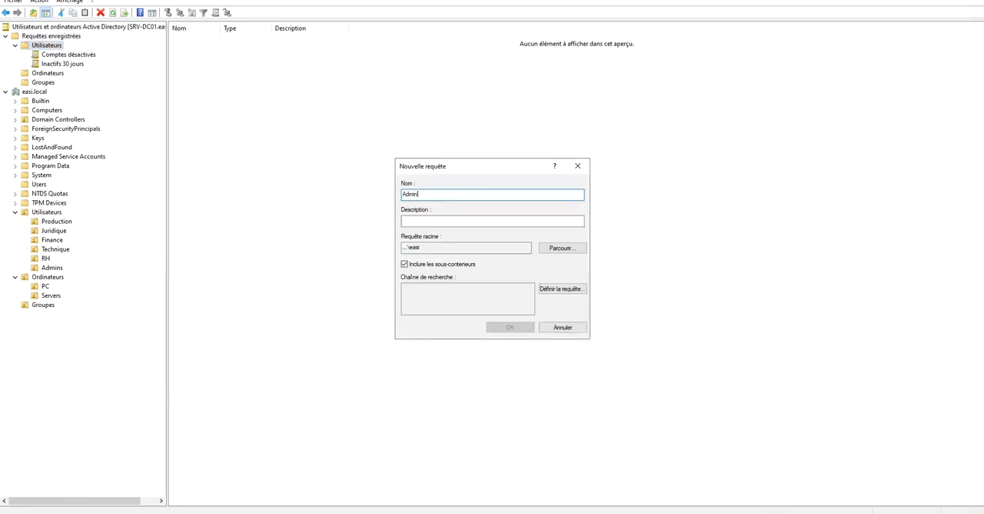
pyautogui.write('Admins dans Admin domaines et entreprise')
pyautogui.press('Tab')
pyautogui.click(554, 291)
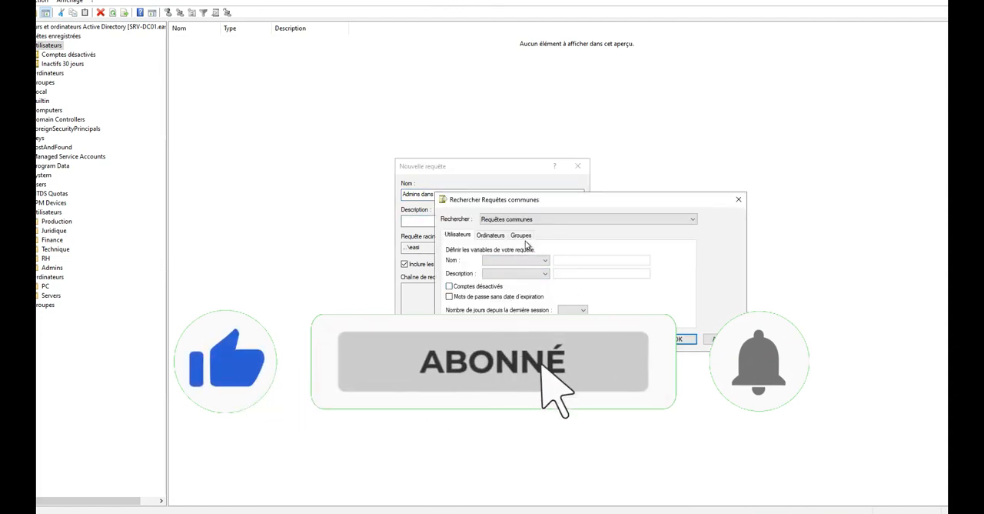
pyautogui.click(738, 199)
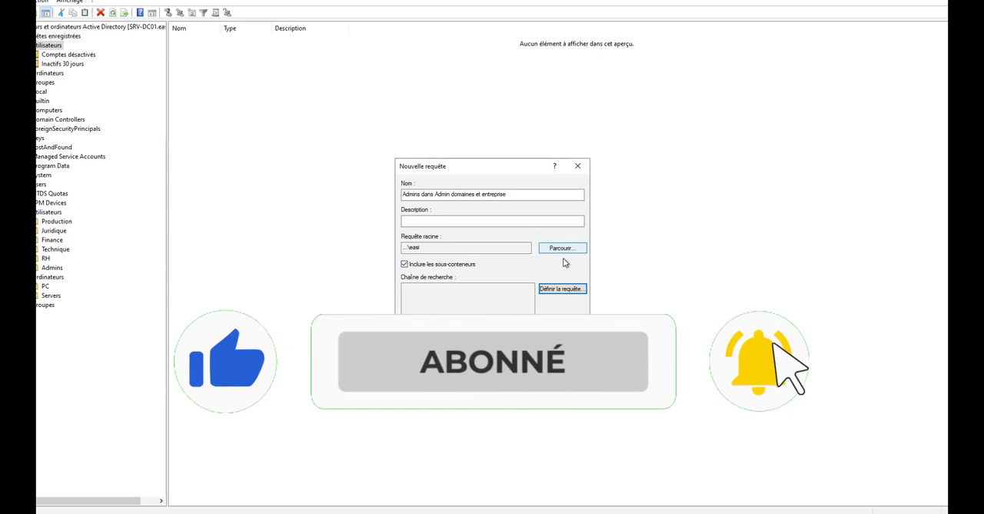
pyautogui.click(562, 289)
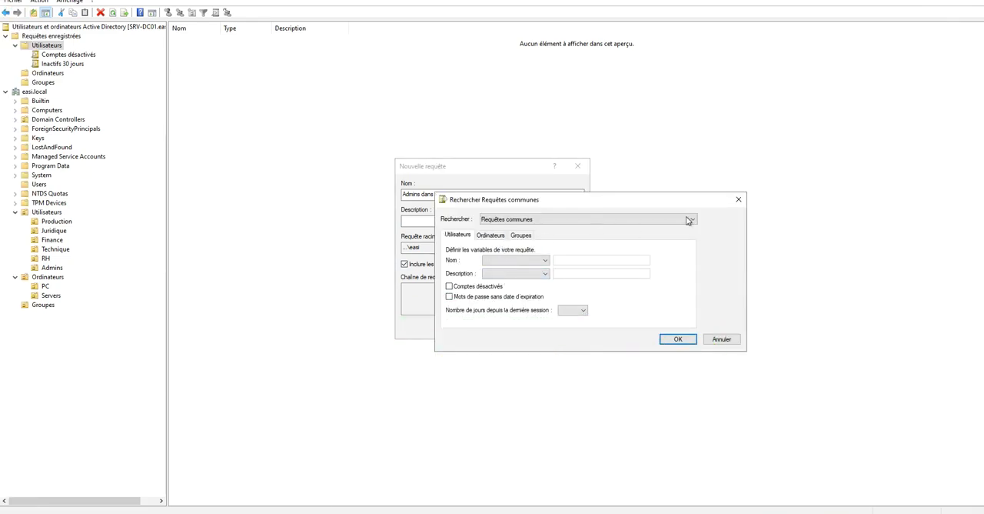
pyautogui.click(740, 201)
pyautogui.click(489, 289)
pyautogui.click(559, 249)
pyautogui.click(591, 200)
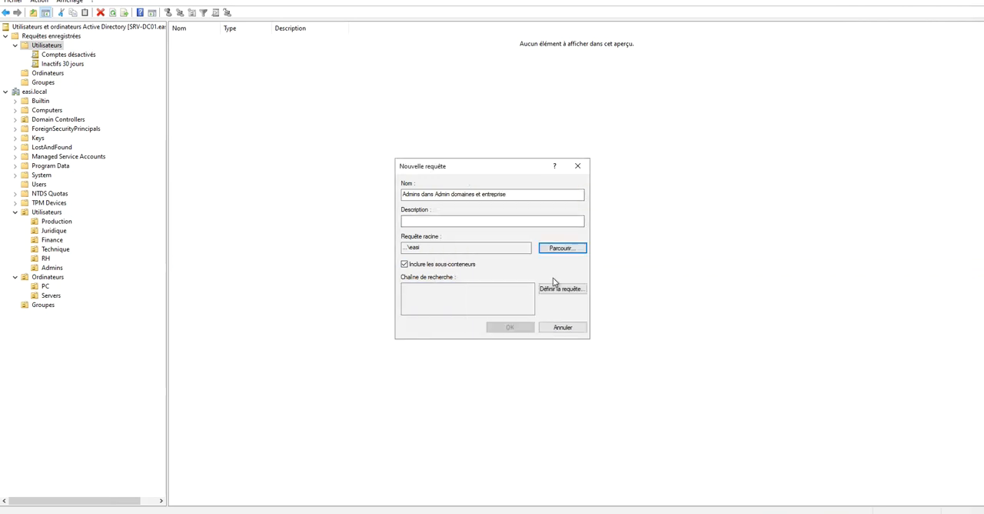
# Define the query as a search for Utilisateurs, contacts et groupes and show its advanced criteria.
pyautogui.click(565, 292)
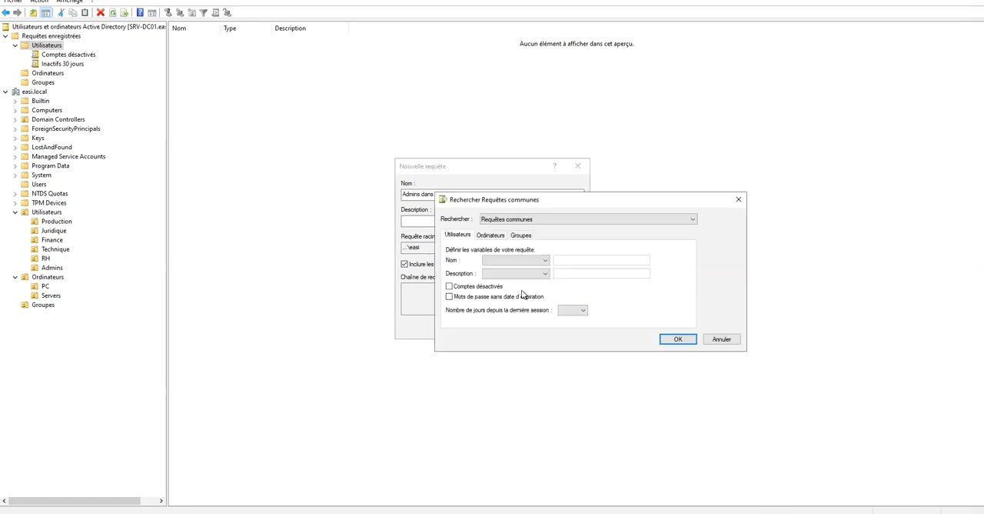
pyautogui.moveTo(592, 206); pyautogui.dragTo(748, 191)
pyautogui.click(677, 204)
pyautogui.click(676, 216)
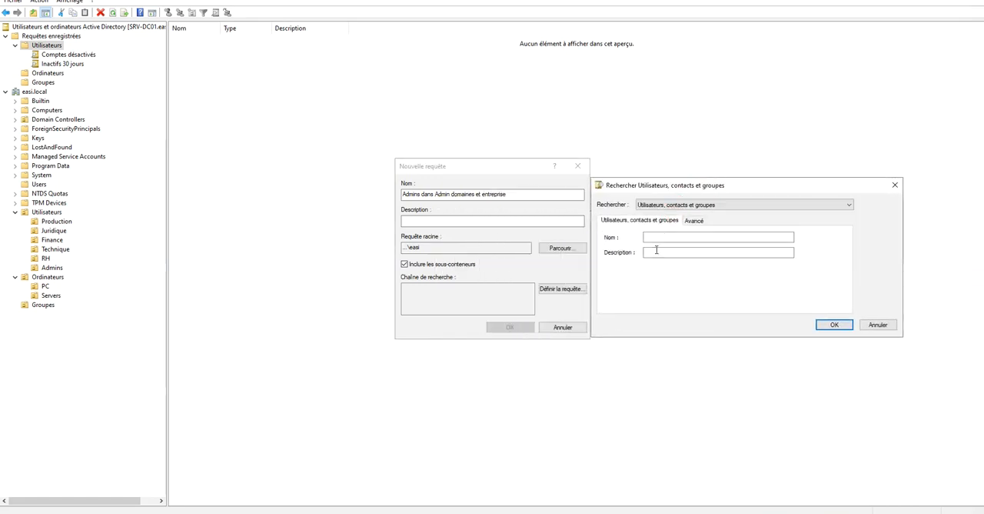
pyautogui.click(697, 222)
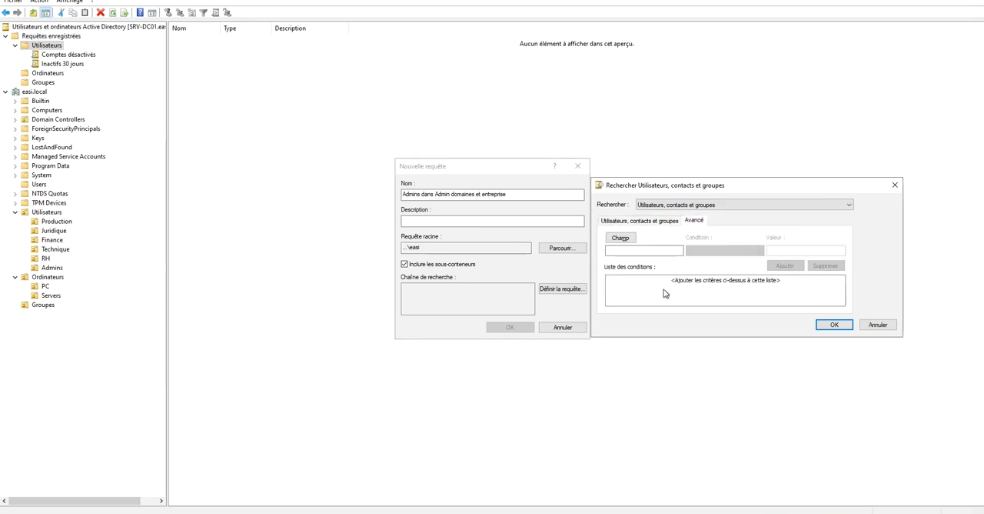
# Examine the Utilisateur attributes available as fields for the query's advanced criteria.
pyautogui.click(654, 247)
pyautogui.click(621, 238)
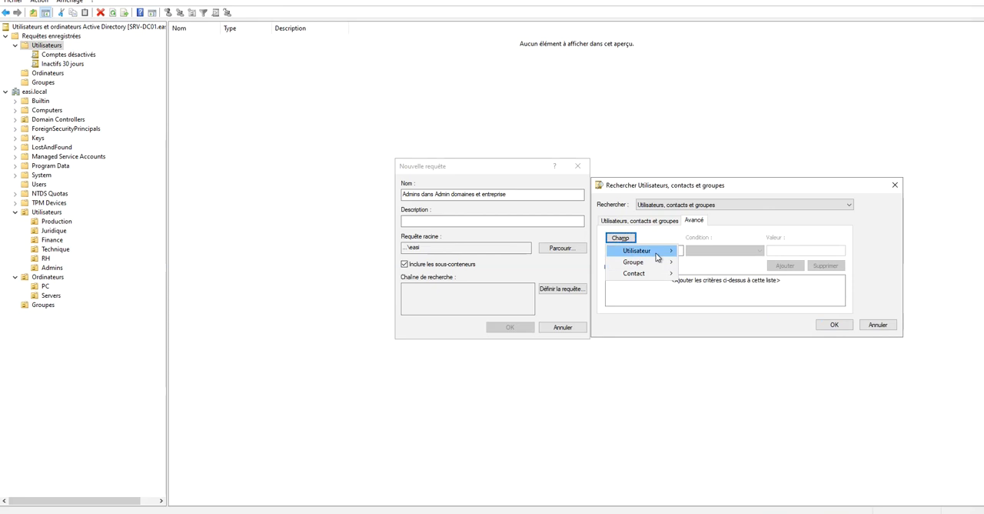
pyautogui.moveTo(659, 257)
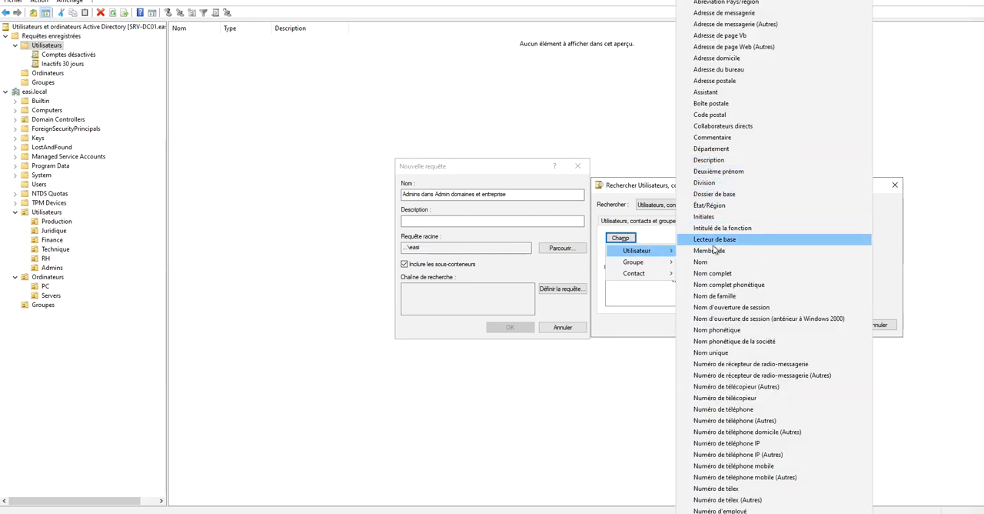
pyautogui.click(650, 238)
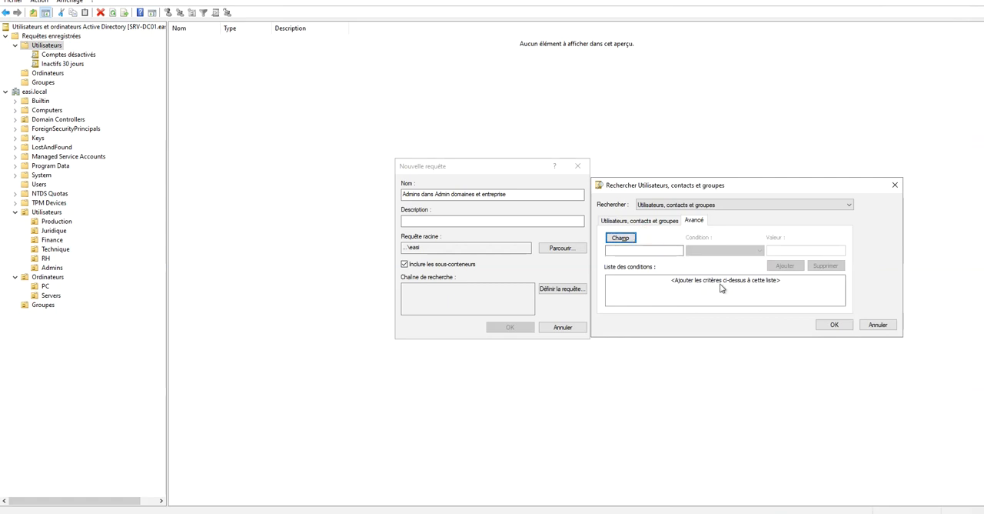
pyautogui.click(620, 238)
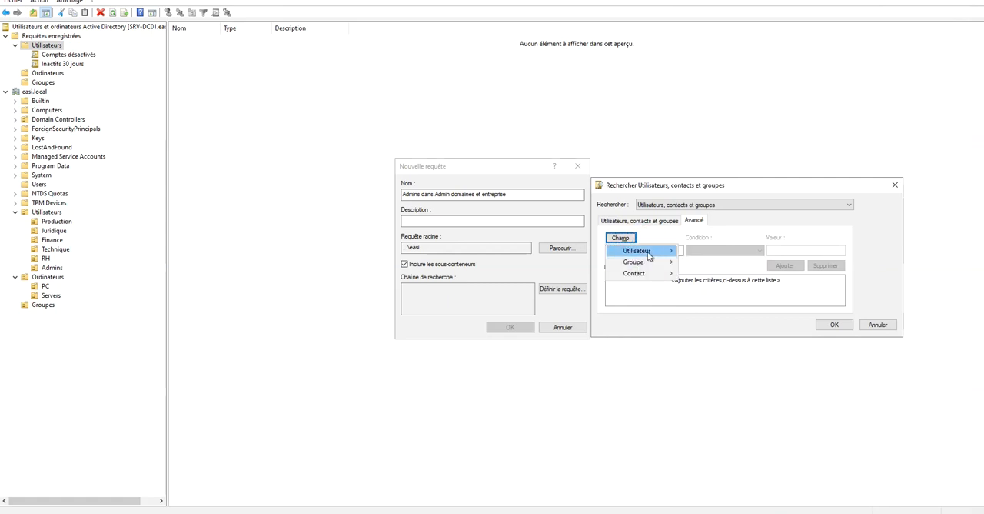
pyautogui.moveTo(648, 253)
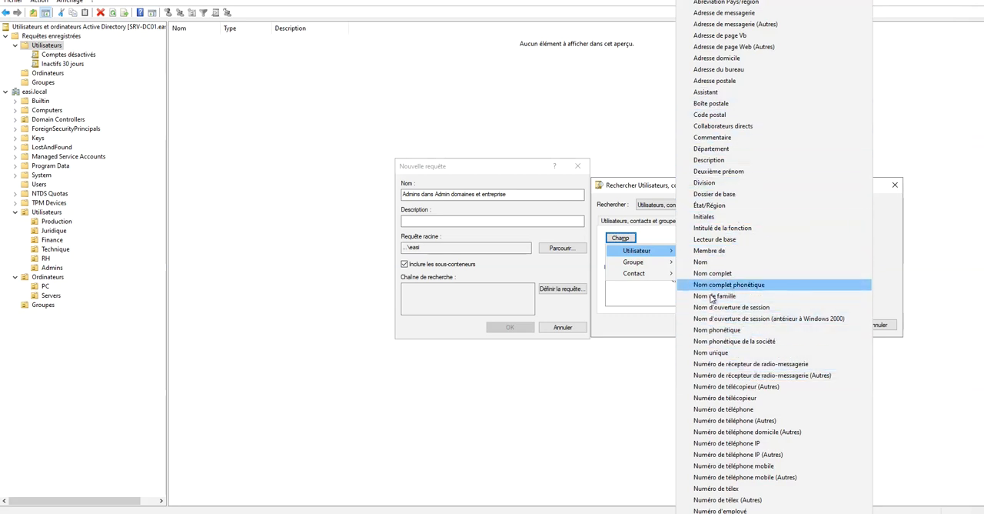
pyautogui.click(496, 296)
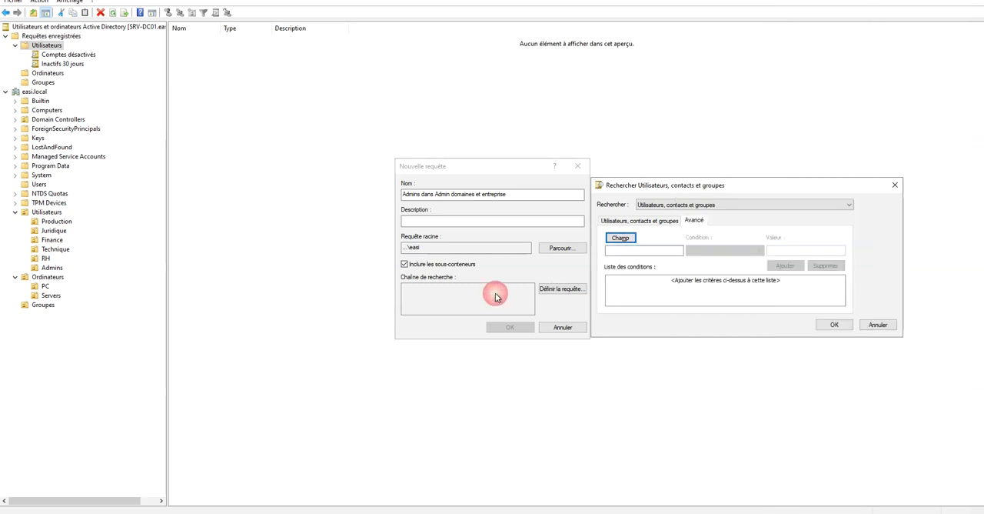
pyautogui.click(622, 238)
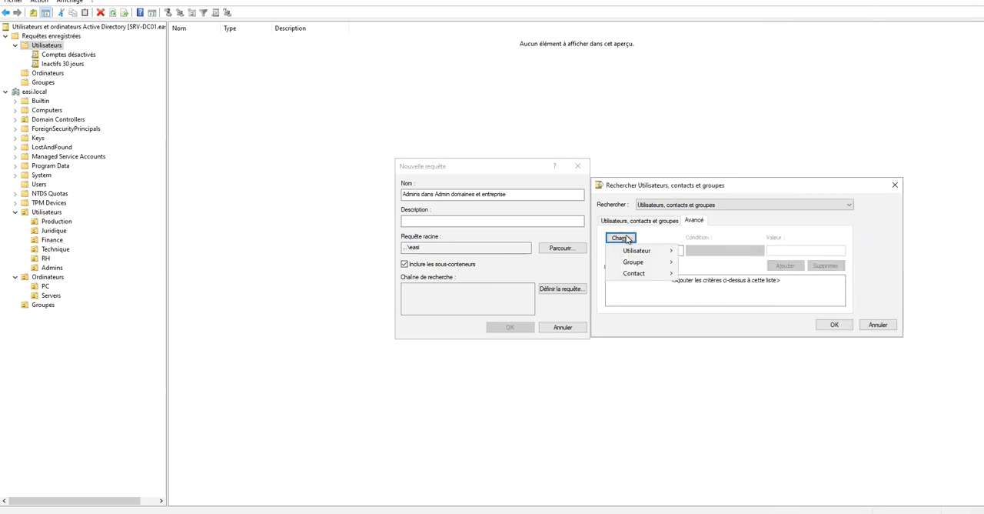
# Look through the criteria offered by the Recherche personnalisée and Requêtes communes search types, including users, computers and groups.
pyautogui.click(637, 221)
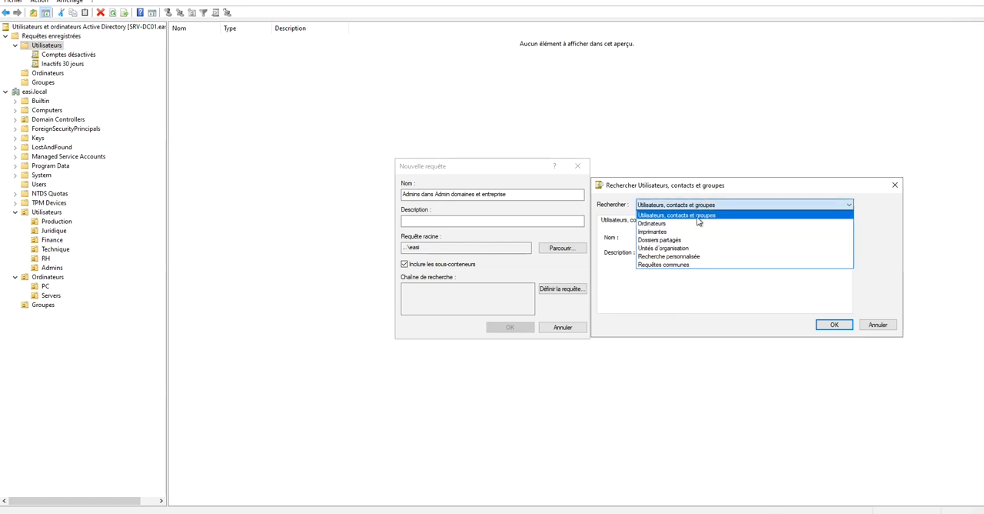
pyautogui.click(687, 256)
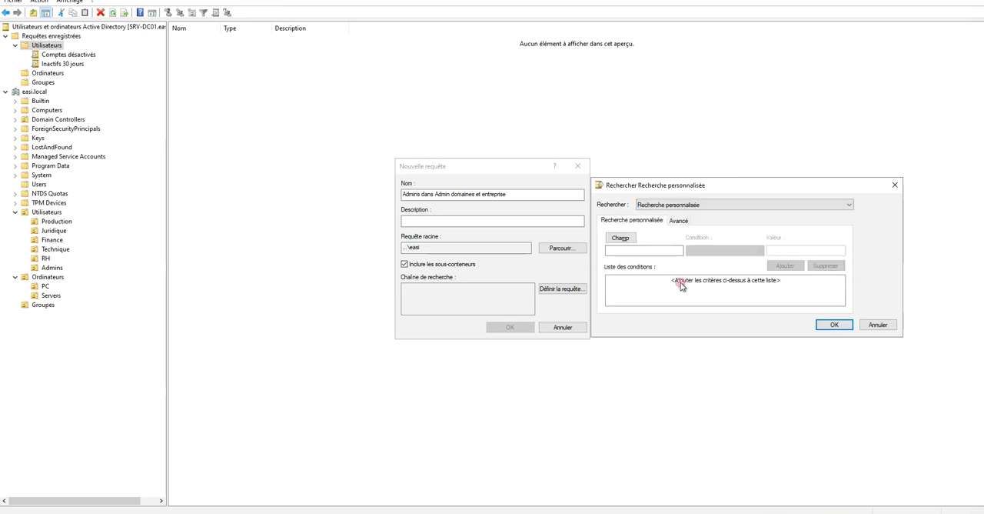
pyautogui.click(683, 208)
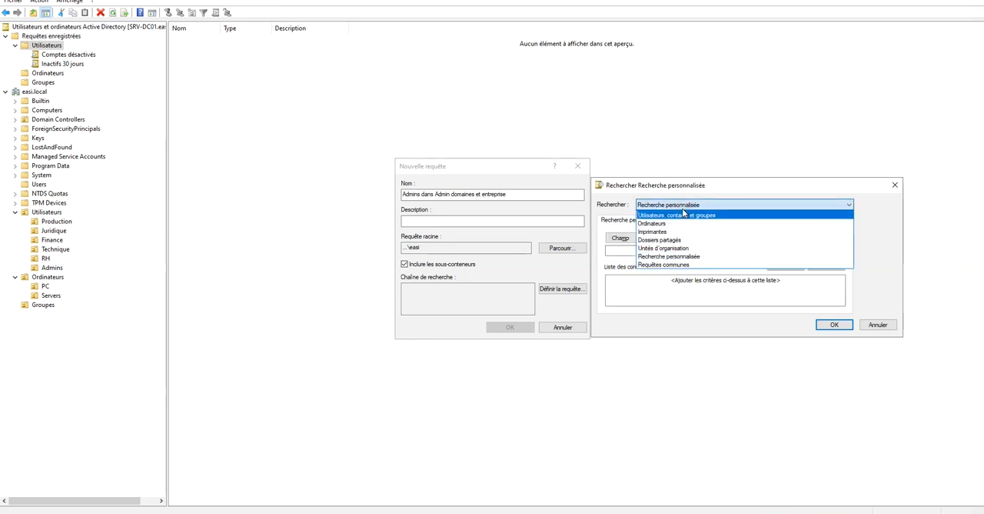
pyautogui.click(669, 265)
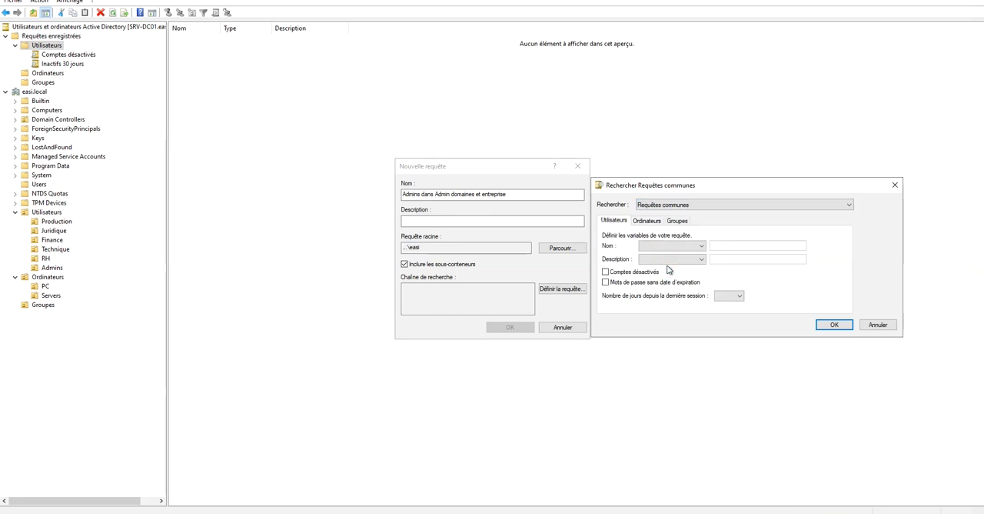
pyautogui.click(678, 221)
pyautogui.click(649, 221)
pyautogui.click(620, 221)
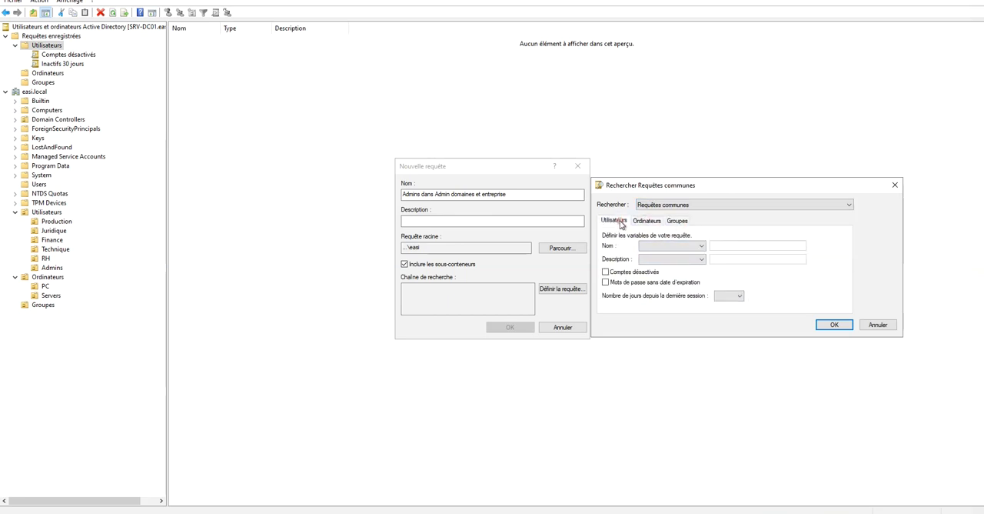
pyautogui.click(683, 206)
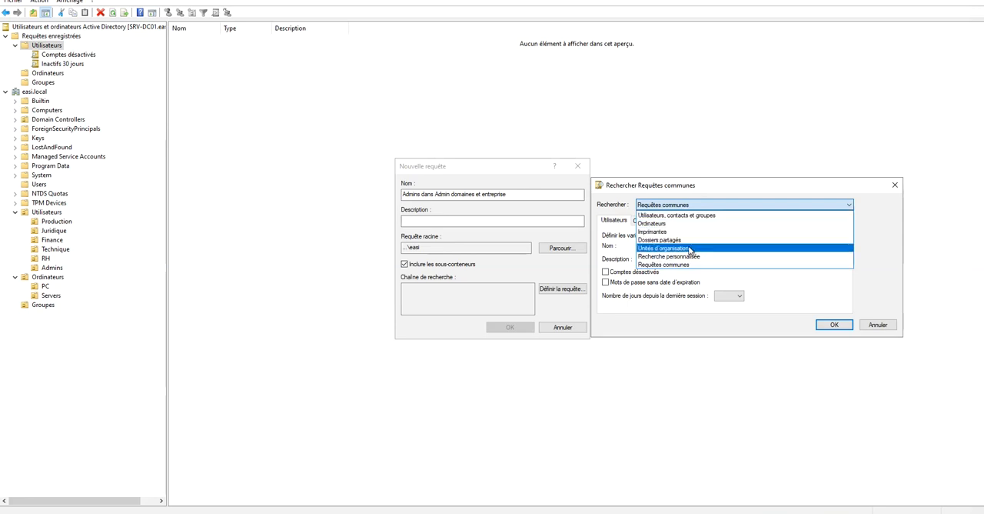
pyautogui.click(697, 216)
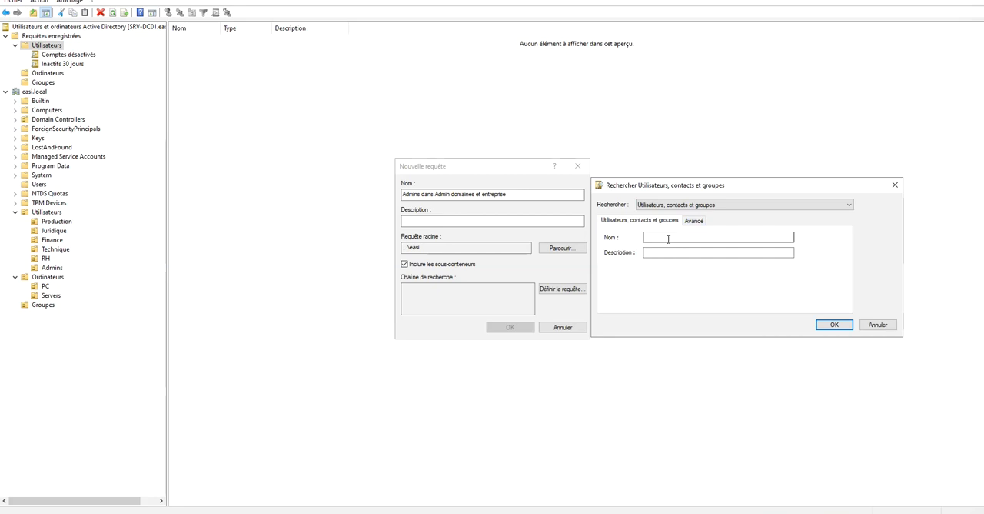
pyautogui.click(694, 222)
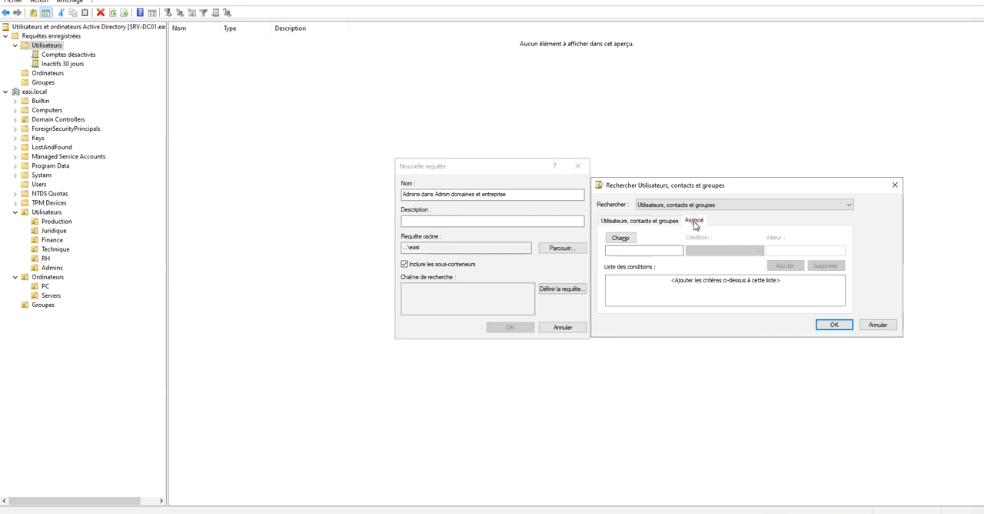
pyautogui.click(695, 288)
pyautogui.click(651, 249)
pyautogui.click(621, 238)
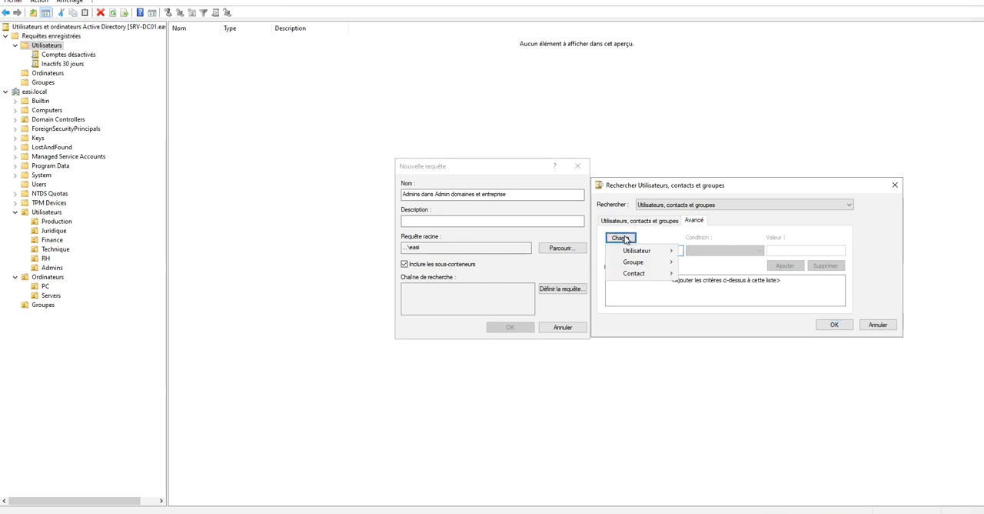
pyautogui.moveTo(652, 253)
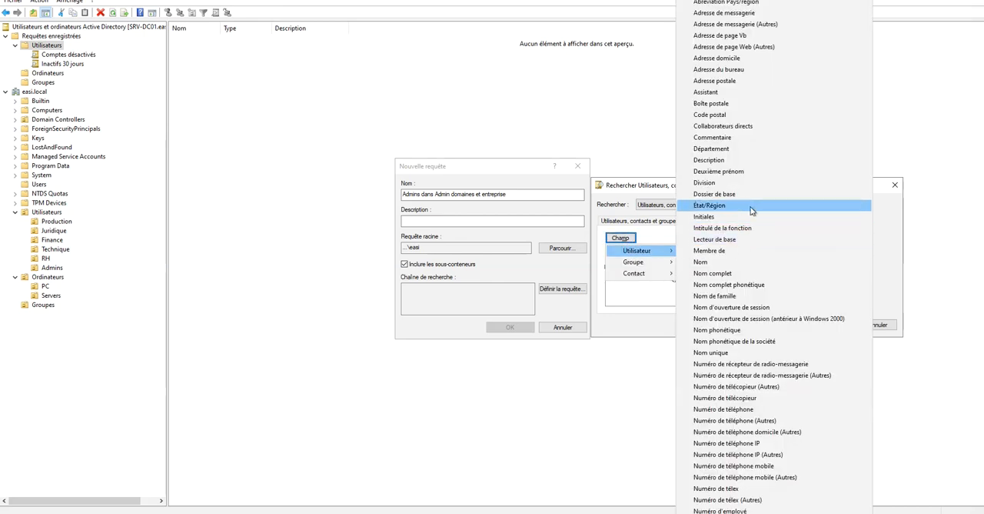
pyautogui.click(748, 263)
pyautogui.click(781, 250)
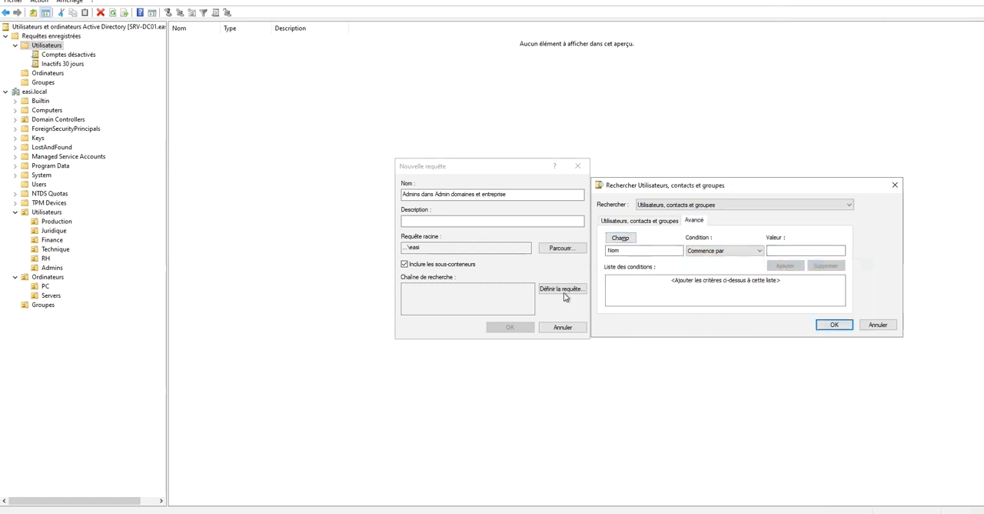
pyautogui.click(878, 325)
pyautogui.click(477, 293)
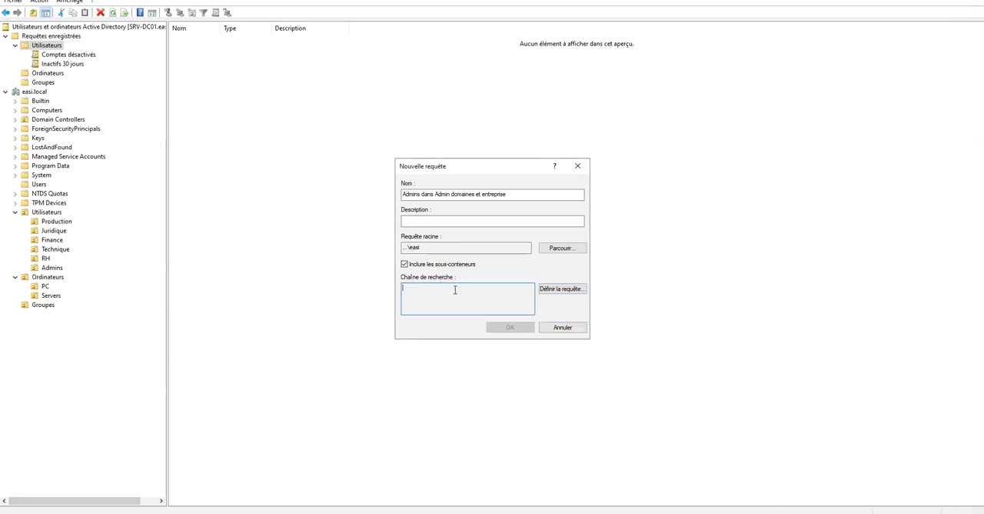
# Reopen the query definition and show the advanced criteria for Utilisateurs, contacts et groupes.
pyautogui.click(552, 292)
pyautogui.click(552, 293)
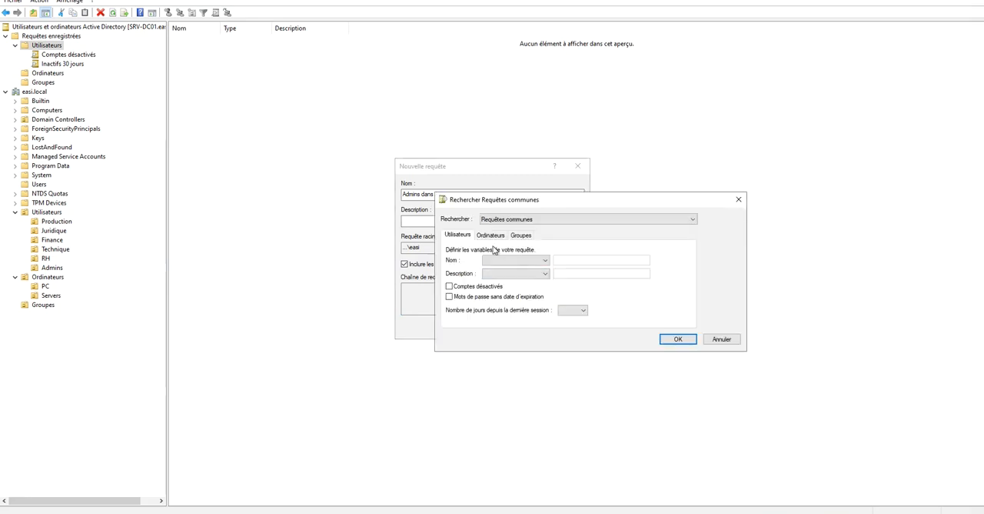
pyautogui.click(512, 220)
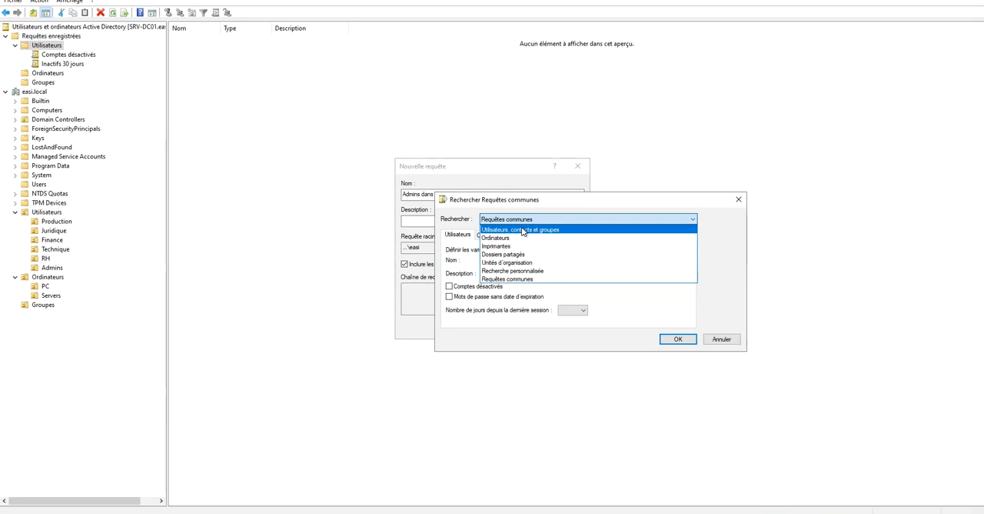
pyautogui.click(522, 230)
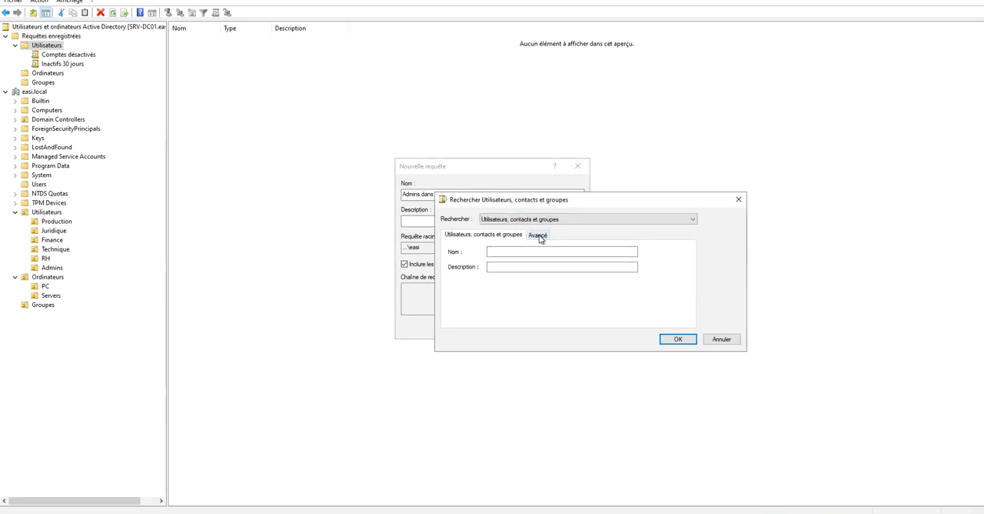
pyautogui.click(538, 236)
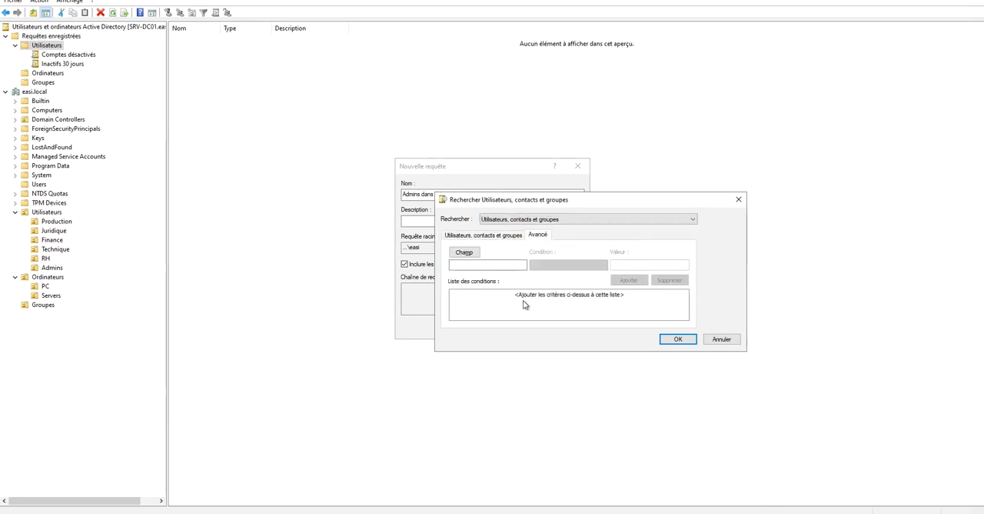
# Compare the Requêtes communes and Recherche personnalisée search types for a place to enter the copied LDAP query.
pyautogui.click(512, 235)
pyautogui.click(512, 219)
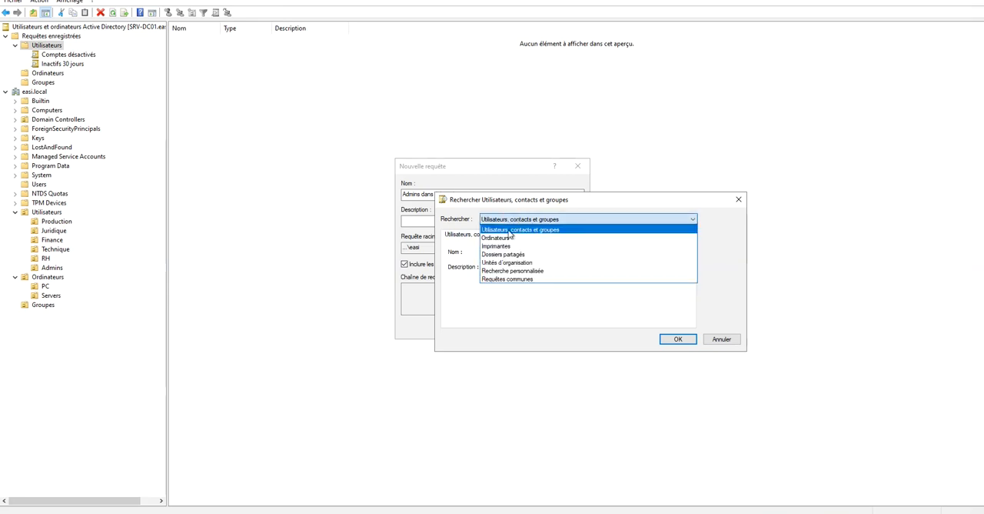
pyautogui.click(546, 279)
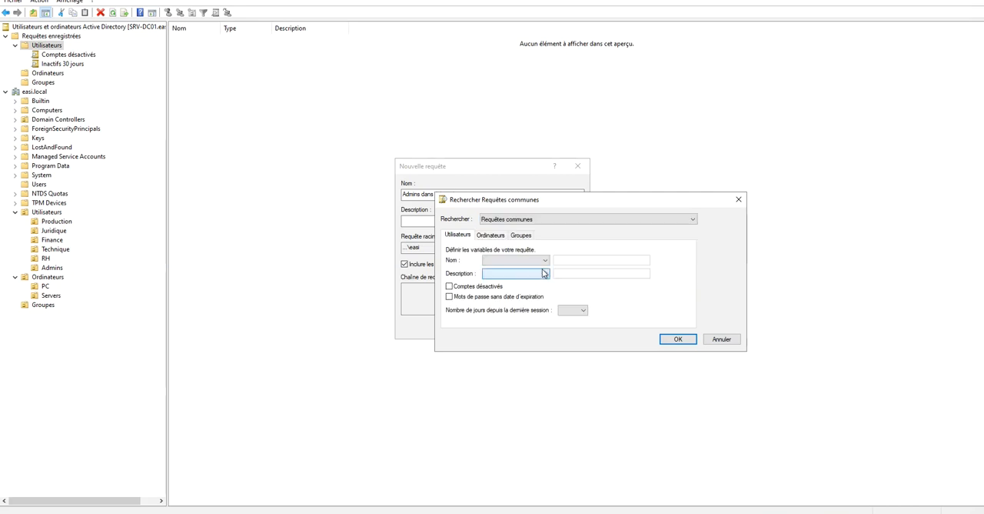
pyautogui.click(525, 220)
pyautogui.click(510, 270)
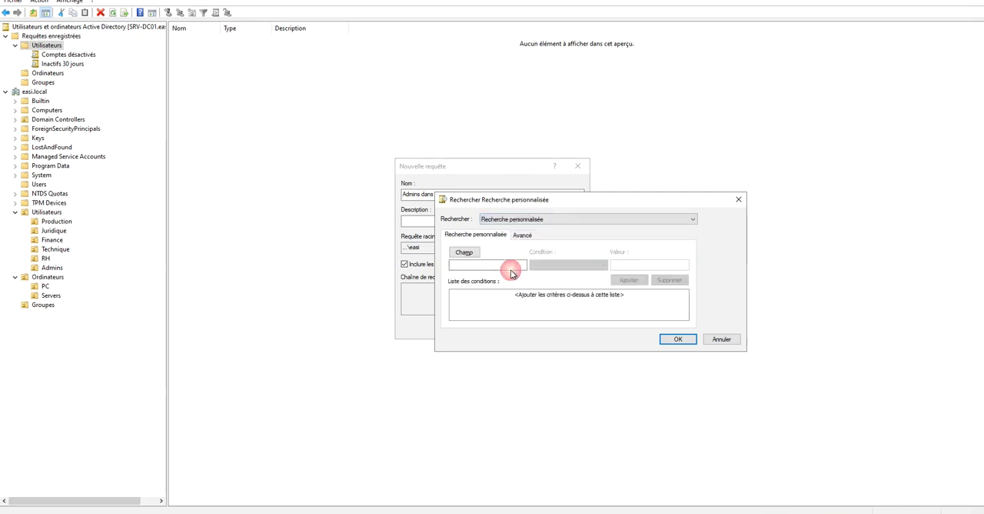
pyautogui.click(516, 267)
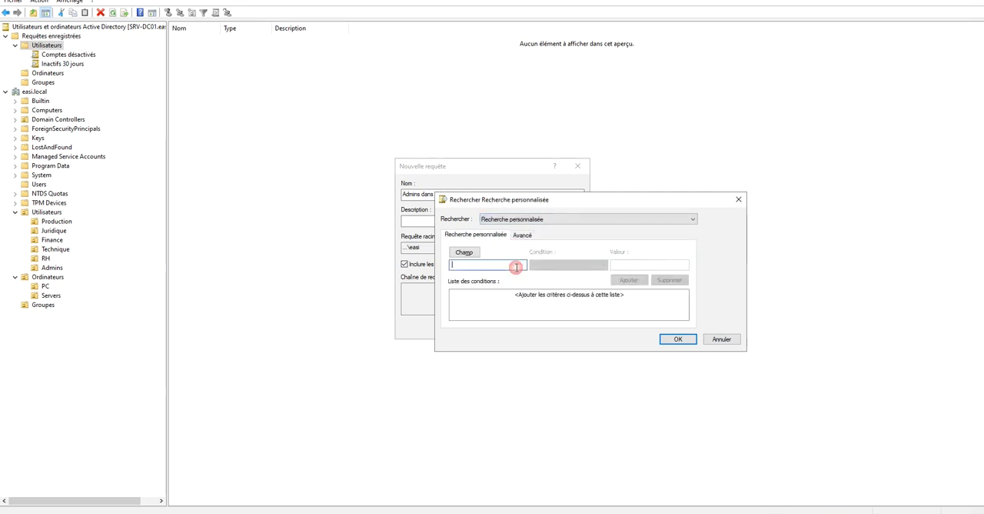
# Define a Utilisateurs, contacts et groupes search with the copied (objectClass = user) (objectCategory = Person) (adminCount = 1) query as Nom, and accept it.
pyautogui.click(531, 222)
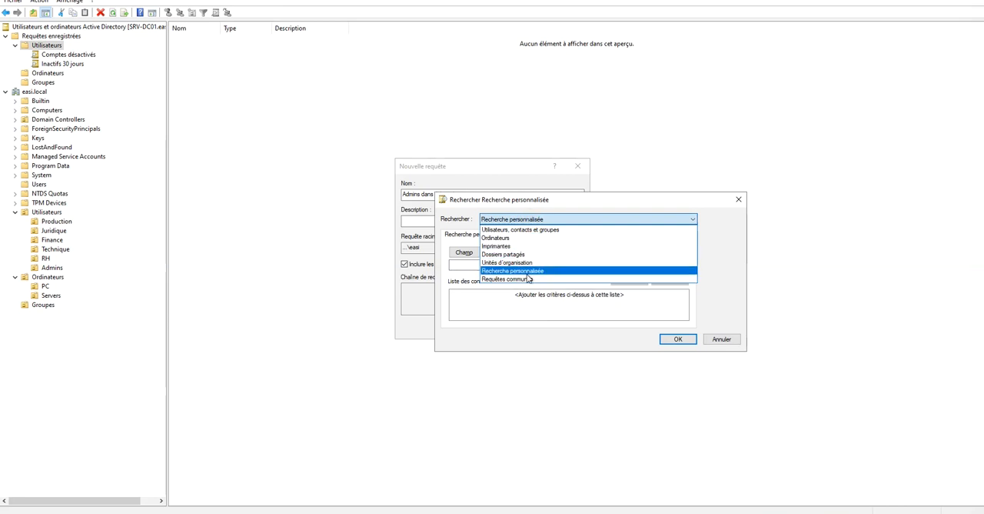
pyautogui.click(523, 230)
pyautogui.click(537, 237)
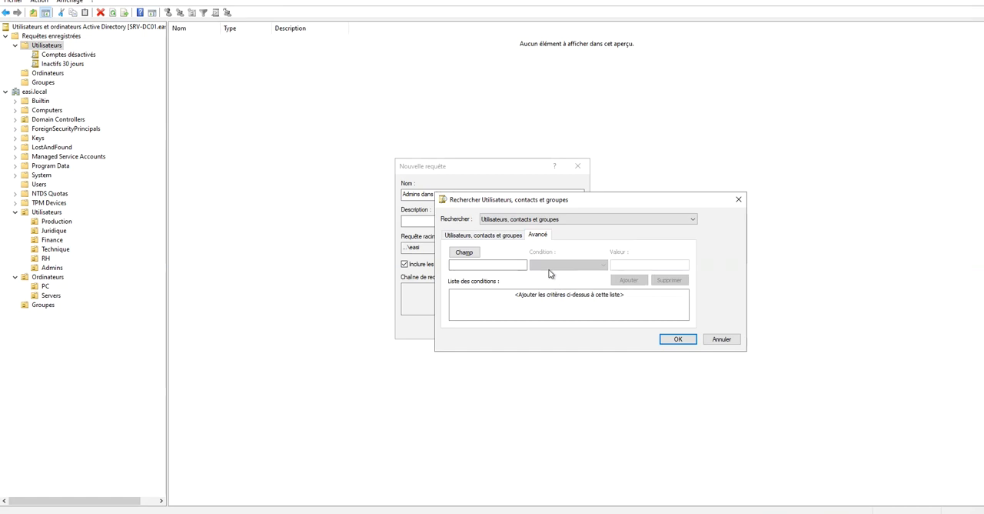
pyautogui.click(505, 237)
pyautogui.click(496, 252)
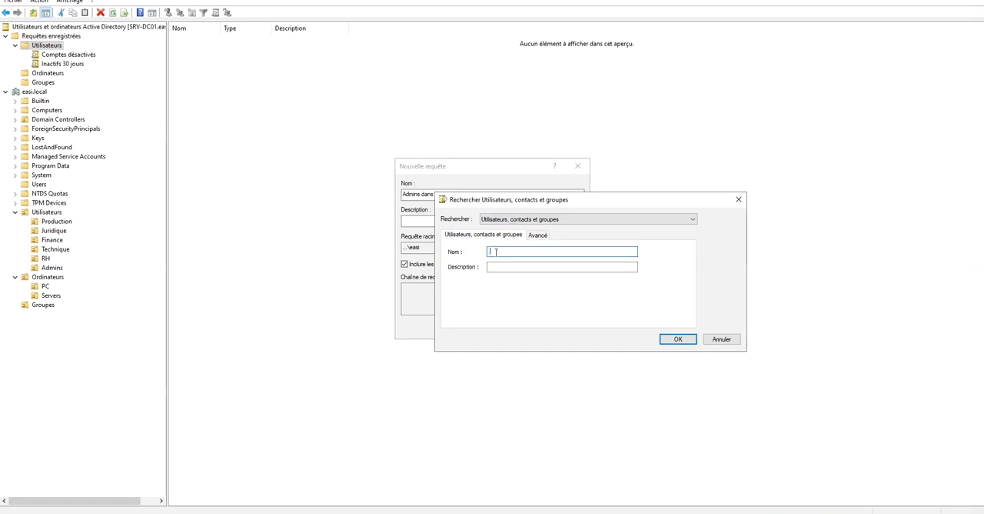
pyautogui.write('(objectClass = user) (objectCategory = Person) (adminCount = 1)')
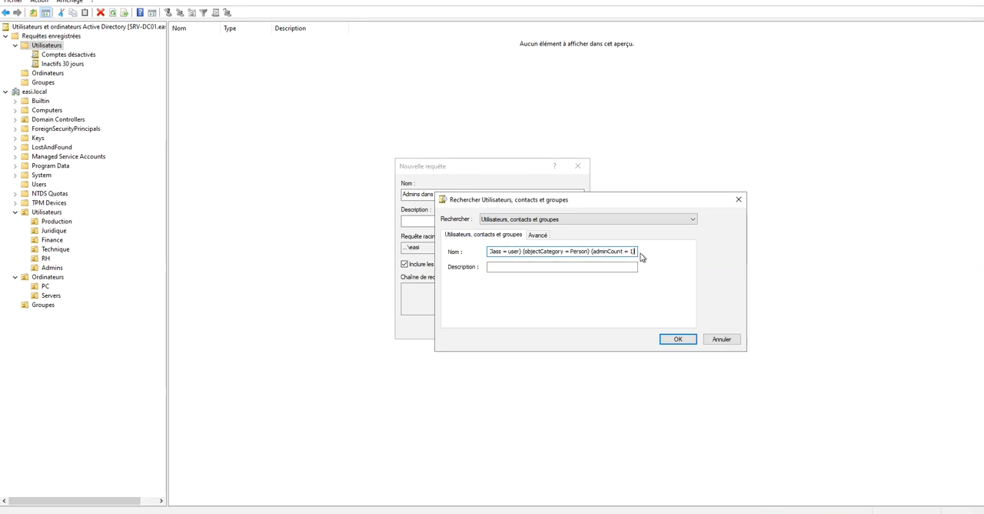
pyautogui.click(680, 339)
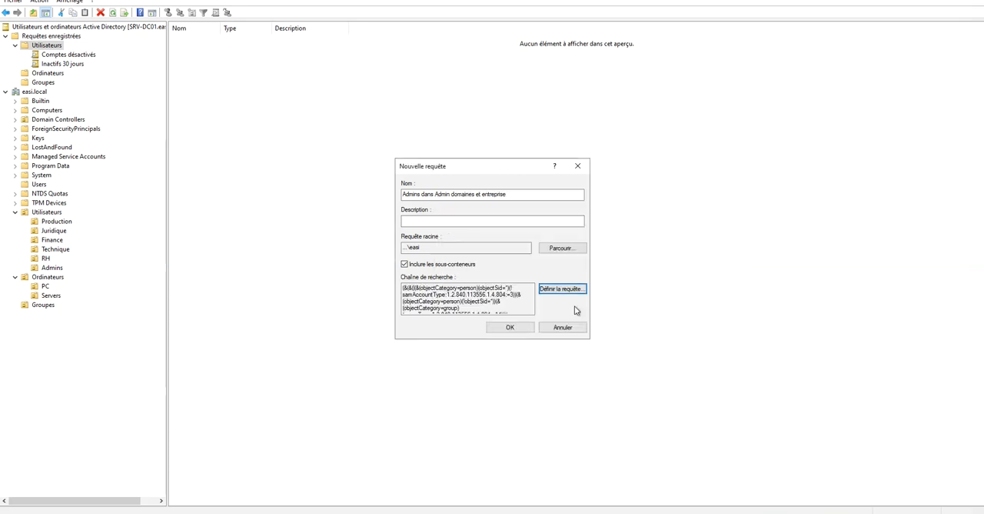
# Inspect the search string generated for the new query.
pyautogui.moveTo(506, 294); pyautogui.dragTo(403, 271)
pyautogui.click(509, 304)
pyautogui.click(412, 294)
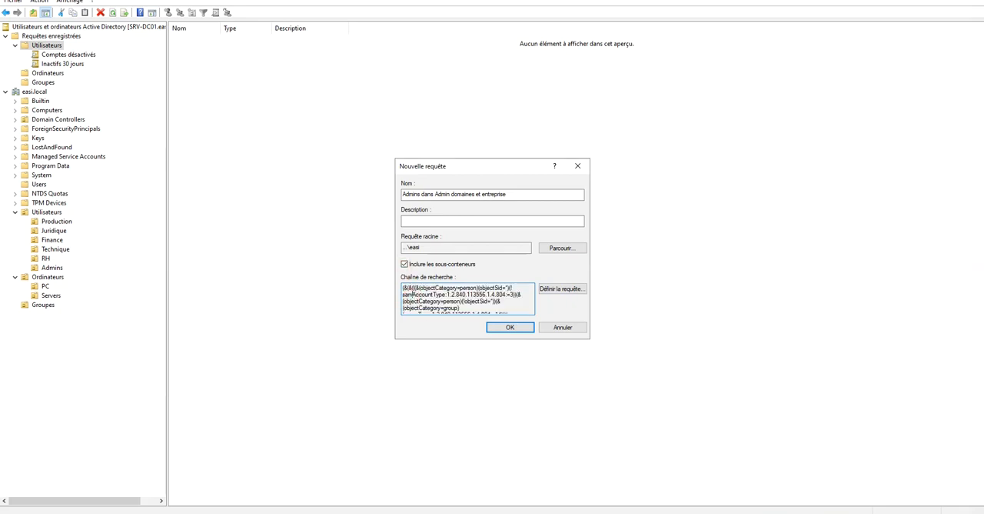
# Switch to the tutos-gameserver.fr article in the browser and review its instructions for running an LDAP query as a saved query.
pyautogui.hotkey('alt', 'Tab')
pyautogui.scroll(15, 429, 267)
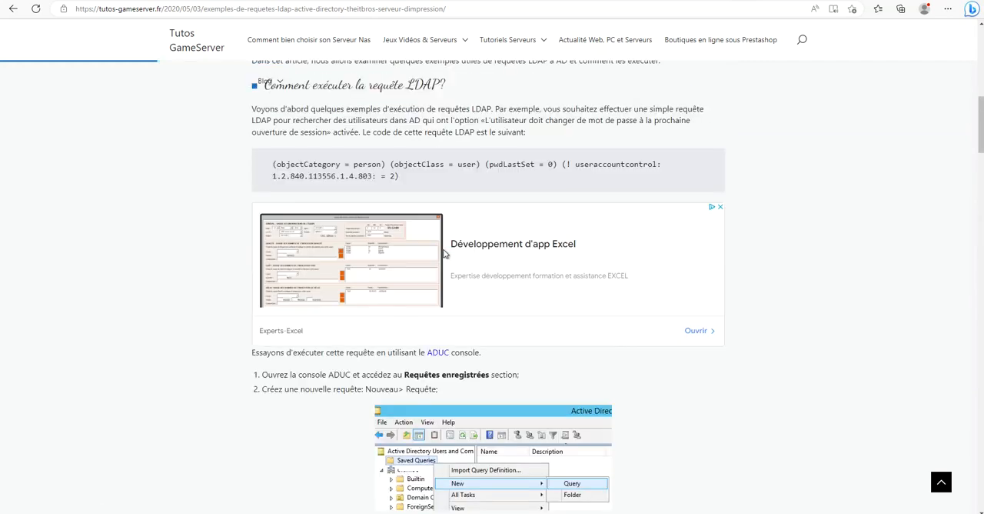
pyautogui.scroll(1, 443, 254)
pyautogui.scroll(-6, 443, 254)
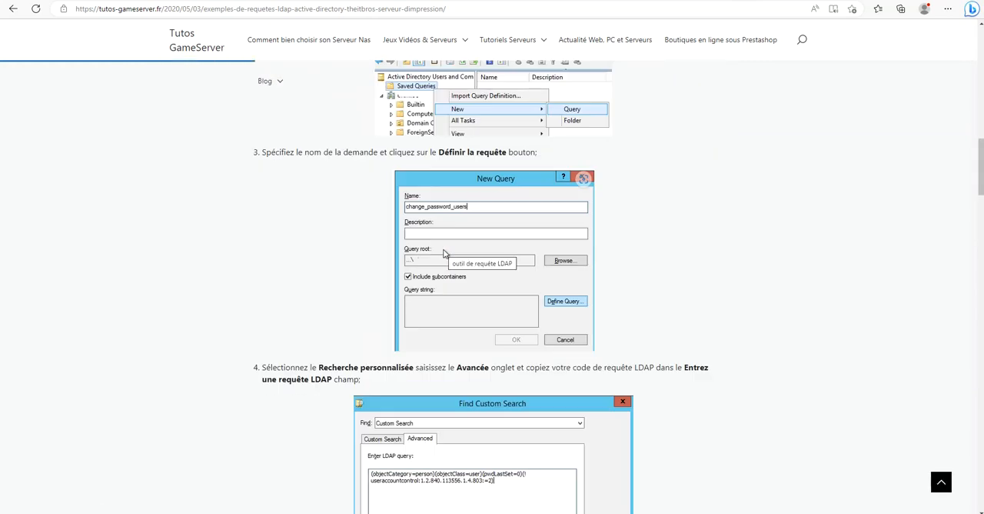
pyautogui.scroll(-3, 443, 254)
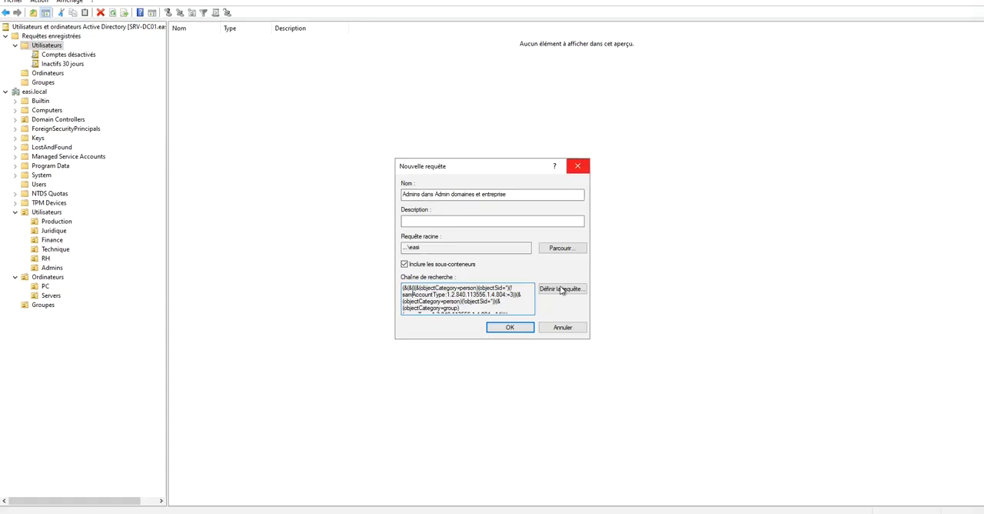
# Redefine the administrators query as a Recherche personnalisée with the advanced LDAP query (objectClass = user) (objectCategory = Person) (adminCount = 1), and save it.
pyautogui.click(562, 289)
pyautogui.click(535, 219)
pyautogui.click(541, 272)
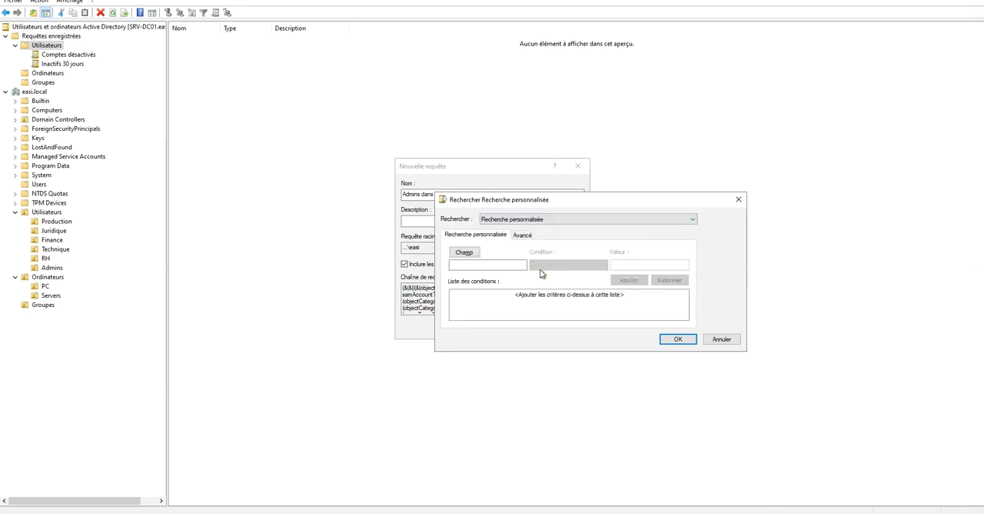
pyautogui.click(522, 235)
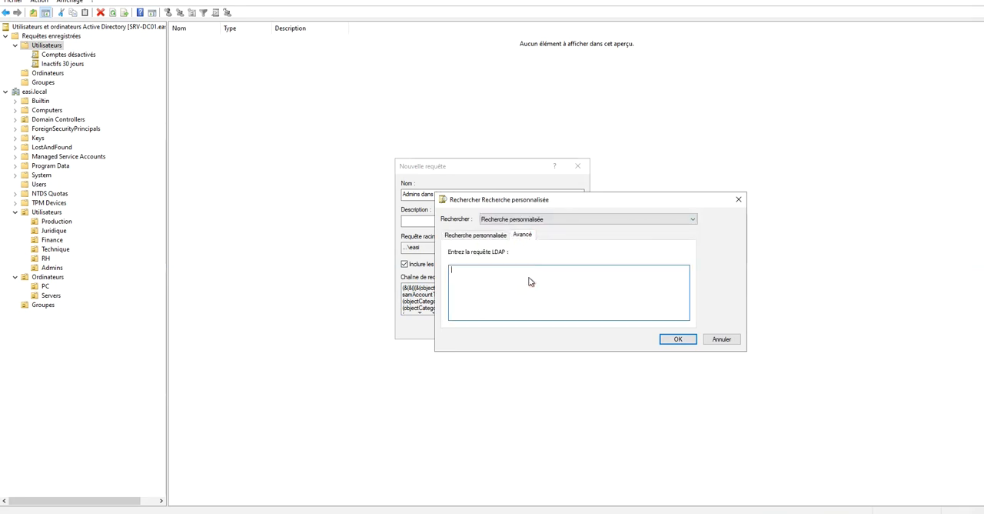
pyautogui.click(496, 234)
pyautogui.click(522, 236)
pyautogui.write('(objectClass = user) (objectCategory = Person) (adminCount = 1)')
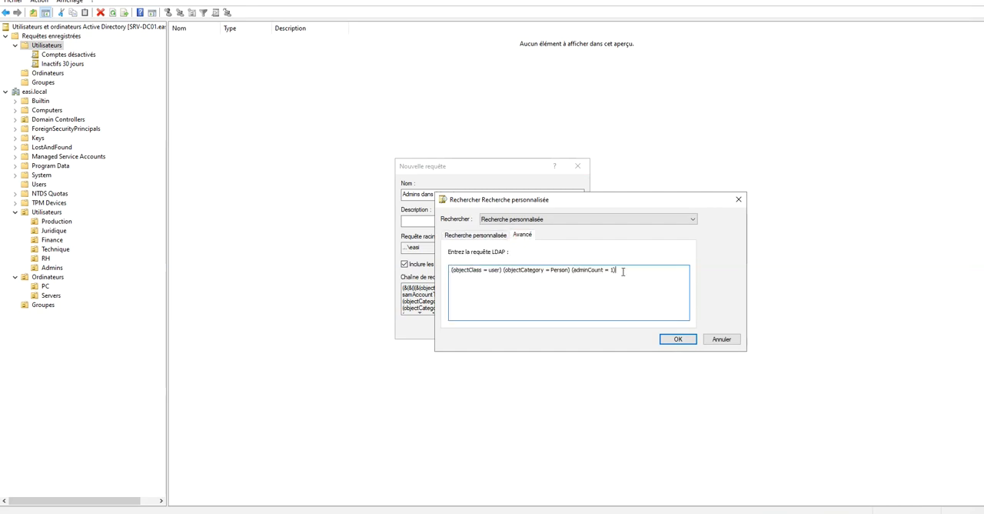
pyautogui.click(687, 340)
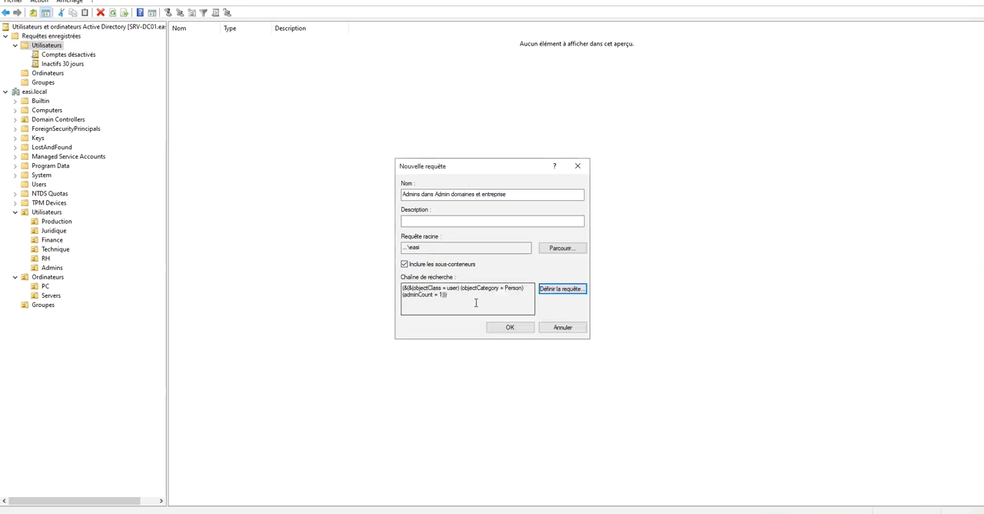
pyautogui.moveTo(462, 297); pyautogui.dragTo(398, 286)
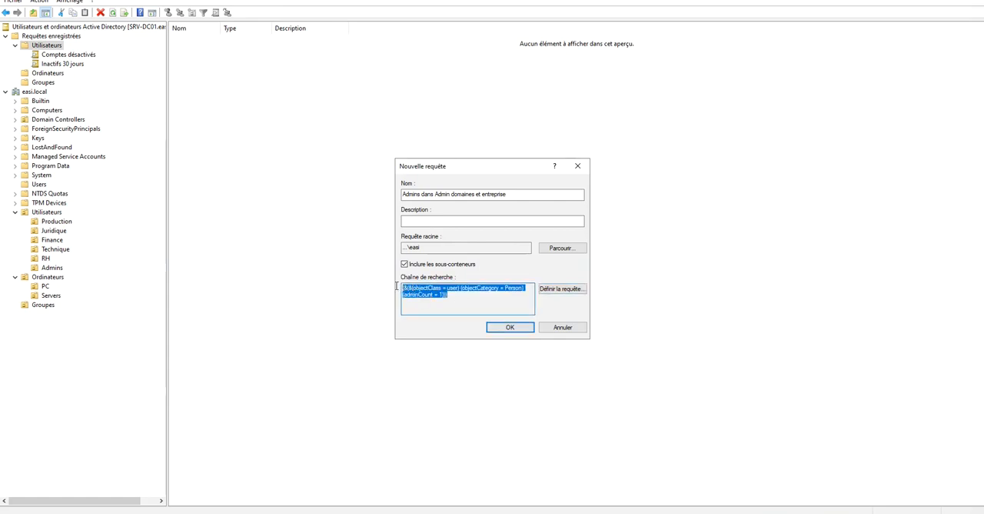
pyautogui.click(510, 327)
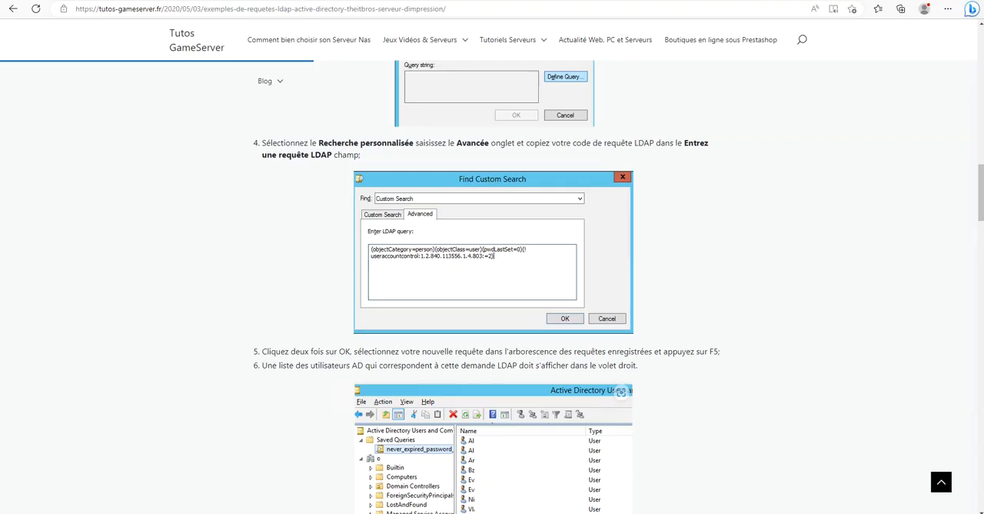
# Copy the LDAP query for empty AD groups, (objectCategory = group) (! member = *), from the browser article.
pyautogui.scroll(-15, 340, 464)
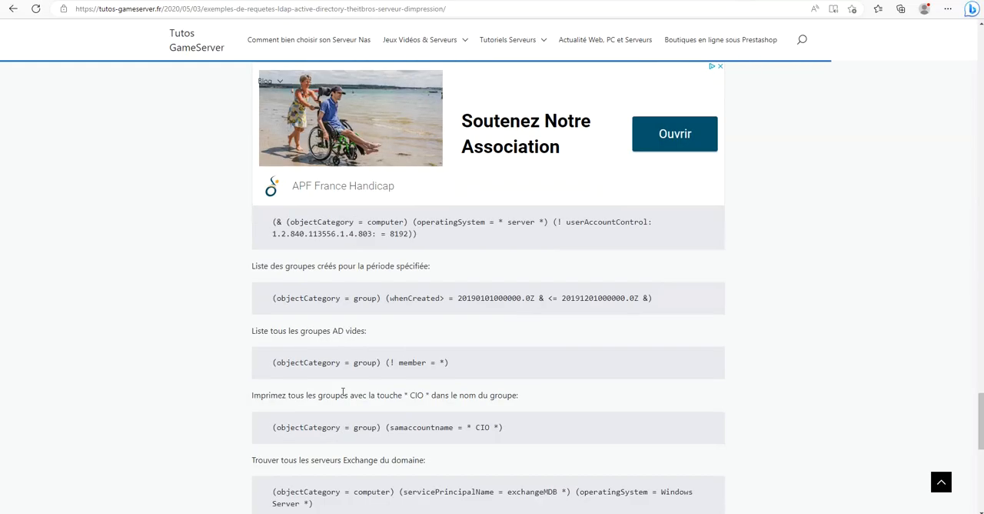
pyautogui.moveTo(309, 268); pyautogui.dragTo(426, 269)
pyautogui.click(374, 323)
pyautogui.scroll(-2, 313, 302)
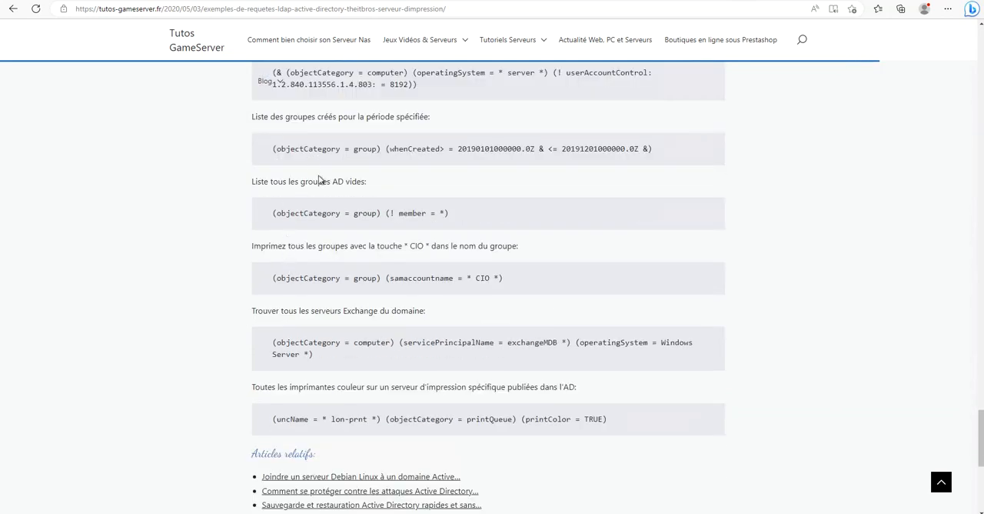
pyautogui.moveTo(275, 182); pyautogui.dragTo(370, 189)
pyautogui.click(370, 188)
pyautogui.moveTo(446, 222); pyautogui.dragTo(257, 215)
pyautogui.hotkey('ctrl', 'c')
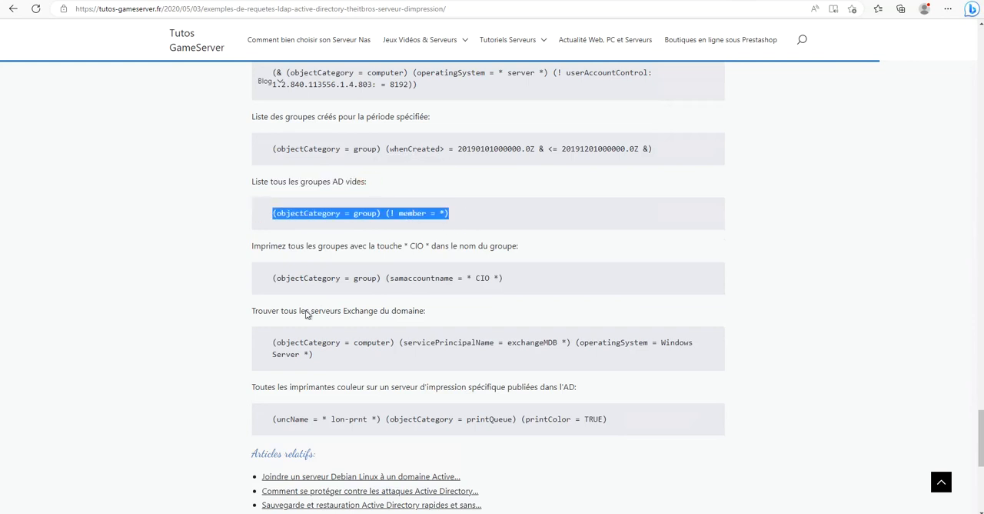
# Switch back to Utilisateurs et ordinateurs Active Directory and start a query named Groupes vides in the saved queries' Utilisateurs folder.
pyautogui.hotkey('alt', 'Tab')
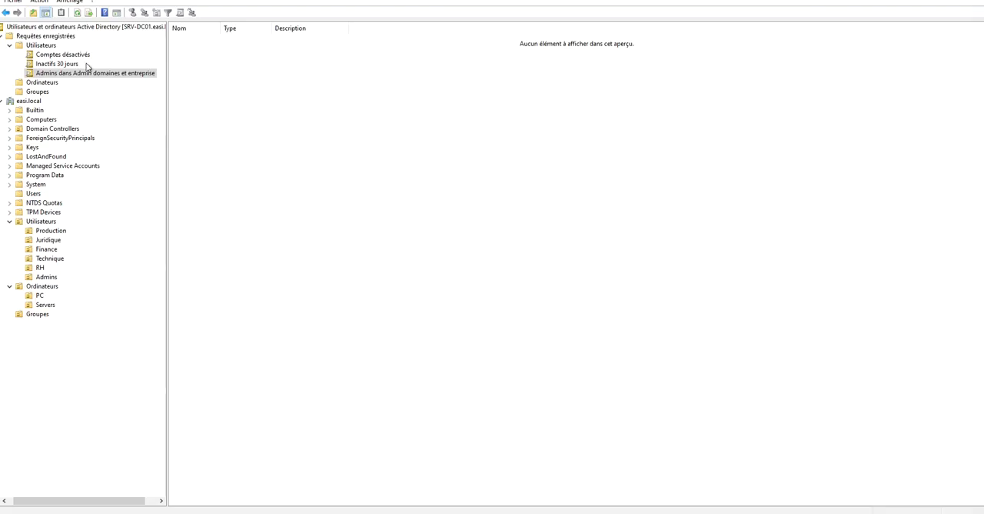
pyautogui.rightClick(46, 48)
pyautogui.moveTo(152, 72)
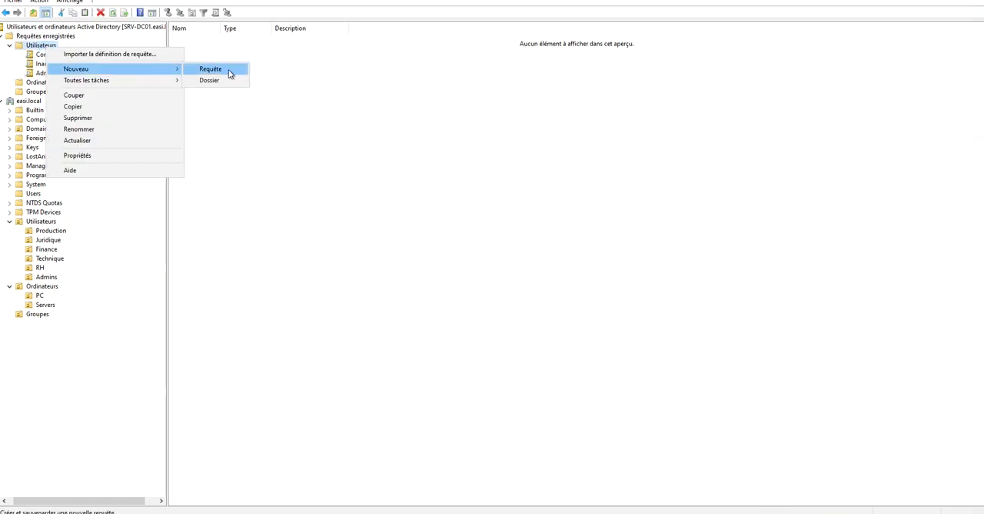
pyautogui.click(218, 70)
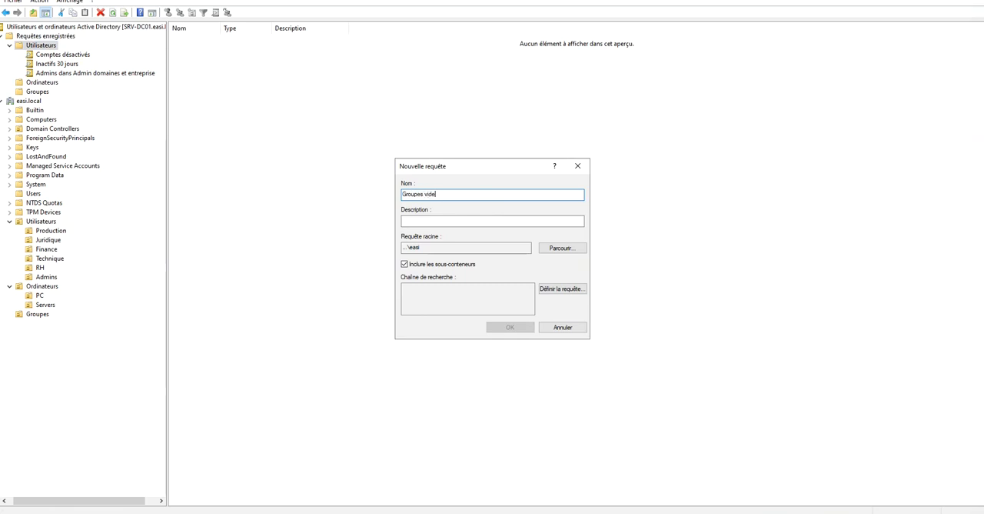
# Define Groupes vides as a Recherche personnalisée with the advanced LDAP query (objectCategory = group) (! member = *), and save it.
pyautogui.click(563, 292)
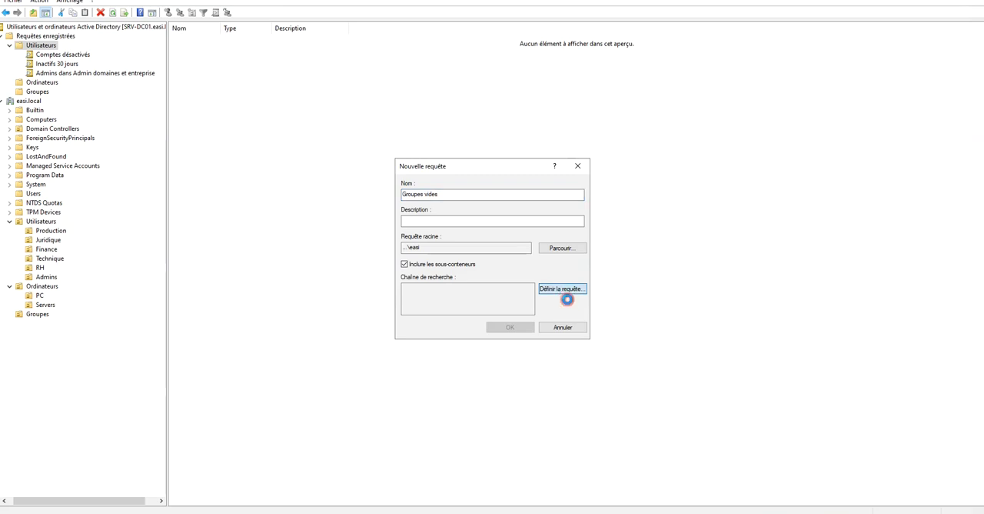
pyautogui.click(528, 221)
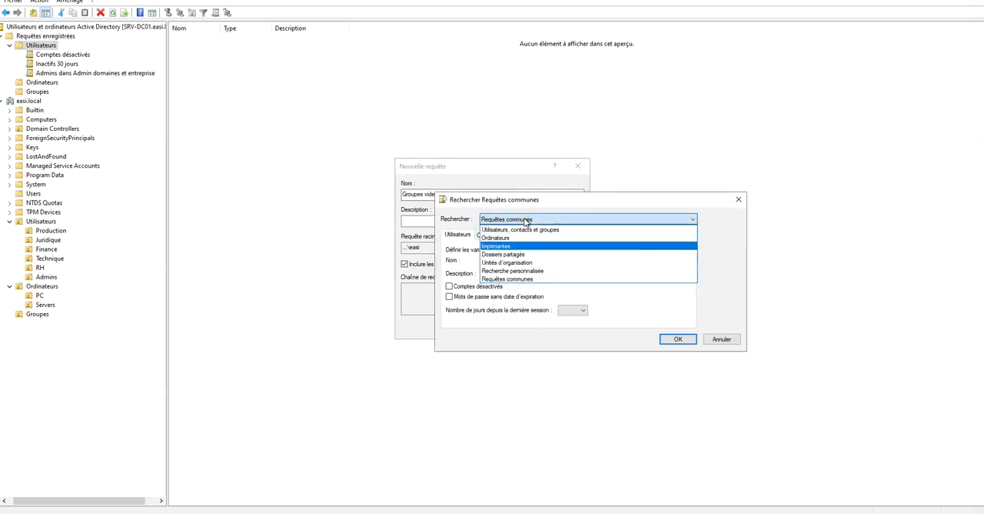
pyautogui.click(521, 270)
pyautogui.click(523, 234)
pyautogui.click(524, 294)
pyautogui.hotkey('ctrl', 'v')
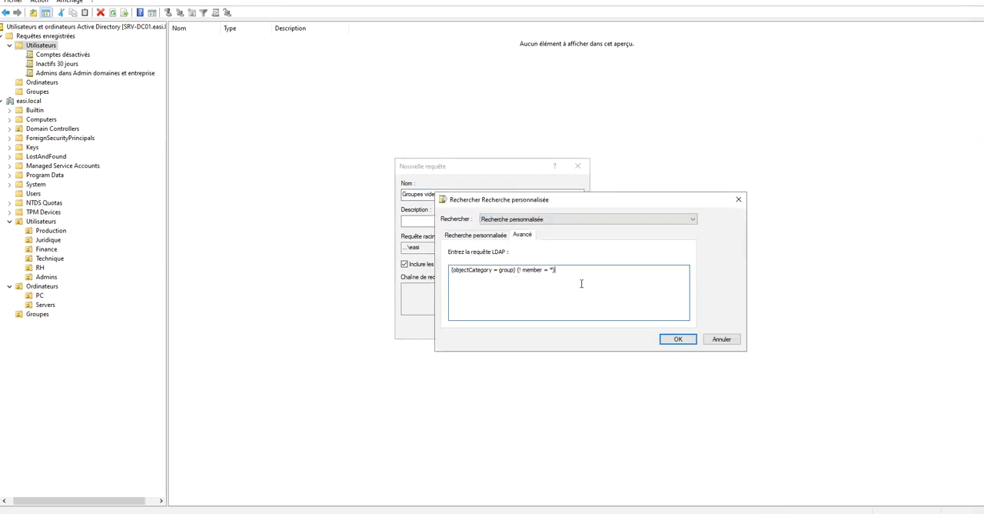
pyautogui.click(678, 339)
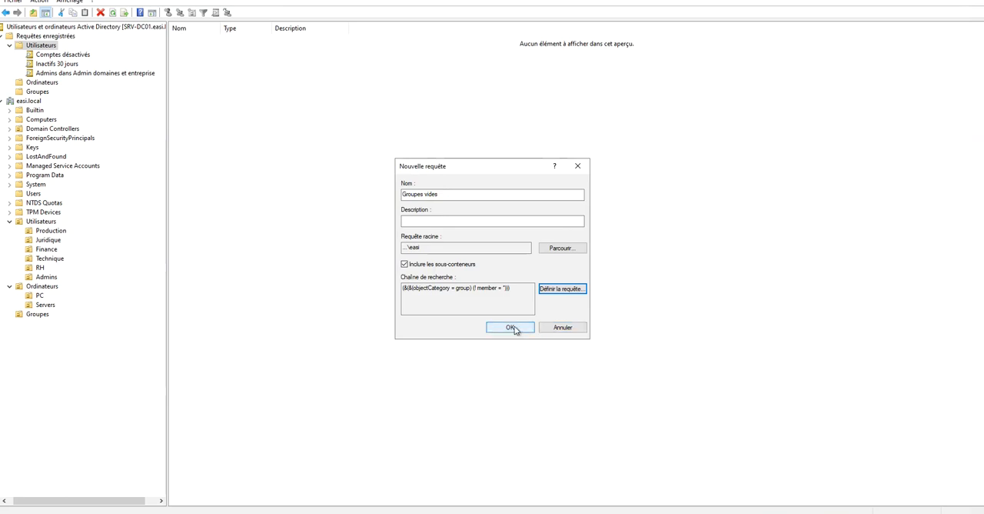
pyautogui.click(513, 328)
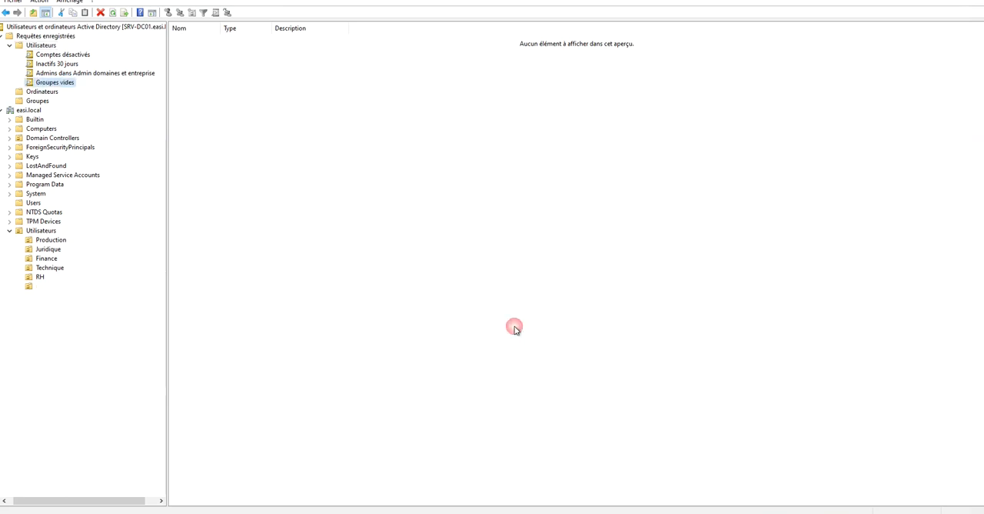
# Move the Groupes vides and Admins dans Admin domaines et entreprise queries into the saved queries' Groupes folder.
pyautogui.click(37, 83)
pyautogui.click(28, 83)
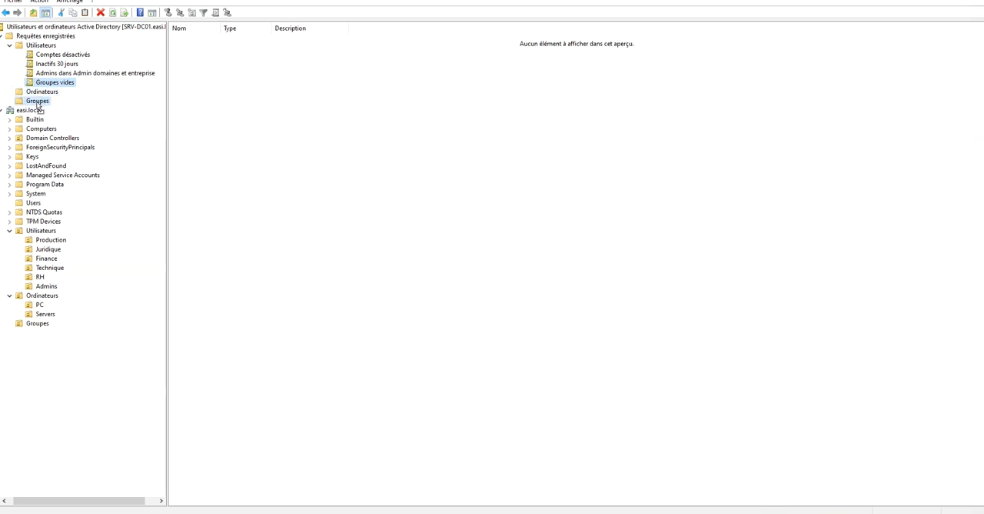
pyautogui.moveTo(37, 105); pyautogui.dragTo(39, 93)
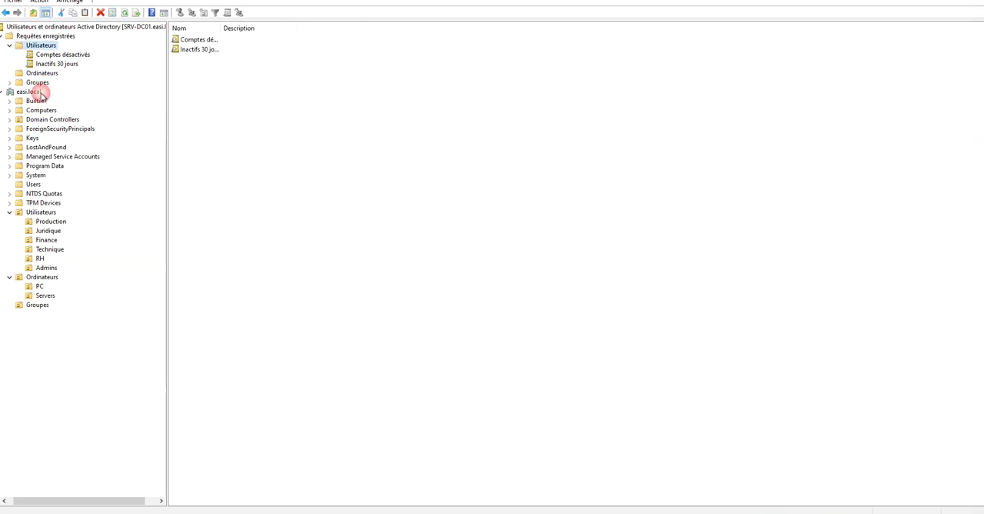
# Switch to the browser article and copy its LDAP query for all member servers except domain controllers.
pyautogui.hotkey('alt', 'Tab')
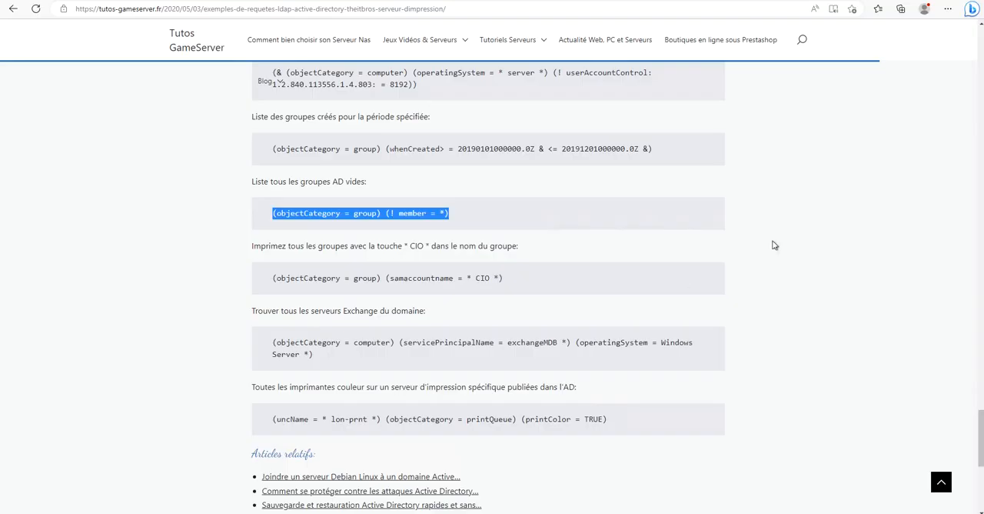
pyautogui.click(513, 243)
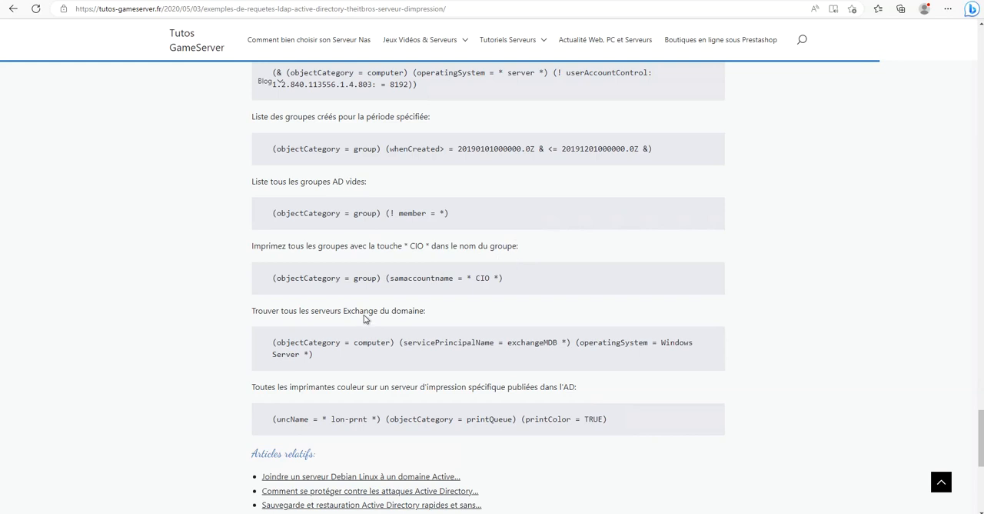
pyautogui.moveTo(366, 316); pyautogui.dragTo(439, 319)
pyautogui.moveTo(292, 247); pyautogui.dragTo(432, 259)
pyautogui.click(435, 248)
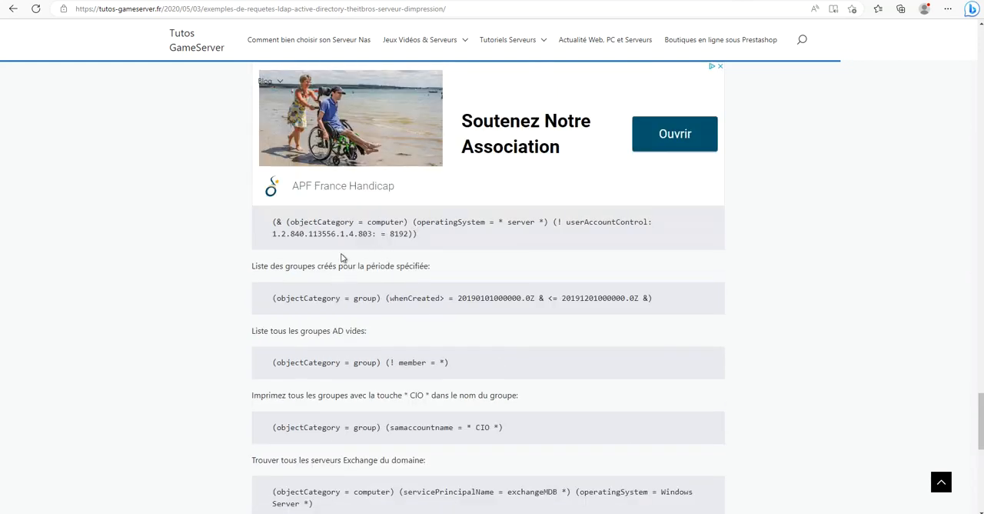
pyautogui.scroll(4, 338, 246)
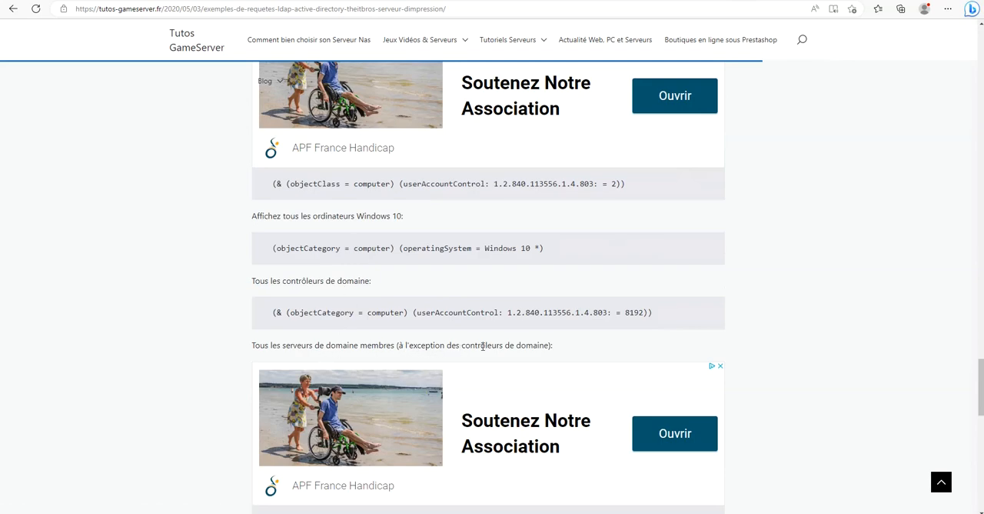
pyautogui.scroll(-4, 526, 340)
pyautogui.moveTo(419, 234); pyautogui.dragTo(269, 220)
pyautogui.rightClick(295, 223)
pyautogui.click(316, 234)
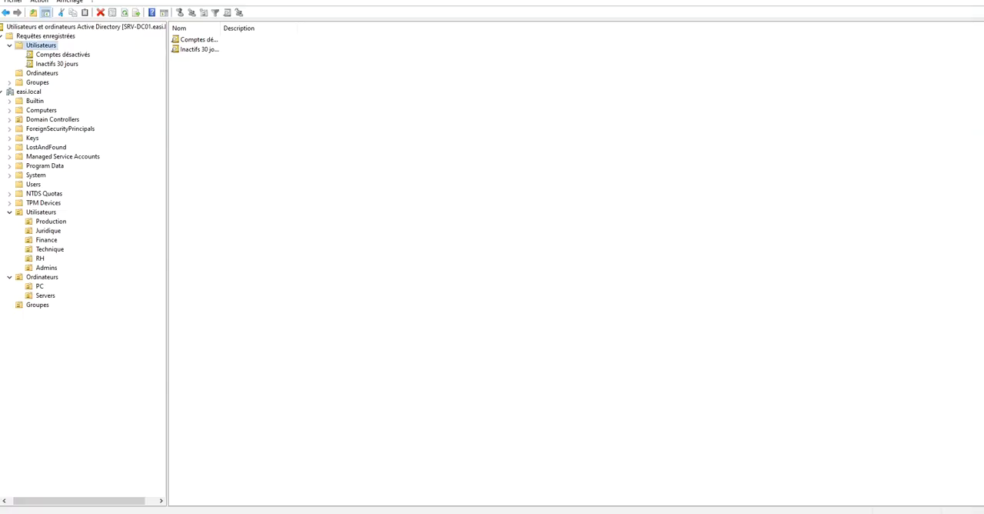
# Start a new query named Tous serveus sans DC in the saved queries' Ordinateurs folder, keeping easi as its root.
pyautogui.click(43, 74)
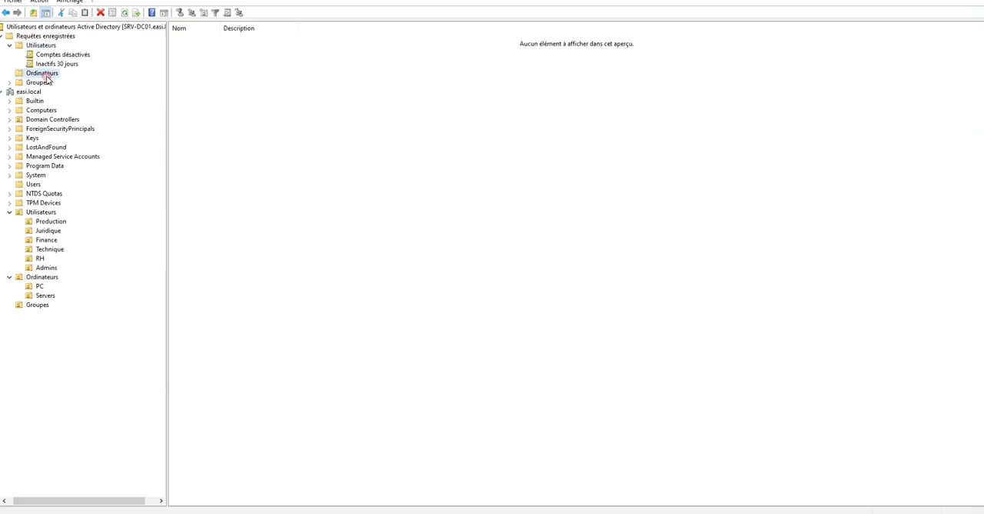
pyautogui.rightClick(42, 73)
pyautogui.click(9, 82)
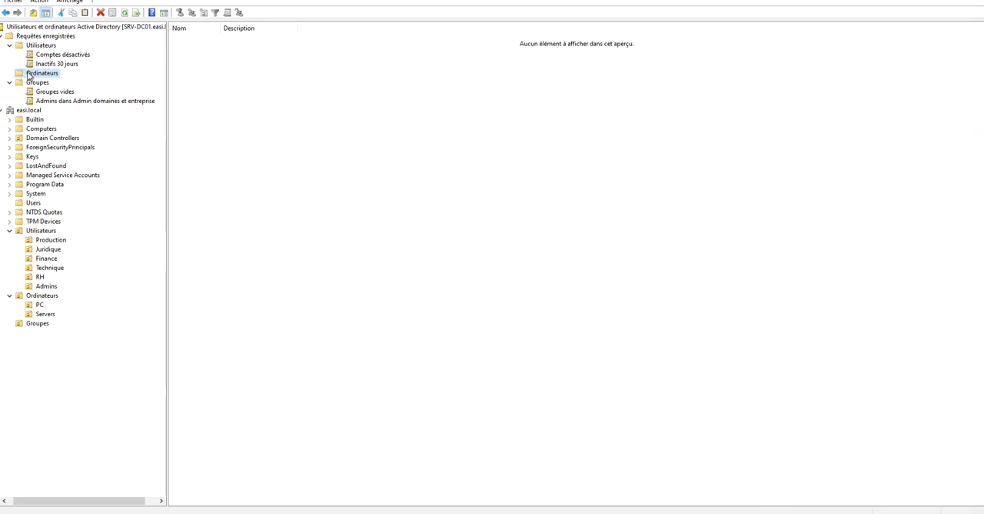
pyautogui.rightClick(30, 73)
pyautogui.moveTo(131, 97)
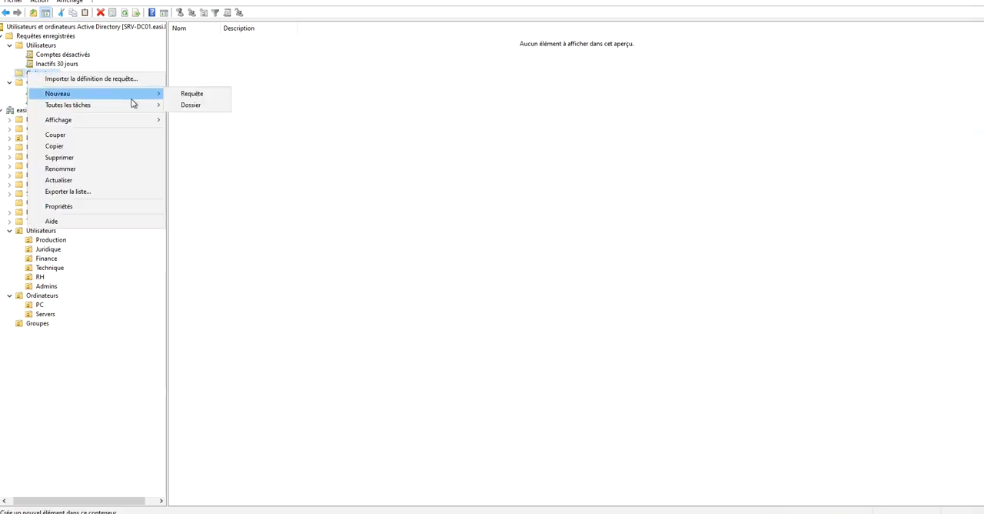
pyautogui.click(186, 95)
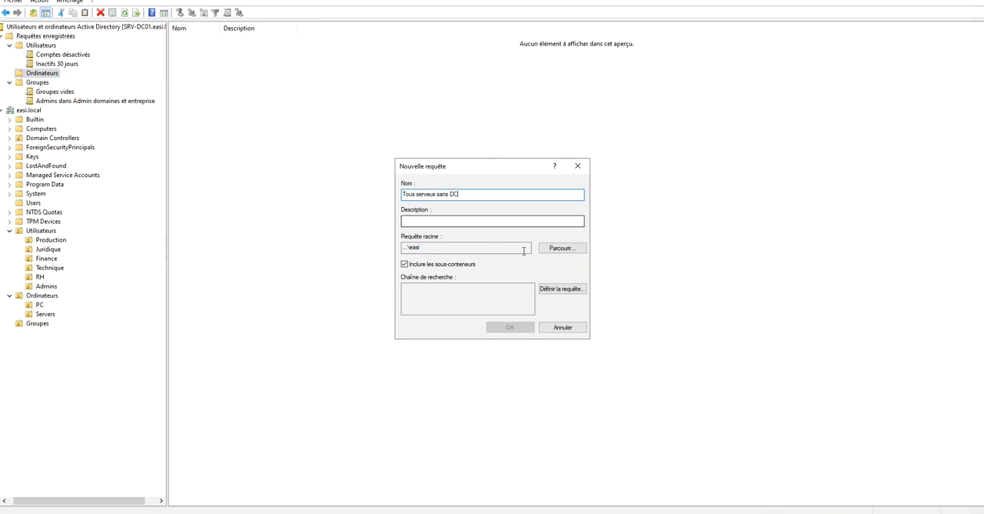
pyautogui.click(561, 248)
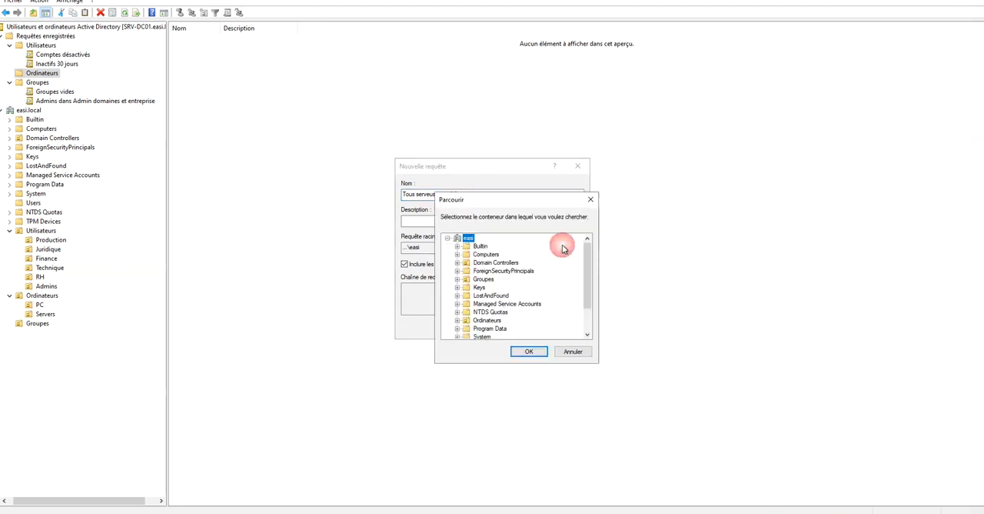
pyautogui.click(596, 203)
# Define the query as a Recherche personnalisée with (& (objectCategory = computer) (operatingSystem = * server *) (! userAccountControl: 1.2.840.113556.1.4.803: = 8192)), and save it.
pyautogui.click(573, 293)
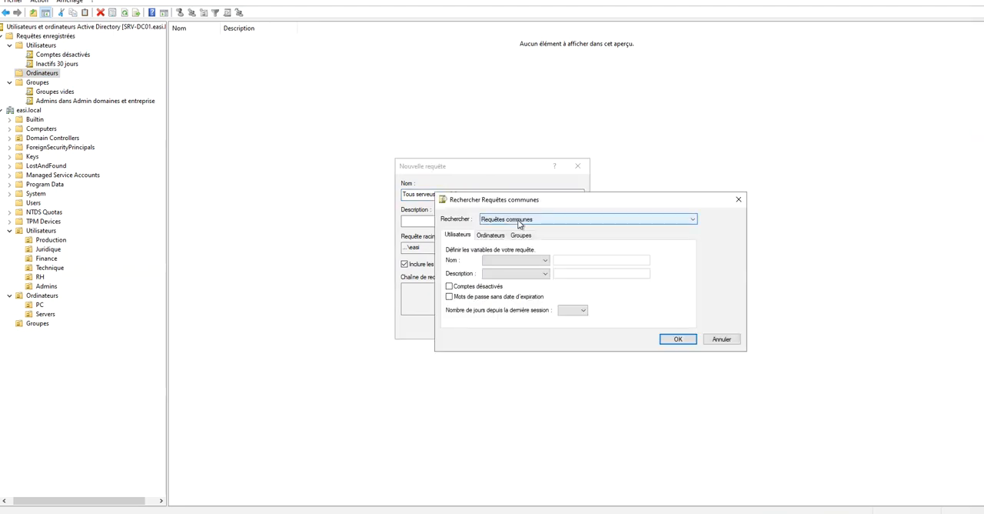
pyautogui.click(520, 224)
pyautogui.click(523, 273)
pyautogui.click(522, 234)
pyautogui.click(516, 295)
pyautogui.hotkey('ctrl', 'v')
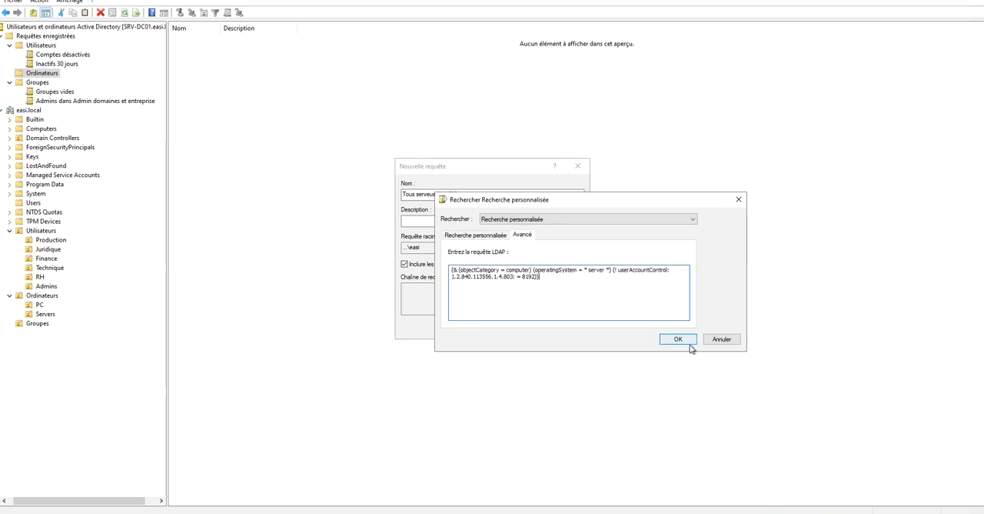
pyautogui.click(678, 341)
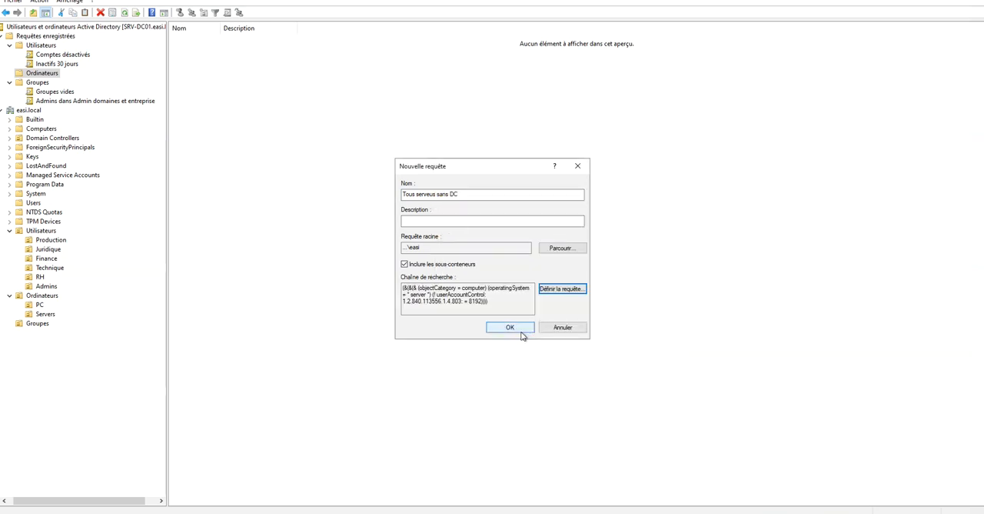
pyautogui.click(511, 332)
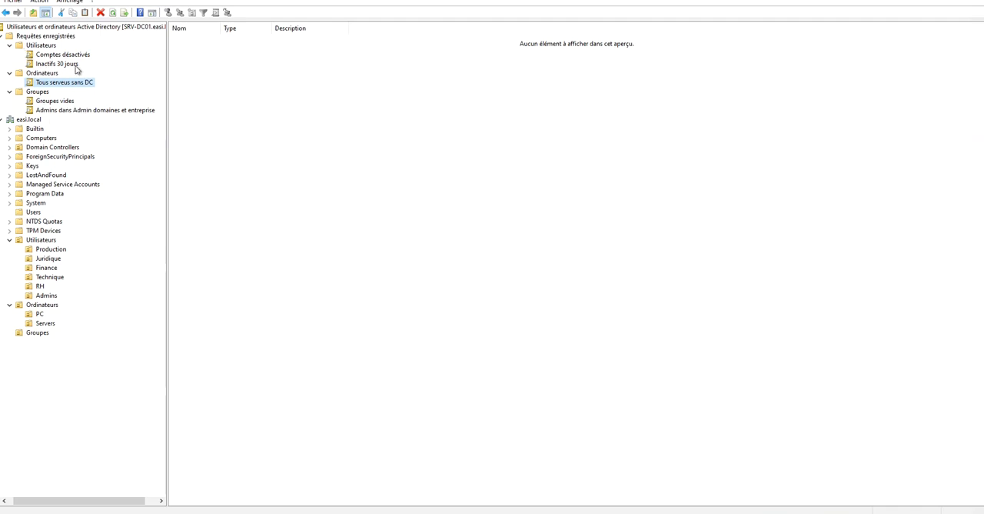
# Collapse the Utilisateurs, Ordinateurs and Groupes folders under Requêtes enregistrées.
pyautogui.click(10, 45)
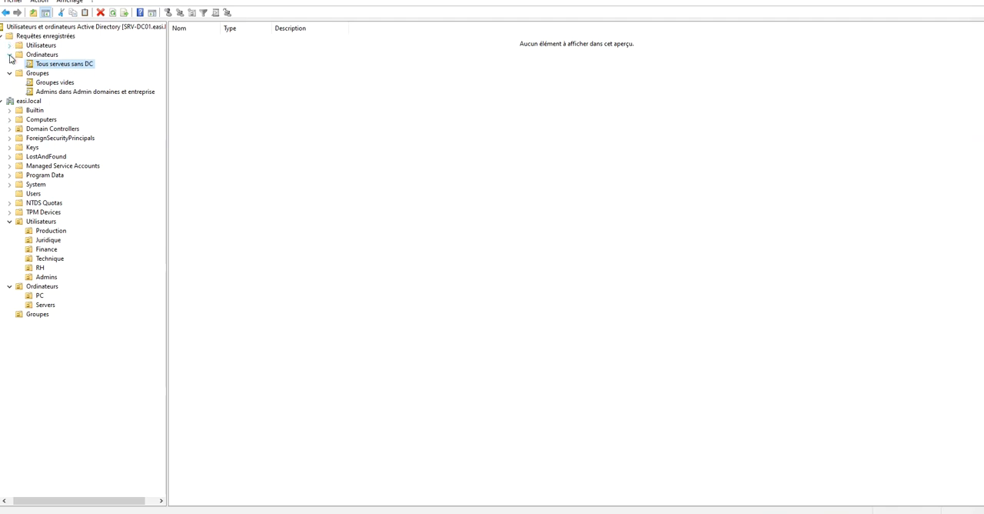
pyautogui.click(10, 54)
pyautogui.click(9, 64)
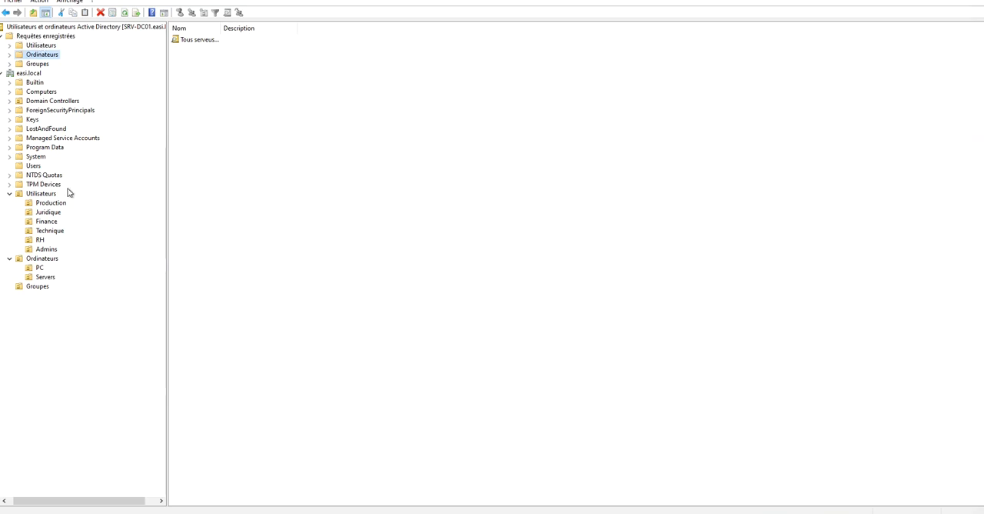
# Add the easi france user in the Admins unit to every group matching admin, from Administrateurs to Admins du domaine, and apply the memberships.
pyautogui.click(44, 251)
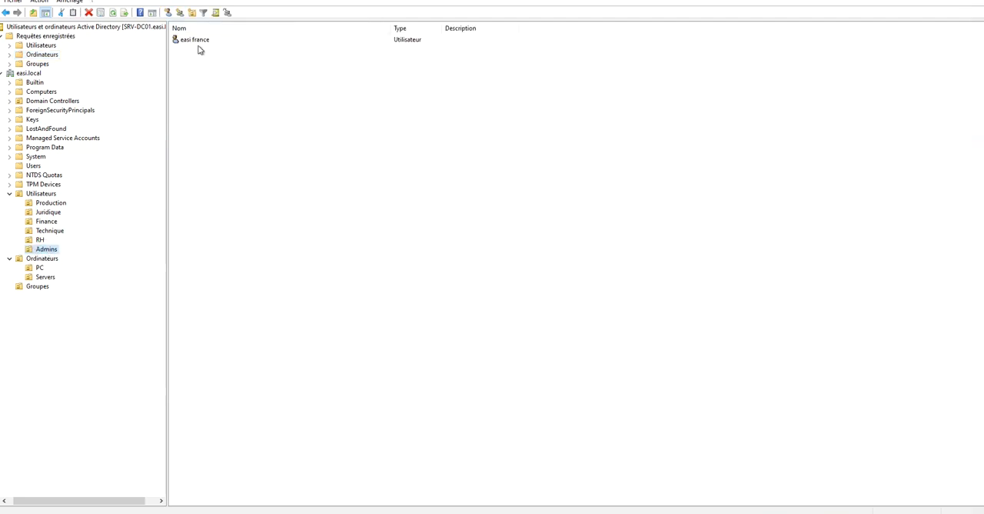
pyautogui.click(191, 42)
pyautogui.rightClick(191, 43)
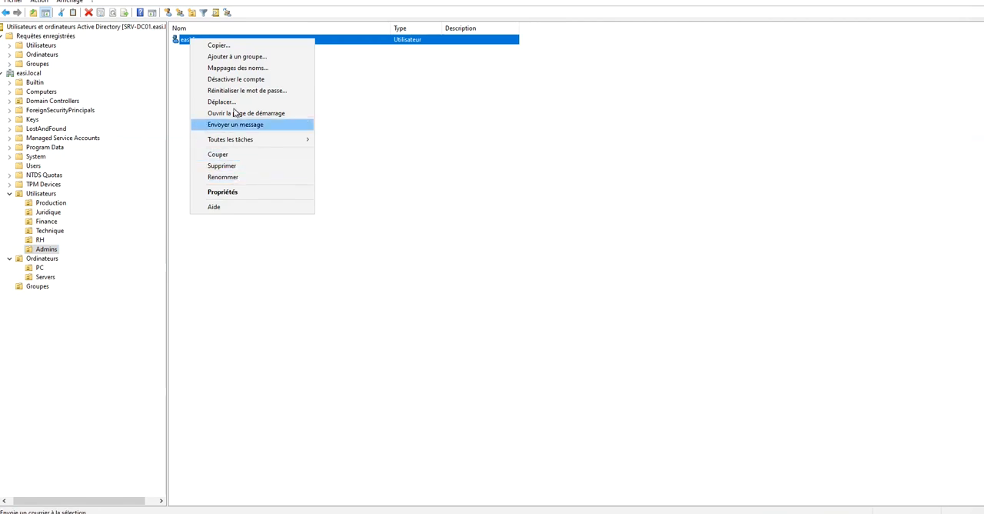
pyautogui.click(232, 192)
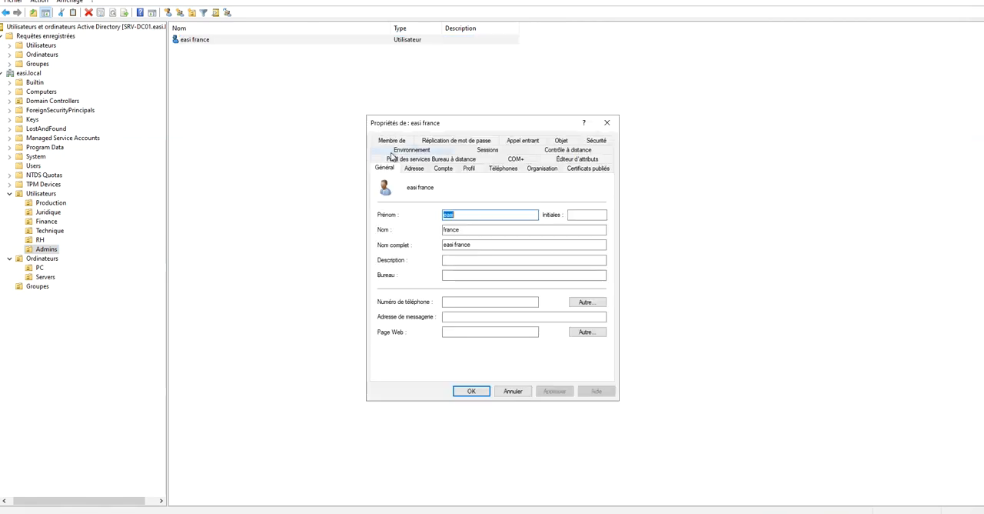
pyautogui.click(390, 139)
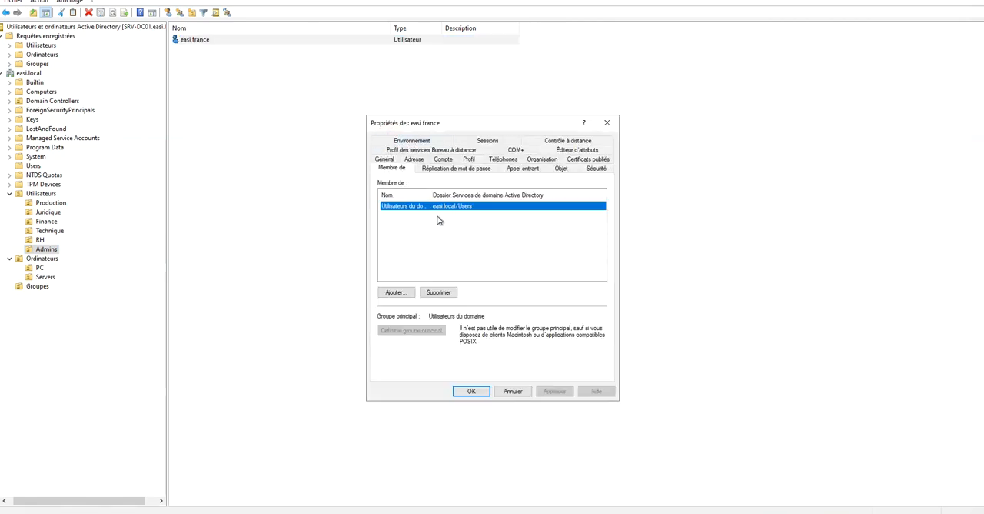
pyautogui.click(394, 292)
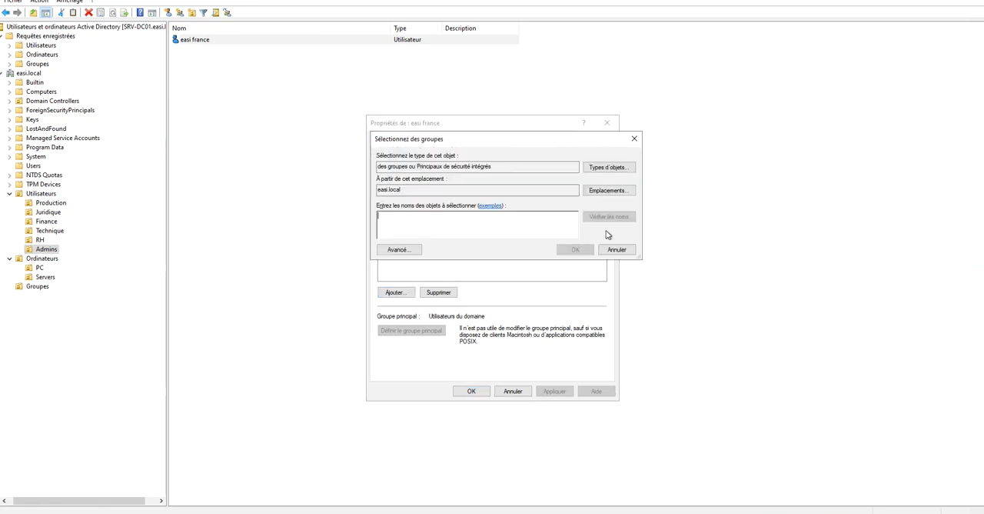
pyautogui.write('admin')
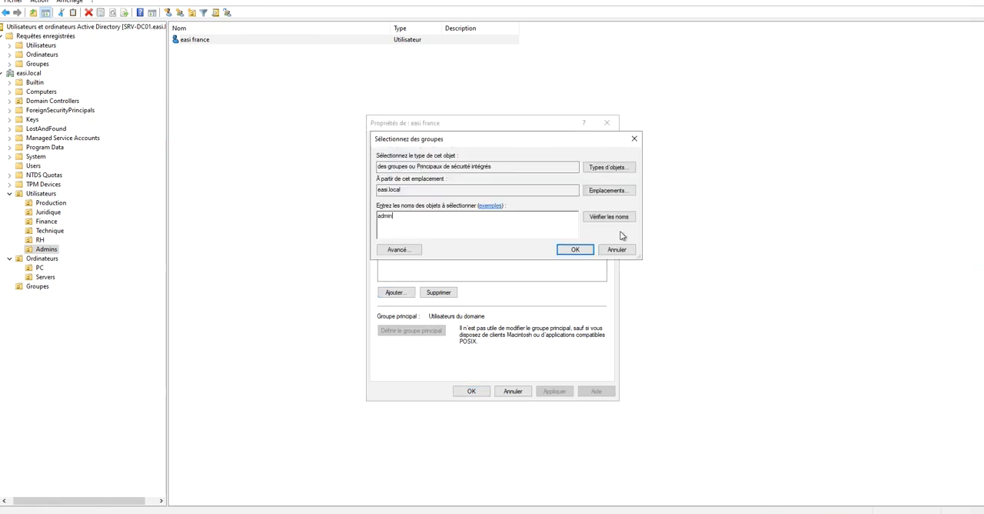
pyautogui.click(609, 217)
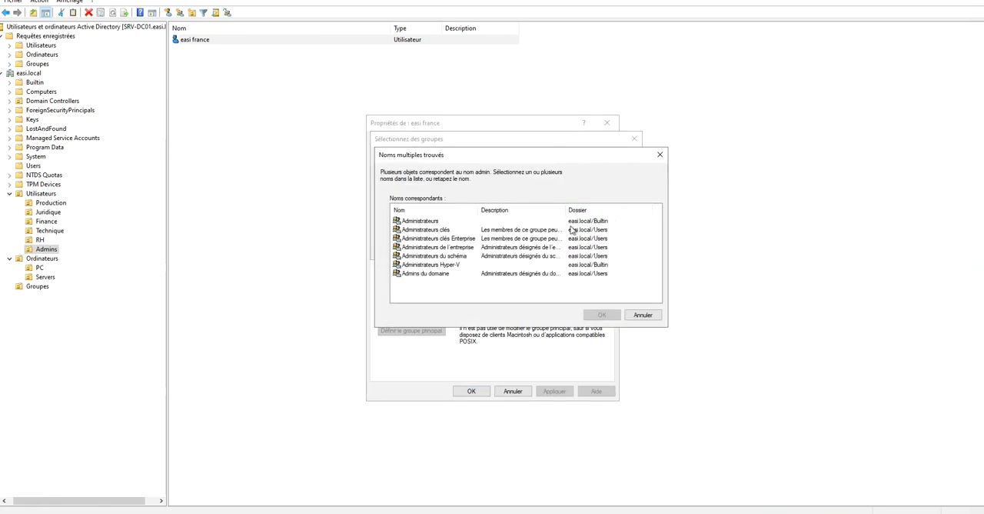
pyautogui.moveTo(443, 286); pyautogui.dragTo(403, 220)
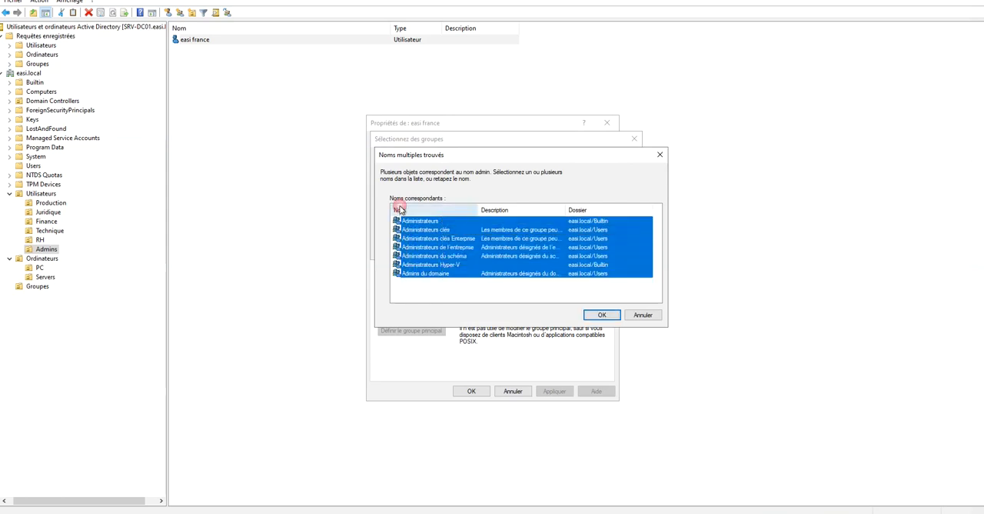
pyautogui.click(600, 314)
pyautogui.click(575, 249)
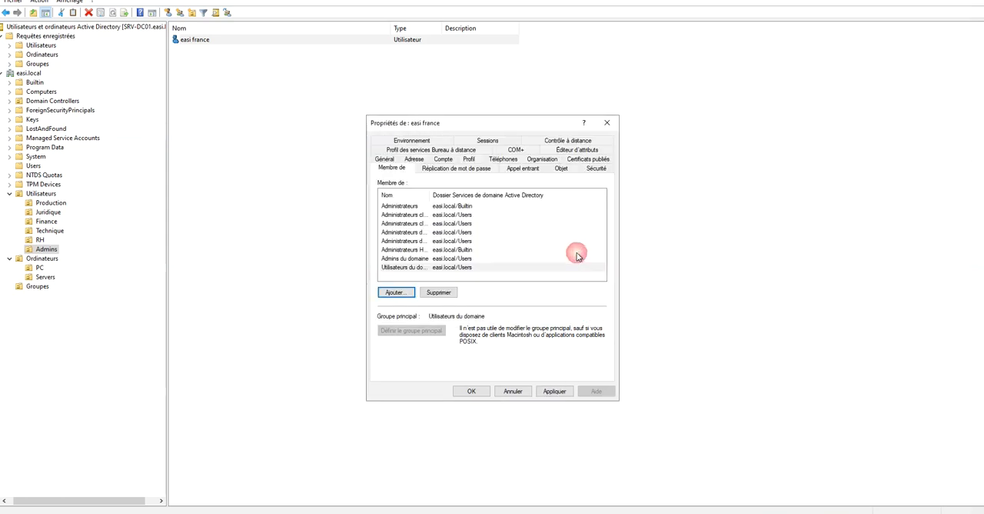
pyautogui.click(553, 392)
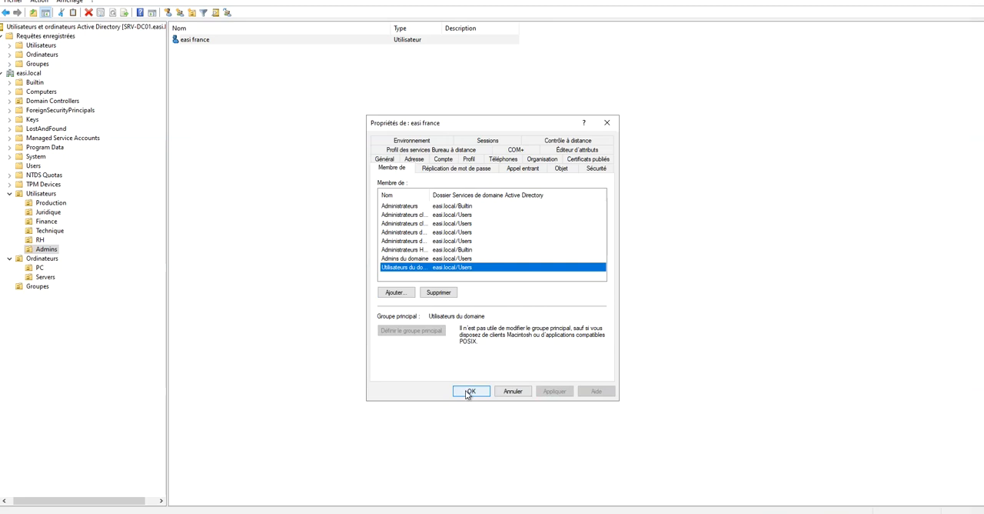
# Widen the group name column and review easi france's memberships, including Administrateurs de l'entreprise, Admins du domaine and Utilisateurs du domaine.
pyautogui.moveTo(427, 196); pyautogui.dragTo(459, 194)
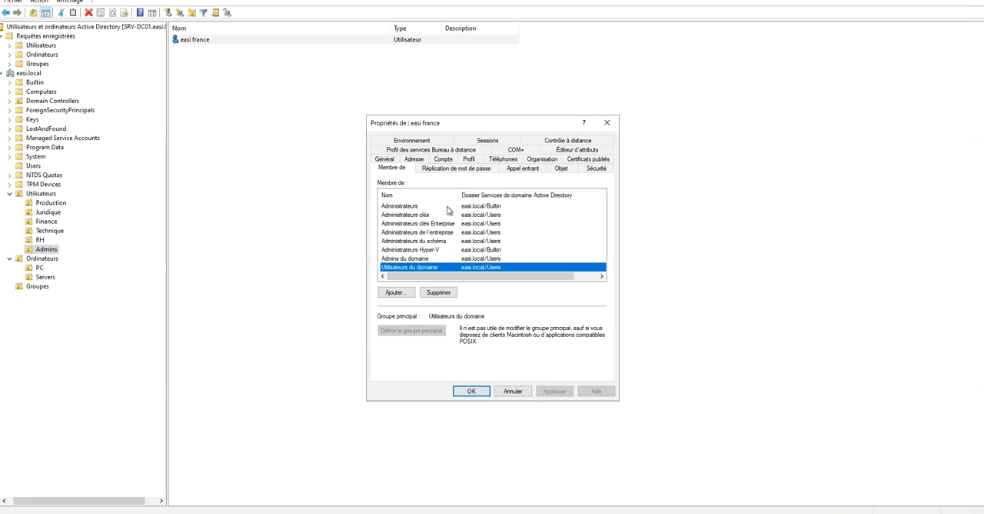
pyautogui.click(439, 224)
pyautogui.click(453, 233)
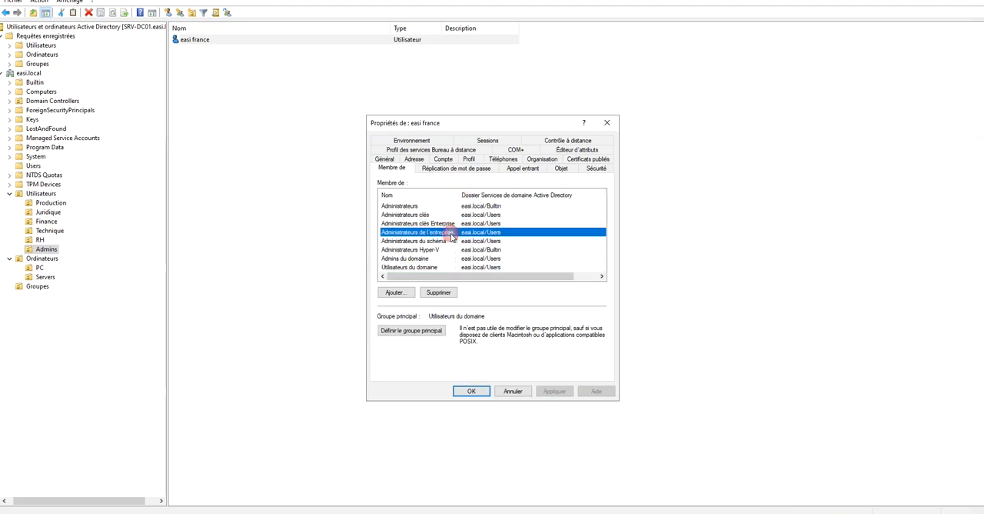
pyautogui.click(436, 252)
pyautogui.click(437, 259)
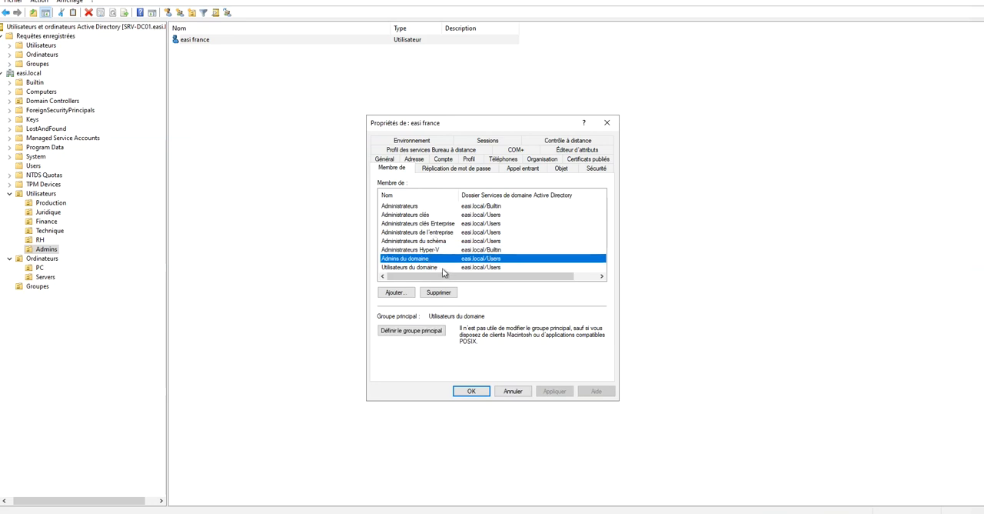
pyautogui.click(443, 268)
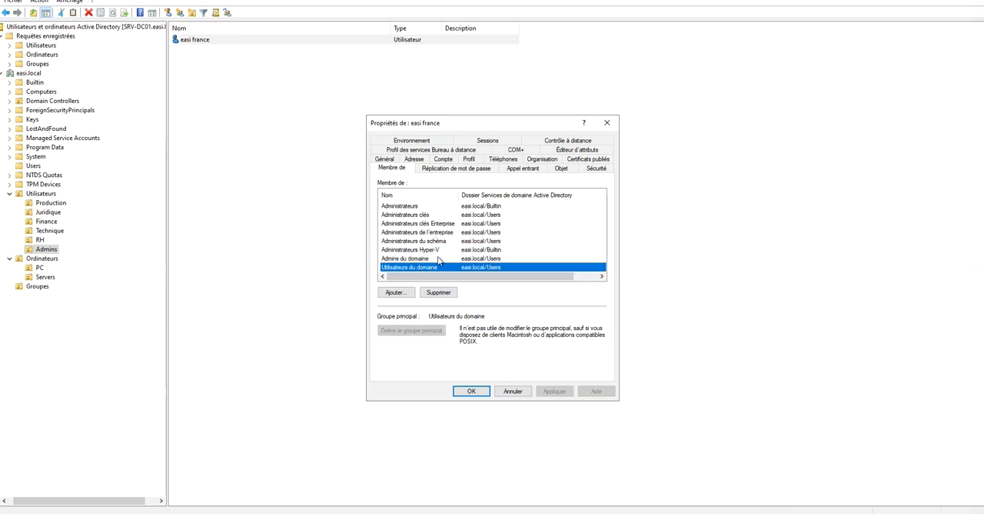
pyautogui.click(474, 392)
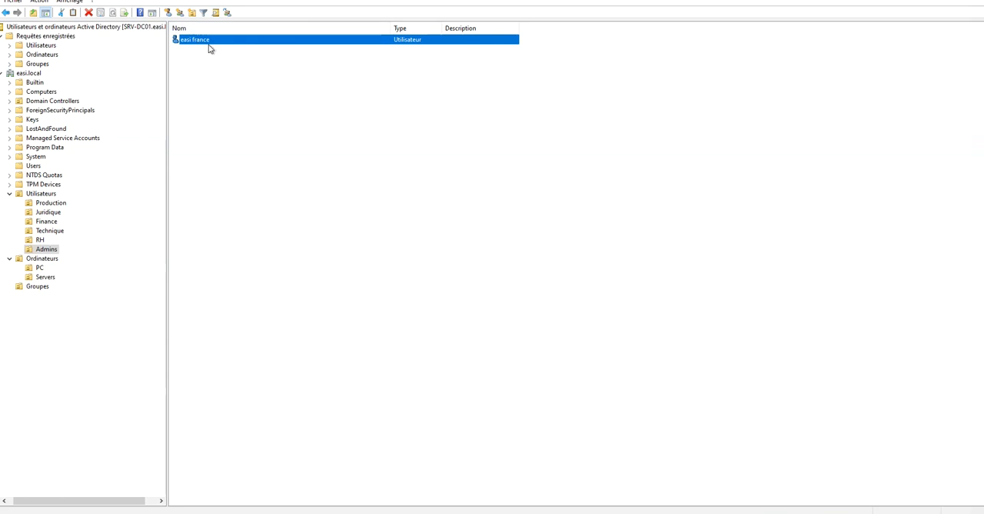
# Remove easi france from all administrator groups, keeping only Utilisateurs du domaine, and apply the change.
pyautogui.click(211, 55)
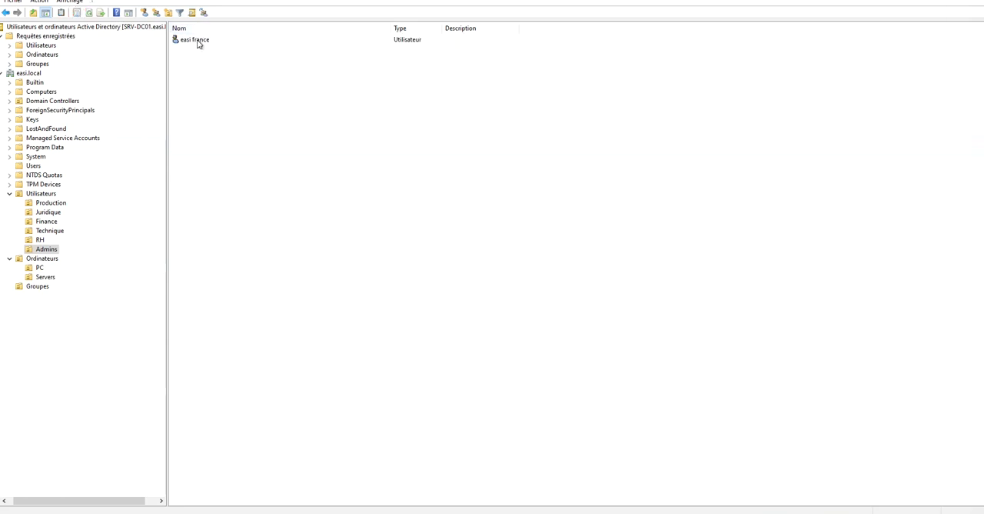
pyautogui.click(197, 40)
pyautogui.doubleClick(197, 41)
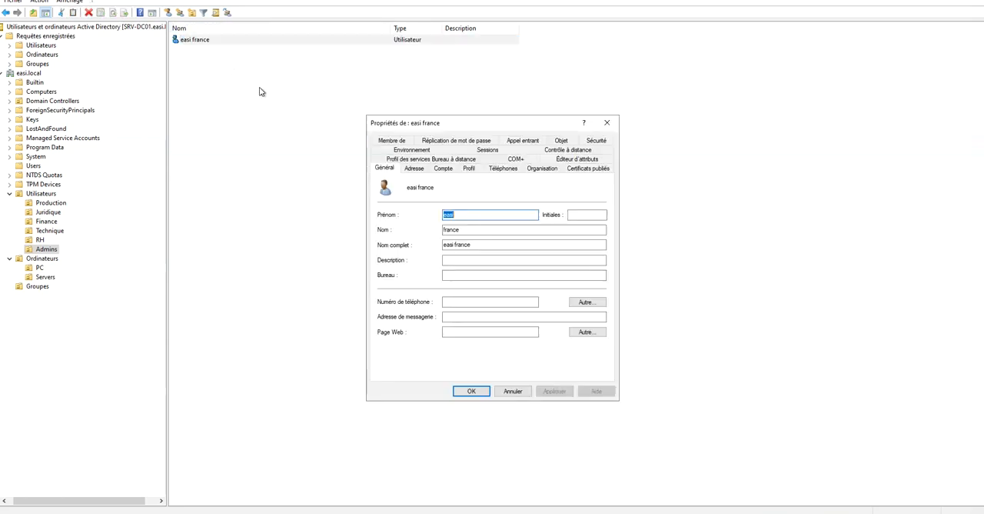
pyautogui.click(393, 141)
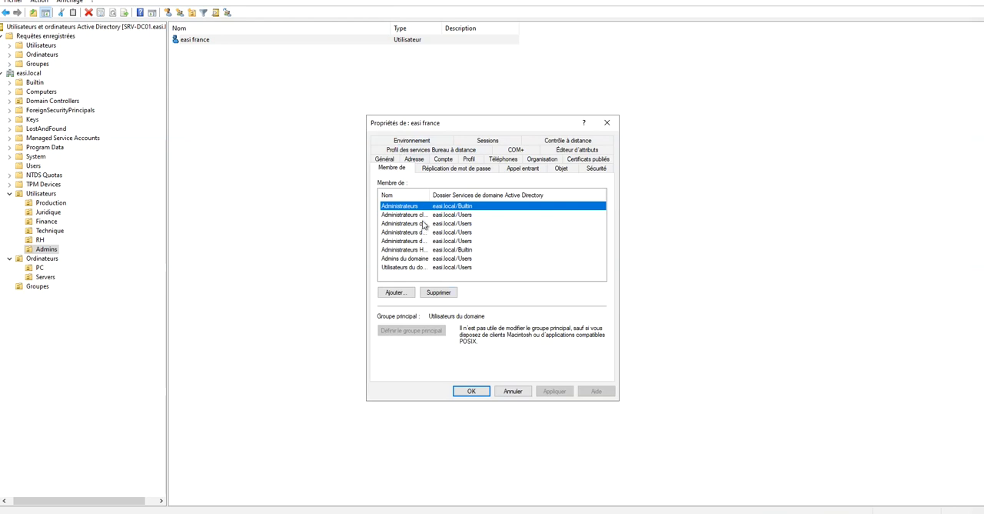
pyautogui.click(439, 293)
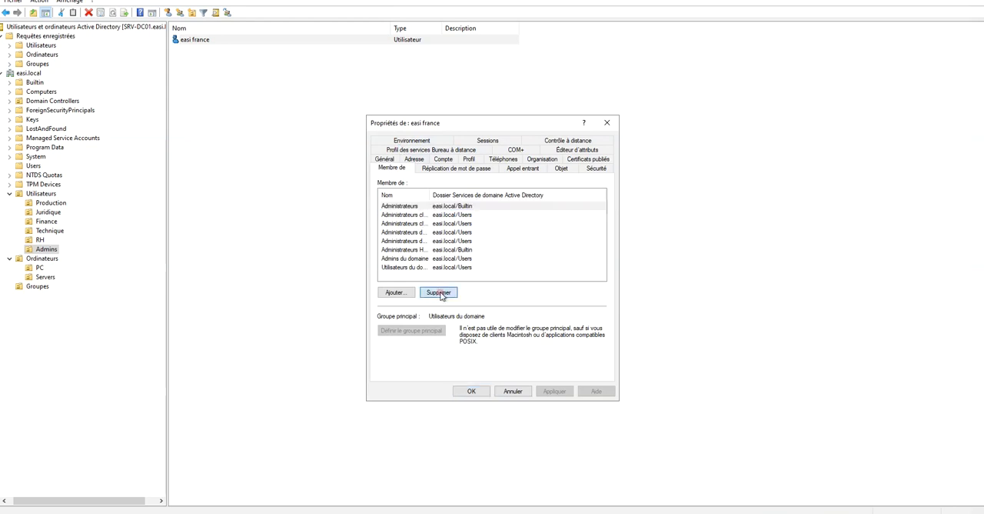
pyautogui.click(516, 292)
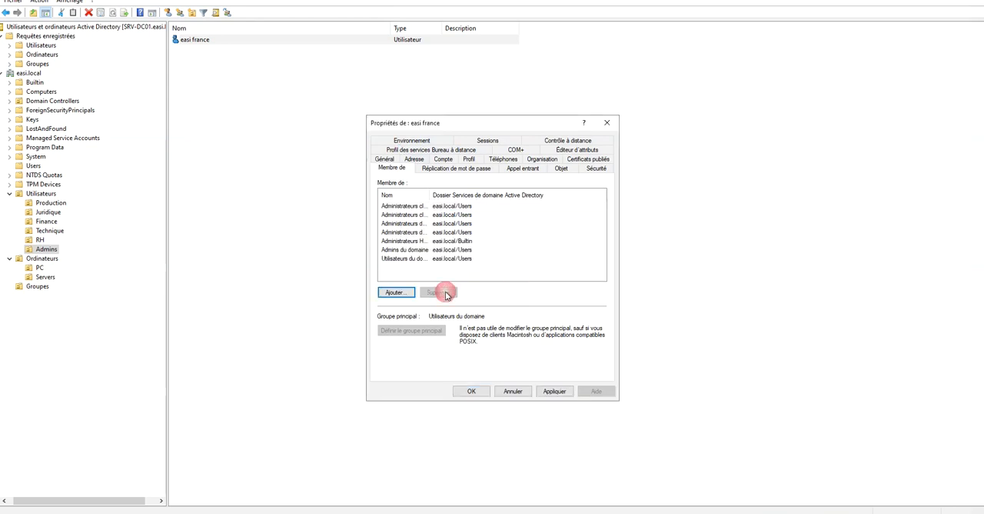
pyautogui.moveTo(420, 207); pyautogui.dragTo(451, 294)
pyautogui.click(449, 293)
pyautogui.click(521, 293)
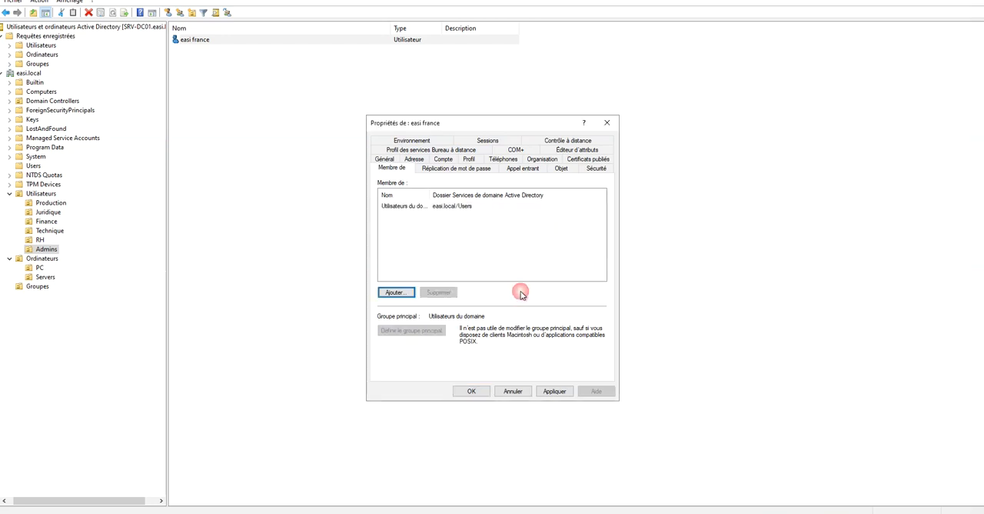
pyautogui.click(554, 390)
pyautogui.click(471, 390)
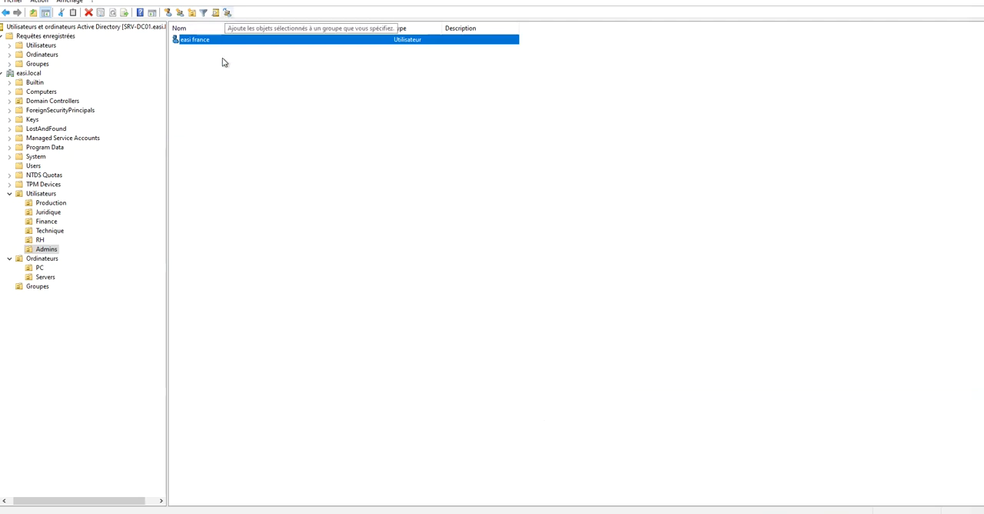
# Start a new user in the Admins unit with first name easi, last name france admin and logon name efa.
pyautogui.rightClick(197, 80)
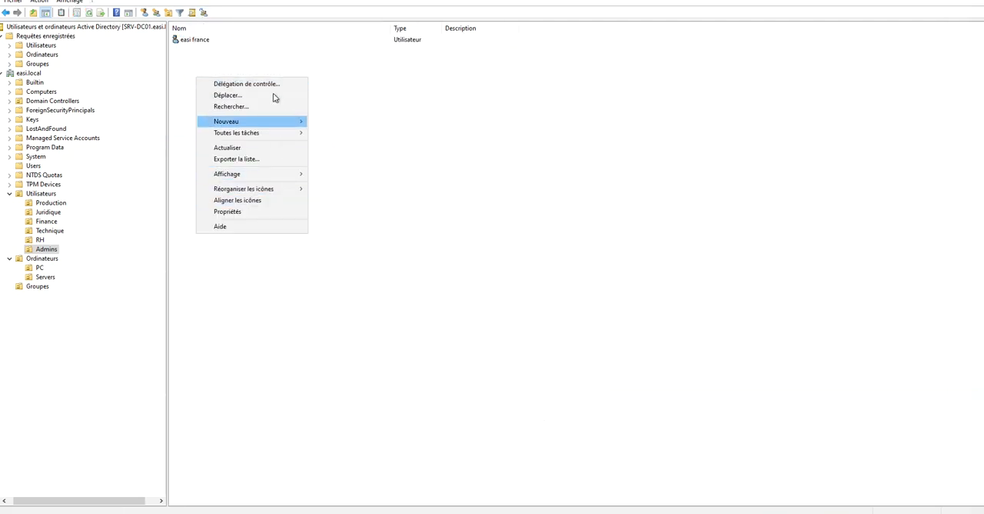
pyautogui.moveTo(272, 121)
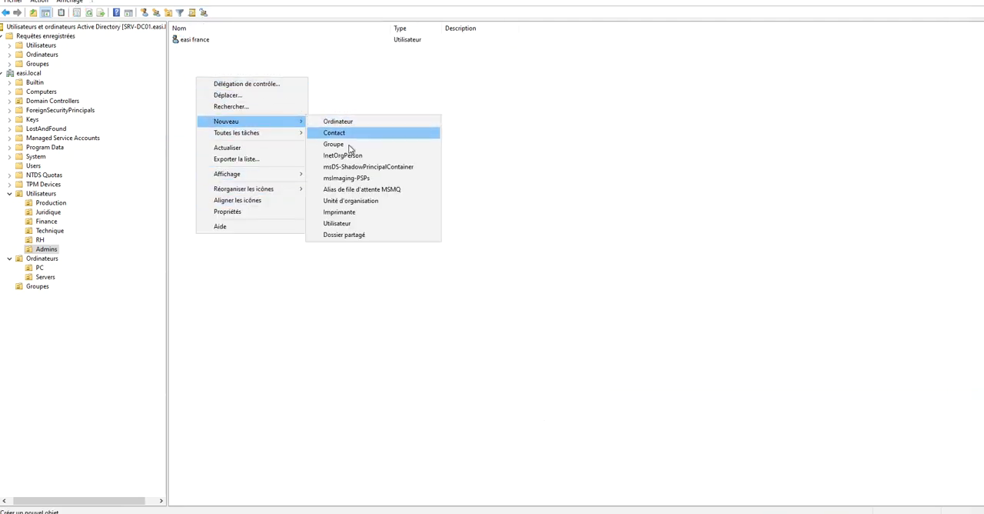
pyautogui.click(363, 223)
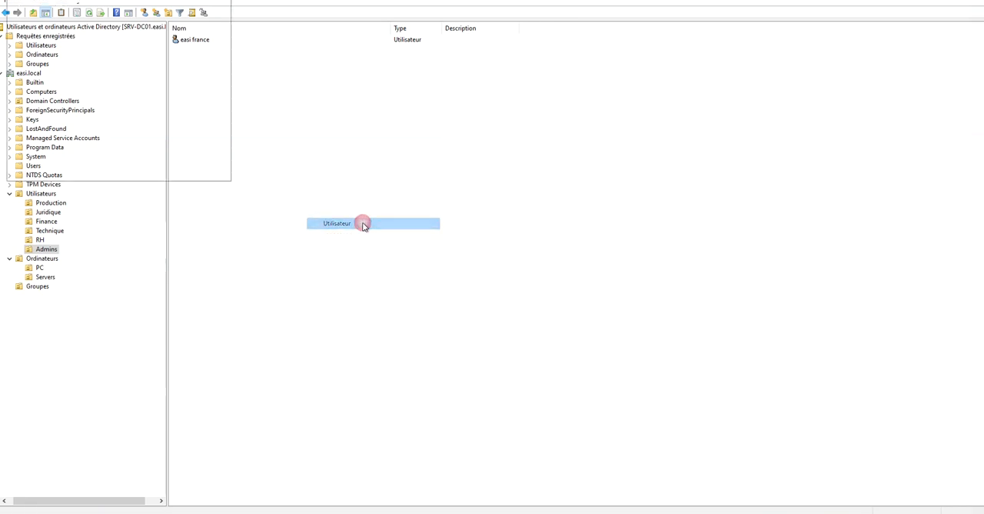
pyautogui.write('easi')
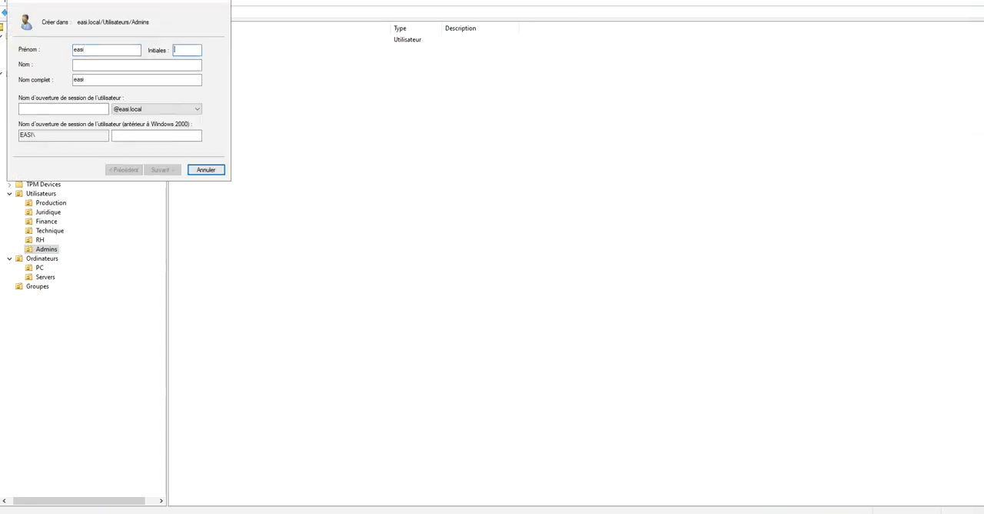
pyautogui.press('Tab')
pyautogui.write('fr')
pyautogui.click(81, 110)
pyautogui.write('efa')
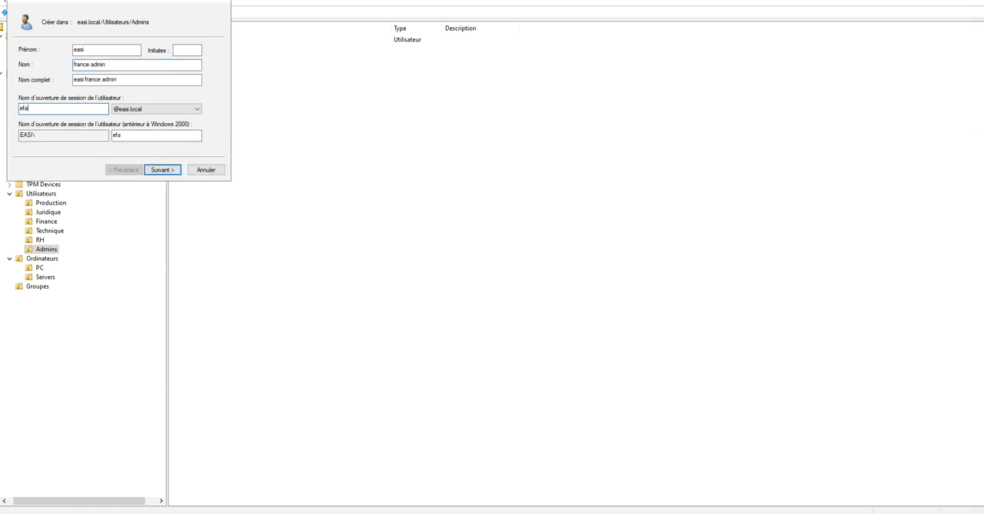
pyautogui.click(164, 169)
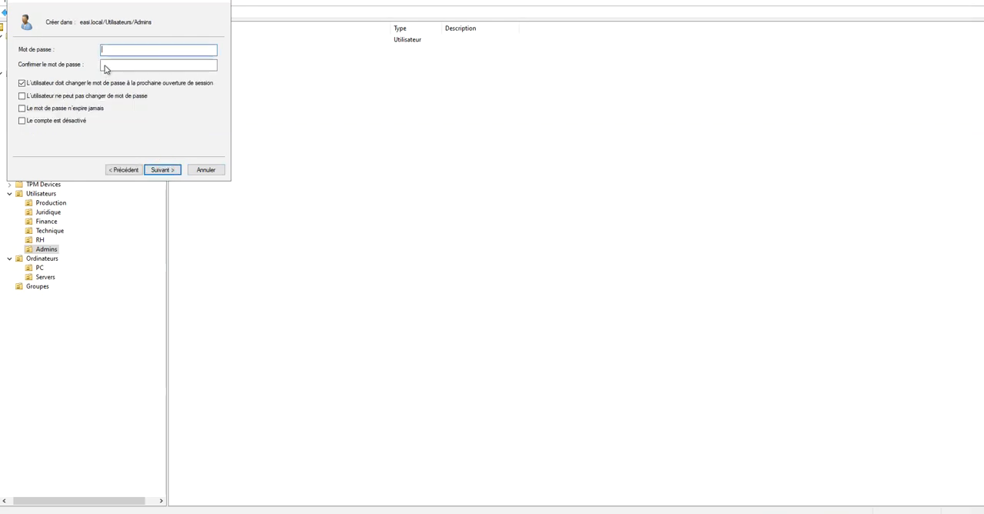
# Enter and confirm the account password, clear the required change at next logon, set it to never expire, and create the user.
pyautogui.write('•••••')
pyautogui.press('Tab')
pyautogui.write('••••••')
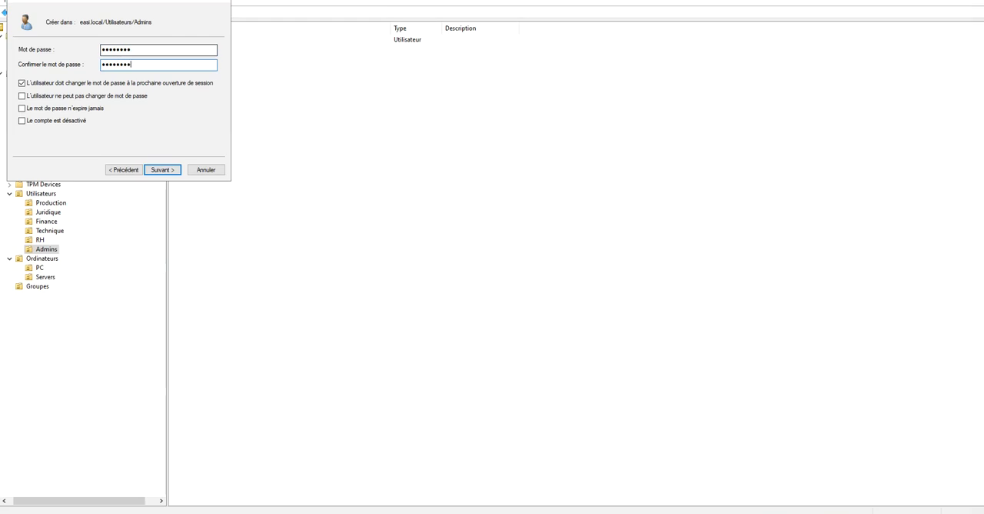
pyautogui.click(102, 82)
pyautogui.click(89, 108)
pyautogui.click(163, 172)
pyautogui.click(164, 171)
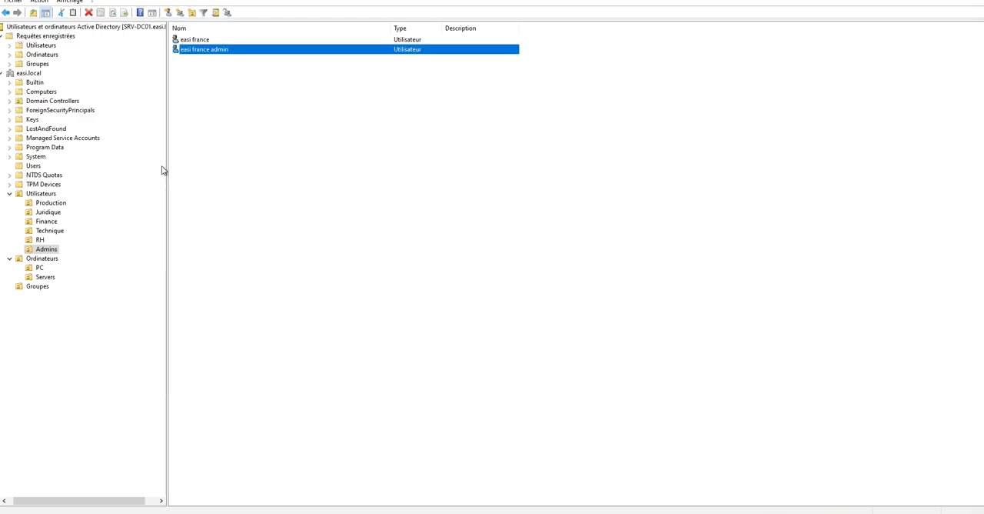
# Open easi france admin's group memberships and look up groups matching "admin" to add.
pyautogui.rightClick(202, 52)
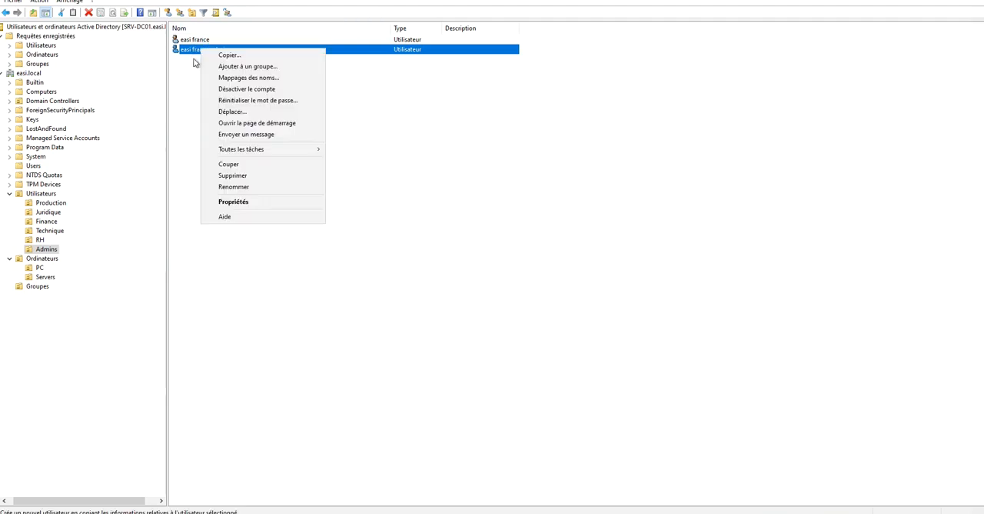
pyautogui.click(255, 202)
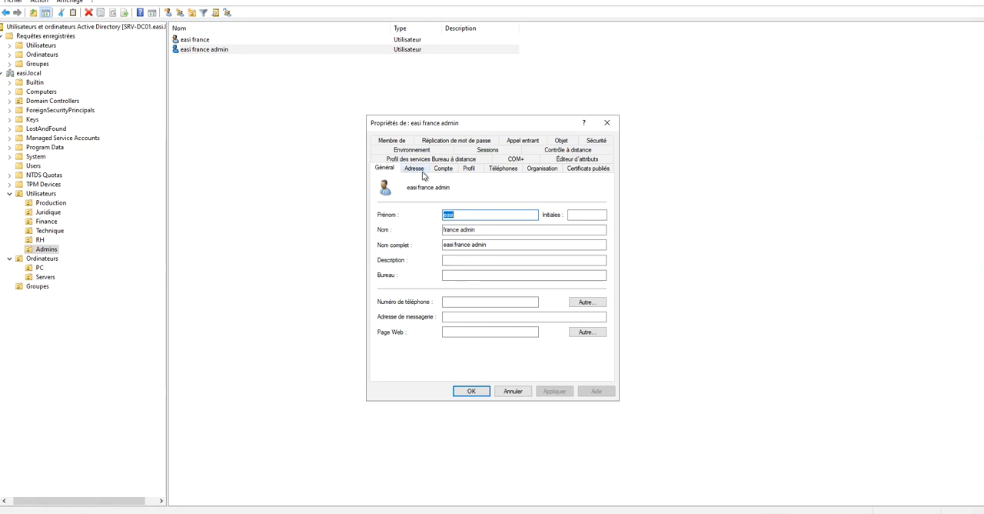
pyautogui.click(397, 142)
pyautogui.click(396, 292)
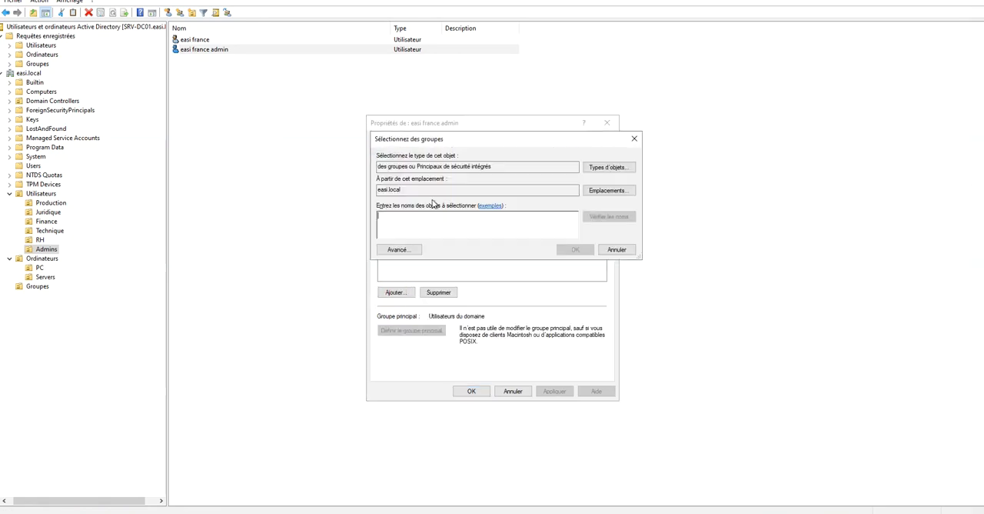
pyautogui.write('adm')
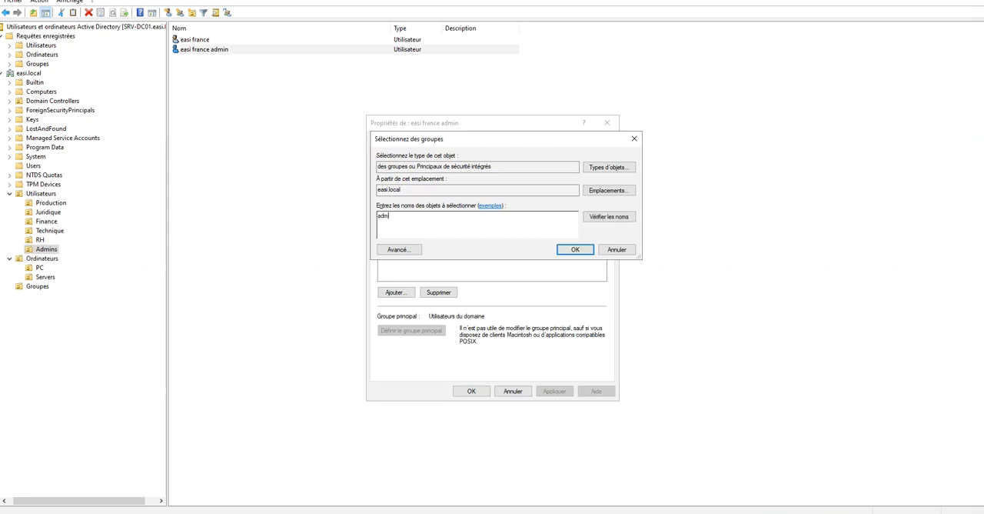
pyautogui.write('in')
pyautogui.click(620, 216)
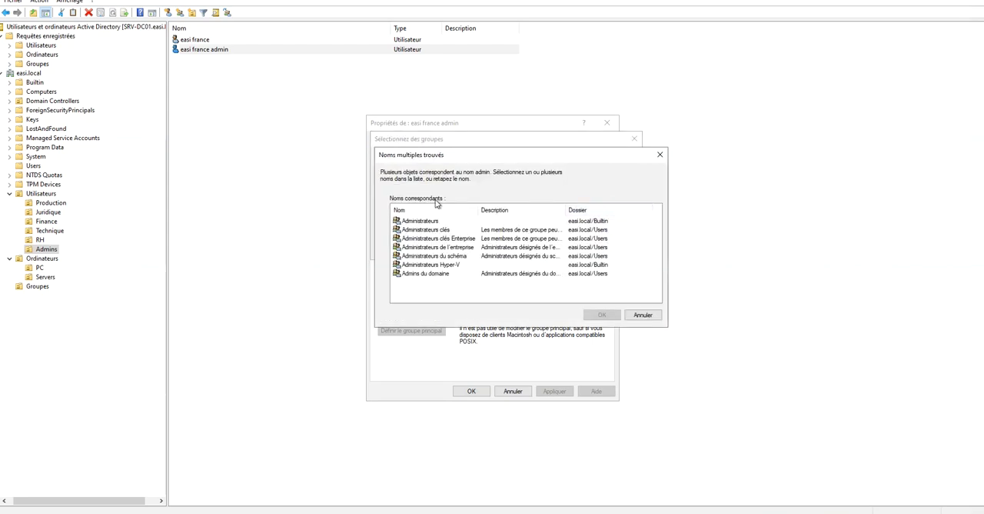
# Add easi france admin to all seven matching groups, from Administrateurs through Admins du domaine, and apply the change.
pyautogui.click(426, 222)
pyautogui.hotkey('shift', 'Down')
pyautogui.hotkey('shift', 'Down')
pyautogui.hotkey('shift', 'Down')
pyautogui.hotkey('shift', 'Down')
pyautogui.hotkey('shift', 'Down')
pyautogui.hotkey('shift', 'Down')
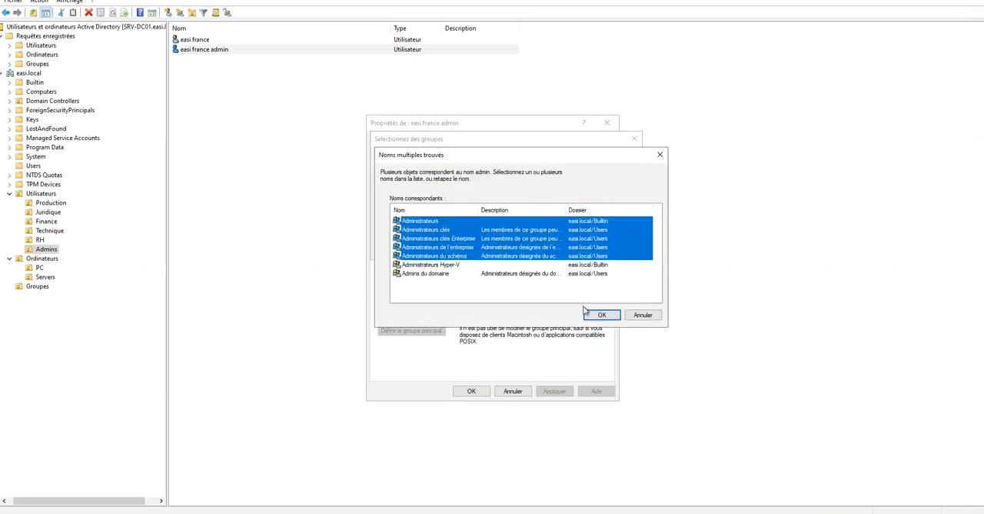
pyautogui.click(589, 315)
pyautogui.click(578, 250)
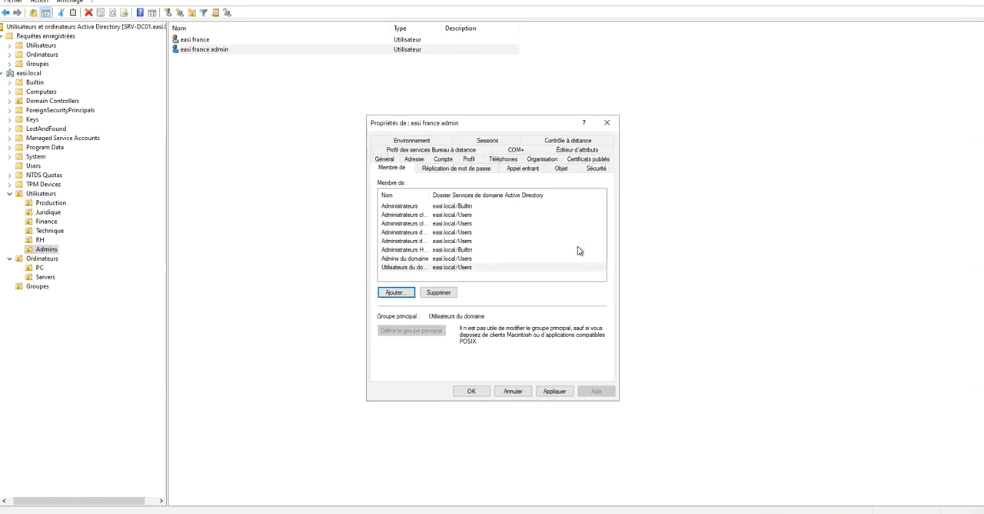
pyautogui.click(554, 392)
pyautogui.click(472, 391)
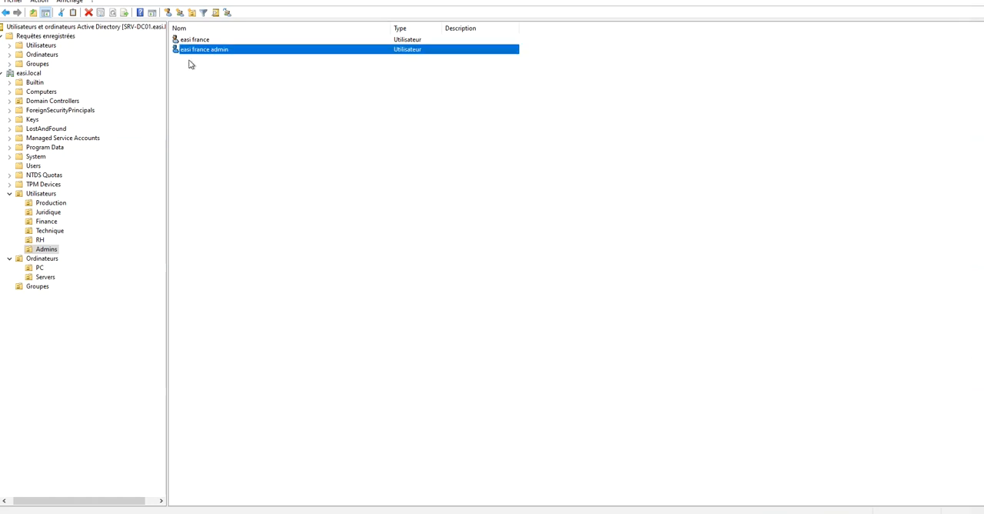
# Rename the Technique organisational unit under Utilisateurs as DSI.
pyautogui.click(187, 39)
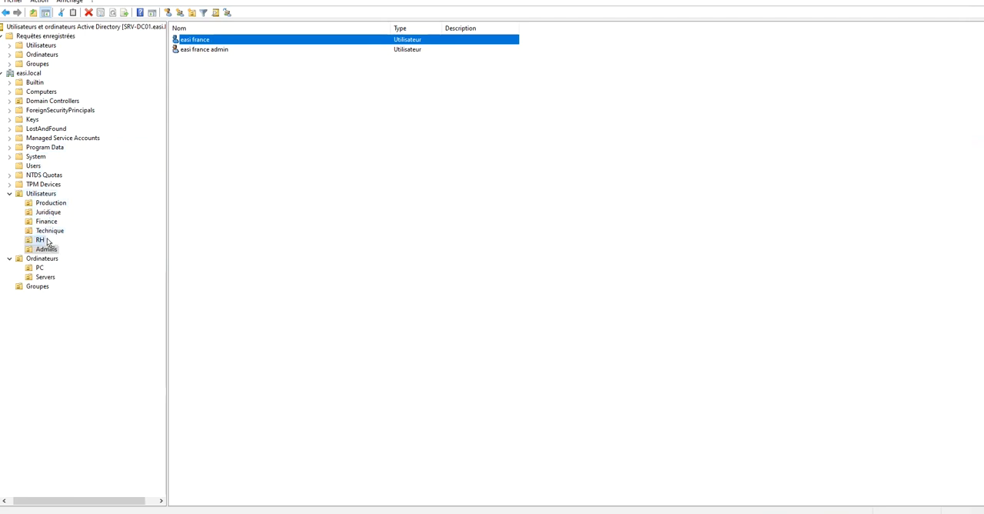
pyautogui.moveTo(64, 204); pyautogui.dragTo(194, 37)
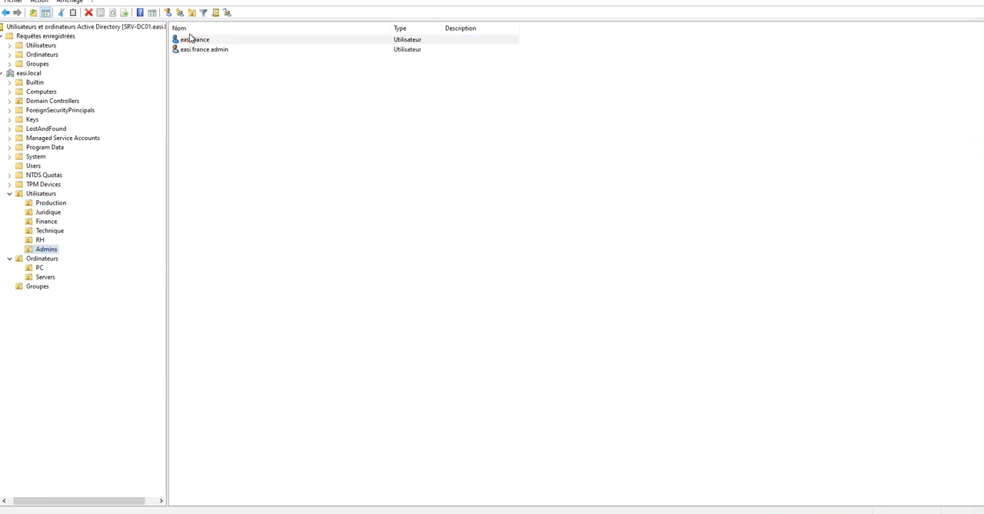
pyautogui.rightClick(53, 230)
pyautogui.click(44, 233)
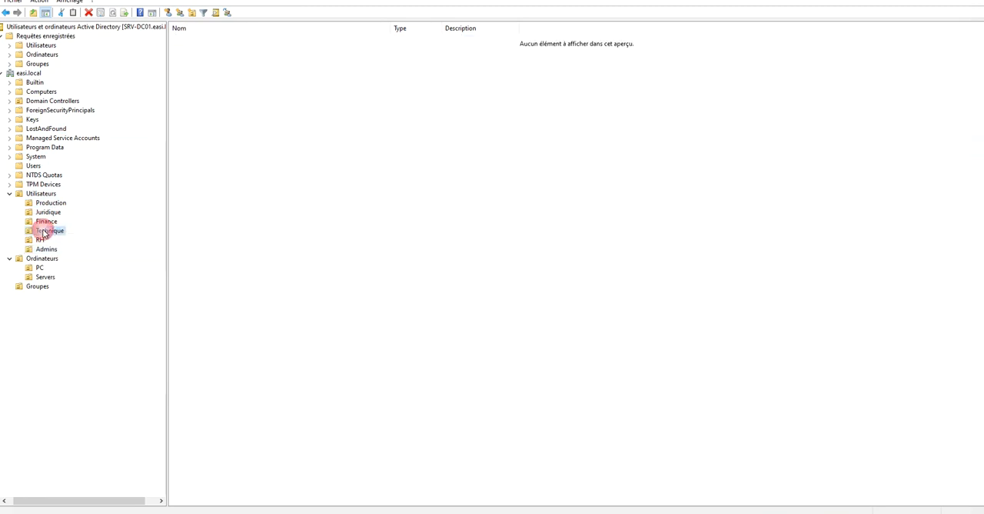
pyautogui.click(47, 235)
pyautogui.write('DSI')
pyautogui.click(281, 222)
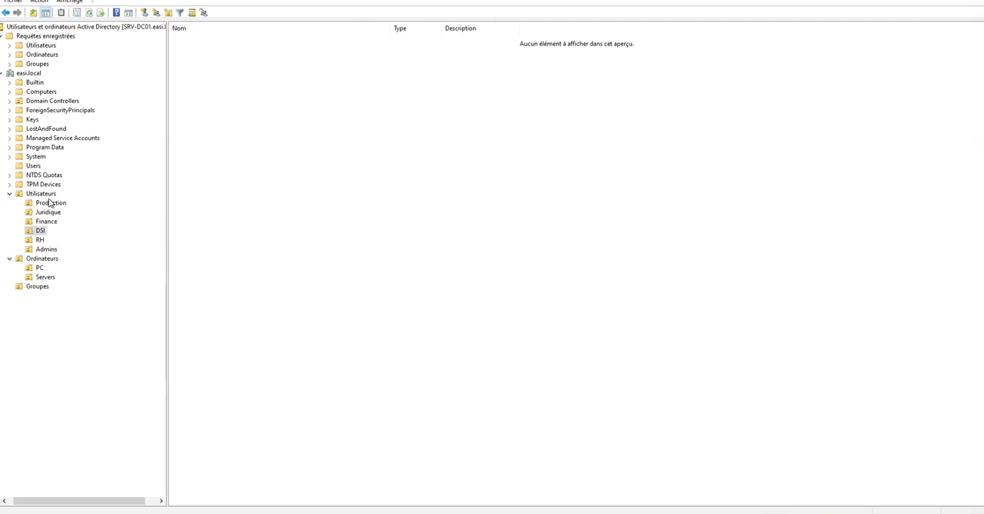
# Move the easi france user from the Admins unit to the DSI unit, accept the move, and return to Admins.
pyautogui.click(43, 257)
pyautogui.click(44, 250)
pyautogui.moveTo(193, 39); pyautogui.dragTo(47, 234)
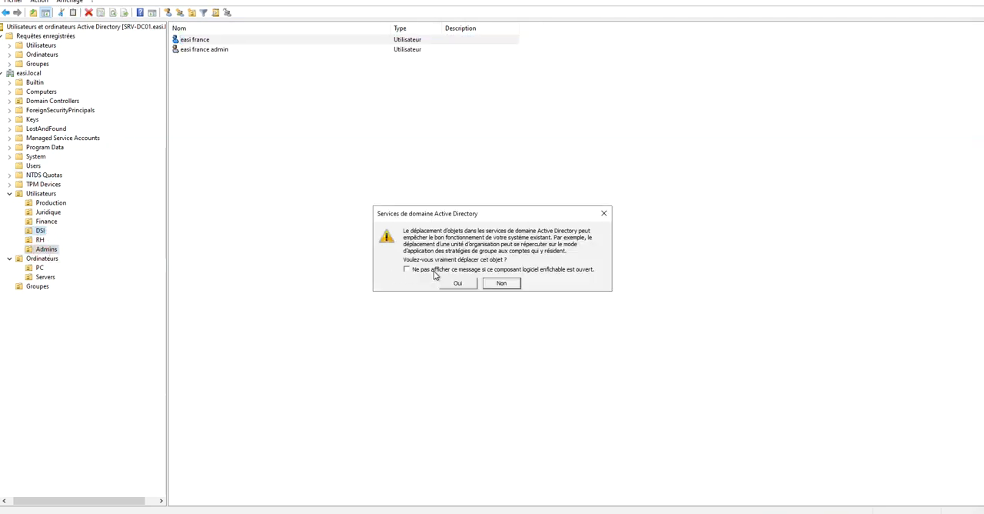
pyautogui.click(435, 275)
pyautogui.click(461, 283)
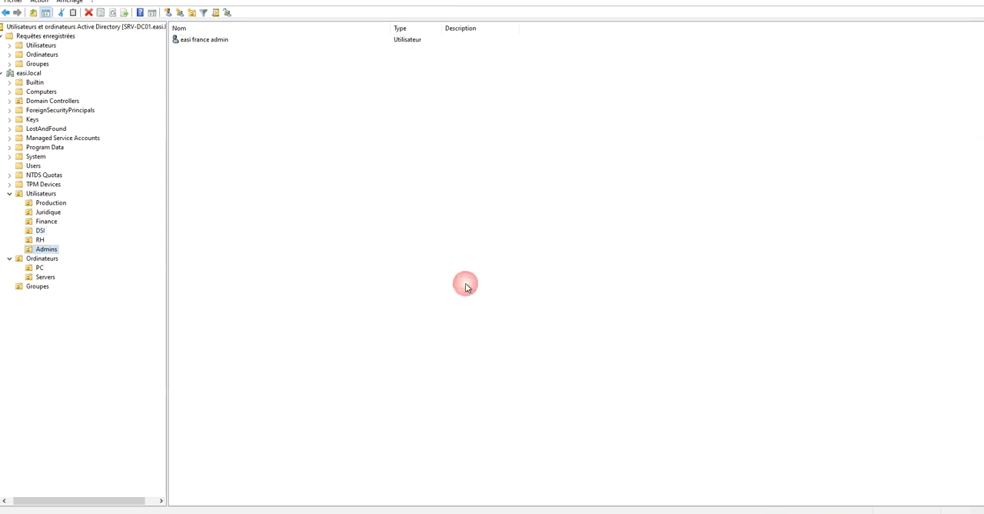
pyautogui.click(39, 250)
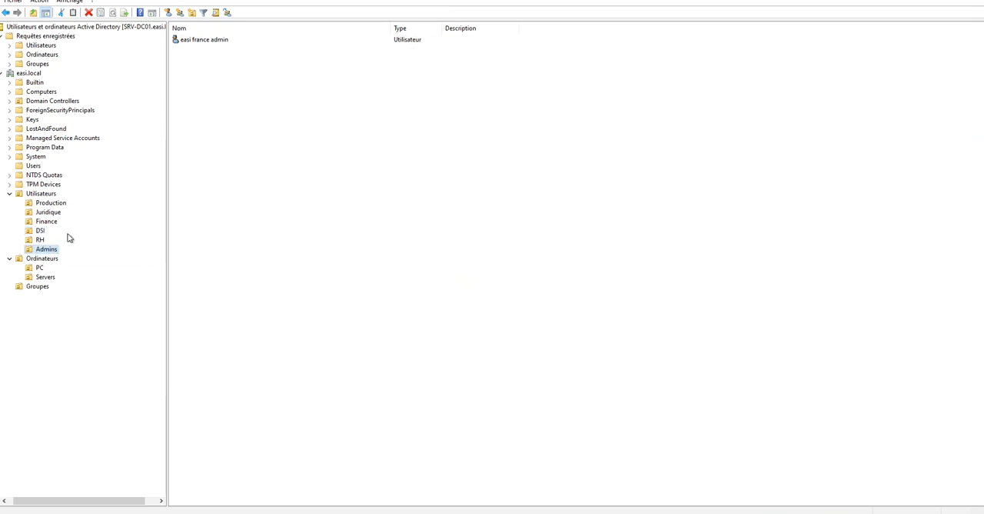